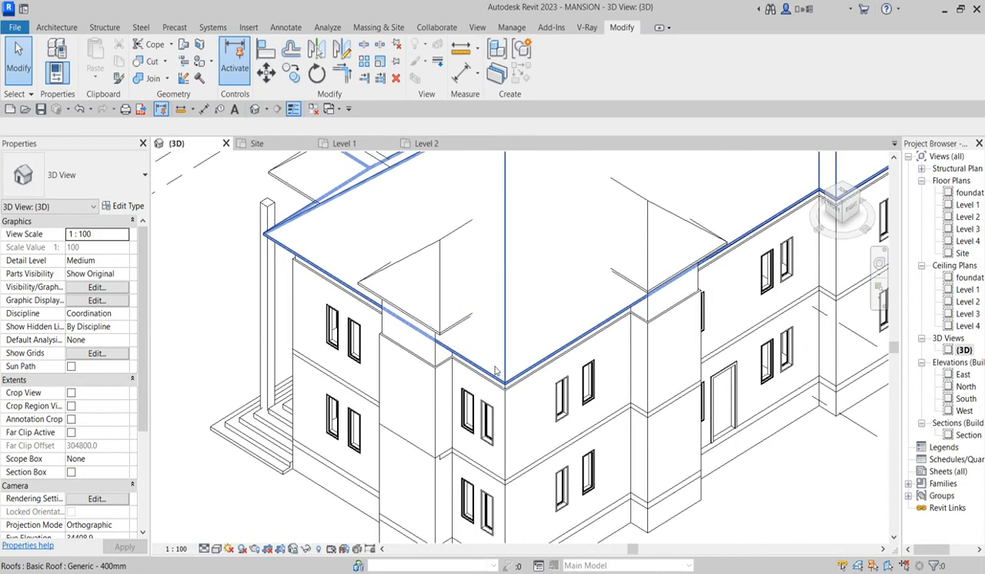
- Examine the casework moulding under the main roof's eaves in the 3D view, facing the front-right building corner at eye level
{"action": "scroll", "coordinate": [579, 279], "scroll_direction": "down", "scroll_amount": 2}
{"action": "scroll", "coordinate": [481, 310], "scroll_direction": "up", "scroll_amount": 4}
{"action": "scroll", "coordinate": [480, 310], "scroll_direction": "down", "scroll_amount": 5}
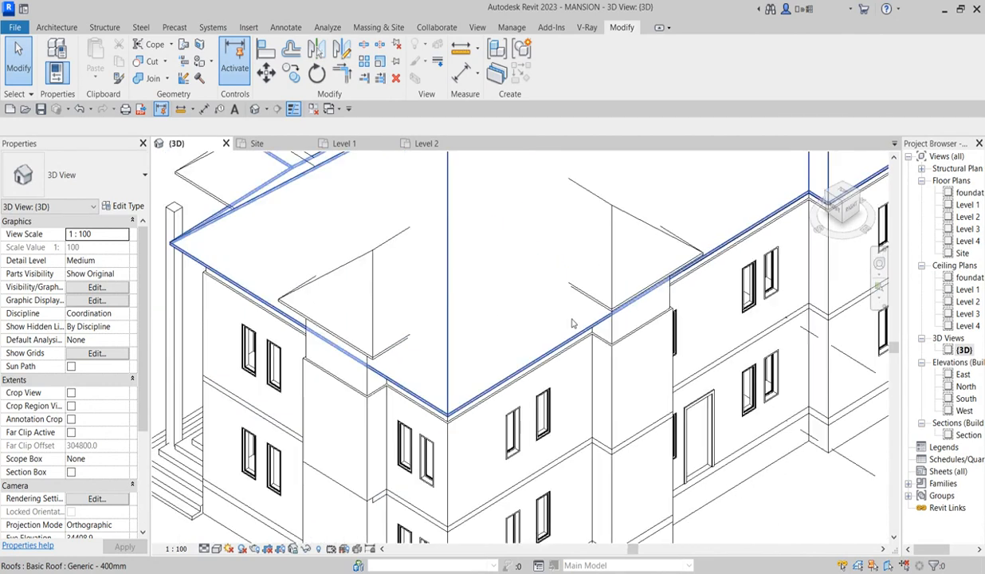
{"action": "scroll", "coordinate": [520, 310], "scroll_direction": "up", "scroll_amount": 2}
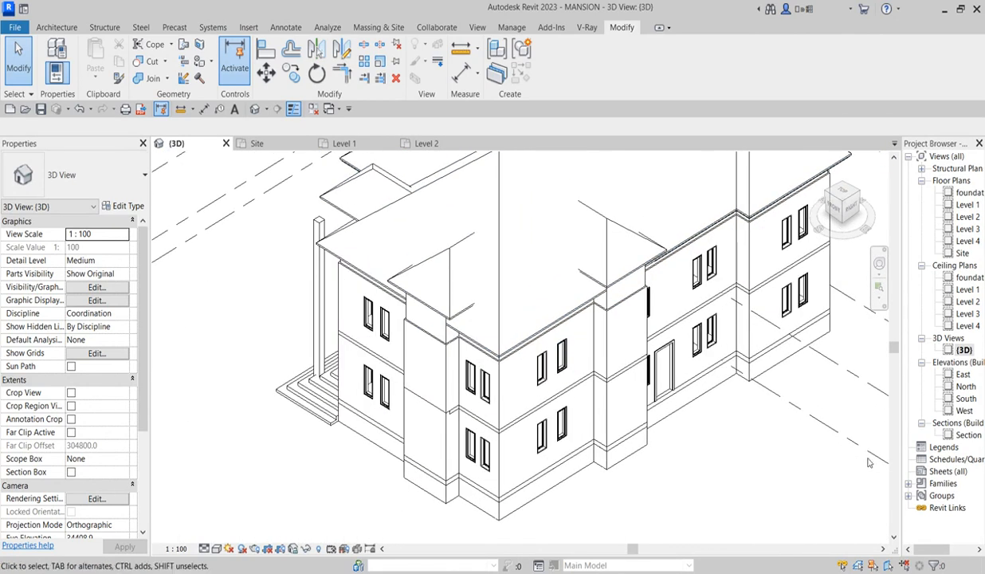
{"action": "left_click", "coordinate": [846, 215]}
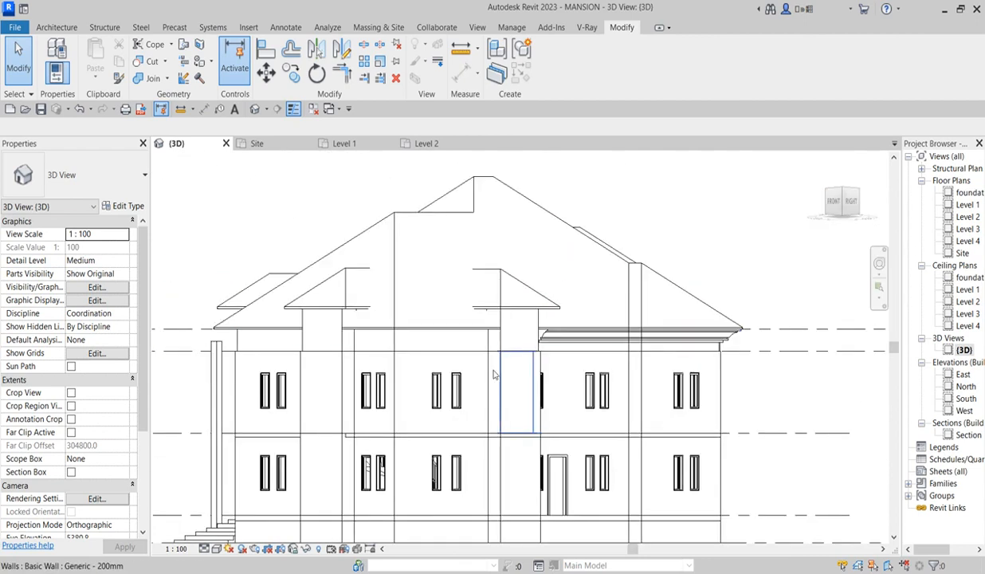
{"action": "scroll", "coordinate": [530, 326], "scroll_direction": "up", "scroll_amount": 3}
{"action": "scroll", "coordinate": [578, 330], "scroll_direction": "down", "scroll_amount": 2}
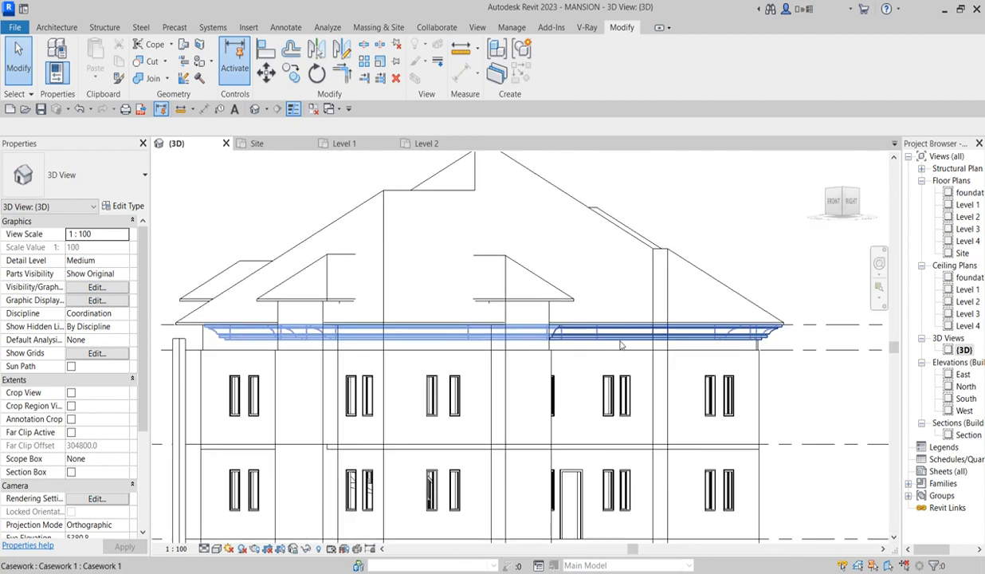
{"action": "scroll", "coordinate": [565, 333], "scroll_direction": "down", "scroll_amount": 3}
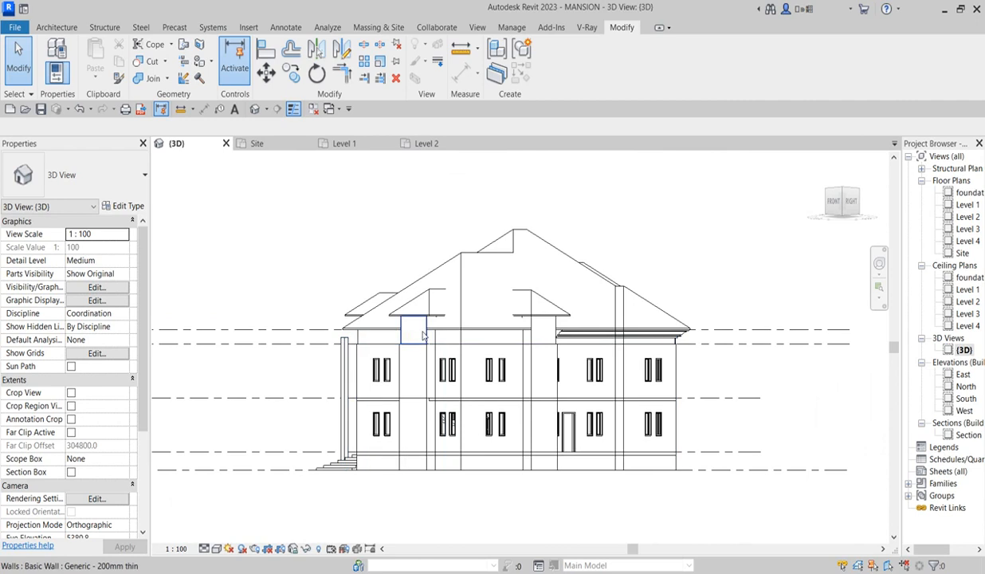
{"action": "scroll", "coordinate": [424, 336], "scroll_direction": "up", "scroll_amount": 2}
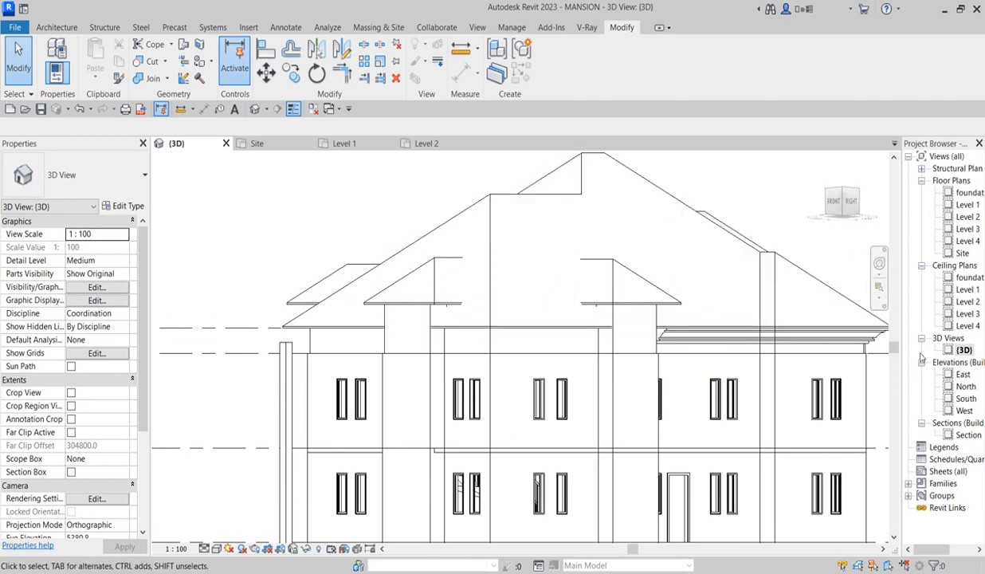
{"action": "scroll", "coordinate": [668, 325], "scroll_direction": "up", "scroll_amount": 1}
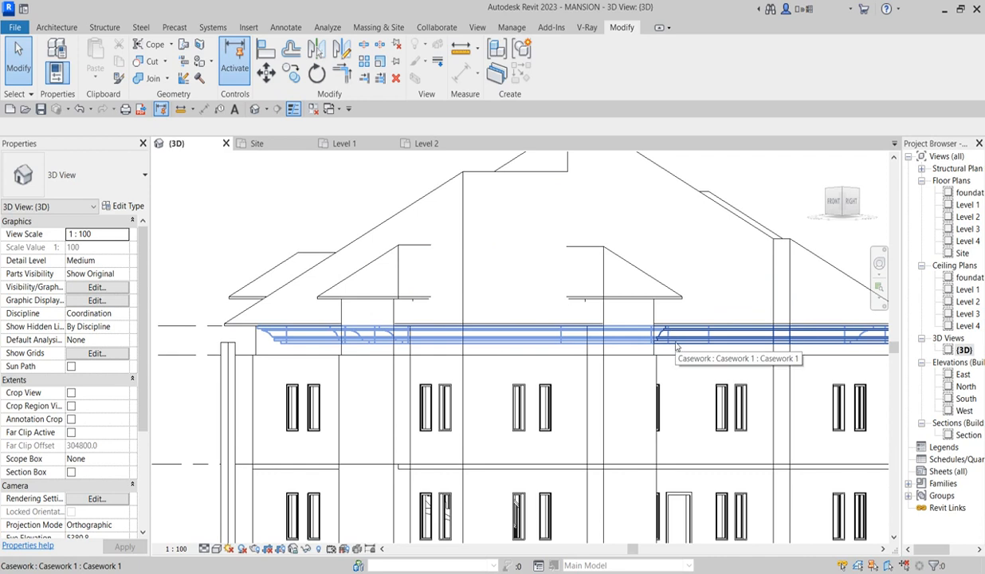
- Open the eaves casework for in-place editing, and show its sweep in the Level 3 floor plan
{"action": "left_click", "coordinate": [675, 343]}
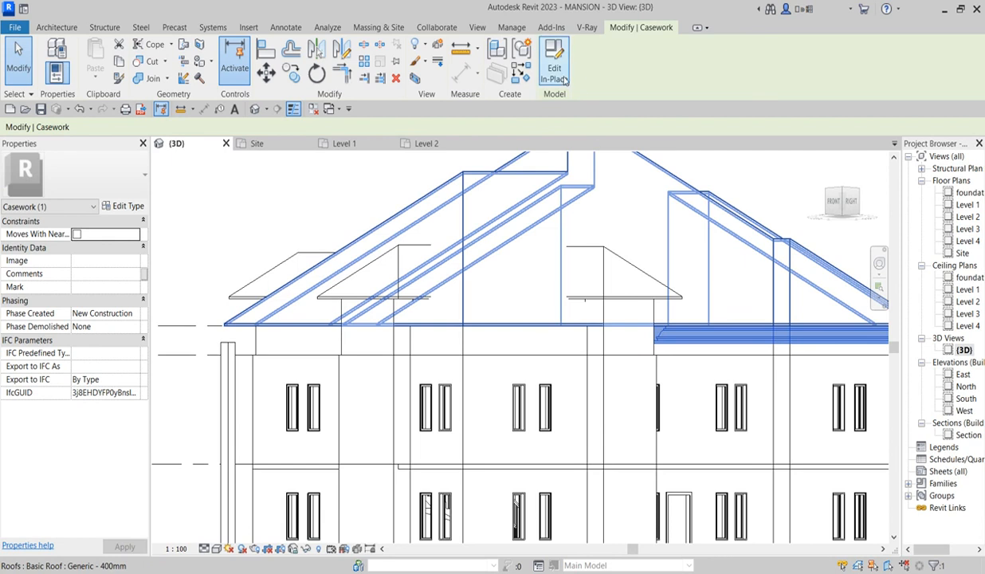
{"action": "left_click", "coordinate": [554, 68]}
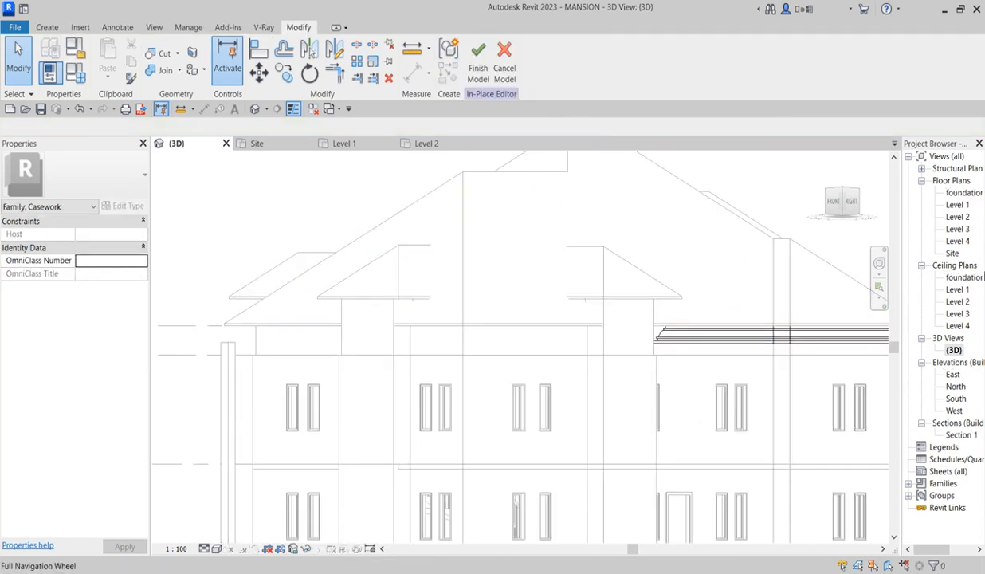
{"action": "left_click", "coordinate": [777, 331]}
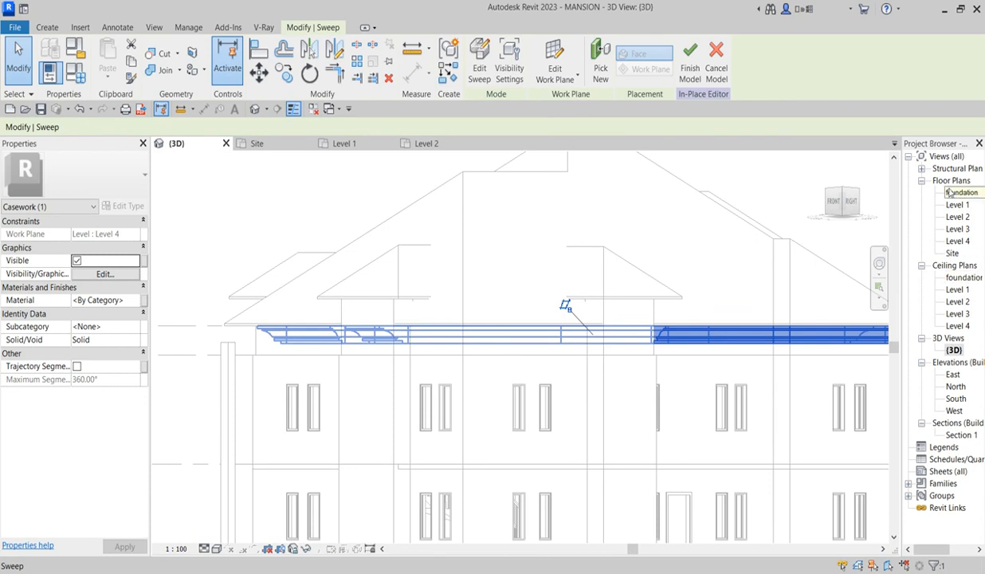
{"action": "double_click", "coordinate": [957, 229]}
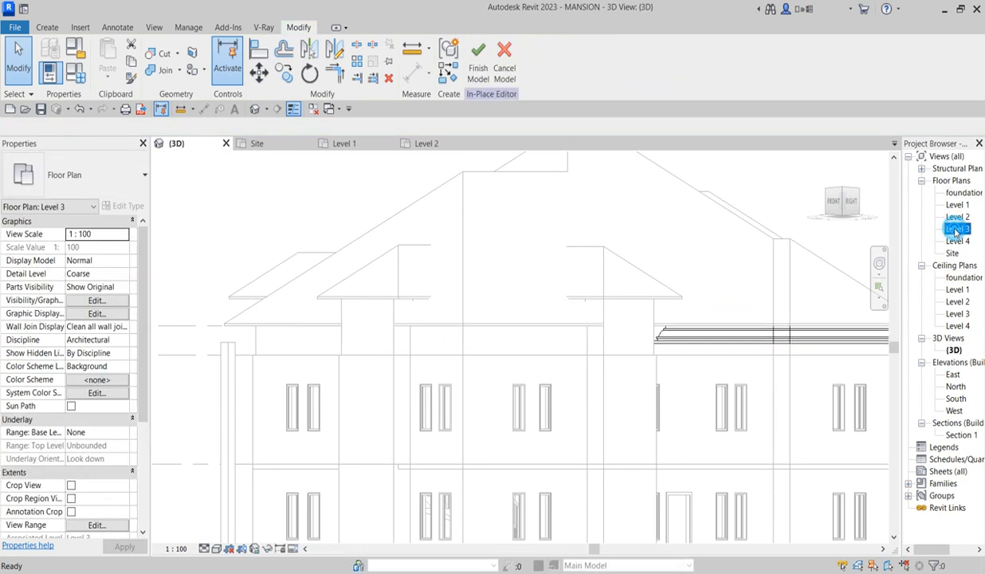
{"action": "scroll", "coordinate": [568, 291], "scroll_direction": "up", "scroll_amount": 5}
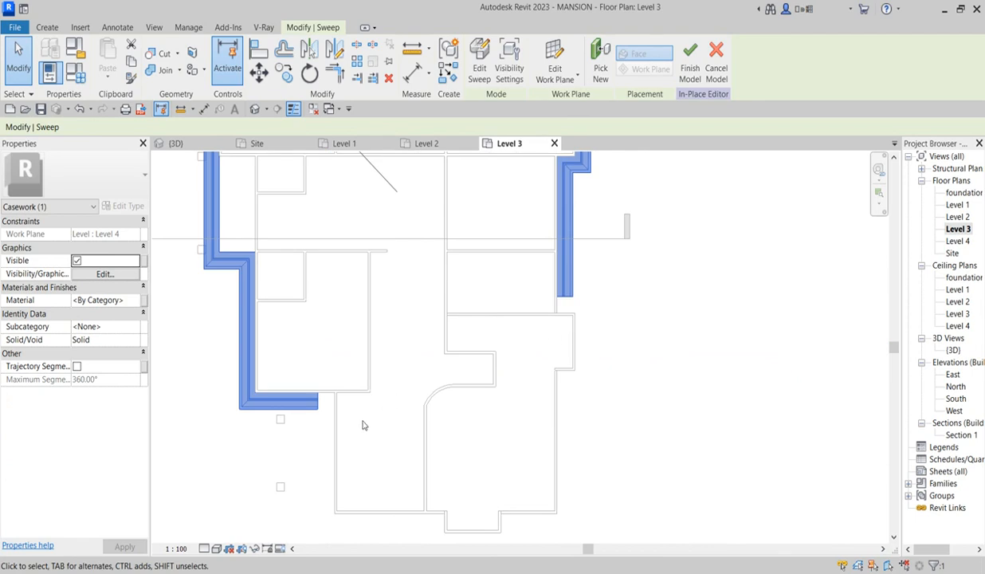
{"action": "scroll", "coordinate": [363, 425], "scroll_direction": "down", "scroll_amount": 4}
{"action": "scroll", "coordinate": [360, 419], "scroll_direction": "up", "scroll_amount": 3}
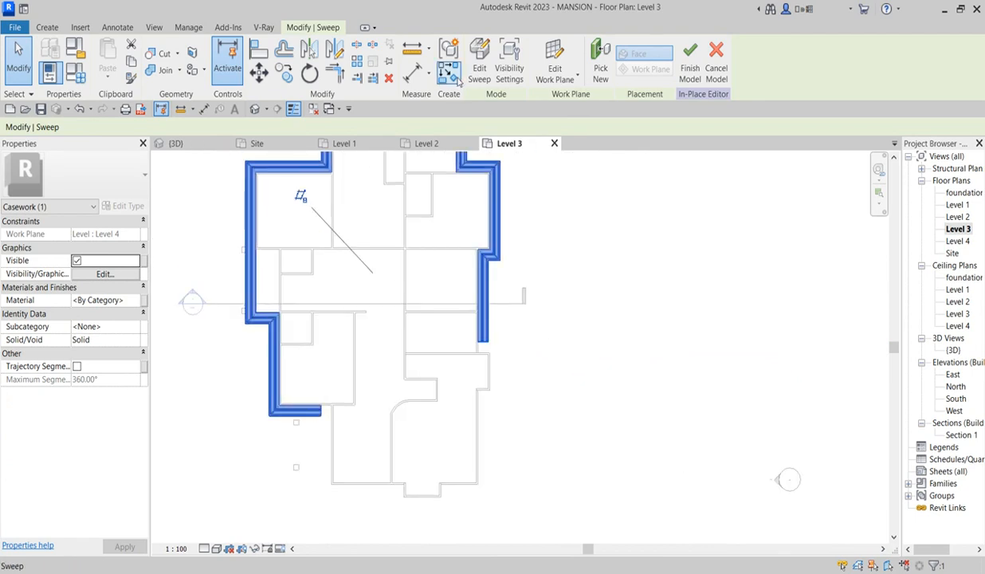
- Edit the sweep's path sketch and extend its open east-side segment south to the nearest horizontal wall
{"action": "left_click", "coordinate": [477, 68]}
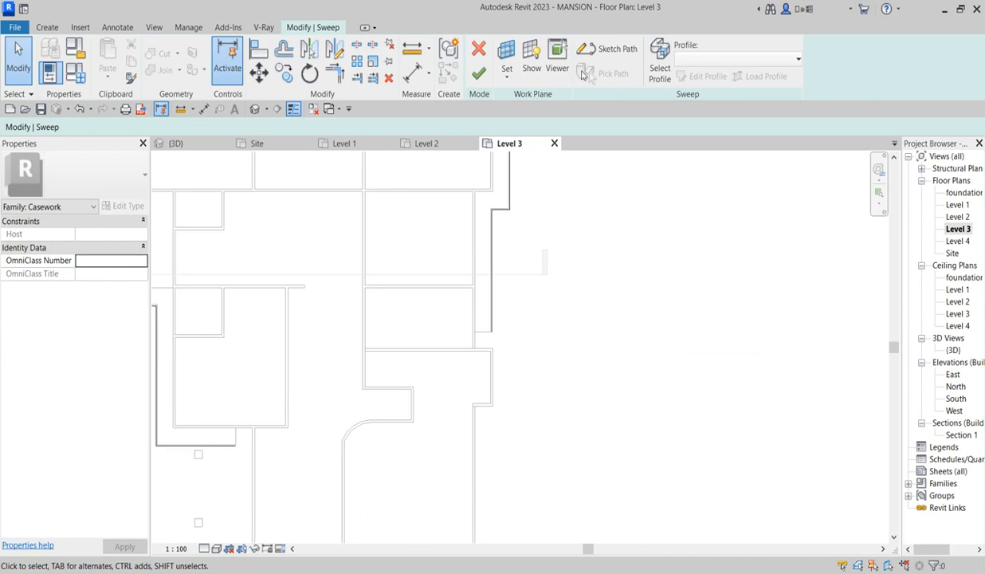
{"action": "left_click", "coordinate": [615, 50]}
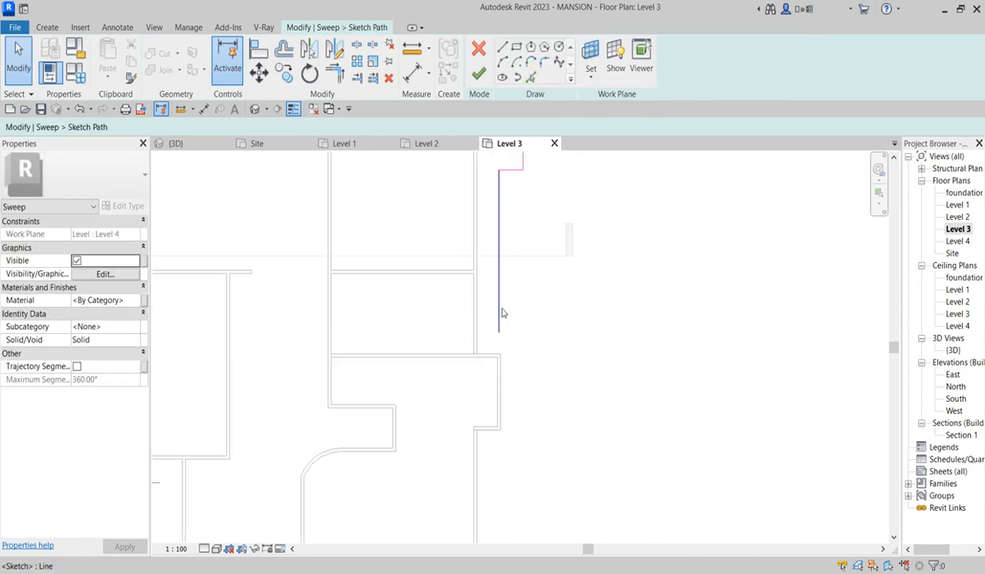
{"action": "left_click", "coordinate": [372, 77]}
{"action": "scroll", "coordinate": [500, 360], "scroll_direction": "up", "scroll_amount": 2}
{"action": "left_click", "coordinate": [485, 348]}
{"action": "left_click", "coordinate": [498, 268]}
- Extend the path's open southwest segment to the adjacent vertical wall, and finish the path and sweep edits
{"action": "scroll", "coordinate": [365, 504], "scroll_direction": "down", "scroll_amount": 3}
{"action": "scroll", "coordinate": [312, 433], "scroll_direction": "up", "scroll_amount": 2}
{"action": "scroll", "coordinate": [313, 434], "scroll_direction": "up", "scroll_amount": 1}
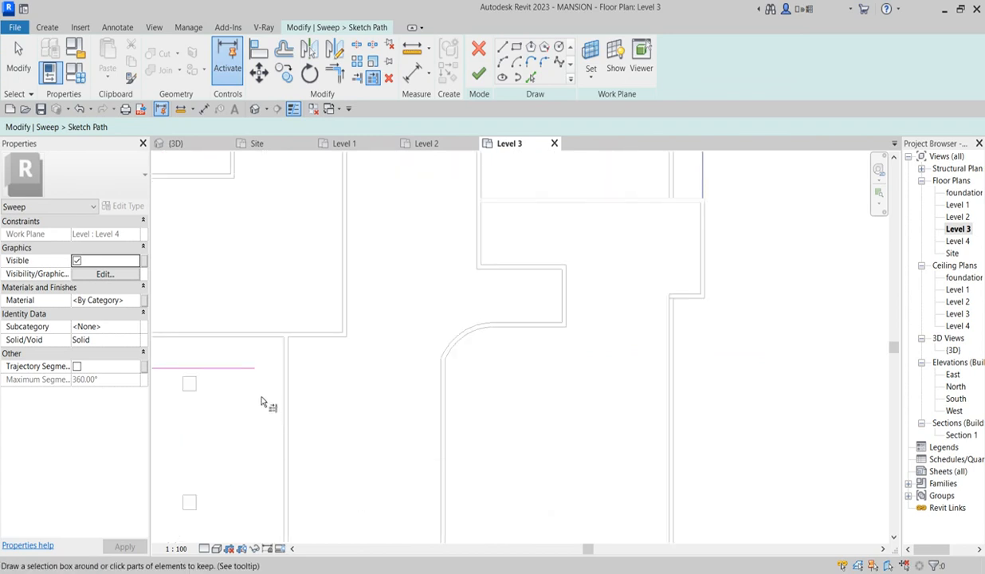
{"action": "left_click", "coordinate": [280, 398]}
{"action": "left_click", "coordinate": [241, 368]}
{"action": "scroll", "coordinate": [399, 466], "scroll_direction": "down", "scroll_amount": 4}
{"action": "left_click", "coordinate": [475, 75]}
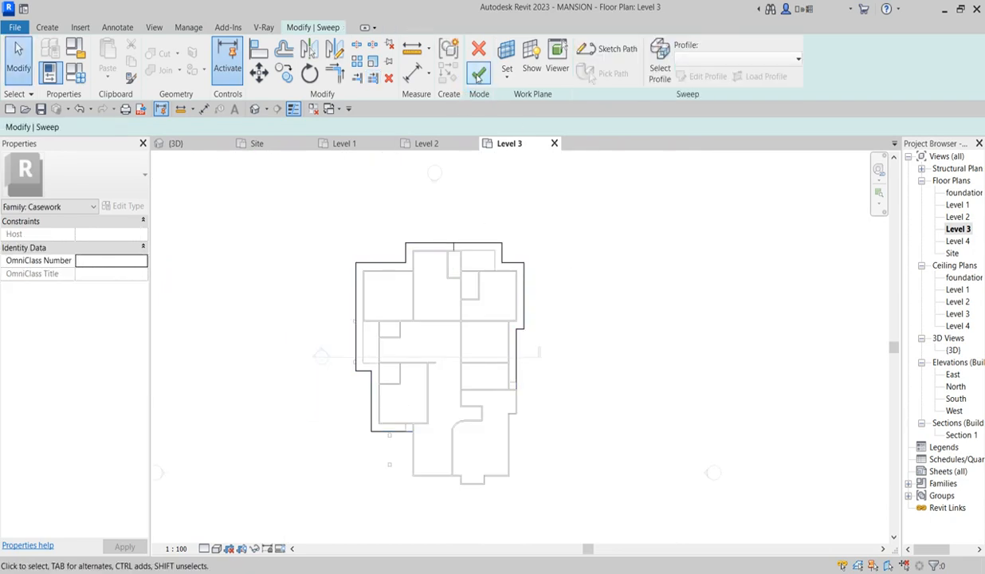
{"action": "left_click", "coordinate": [478, 75]}
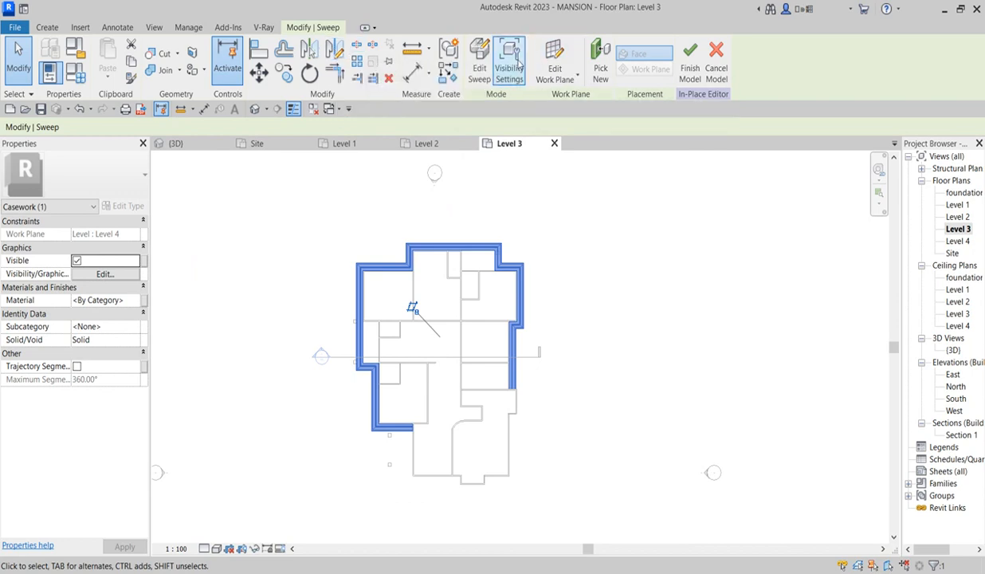
{"action": "left_click", "coordinate": [470, 77]}
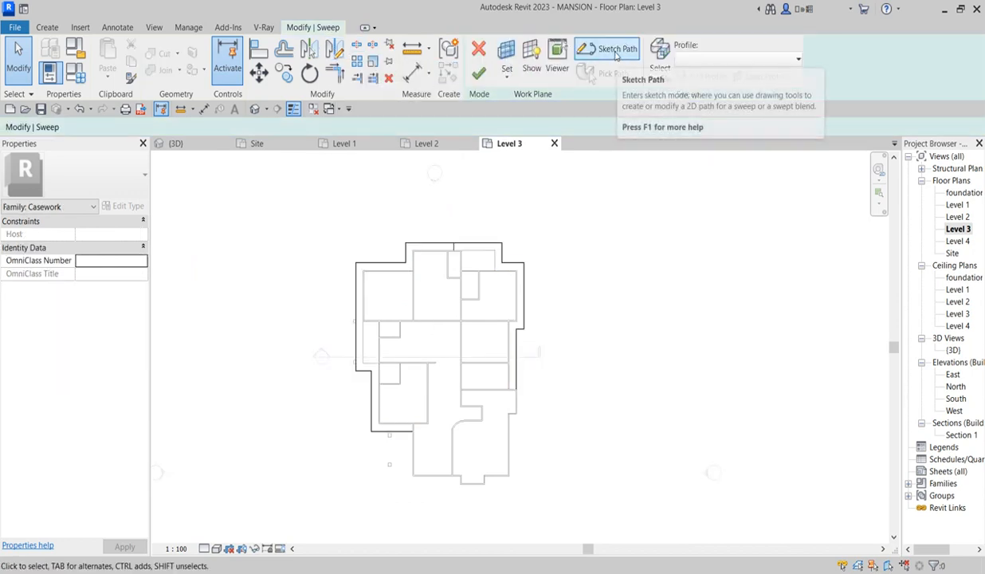
{"action": "left_click", "coordinate": [616, 53]}
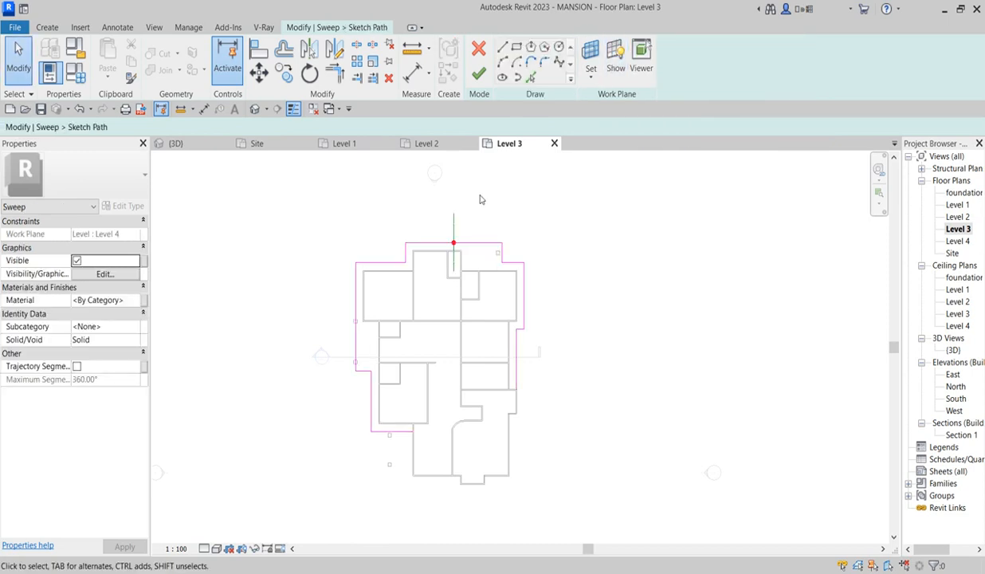
{"action": "left_click", "coordinate": [478, 73]}
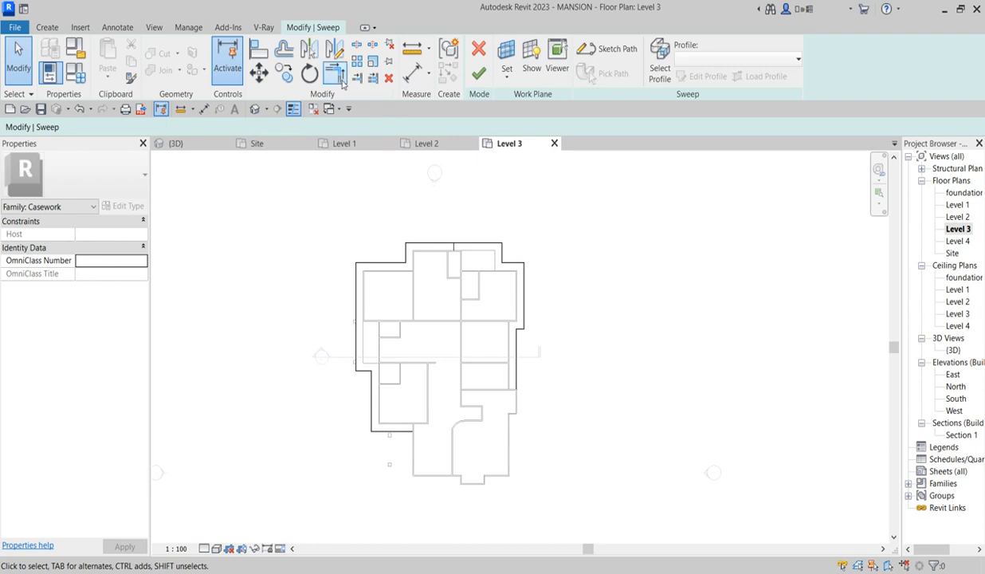
{"action": "left_click", "coordinate": [479, 74]}
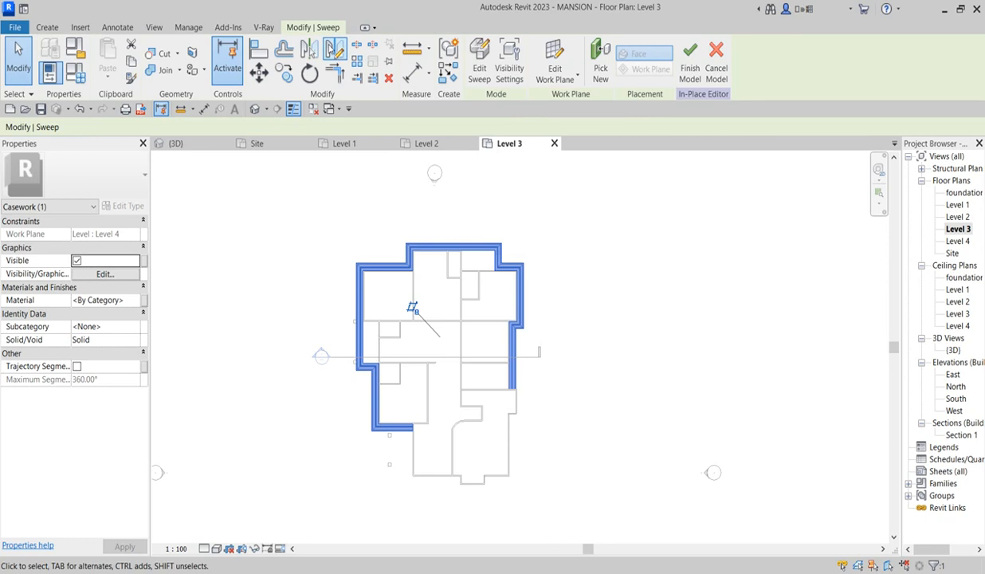
- Mirror a copy of the eaves sweep about a horizontal axis drawn along the section line from the east wall
{"action": "left_click", "coordinate": [334, 50]}
{"action": "scroll", "coordinate": [501, 380], "scroll_direction": "up", "scroll_amount": 5}
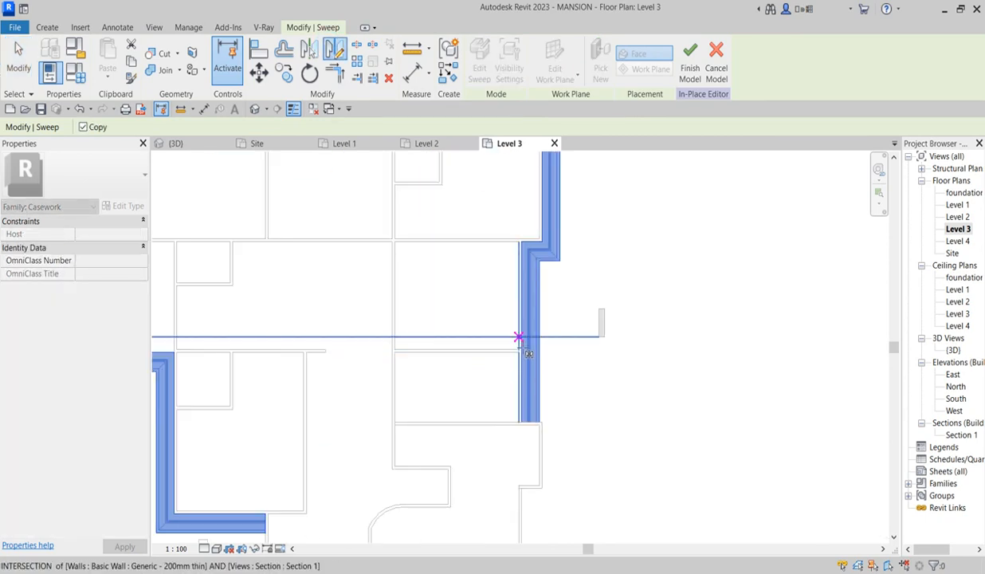
{"action": "left_click", "coordinate": [519, 338]}
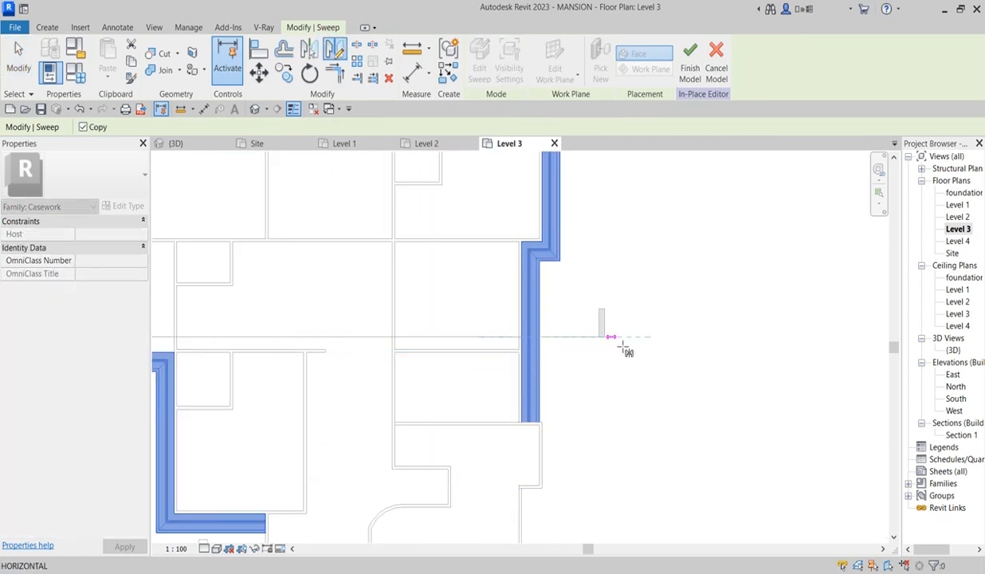
{"action": "left_click", "coordinate": [644, 337]}
{"action": "scroll", "coordinate": [560, 274], "scroll_direction": "down", "scroll_amount": 6}
{"action": "scroll", "coordinate": [521, 440], "scroll_direction": "up", "scroll_amount": 5}
- Align the mirrored sweep's southern inner edge with the outer face of the projecting south wall
{"action": "left_click", "coordinate": [255, 49]}
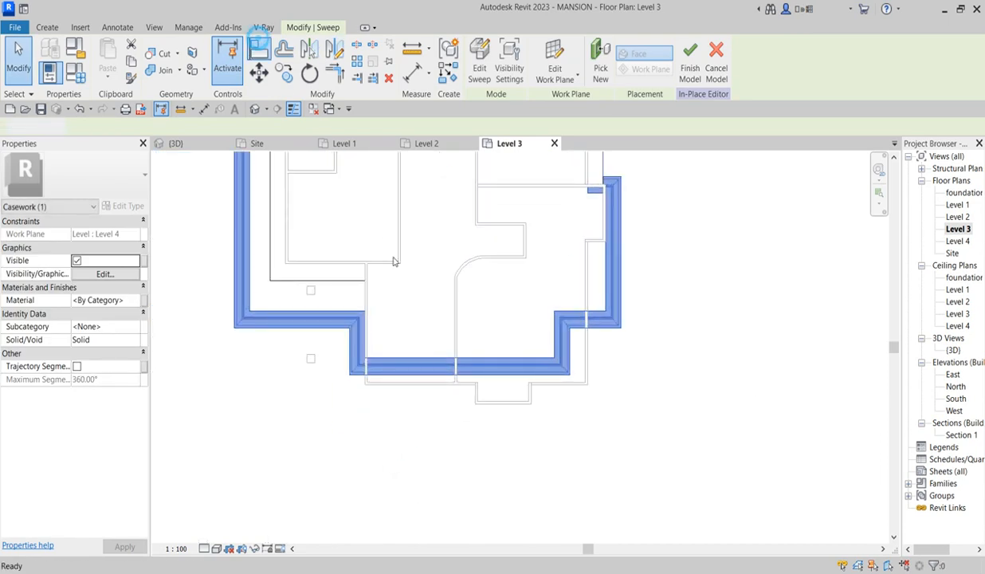
{"action": "scroll", "coordinate": [514, 406], "scroll_direction": "up", "scroll_amount": 3}
{"action": "left_click", "coordinate": [515, 403]}
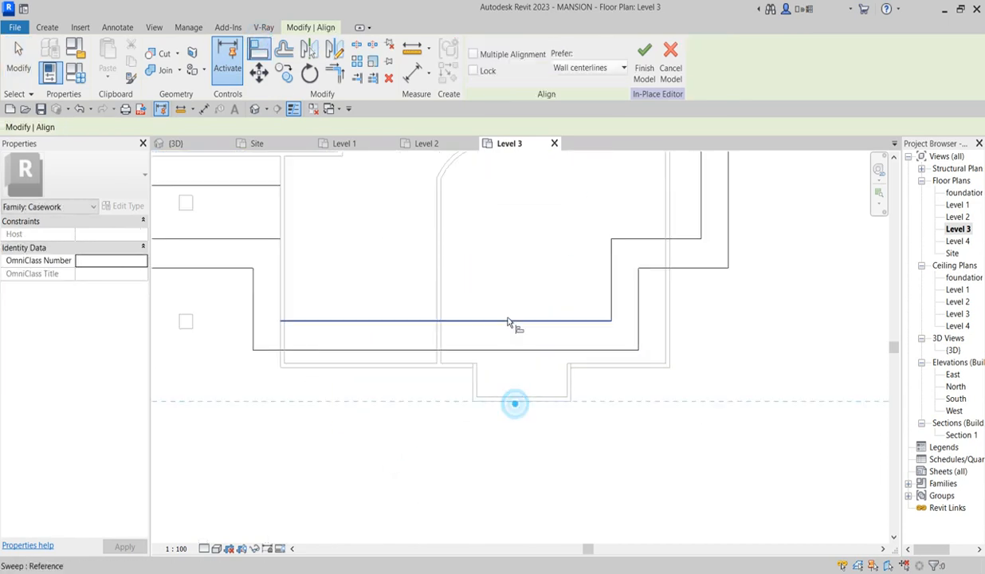
{"action": "left_click", "coordinate": [514, 322]}
{"action": "scroll", "coordinate": [451, 392], "scroll_direction": "down", "scroll_amount": 3}
{"action": "scroll", "coordinate": [450, 392], "scroll_direction": "down", "scroll_amount": 2}
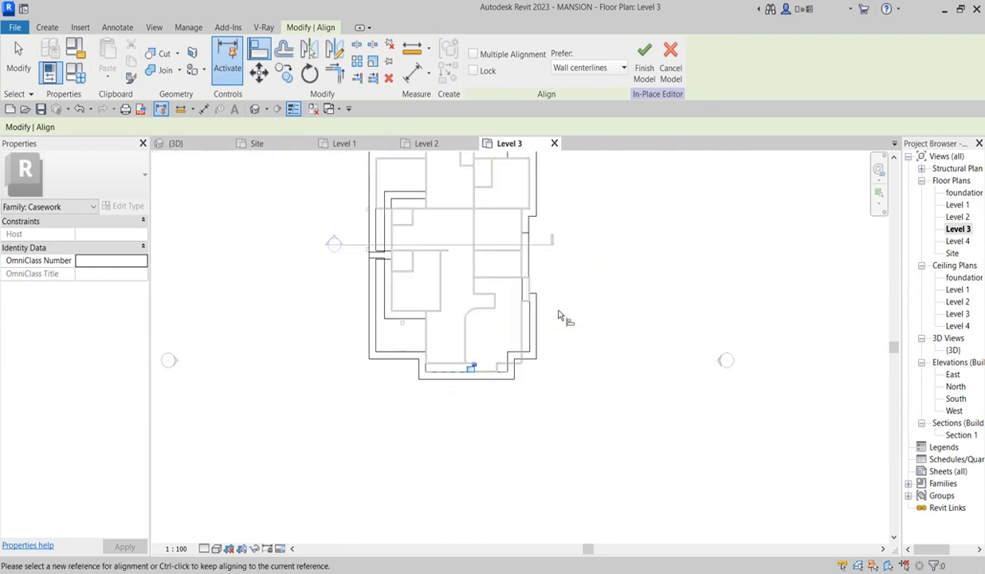
{"action": "right_click", "coordinate": [566, 272]}
{"action": "scroll", "coordinate": [510, 359], "scroll_direction": "up", "scroll_amount": 4}
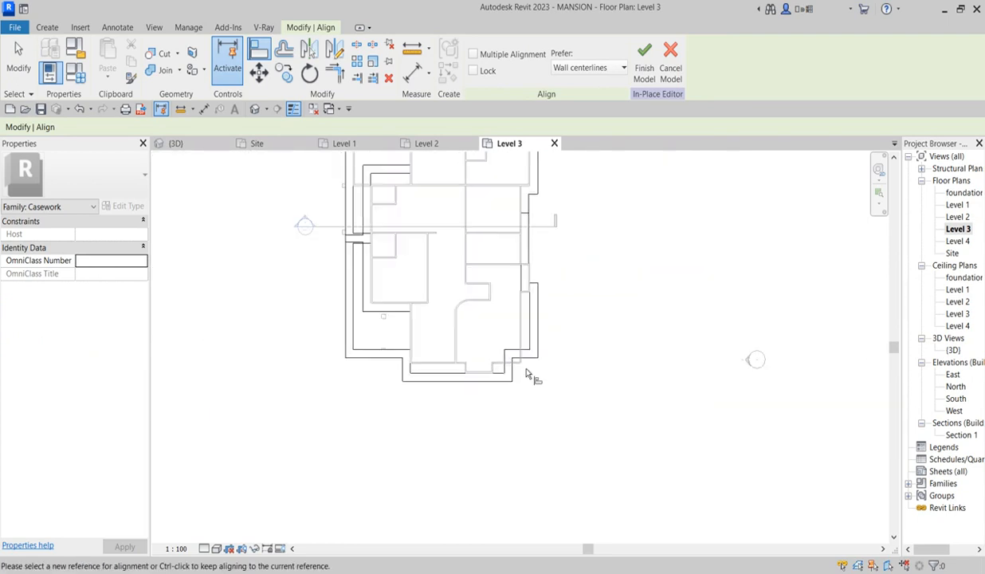
{"action": "right_click", "coordinate": [611, 232]}
{"action": "left_click", "coordinate": [644, 236]}
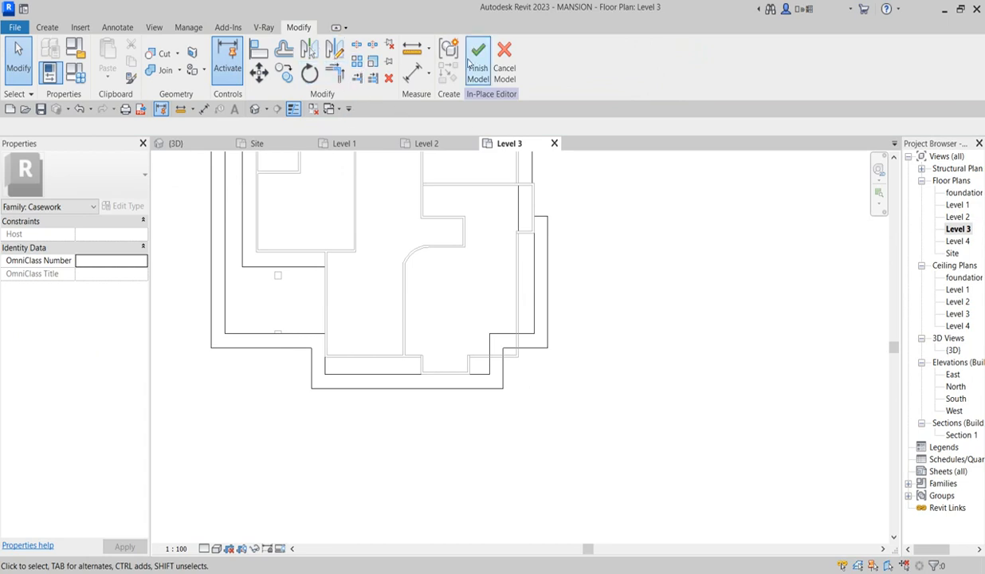
- Open the mirrored eaves sweep's path sketch for editing
{"action": "left_click", "coordinate": [543, 332]}
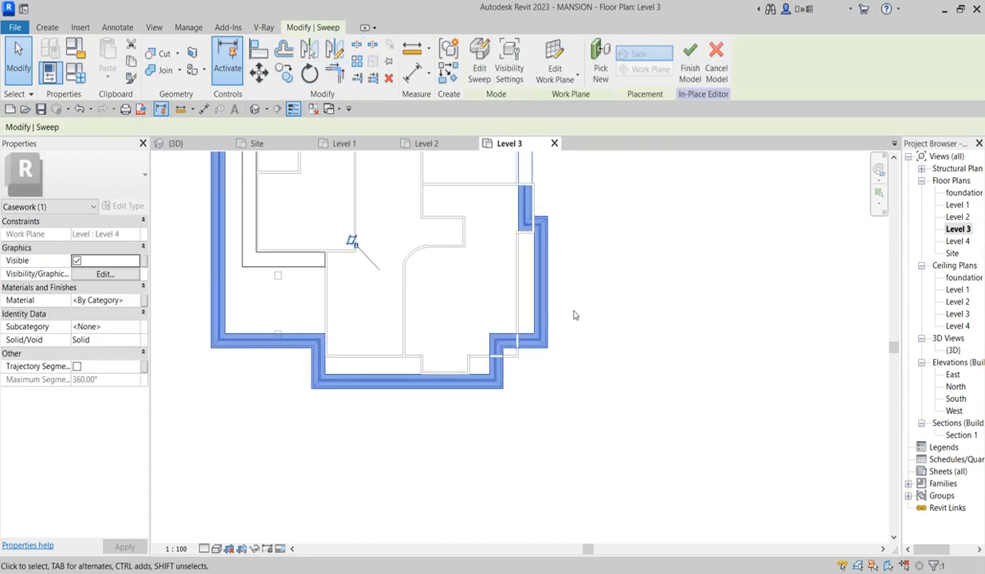
{"action": "left_click", "coordinate": [477, 73]}
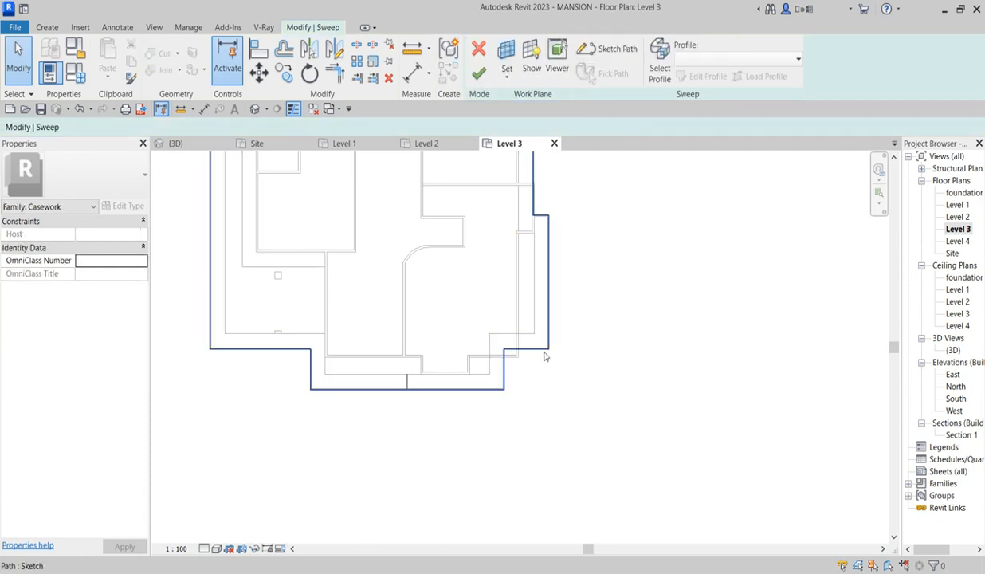
{"action": "scroll", "coordinate": [542, 351], "scroll_direction": "down", "scroll_amount": 3}
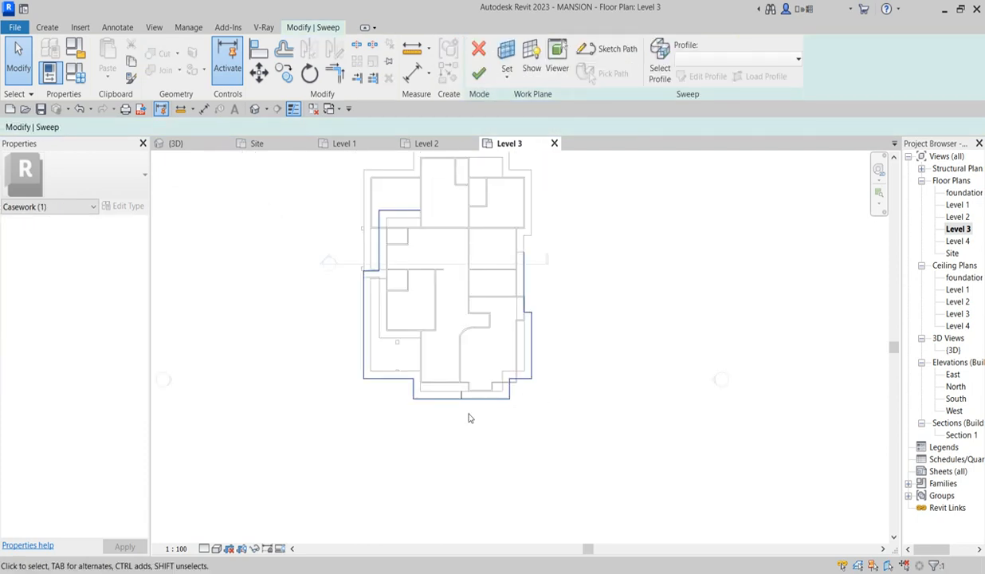
{"action": "left_click", "coordinate": [608, 50]}
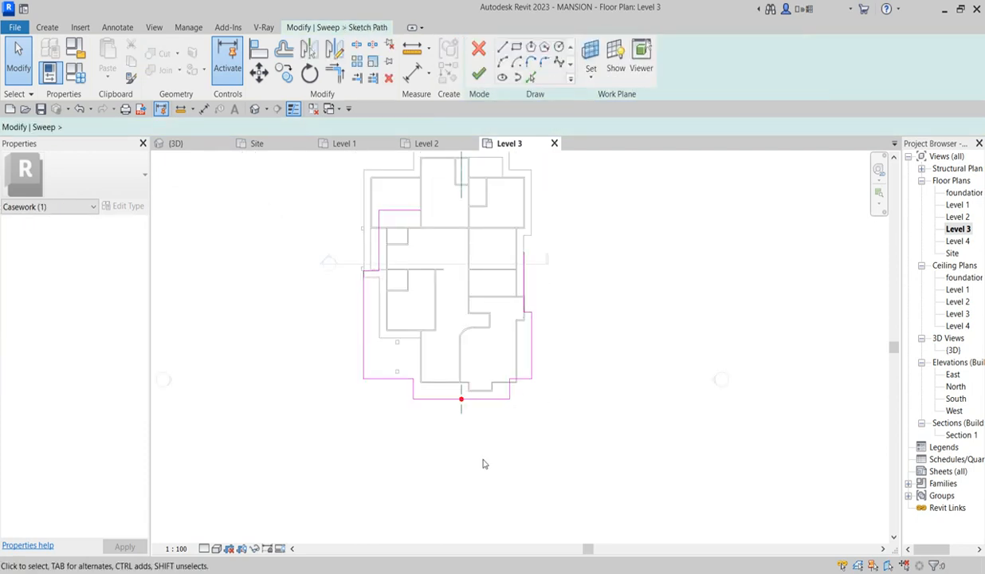
{"action": "scroll", "coordinate": [484, 399], "scroll_direction": "up", "scroll_amount": 4}
{"action": "scroll", "coordinate": [406, 363], "scroll_direction": "down", "scroll_amount": 4}
{"action": "scroll", "coordinate": [349, 304], "scroll_direction": "up", "scroll_amount": 6}
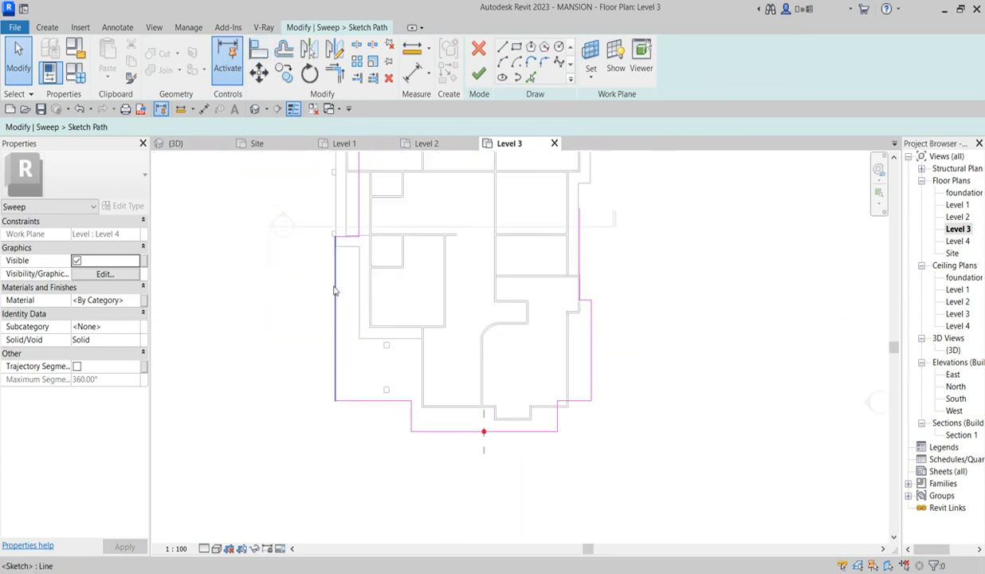
{"action": "scroll", "coordinate": [367, 318], "scroll_direction": "down", "scroll_amount": 2}
{"action": "scroll", "coordinate": [374, 329], "scroll_direction": "down", "scroll_amount": 3}
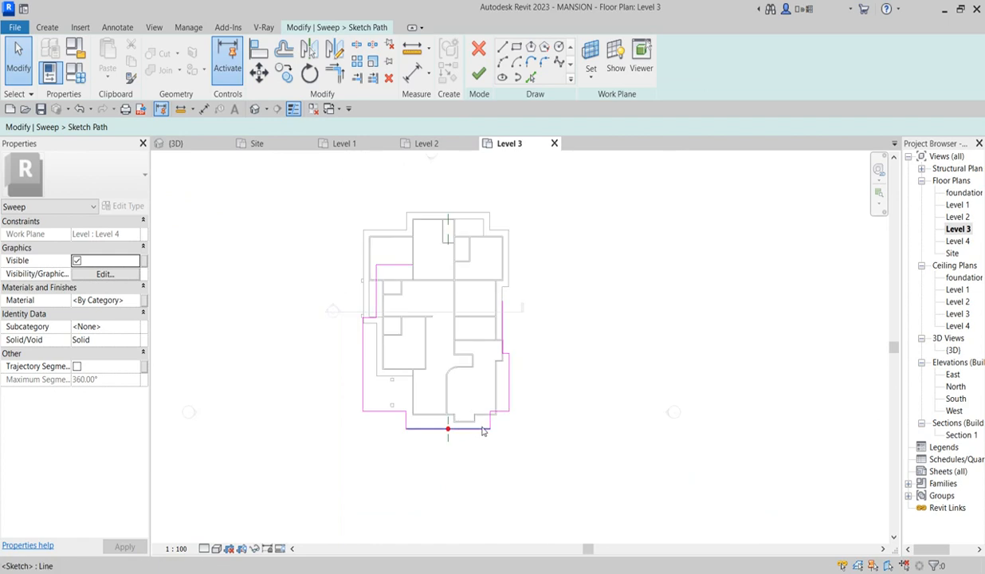
{"action": "scroll", "coordinate": [501, 418], "scroll_direction": "up", "scroll_amount": 2}
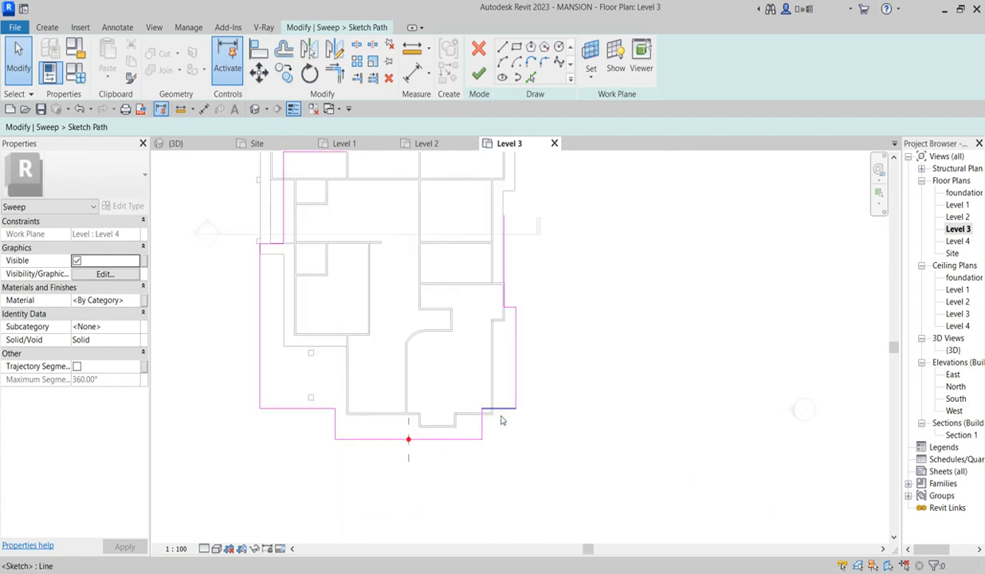
- In the Site plan, align the path's southernmost segment with the south eave edge of the small projecting roof
{"action": "double_click", "coordinate": [953, 253]}
{"action": "scroll", "coordinate": [426, 473], "scroll_direction": "up", "scroll_amount": 3}
{"action": "scroll", "coordinate": [494, 415], "scroll_direction": "down", "scroll_amount": 4}
{"action": "scroll", "coordinate": [523, 223], "scroll_direction": "up", "scroll_amount": 1}
{"action": "scroll", "coordinate": [514, 433], "scroll_direction": "up", "scroll_amount": 2}
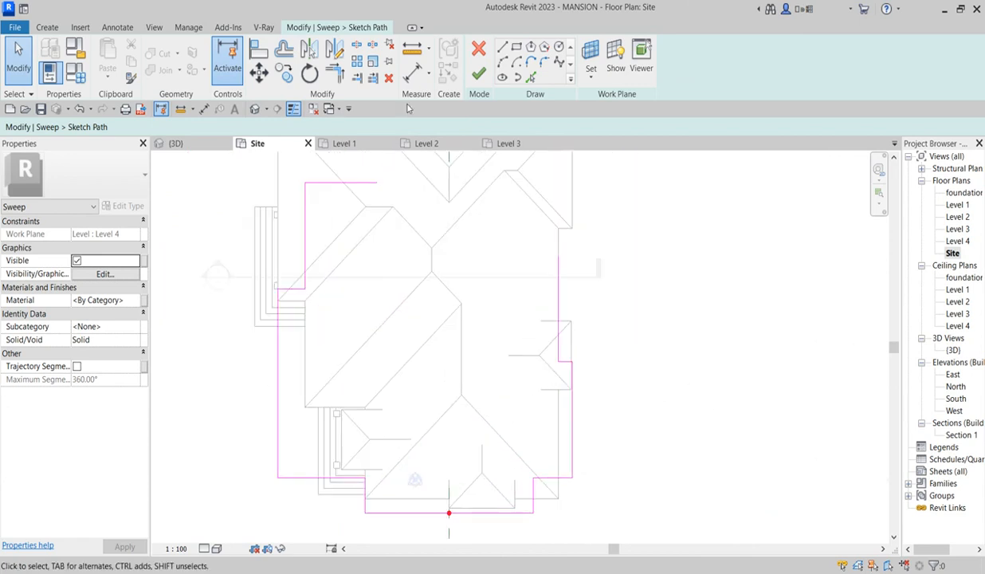
{"action": "left_click", "coordinate": [258, 50]}
{"action": "scroll", "coordinate": [496, 522], "scroll_direction": "up", "scroll_amount": 3}
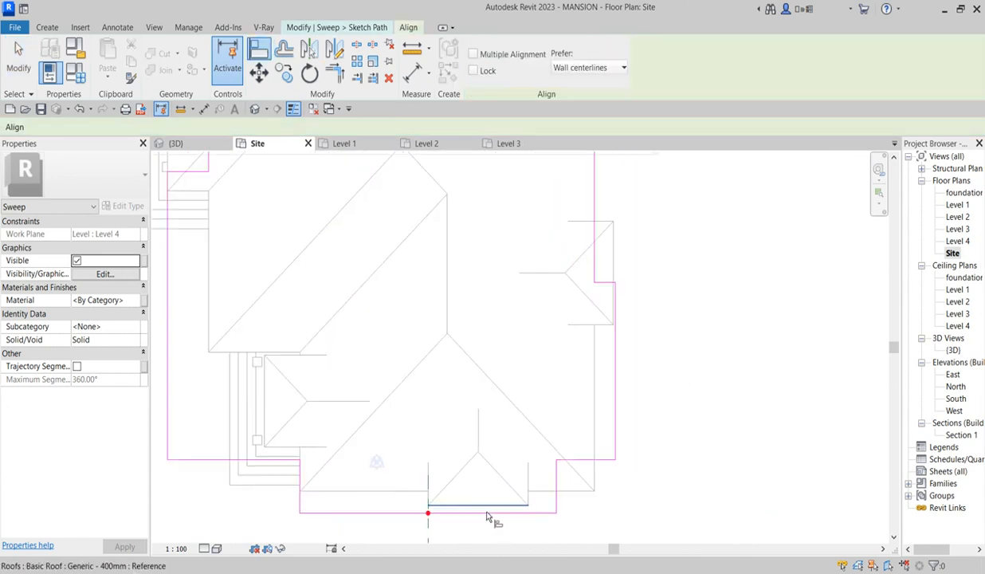
{"action": "left_click", "coordinate": [490, 504]}
{"action": "left_click", "coordinate": [493, 513]}
- Align the short vertical path segment east of the small south roof with that roof's east edge
{"action": "scroll", "coordinate": [534, 508], "scroll_direction": "up", "scroll_amount": 2}
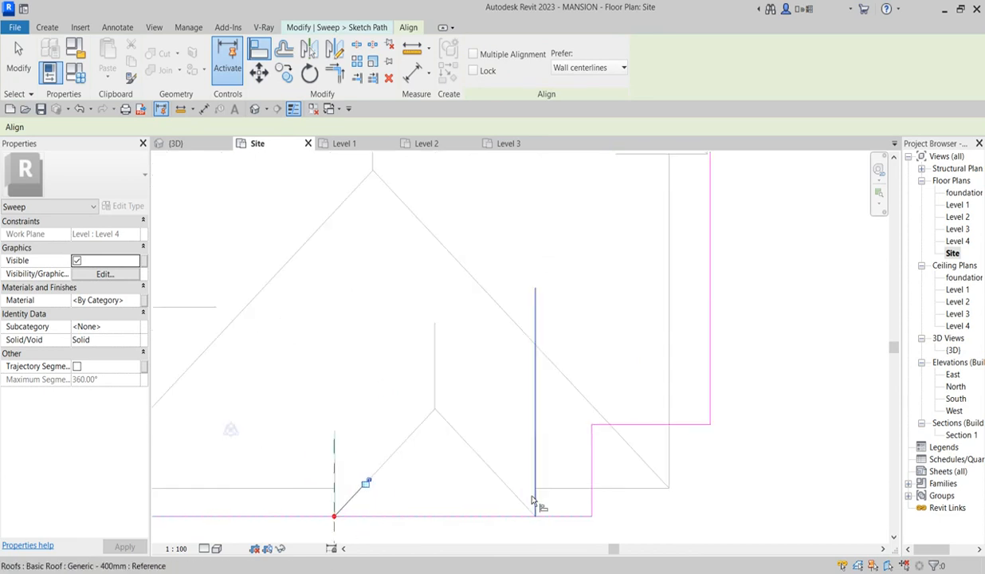
{"action": "left_click", "coordinate": [533, 495]}
{"action": "left_click", "coordinate": [590, 478]}
- Align the short vertical path segment on the west with the small south roof's west edge, and end the alignment
{"action": "scroll", "coordinate": [557, 454], "scroll_direction": "down", "scroll_amount": 2}
{"action": "scroll", "coordinate": [594, 500], "scroll_direction": "up", "scroll_amount": 1}
{"action": "scroll", "coordinate": [579, 477], "scroll_direction": "down", "scroll_amount": 4}
{"action": "scroll", "coordinate": [580, 477], "scroll_direction": "up", "scroll_amount": 2}
{"action": "scroll", "coordinate": [580, 476], "scroll_direction": "down", "scroll_amount": 5}
{"action": "scroll", "coordinate": [457, 490], "scroll_direction": "up", "scroll_amount": 4}
{"action": "scroll", "coordinate": [490, 487], "scroll_direction": "up", "scroll_amount": 3}
{"action": "left_click", "coordinate": [547, 466]}
{"action": "left_click", "coordinate": [255, 467]}
{"action": "scroll", "coordinate": [359, 469], "scroll_direction": "down", "scroll_amount": 5}
{"action": "scroll", "coordinate": [418, 473], "scroll_direction": "up", "scroll_amount": 3}
{"action": "scroll", "coordinate": [674, 387], "scroll_direction": "down", "scroll_amount": 4}
{"action": "scroll", "coordinate": [654, 411], "scroll_direction": "up", "scroll_amount": 1}
{"action": "right_click", "coordinate": [666, 346]}
{"action": "left_click", "coordinate": [699, 354]}
{"action": "right_click", "coordinate": [696, 361]}
{"action": "left_click", "coordinate": [713, 377]}
- Delete the five path segments west of the small south roof, from its west corner up to the northern open end
{"action": "scroll", "coordinate": [376, 227], "scroll_direction": "down", "scroll_amount": 3}
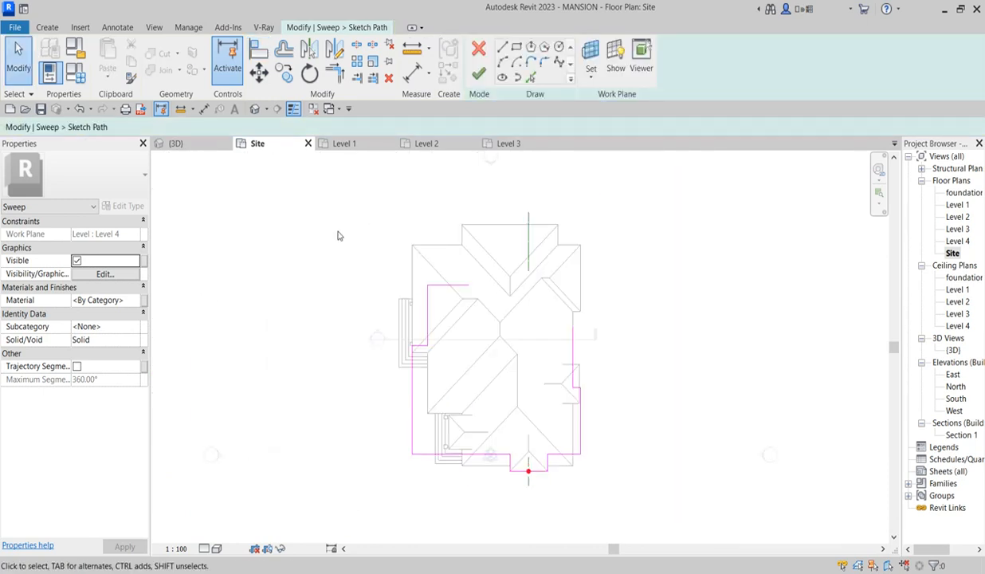
{"action": "scroll", "coordinate": [571, 489], "scroll_direction": "up", "scroll_amount": 2}
{"action": "scroll", "coordinate": [497, 465], "scroll_direction": "up", "scroll_amount": 2}
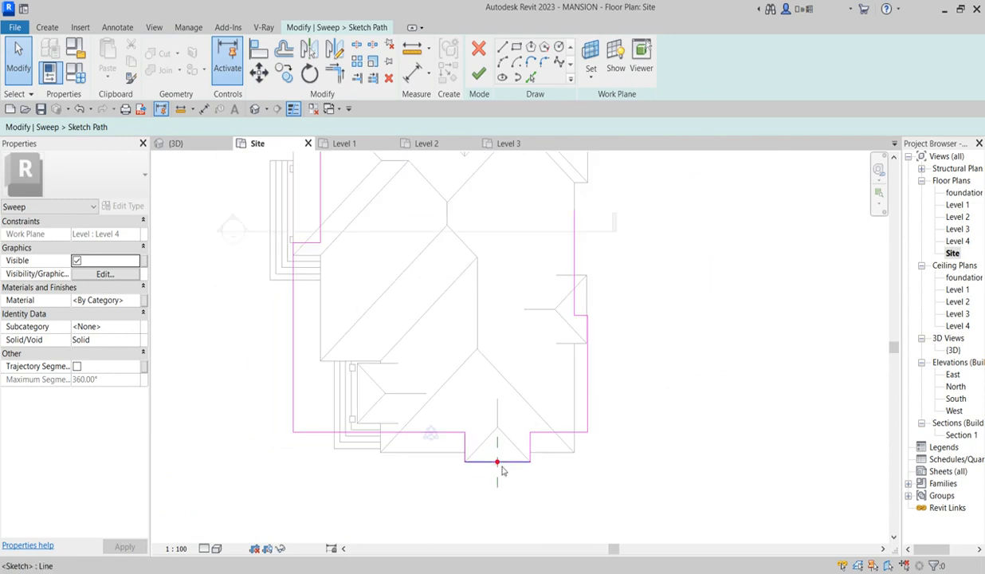
{"action": "scroll", "coordinate": [477, 478], "scroll_direction": "down", "scroll_amount": 2}
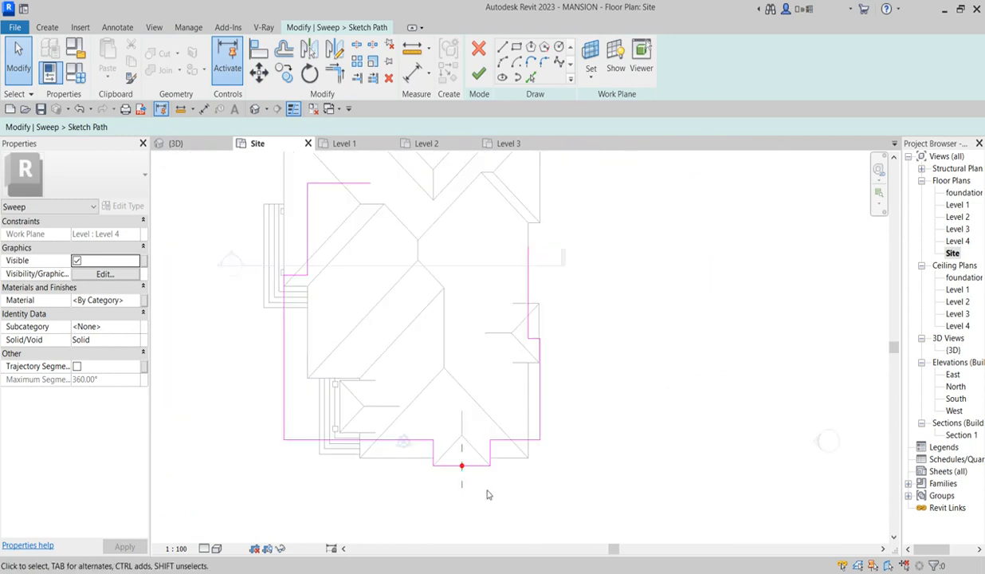
{"action": "scroll", "coordinate": [489, 495], "scroll_direction": "up", "scroll_amount": 2}
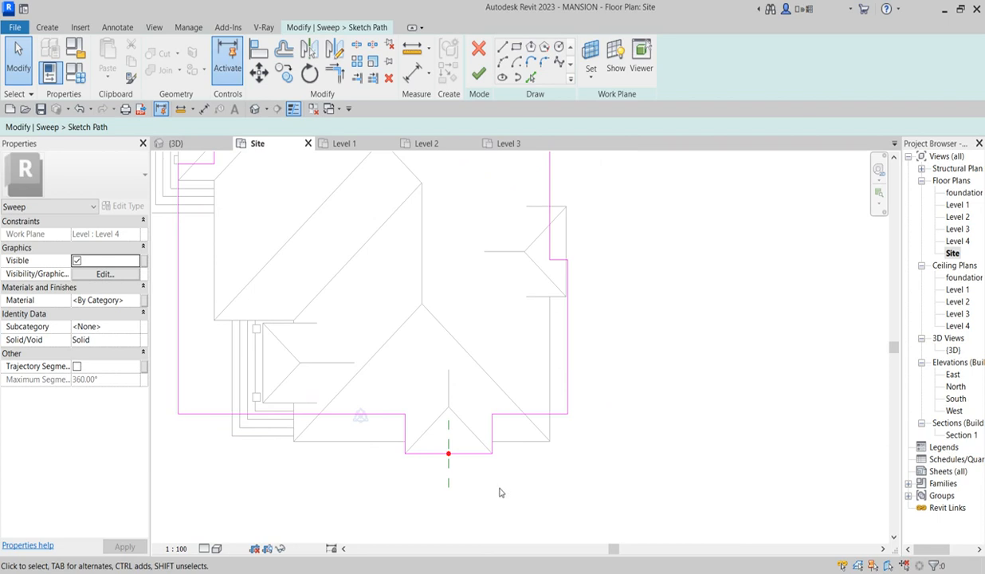
{"action": "scroll", "coordinate": [431, 478], "scroll_direction": "down", "scroll_amount": 2}
{"action": "mouse_move", "coordinate": [209, 169]}
{"action": "left_mouse_down"}
{"action": "mouse_move", "coordinate": [400, 437]}
{"action": "mouse_move", "coordinate": [433, 453]}
{"action": "left_mouse_up"}
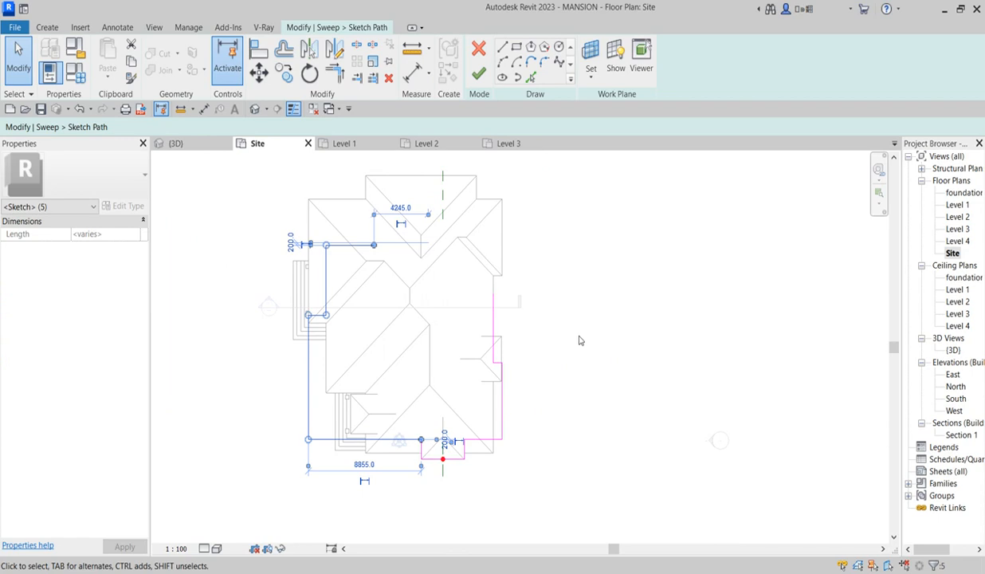
{"action": "key", "text": "Escape"}
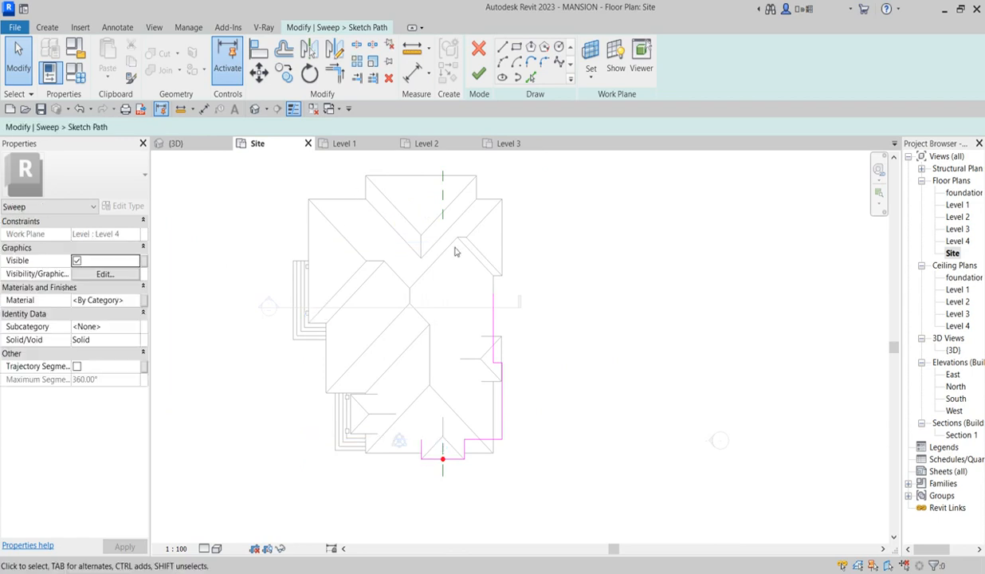
- Delete the path segments running east and north of the small south roof, and finish the path and sweep edits
{"action": "mouse_move", "coordinate": [415, 211]}
{"action": "left_mouse_down"}
{"action": "mouse_move", "coordinate": [546, 463]}
{"action": "mouse_move", "coordinate": [555, 451]}
{"action": "left_mouse_up"}
{"action": "key", "text": "Escape"}
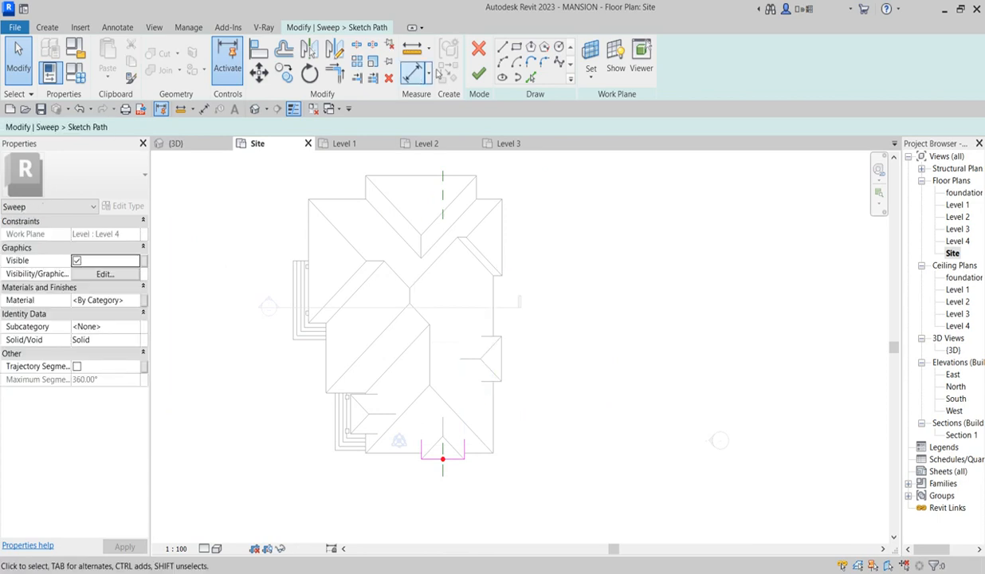
{"action": "left_click", "coordinate": [478, 74]}
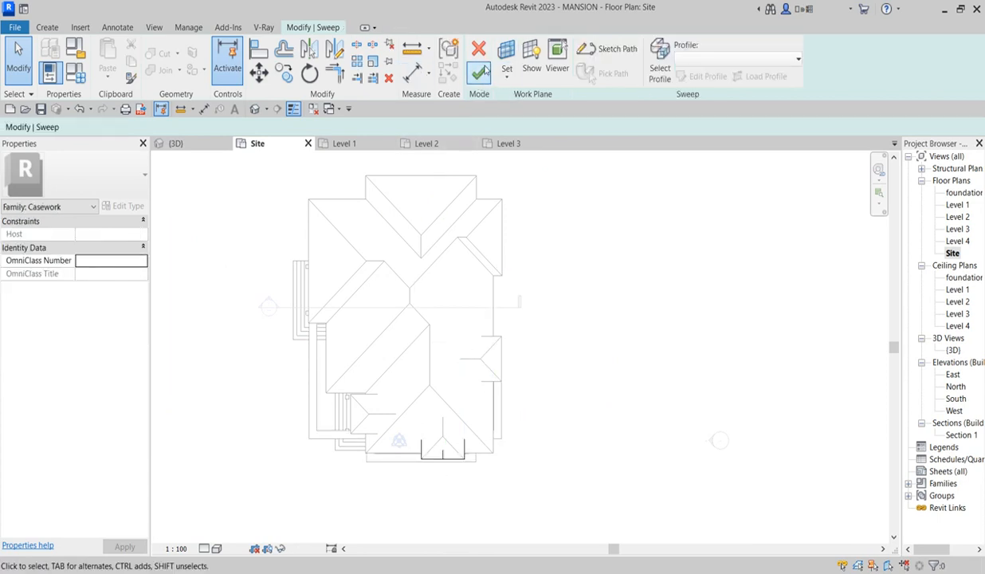
{"action": "left_click", "coordinate": [479, 73]}
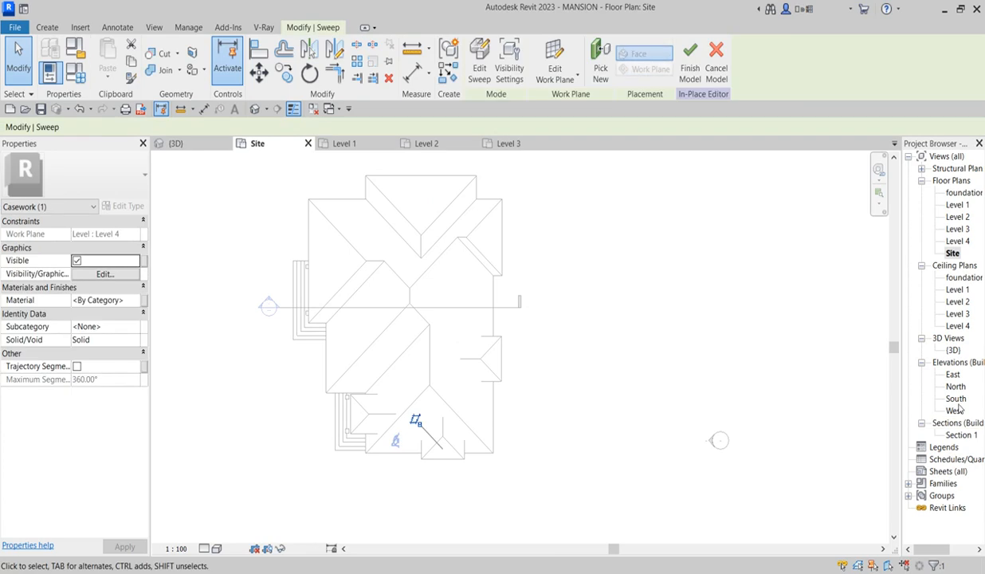
- In the South elevation, align the top of the shortened sweep with the underside of the small projecting roof's eave
{"action": "double_click", "coordinate": [956, 398]}
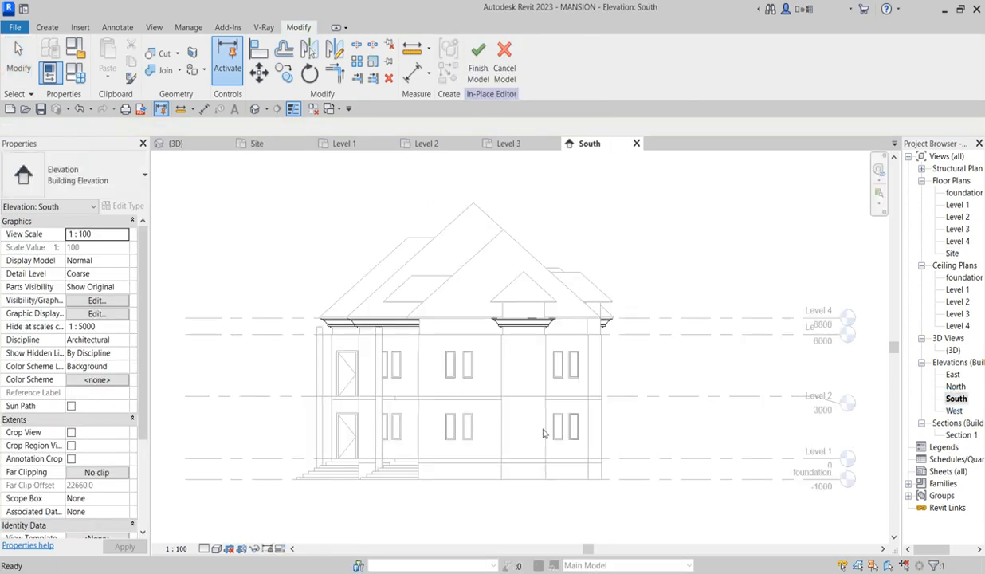
{"action": "left_click", "coordinate": [523, 323]}
{"action": "scroll", "coordinate": [554, 310], "scroll_direction": "up", "scroll_amount": 4}
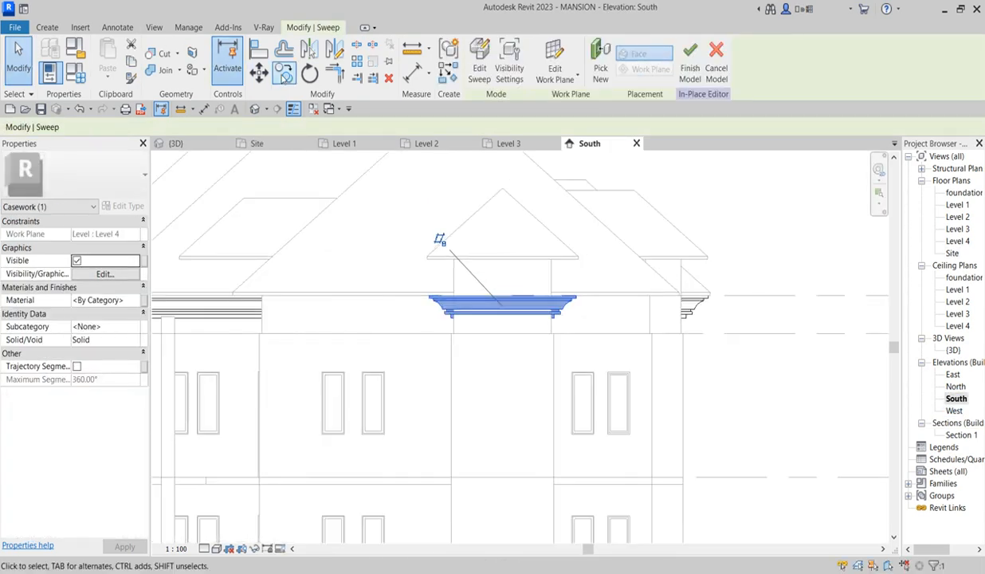
{"action": "key", "text": "a"}
{"action": "key", "text": "l"}
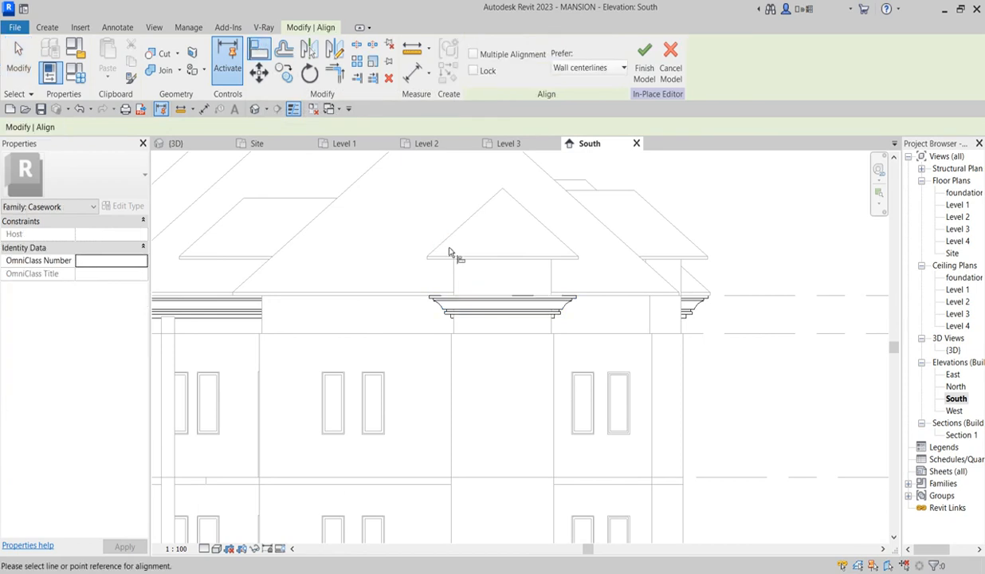
{"action": "scroll", "coordinate": [447, 252], "scroll_direction": "up", "scroll_amount": 2}
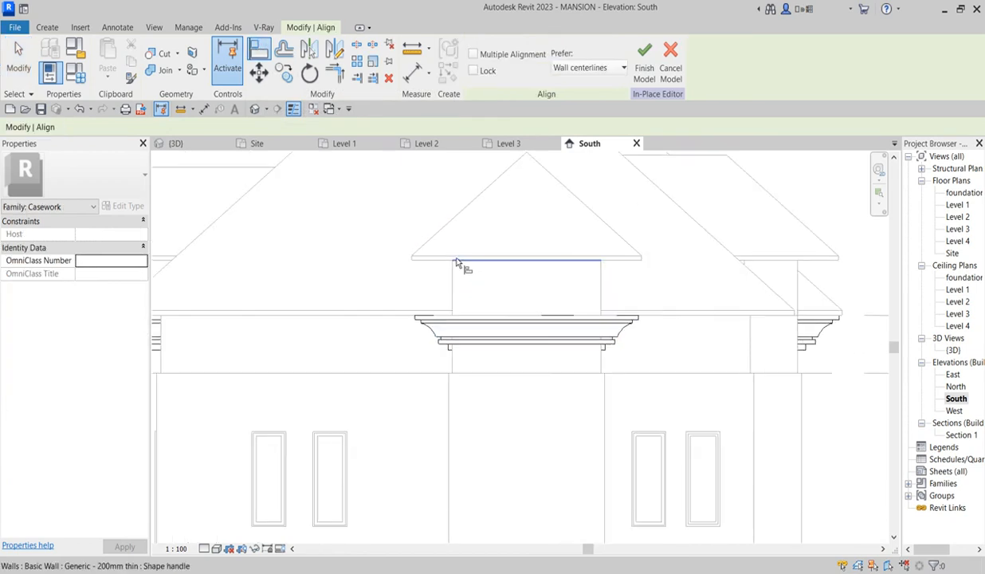
{"action": "left_click", "coordinate": [477, 321]}
{"action": "scroll", "coordinate": [558, 343], "scroll_direction": "down", "scroll_amount": 3}
{"action": "right_click", "coordinate": [798, 231]}
{"action": "left_click", "coordinate": [826, 240]}
{"action": "right_click", "coordinate": [741, 187]}
{"action": "left_click", "coordinate": [785, 205]}
{"action": "scroll", "coordinate": [708, 351], "scroll_direction": "down", "scroll_amount": 2}
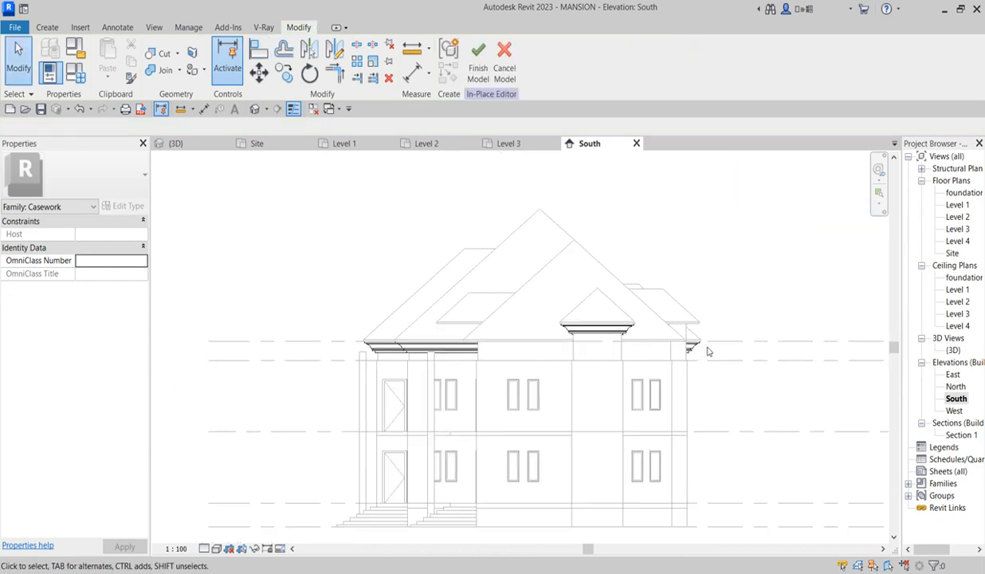
{"action": "scroll", "coordinate": [708, 351], "scroll_direction": "up", "scroll_amount": 2}
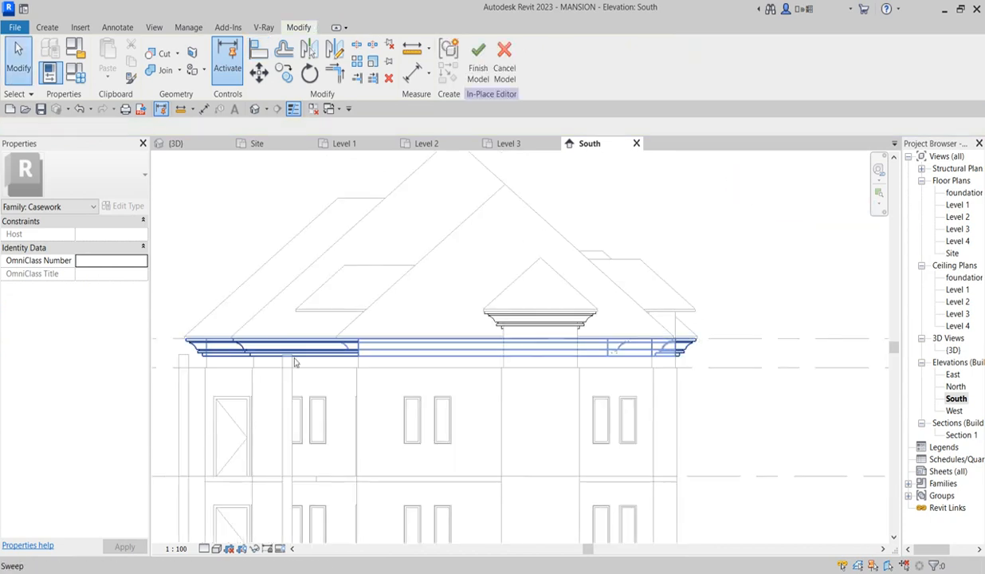
{"action": "left_click", "coordinate": [691, 355]}
{"action": "scroll", "coordinate": [437, 326], "scroll_direction": "down", "scroll_amount": 3}
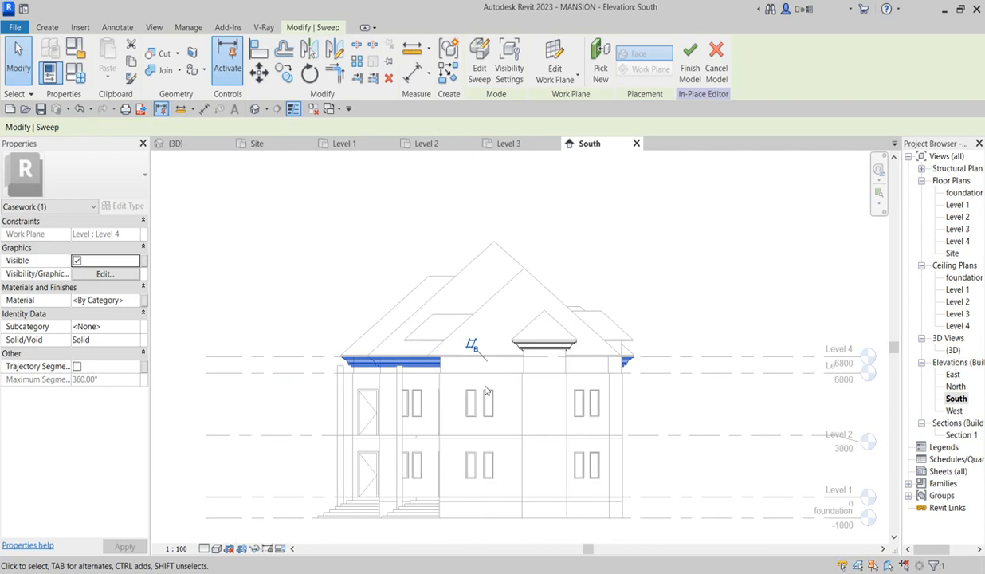
{"action": "scroll", "coordinate": [473, 341], "scroll_direction": "up", "scroll_amount": 4}
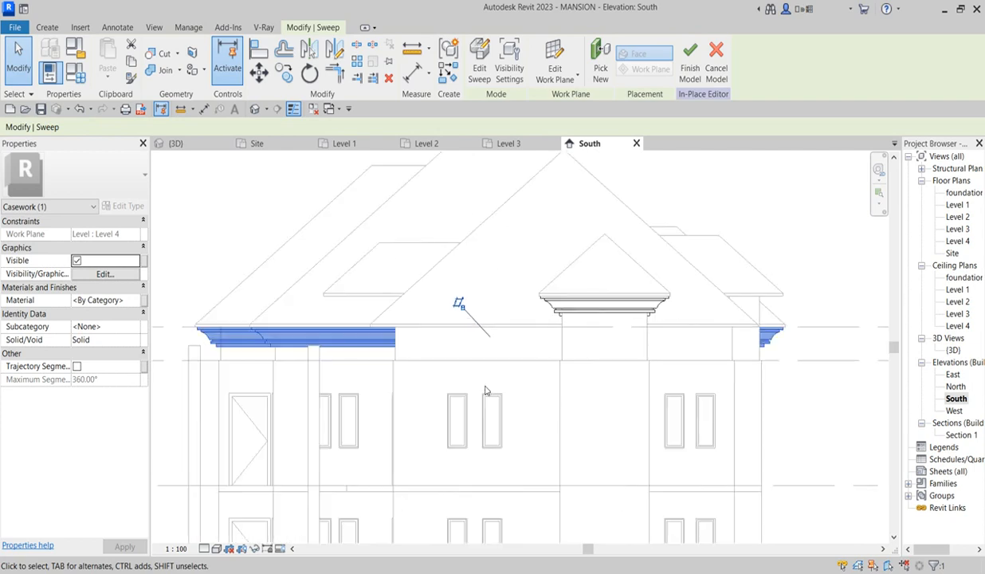
- Try to copy the small roof's sweep to the west eave corner of the main south roof, and undo the copy
{"action": "left_click", "coordinate": [655, 308]}
{"action": "scroll", "coordinate": [574, 273], "scroll_direction": "up", "scroll_amount": 2}
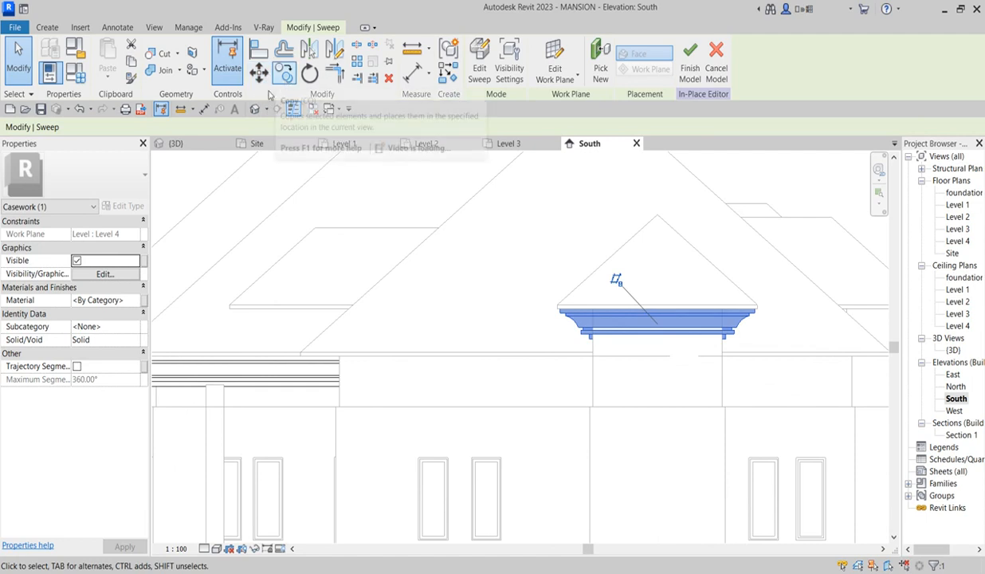
{"action": "scroll", "coordinate": [562, 308], "scroll_direction": "up", "scroll_amount": 2}
{"action": "left_click", "coordinate": [562, 308]}
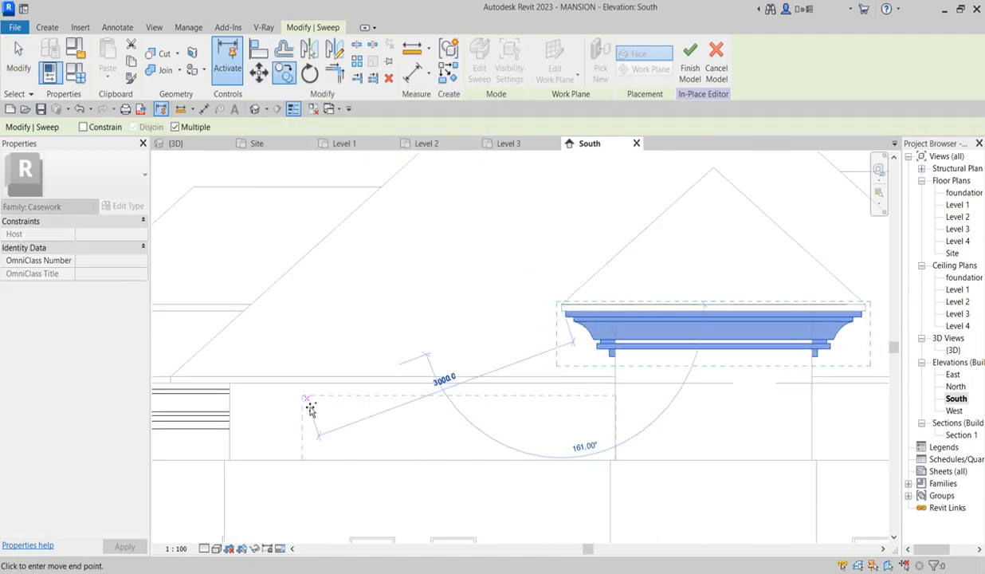
{"action": "scroll", "coordinate": [239, 423], "scroll_direction": "down", "scroll_amount": 3}
{"action": "scroll", "coordinate": [335, 423], "scroll_direction": "down", "scroll_amount": 1}
{"action": "scroll", "coordinate": [282, 406], "scroll_direction": "up", "scroll_amount": 5}
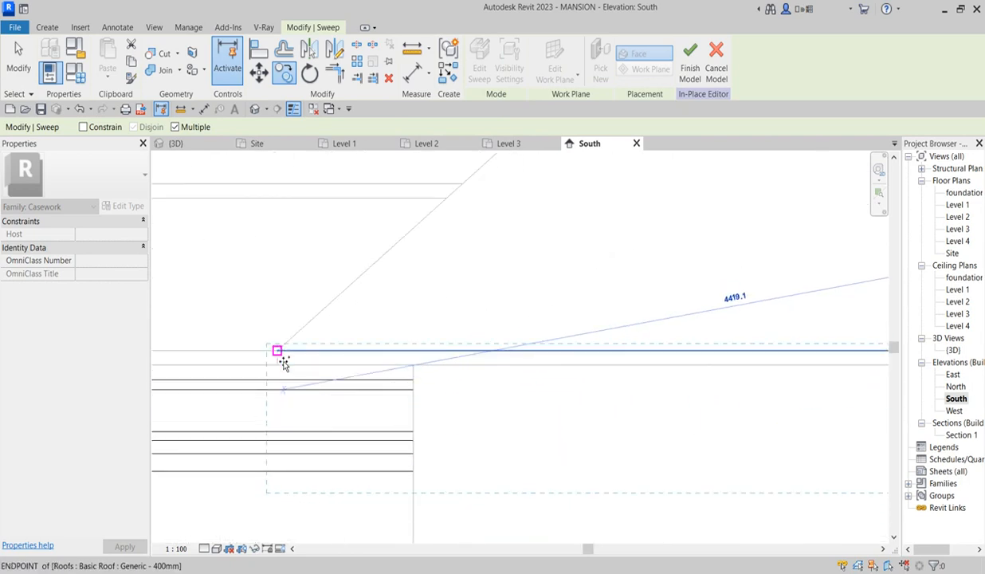
{"action": "left_click", "coordinate": [277, 365]}
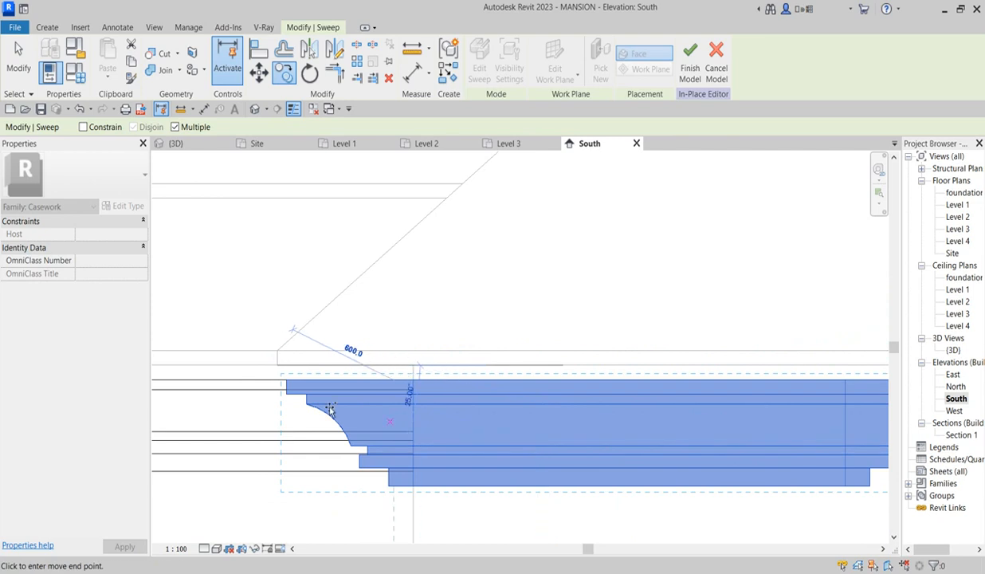
{"action": "key", "text": "Escape"}
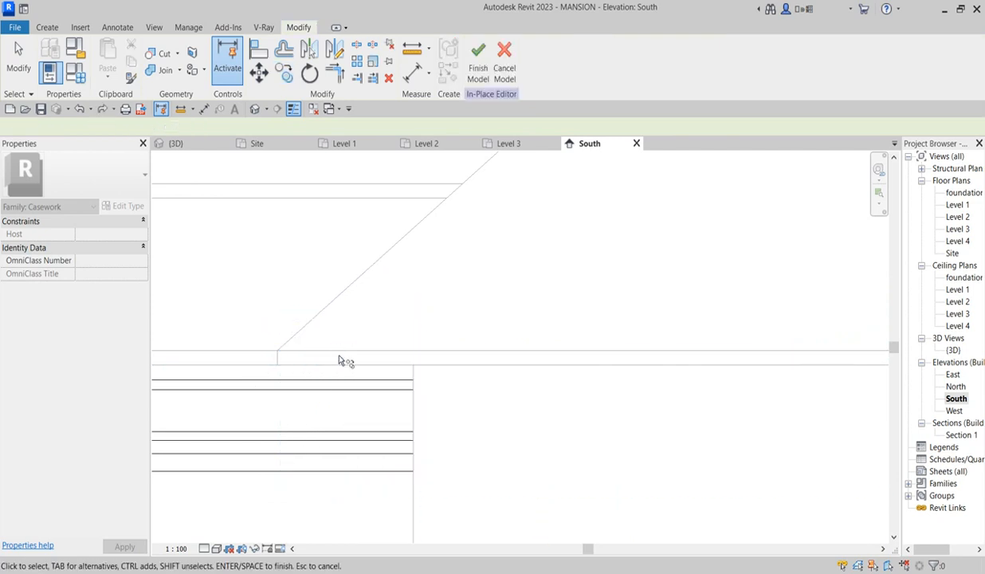
{"action": "key", "text": "Escape"}
- Copy the small roof's sweep from its west eave corner to the west eave corner of the main south roof
{"action": "scroll", "coordinate": [385, 377], "scroll_direction": "down", "scroll_amount": 6}
{"action": "left_click", "coordinate": [806, 324]}
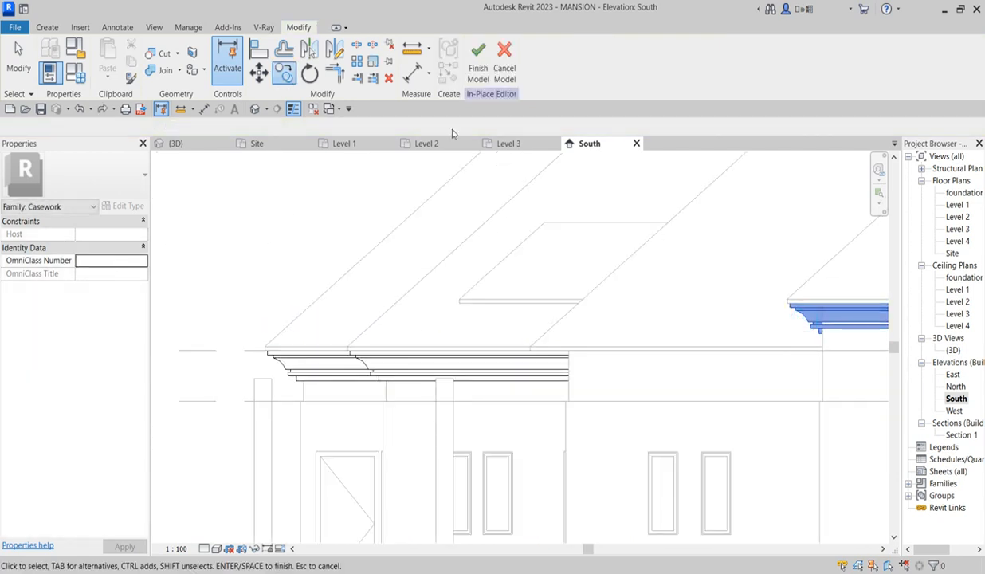
{"action": "left_click", "coordinate": [285, 74]}
{"action": "left_click", "coordinate": [788, 300]}
{"action": "scroll", "coordinate": [428, 397], "scroll_direction": "up", "scroll_amount": 2}
{"action": "scroll", "coordinate": [605, 333], "scroll_direction": "up", "scroll_amount": 3}
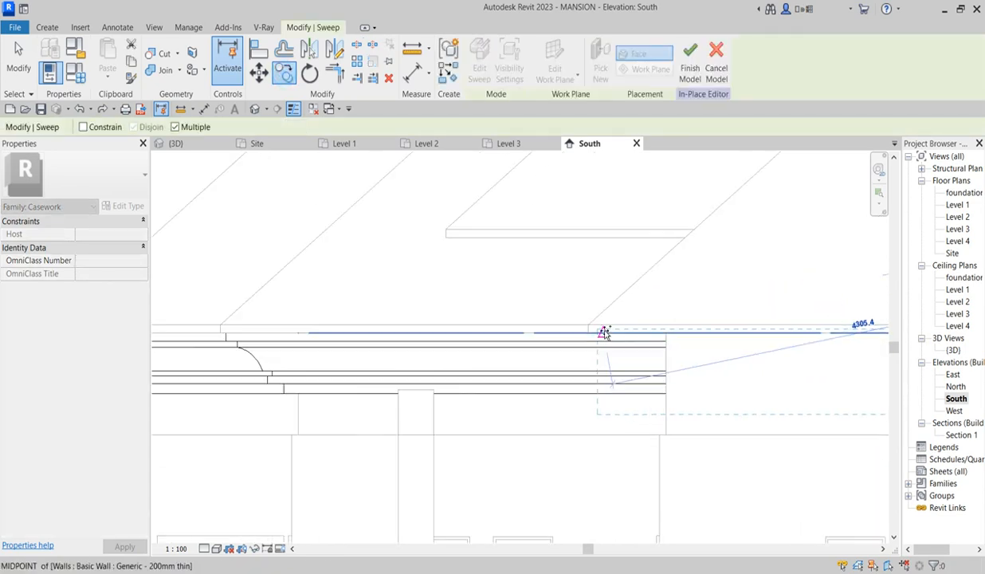
{"action": "scroll", "coordinate": [593, 334], "scroll_direction": "down", "scroll_amount": 2}
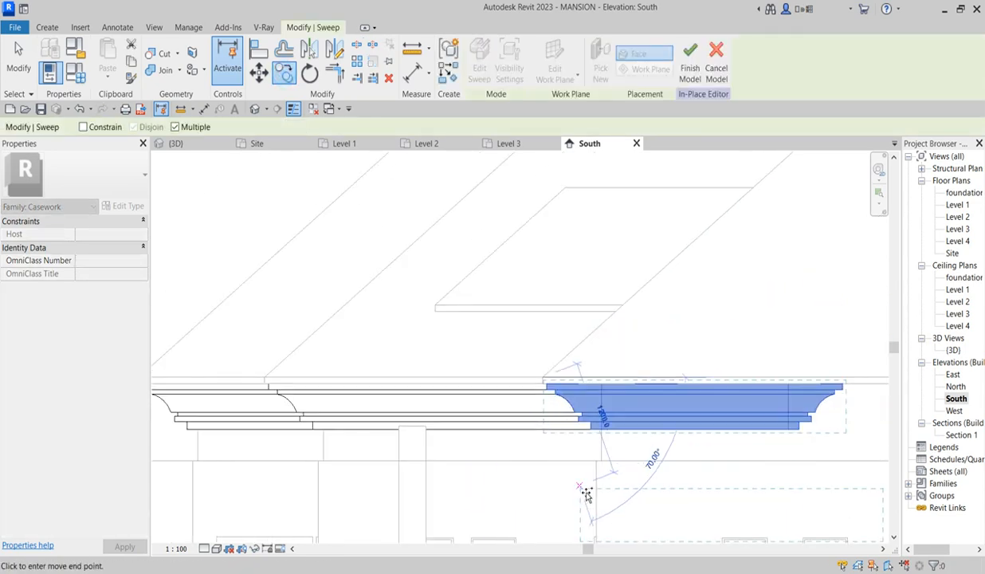
- Edit the copied sweep's path in the Site floor plan, extending its west segment north to the adjoining roof's eave, 1845 mm long
{"action": "key", "text": "Escape"}
{"action": "scroll", "coordinate": [494, 451], "scroll_direction": "down", "scroll_amount": 5}
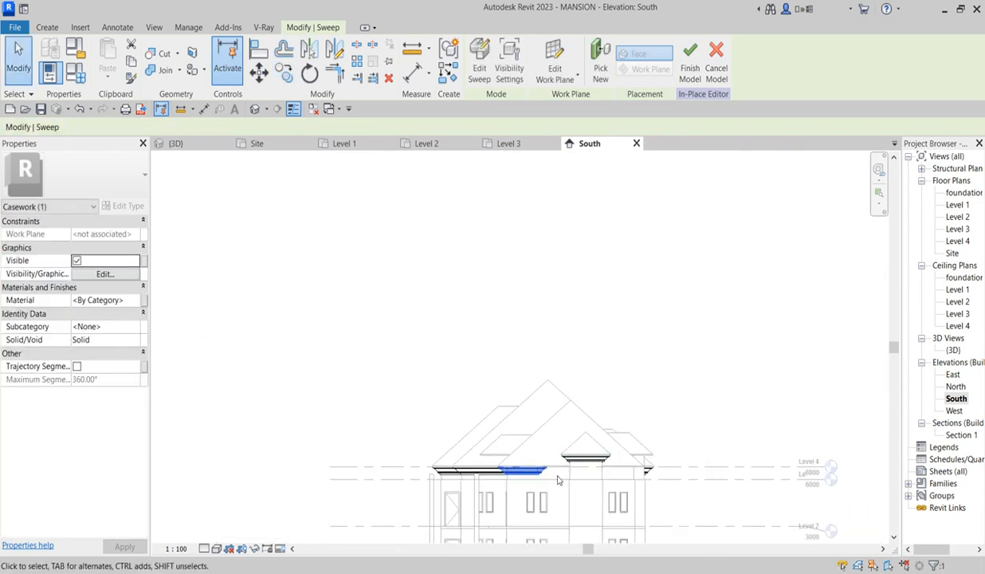
{"action": "scroll", "coordinate": [444, 412], "scroll_direction": "up", "scroll_amount": 2}
{"action": "left_click", "coordinate": [481, 71]}
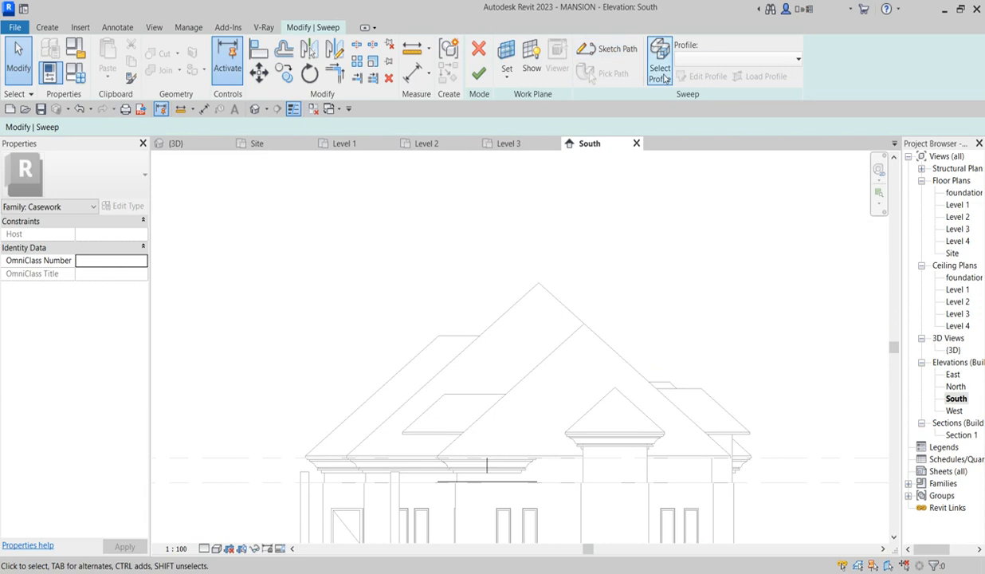
{"action": "left_click", "coordinate": [620, 49]}
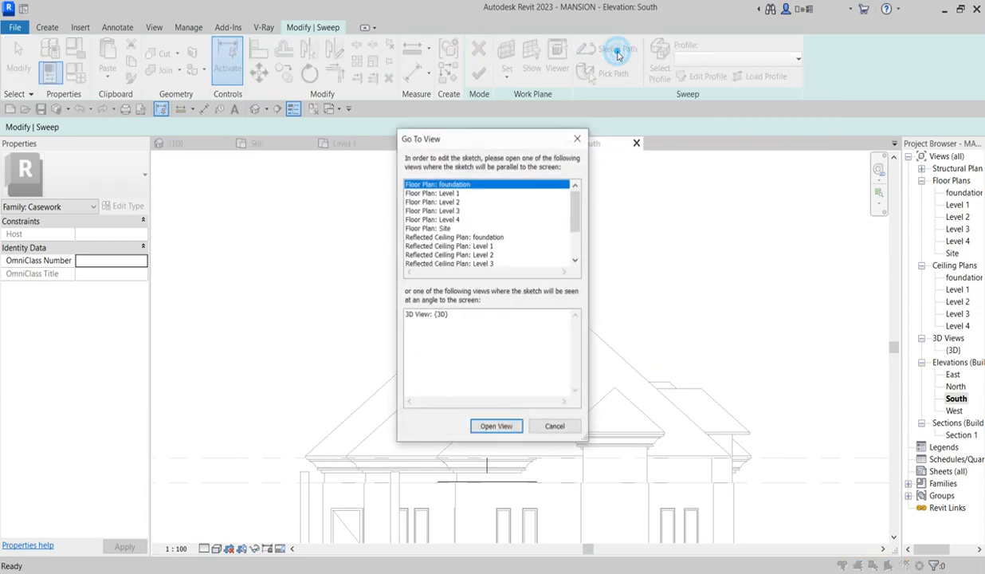
{"action": "left_click", "coordinate": [448, 229]}
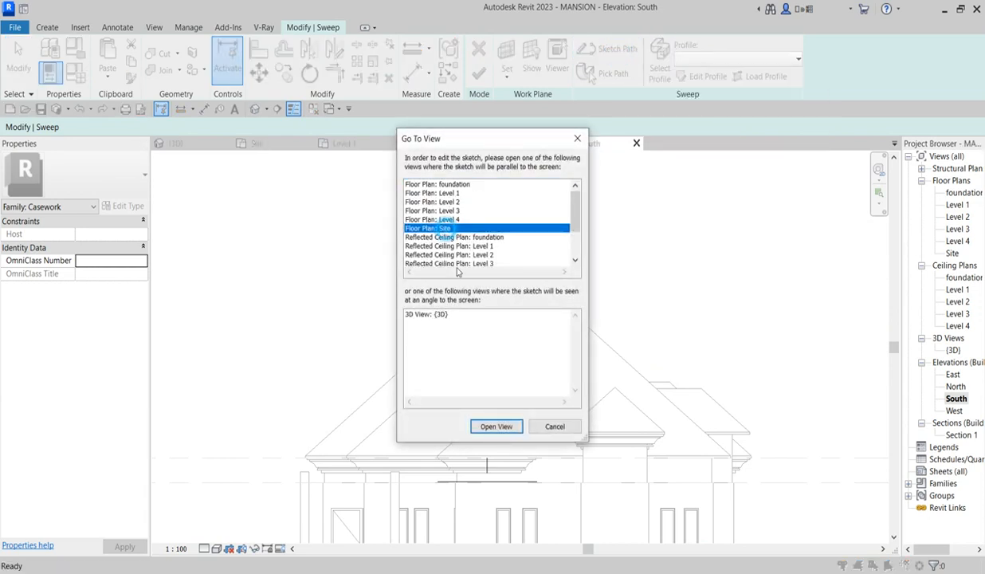
{"action": "left_click", "coordinate": [496, 426]}
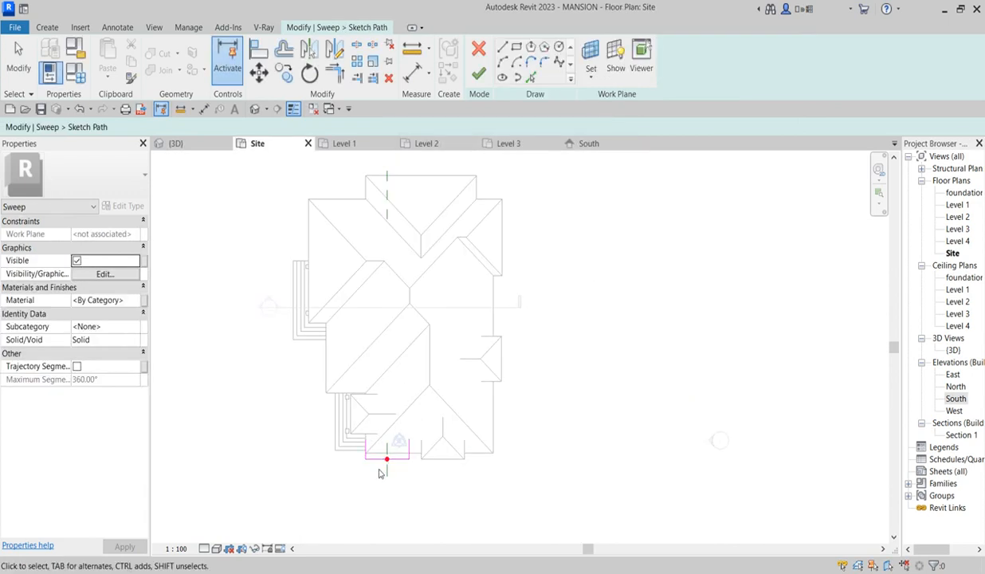
{"action": "scroll", "coordinate": [376, 469], "scroll_direction": "up", "scroll_amount": 4}
{"action": "scroll", "coordinate": [323, 411], "scroll_direction": "up", "scroll_amount": 2}
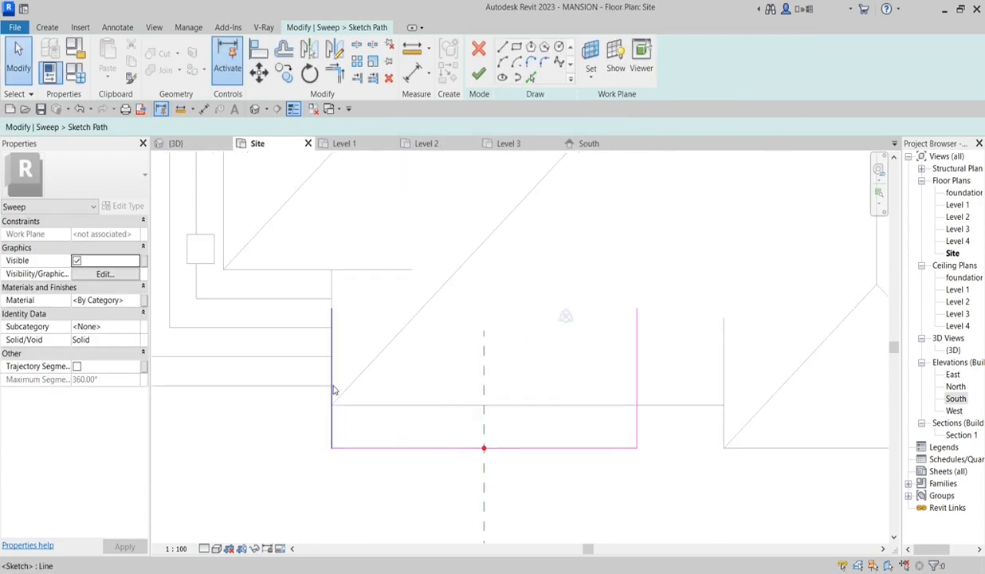
{"action": "left_click", "coordinate": [331, 317]}
{"action": "mouse_move", "coordinate": [331, 317]}
{"action": "left_mouse_down"}
{"action": "mouse_move", "coordinate": [417, 319]}
{"action": "mouse_move", "coordinate": [326, 272]}
{"action": "mouse_move", "coordinate": [335, 273]}
{"action": "left_mouse_up"}
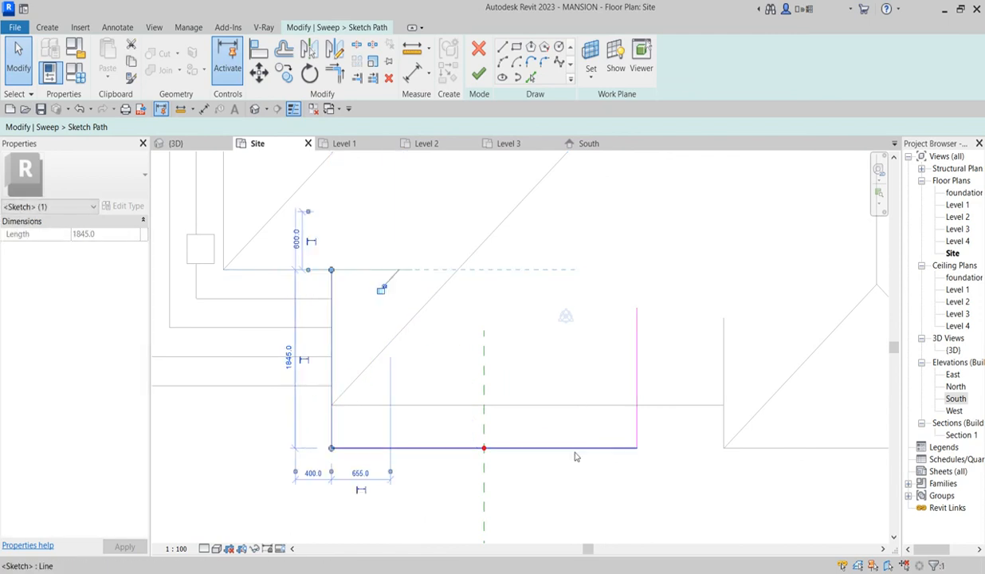
- Align the path's south segment with the south eave of the main roof
{"action": "scroll", "coordinate": [577, 456], "scroll_direction": "down", "scroll_amount": 3}
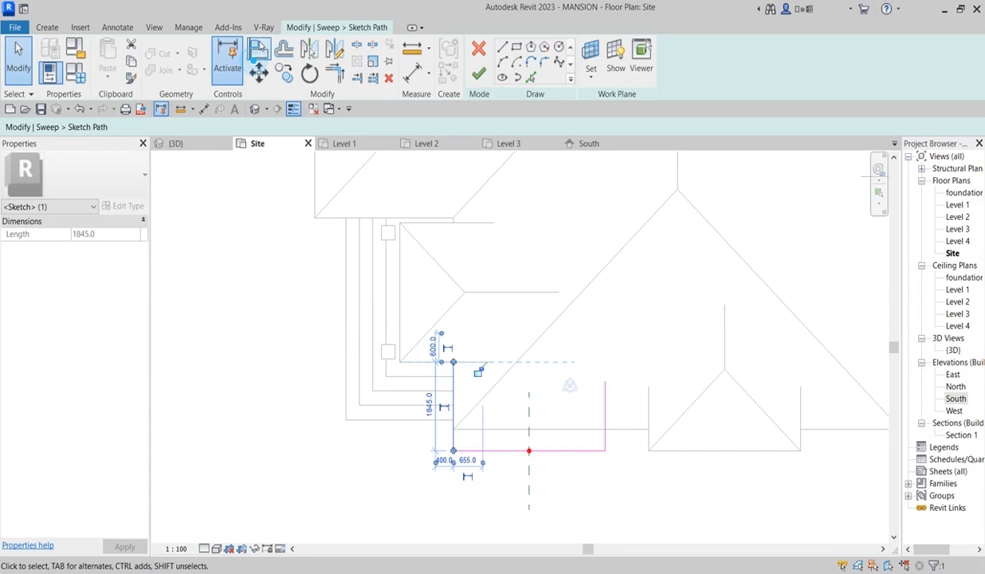
{"action": "left_click", "coordinate": [264, 51]}
{"action": "left_click", "coordinate": [487, 432]}
{"action": "left_click", "coordinate": [496, 450]}
{"action": "scroll", "coordinate": [636, 458], "scroll_direction": "up", "scroll_amount": 2}
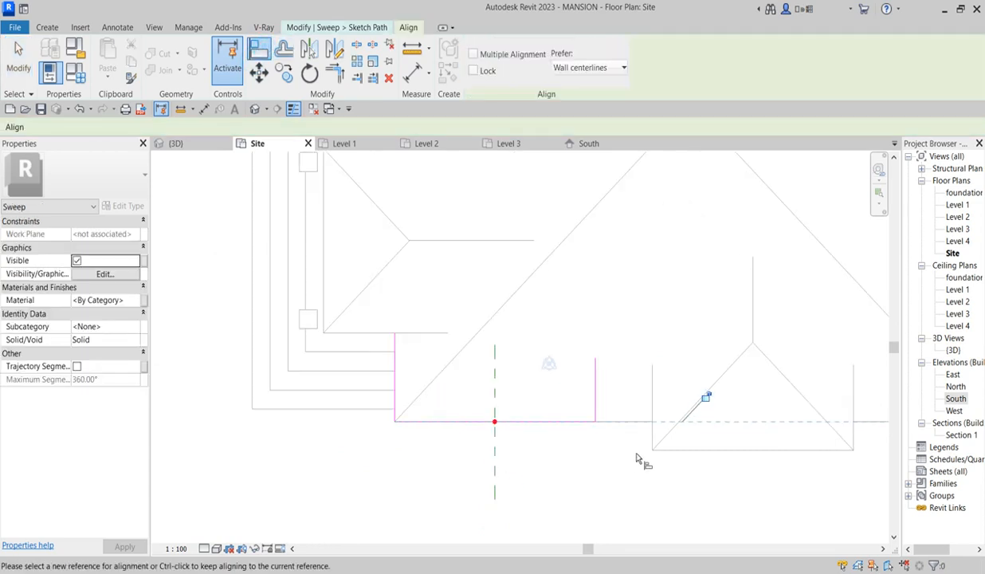
- Delete the path's east segment and extend the south segment east to the small projecting roof, 4700 mm long
{"action": "key", "text": "Escape"}
{"action": "key", "text": "Escape"}
{"action": "left_click", "coordinate": [594, 385]}
{"action": "key", "text": "Delete"}
{"action": "left_click", "coordinate": [583, 423]}
{"action": "mouse_move", "coordinate": [596, 423]}
{"action": "left_mouse_down"}
{"action": "mouse_move", "coordinate": [725, 423]}
{"action": "mouse_move", "coordinate": [672, 421]}
{"action": "left_mouse_up"}
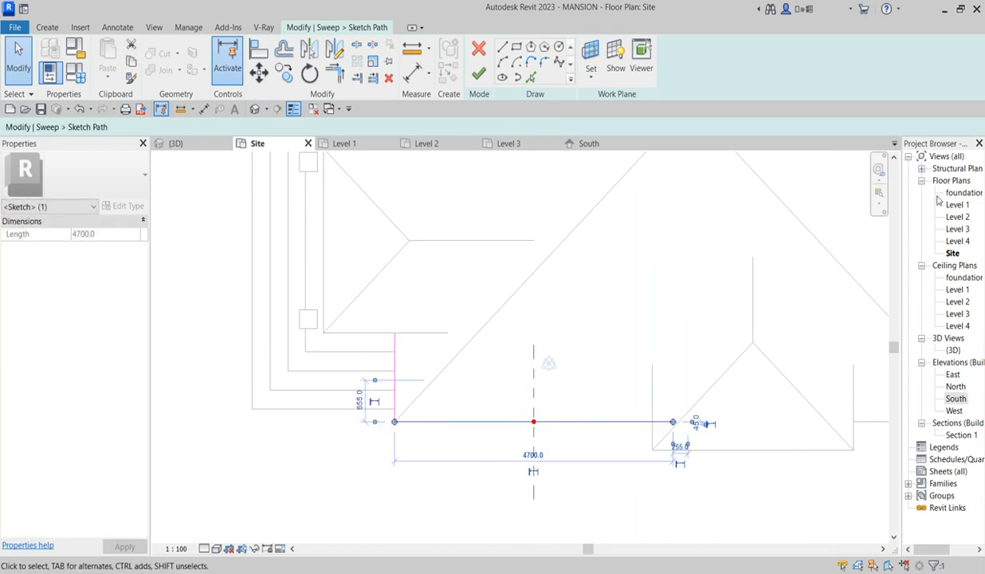
- In the Level 3 plan, snap the south segment's east end to the projecting bay's west wall face, and finish the path and sweep edits
{"action": "double_click", "coordinate": [959, 229]}
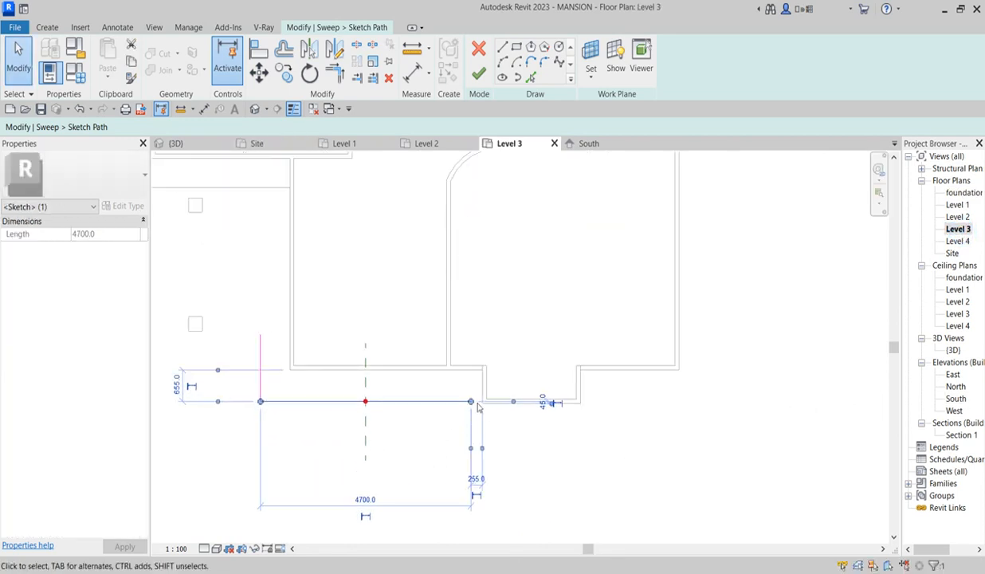
{"action": "scroll", "coordinate": [471, 400], "scroll_direction": "up", "scroll_amount": 2}
{"action": "mouse_move", "coordinate": [461, 400]}
{"action": "left_mouse_down"}
{"action": "mouse_move", "coordinate": [492, 397]}
{"action": "mouse_move", "coordinate": [479, 384]}
{"action": "mouse_move", "coordinate": [490, 397]}
{"action": "left_mouse_up"}
{"action": "scroll", "coordinate": [489, 421], "scroll_direction": "up", "scroll_amount": 3}
{"action": "scroll", "coordinate": [487, 383], "scroll_direction": "up", "scroll_amount": 2}
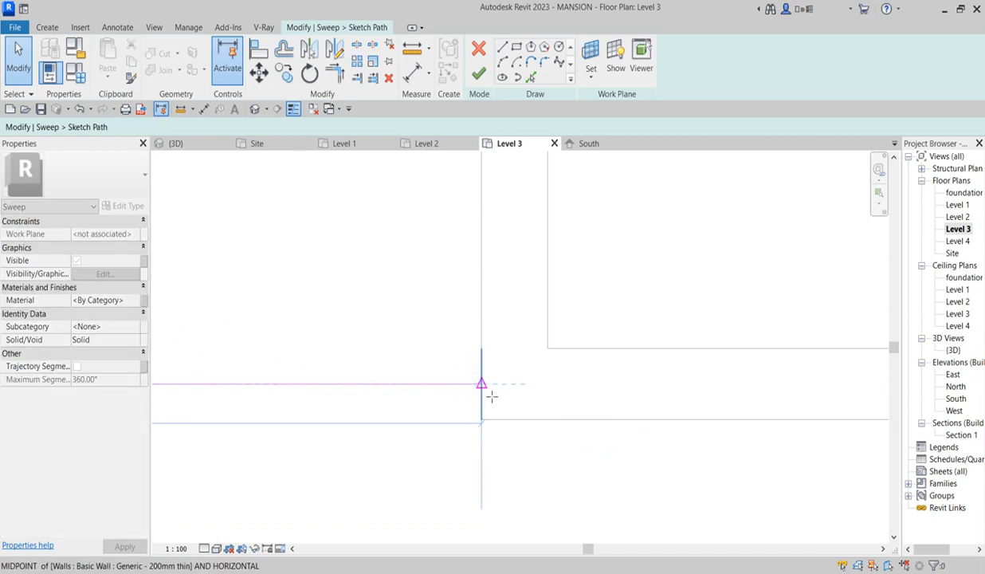
{"action": "left_click", "coordinate": [478, 74]}
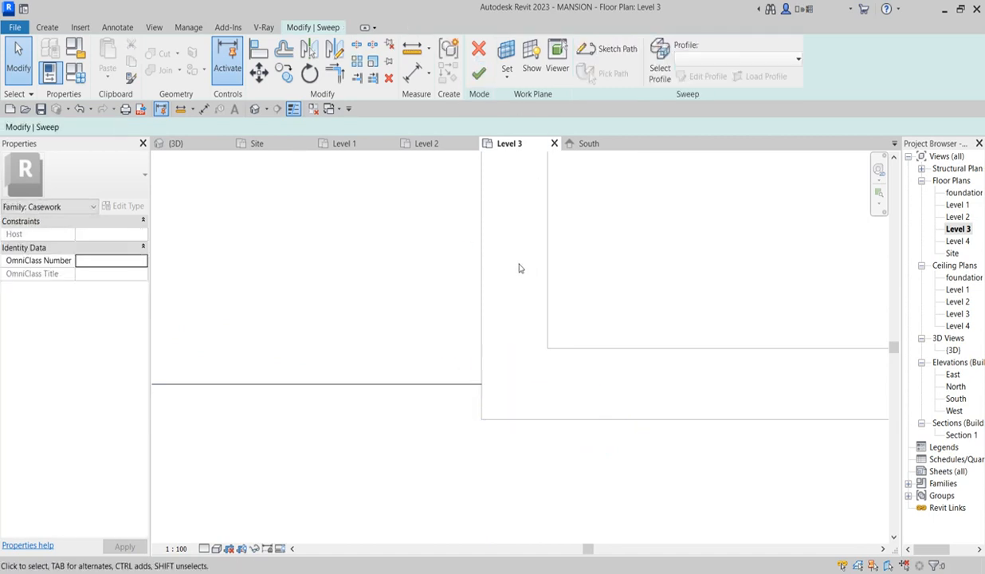
{"action": "left_click", "coordinate": [478, 49]}
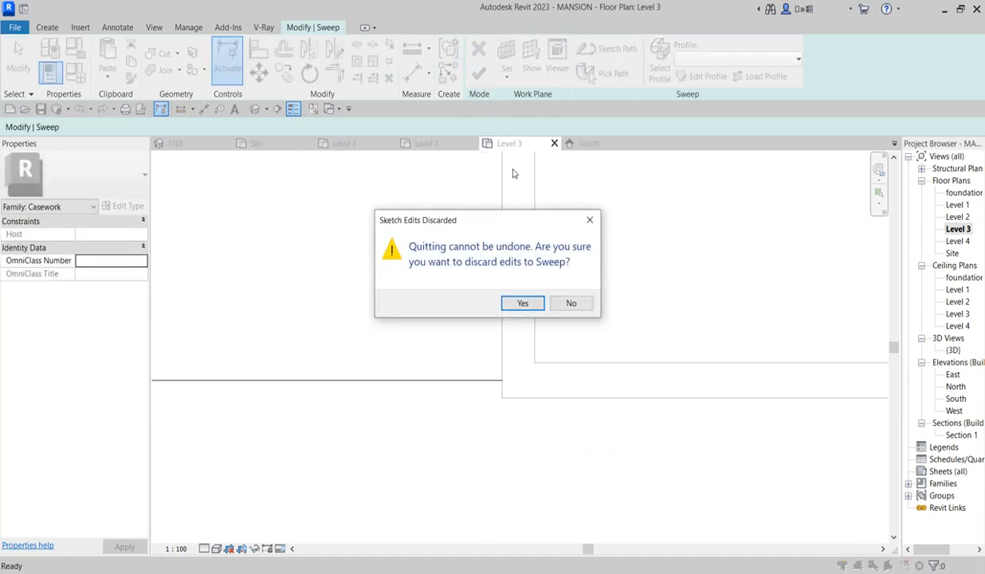
{"action": "left_click", "coordinate": [580, 305]}
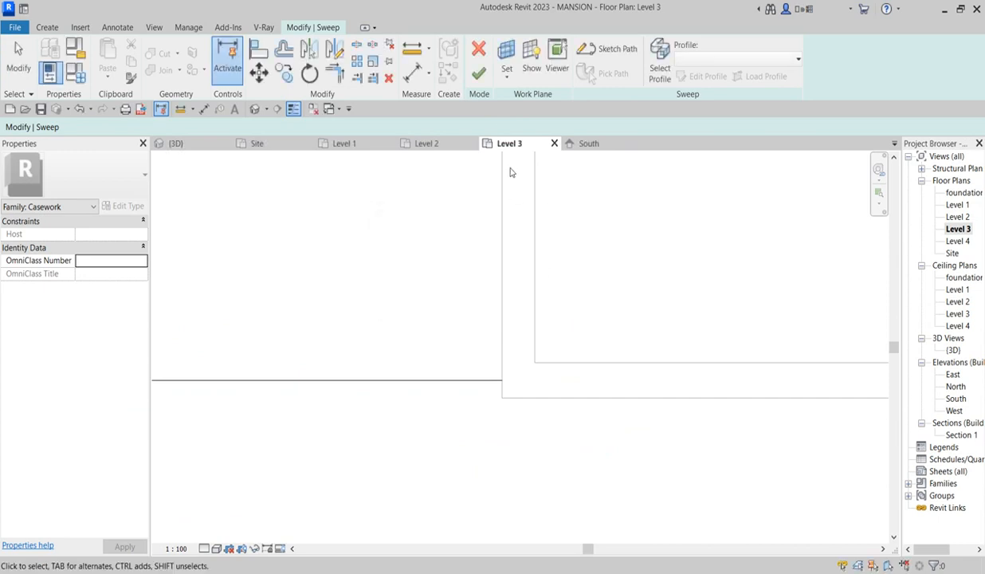
{"action": "left_click", "coordinate": [481, 77]}
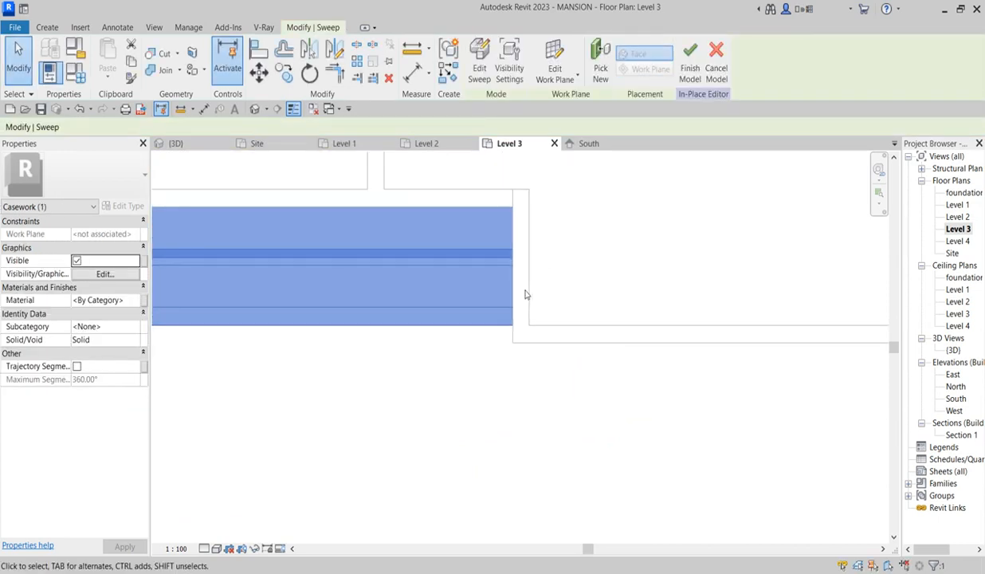
- Mirror the edited sweep to the east side about an axis drawn through the middle of the projecting south bay
{"action": "scroll", "coordinate": [492, 359], "scroll_direction": "up", "scroll_amount": 3}
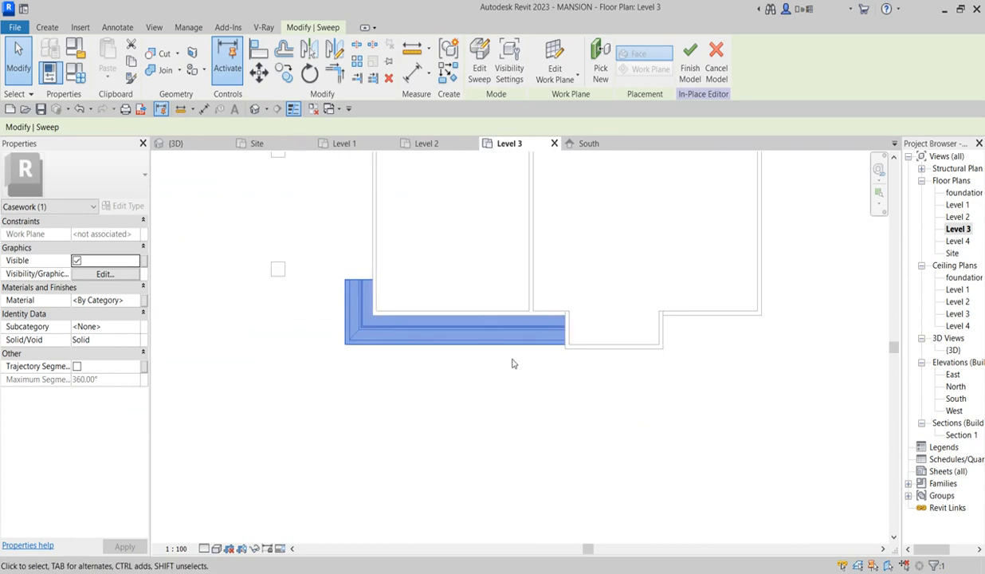
{"action": "left_click", "coordinate": [335, 49]}
{"action": "left_click", "coordinate": [615, 349]}
{"action": "left_click", "coordinate": [616, 299]}
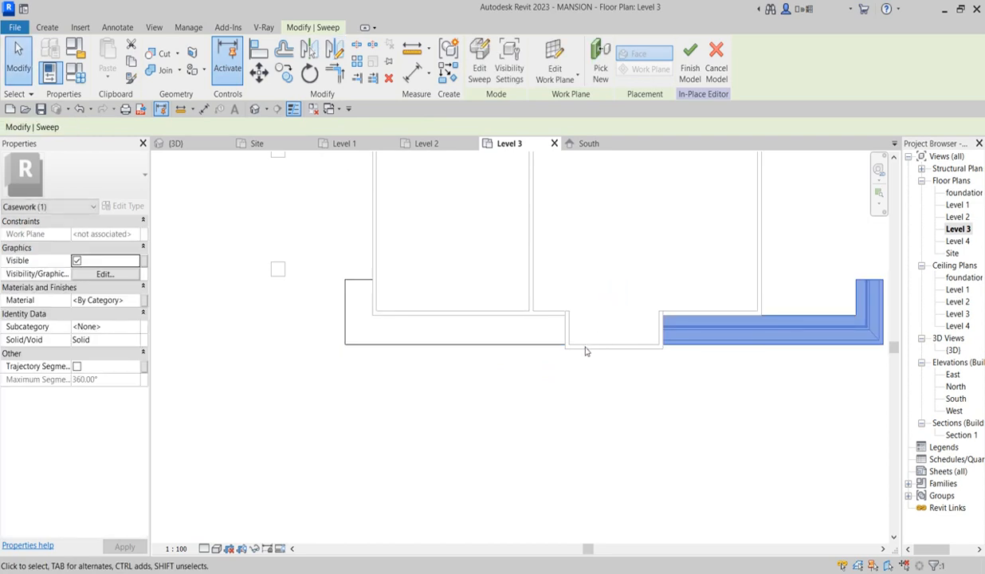
- Edit the mirrored sweep's path in the Site floor plan, aligning its east segment with the main roof's east eave
{"action": "scroll", "coordinate": [587, 351], "scroll_direction": "down", "scroll_amount": 3}
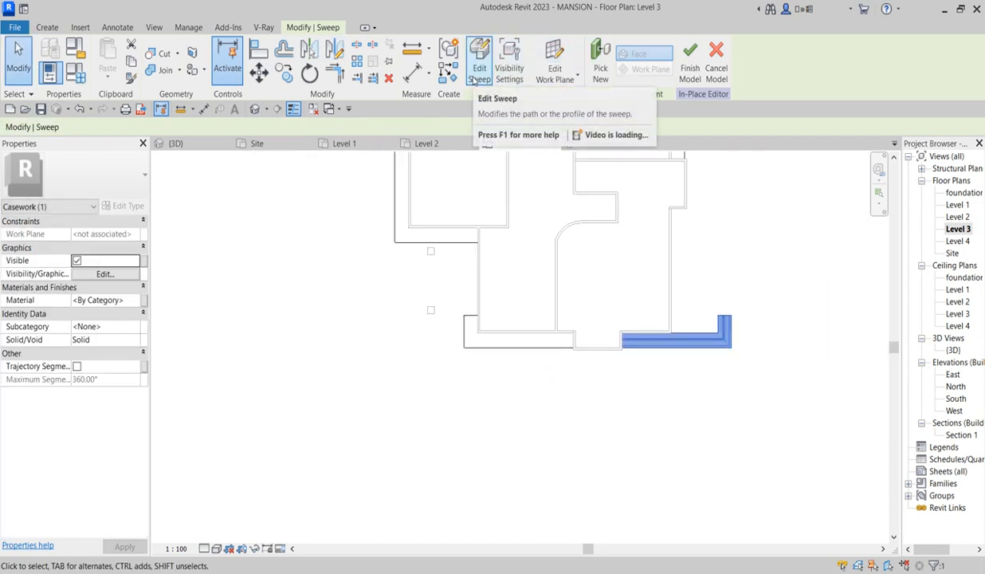
{"action": "left_click", "coordinate": [477, 72]}
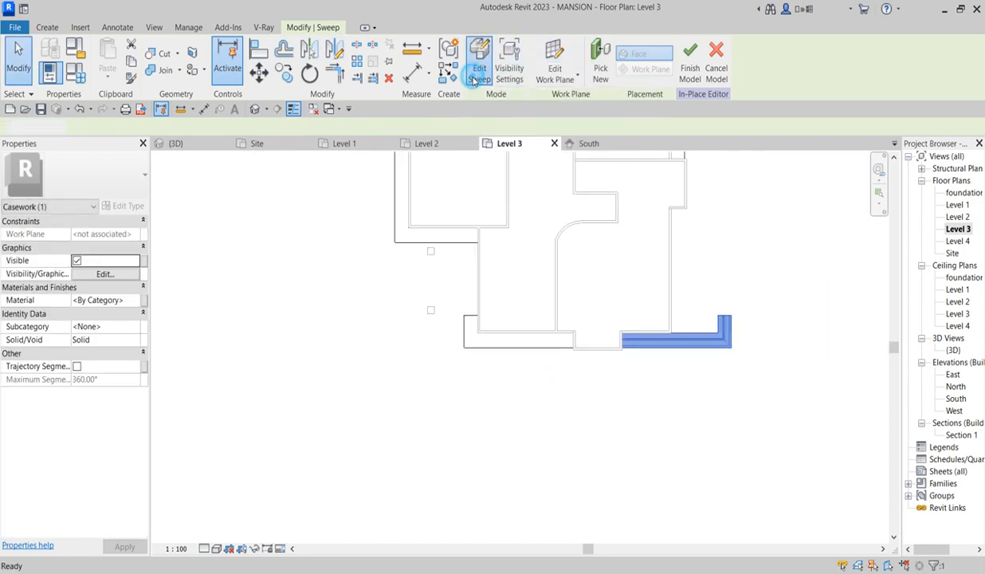
{"action": "left_click", "coordinate": [953, 254]}
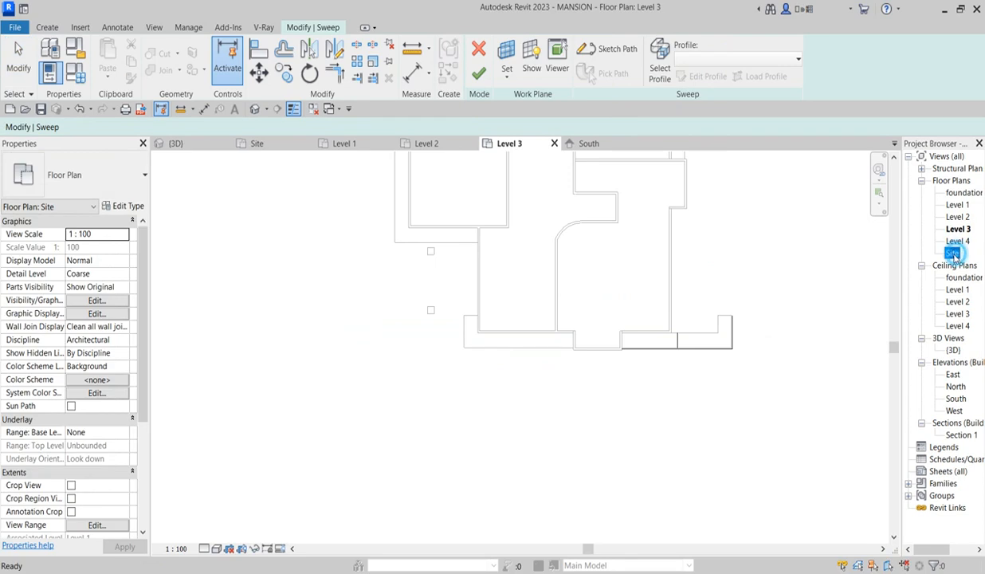
{"action": "left_click", "coordinate": [796, 247]}
{"action": "double_click", "coordinate": [953, 253]}
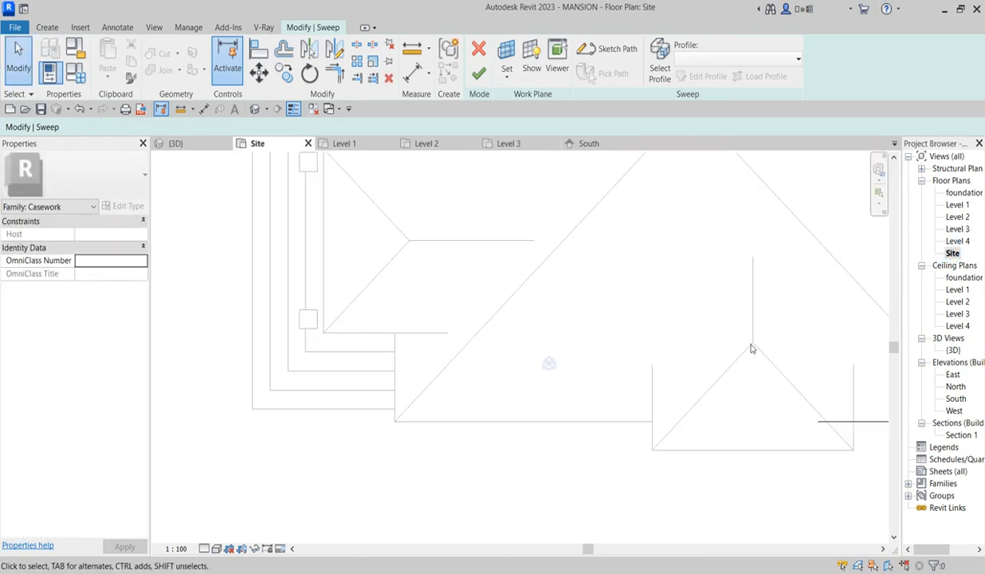
{"action": "scroll", "coordinate": [362, 267], "scroll_direction": "down", "scroll_amount": 3}
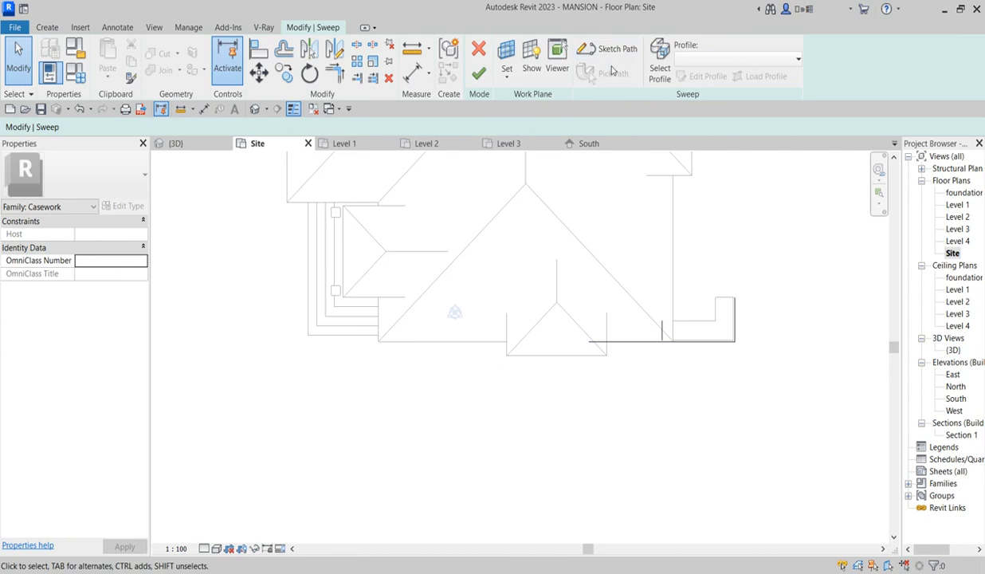
{"action": "left_click", "coordinate": [618, 50]}
{"action": "scroll", "coordinate": [745, 286], "scroll_direction": "up", "scroll_amount": 2}
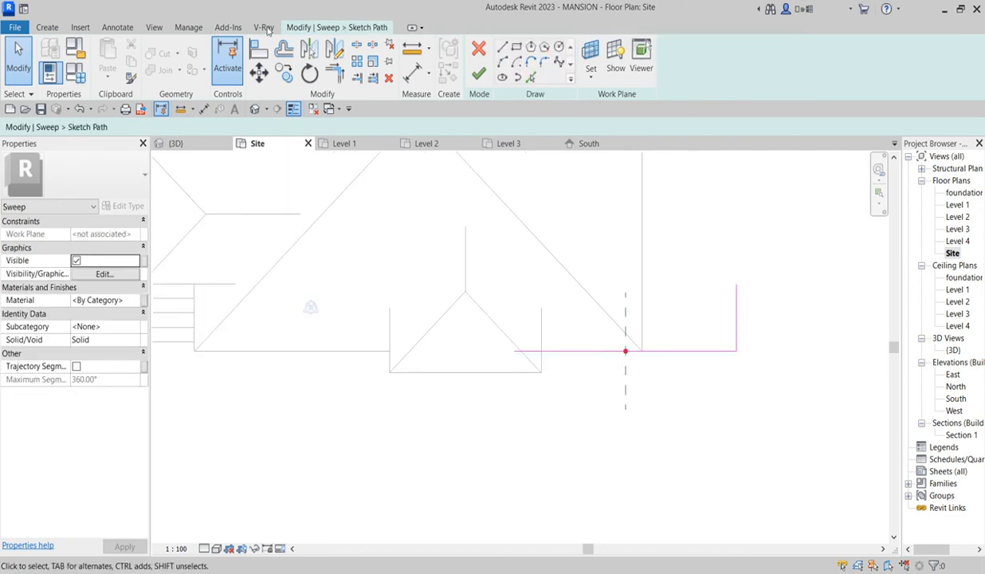
{"action": "left_click", "coordinate": [268, 50]}
{"action": "left_click", "coordinate": [647, 296]}
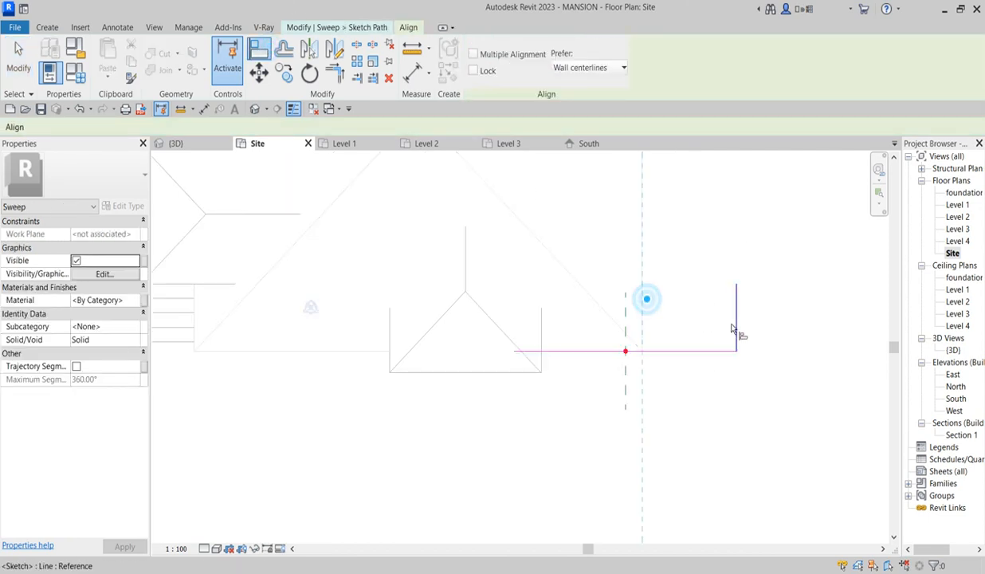
{"action": "left_click", "coordinate": [733, 325]}
{"action": "scroll", "coordinate": [558, 368], "scroll_direction": "up", "scroll_amount": 3}
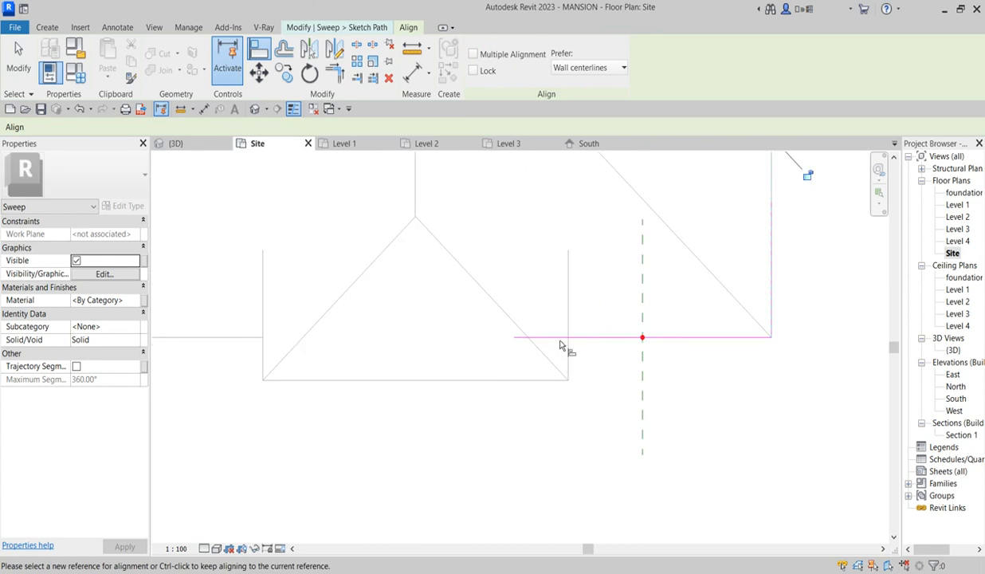
{"action": "left_click", "coordinate": [372, 77]}
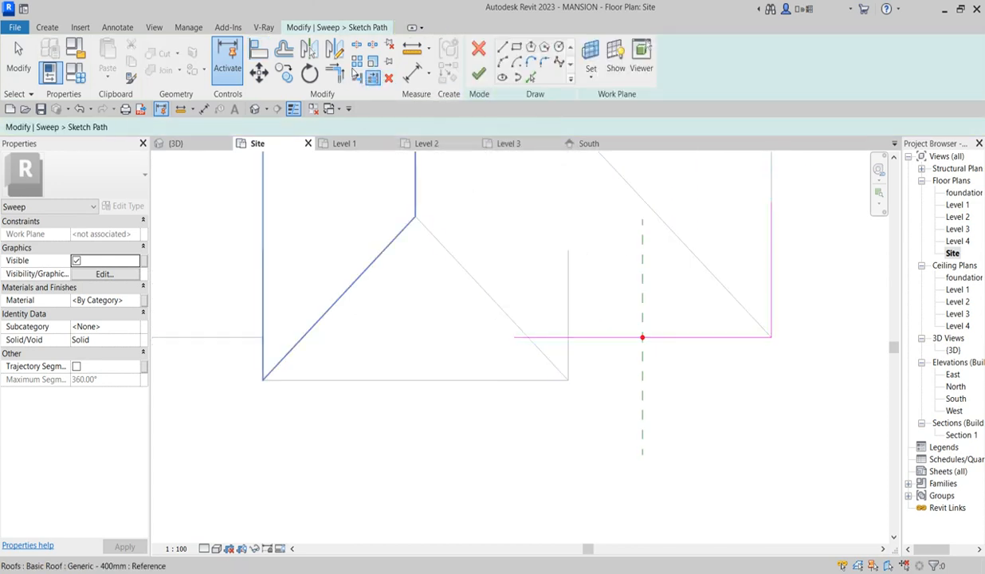
{"action": "right_click", "coordinate": [594, 391]}
{"action": "left_click", "coordinate": [616, 395]}
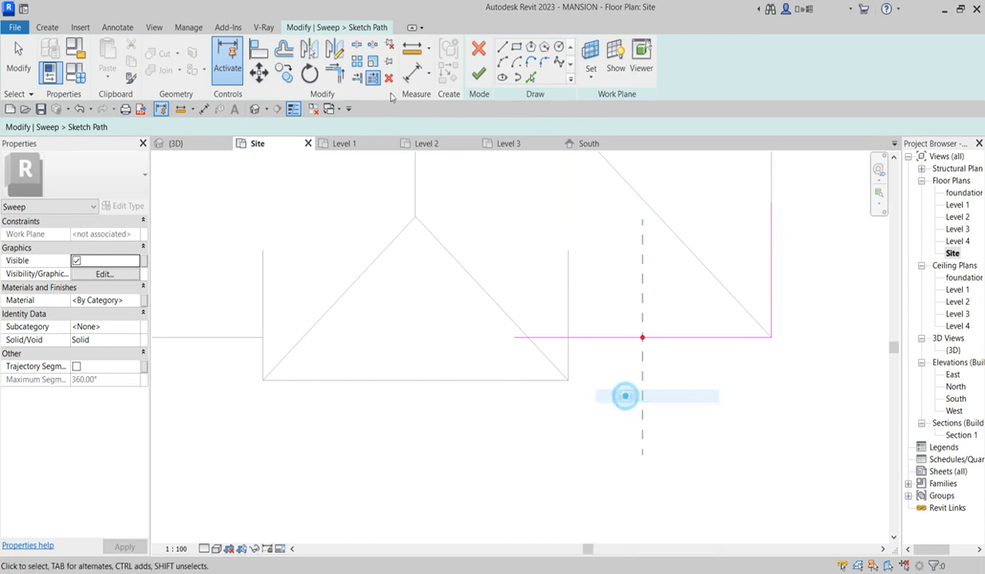
- In the Level 3 plan, snap the mirrored path's west end to the projecting bay's east wall face, and finish the path and sweep edits
{"action": "scroll", "coordinate": [585, 404], "scroll_direction": "up", "scroll_amount": 1}
{"action": "left_click", "coordinate": [600, 337]}
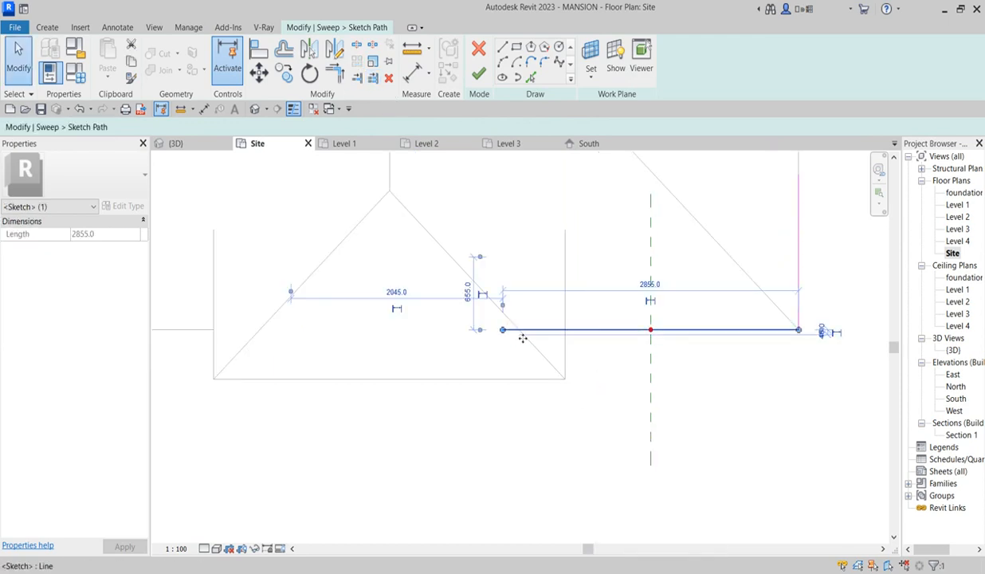
{"action": "left_click_drag", "start_coordinate": [502, 331], "coordinate": [519, 330]}
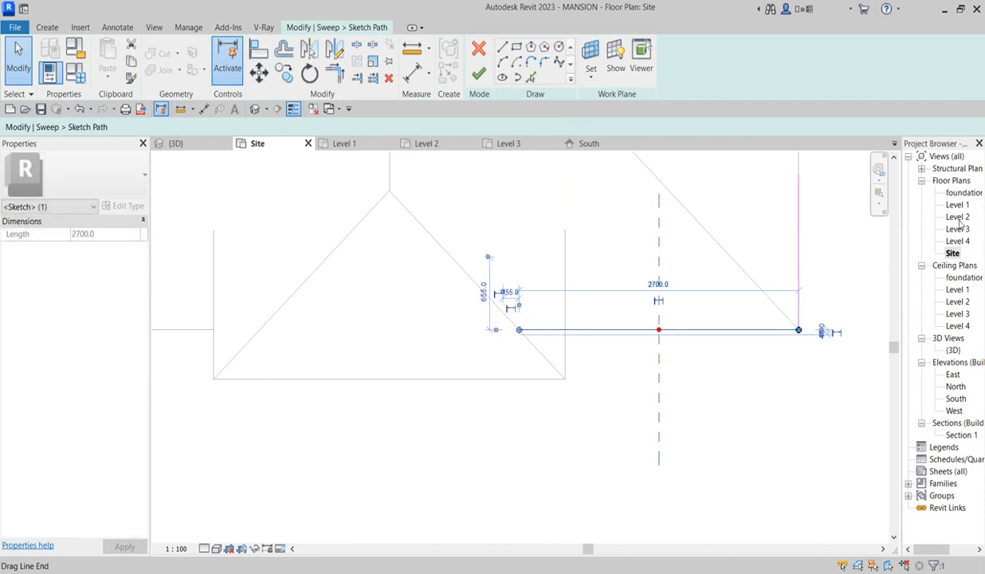
{"action": "double_click", "coordinate": [958, 229]}
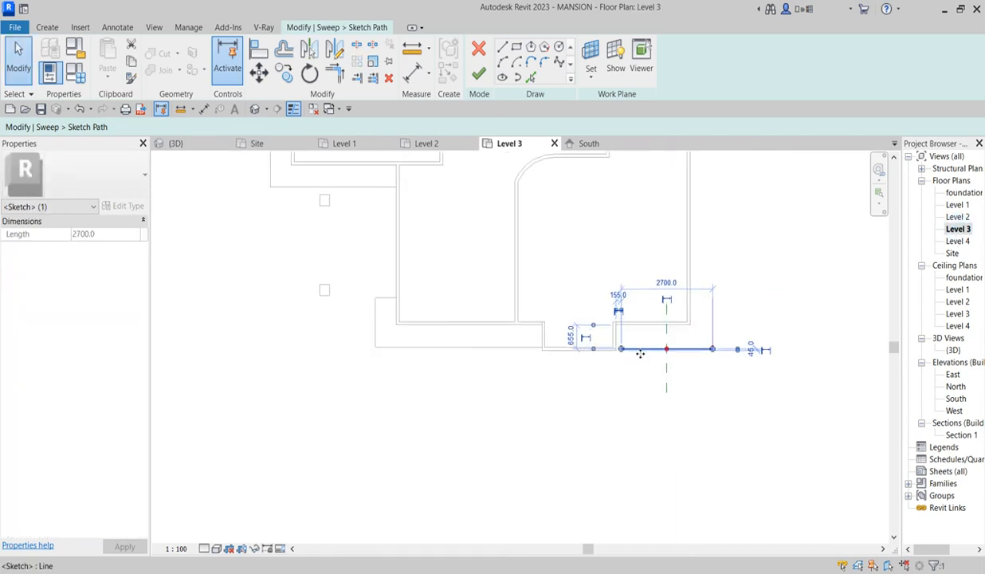
{"action": "scroll", "coordinate": [623, 323], "scroll_direction": "up", "scroll_amount": 2}
{"action": "mouse_move", "coordinate": [612, 324]}
{"action": "left_mouse_down"}
{"action": "mouse_move", "coordinate": [605, 333]}
{"action": "mouse_move", "coordinate": [583, 312]}
{"action": "mouse_move", "coordinate": [608, 312]}
{"action": "left_mouse_up"}
{"action": "scroll", "coordinate": [592, 324], "scroll_direction": "up", "scroll_amount": 4}
{"action": "left_click", "coordinate": [476, 80]}
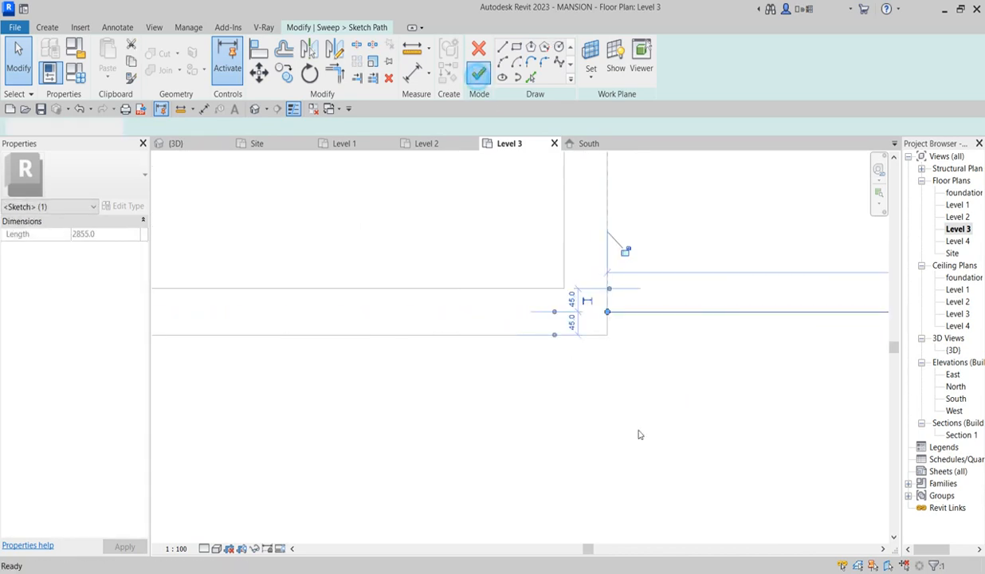
{"action": "scroll", "coordinate": [640, 433], "scroll_direction": "down", "scroll_amount": 5}
{"action": "scroll", "coordinate": [641, 435], "scroll_direction": "down", "scroll_amount": 3}
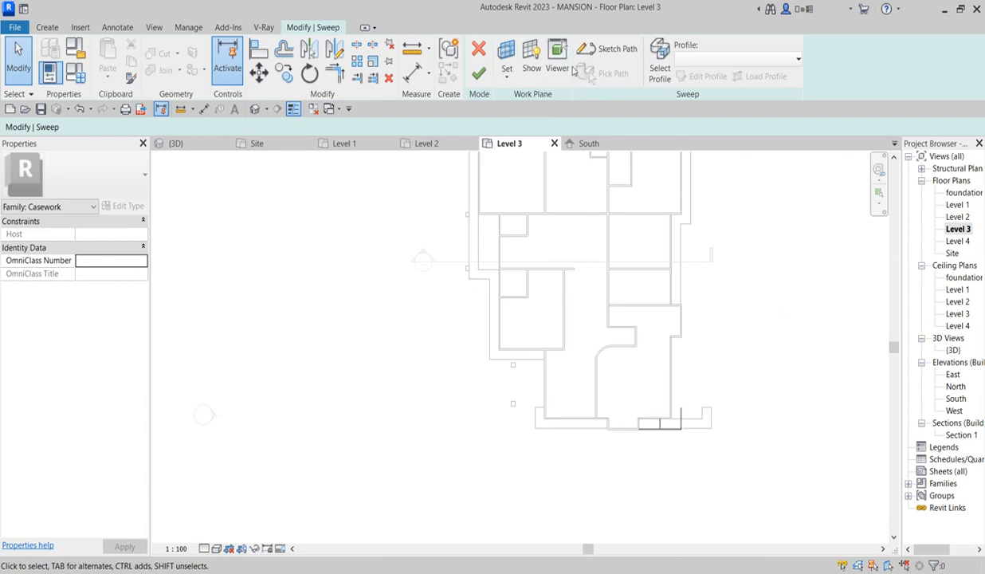
{"action": "left_click", "coordinate": [478, 74]}
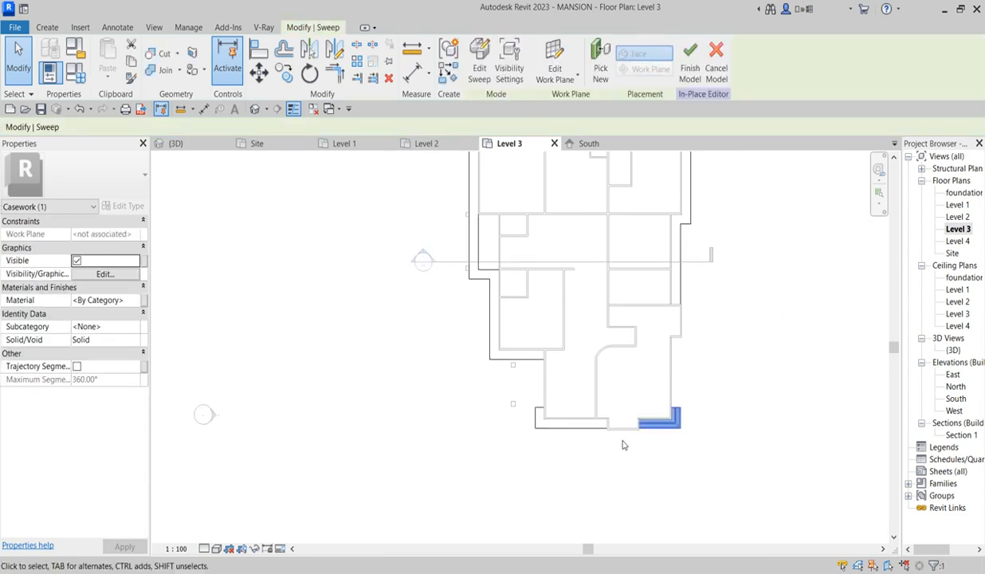
- Select the small south bay roof's moulding in the 3D view, and in the Site plan make a copy rotated a quarter turn clockwise
{"action": "double_click", "coordinate": [954, 352]}
{"action": "scroll", "coordinate": [562, 386], "scroll_direction": "up", "scroll_amount": 2}
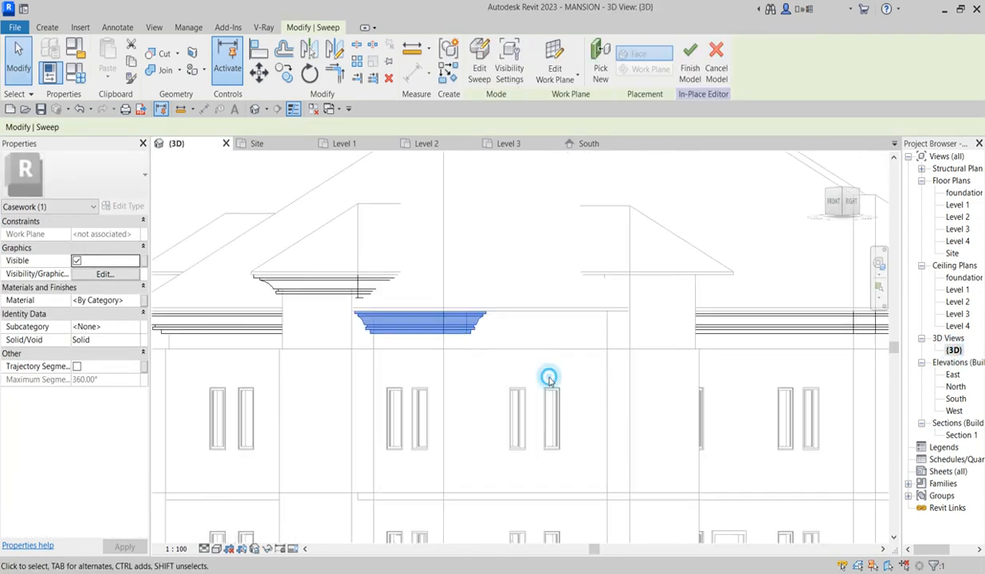
{"action": "left_click", "coordinate": [548, 377]}
{"action": "scroll", "coordinate": [429, 365], "scroll_direction": "down", "scroll_amount": 5}
{"action": "scroll", "coordinate": [381, 370], "scroll_direction": "up", "scroll_amount": 5}
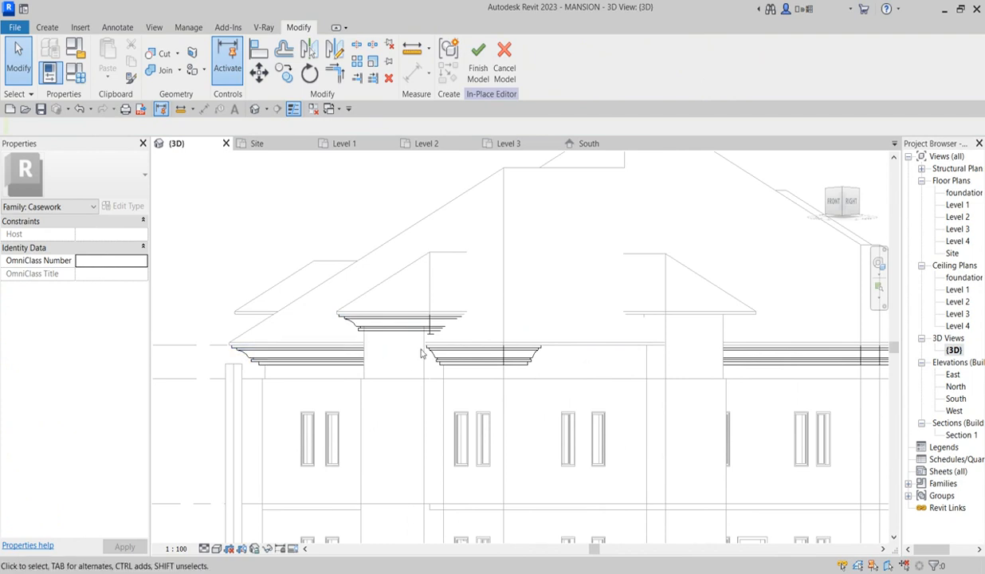
{"action": "left_click", "coordinate": [423, 317]}
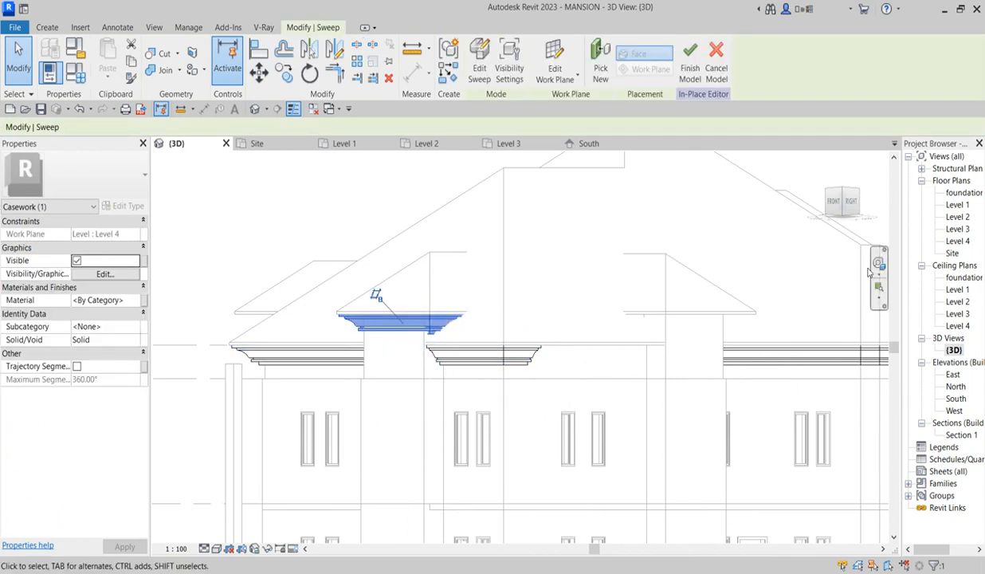
{"action": "double_click", "coordinate": [953, 253]}
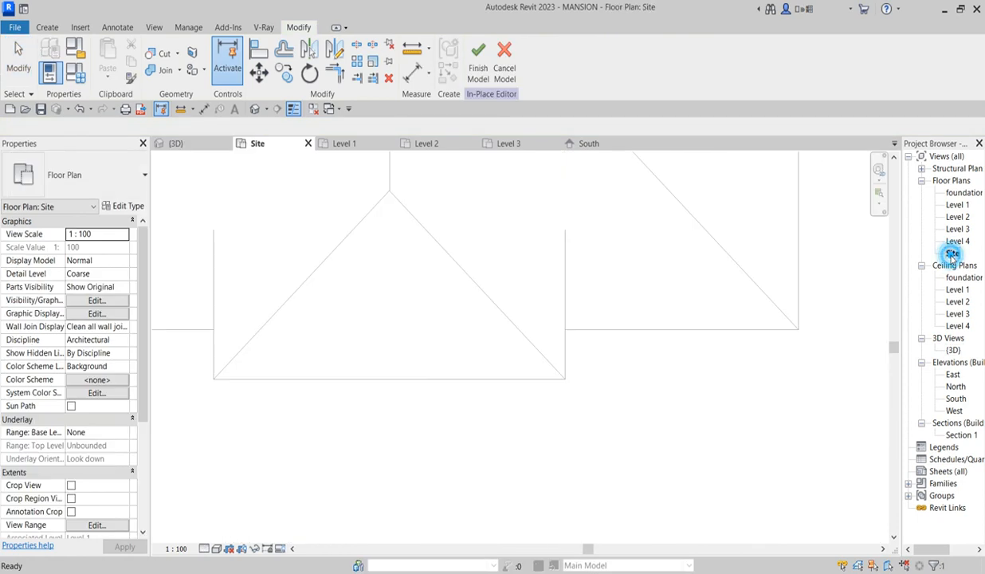
{"action": "scroll", "coordinate": [498, 381], "scroll_direction": "down", "scroll_amount": 3}
{"action": "scroll", "coordinate": [498, 387], "scroll_direction": "down", "scroll_amount": 4}
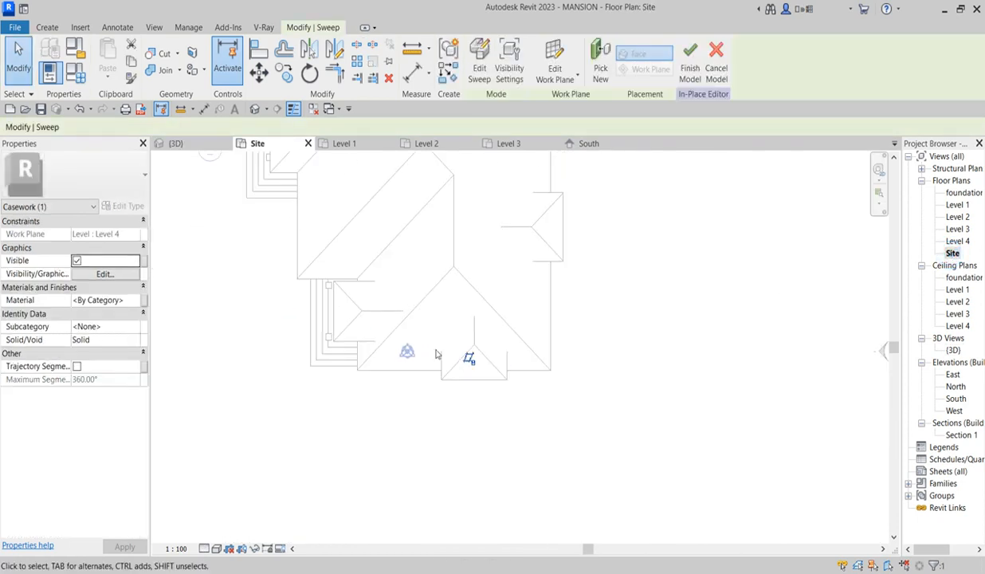
{"action": "scroll", "coordinate": [470, 467], "scroll_direction": "down", "scroll_amount": 2}
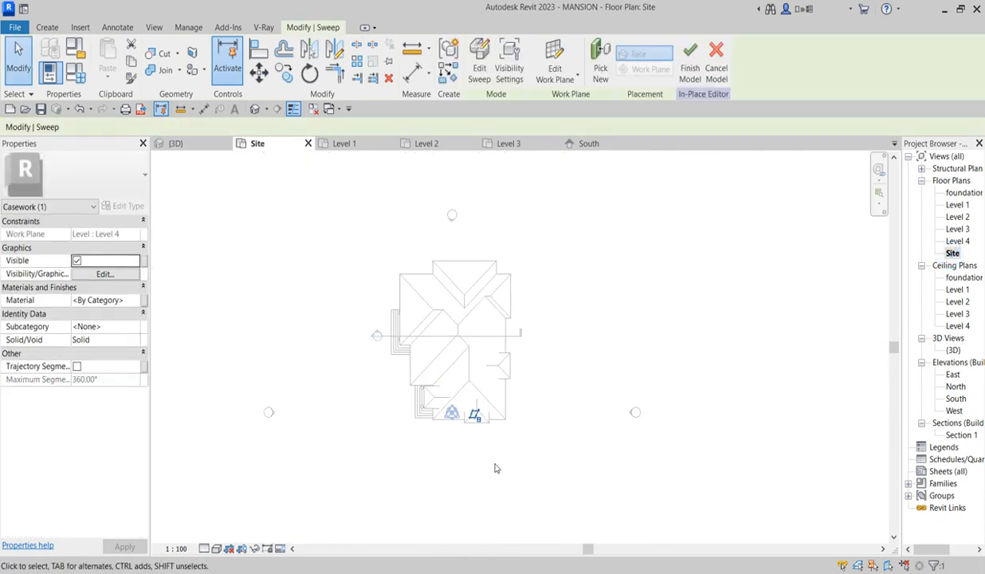
{"action": "left_click", "coordinate": [310, 80]}
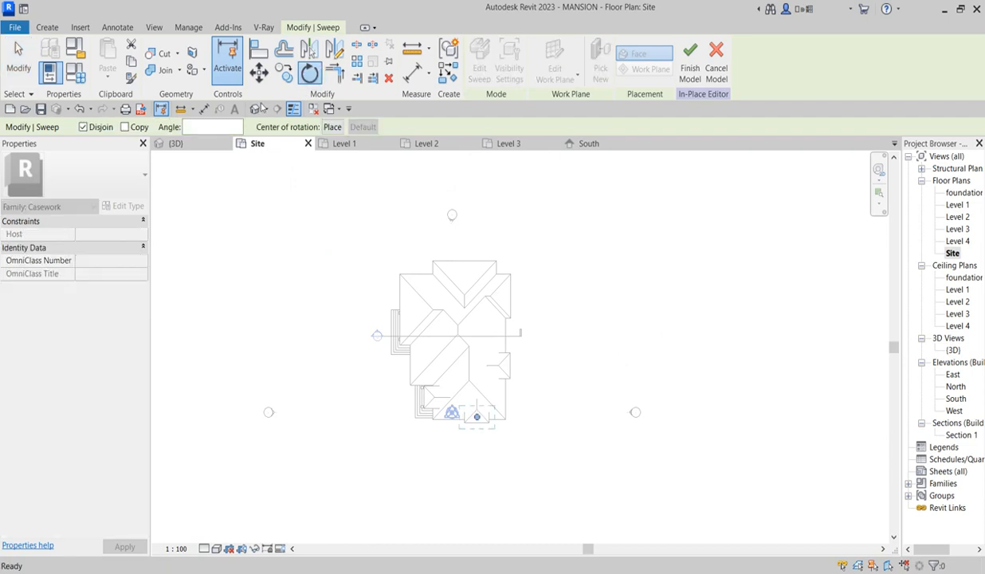
{"action": "left_click", "coordinate": [124, 128]}
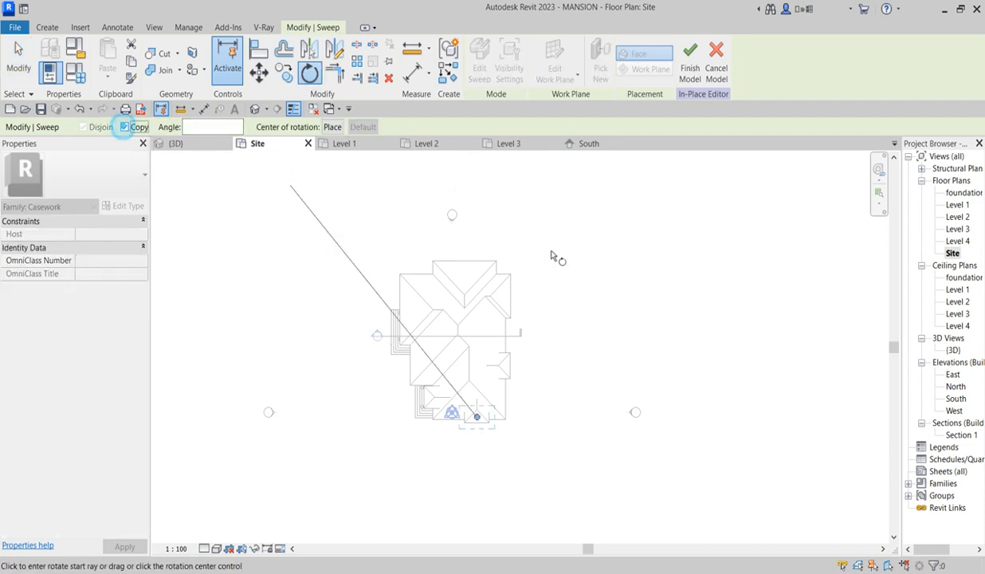
{"action": "left_click", "coordinate": [478, 209]}
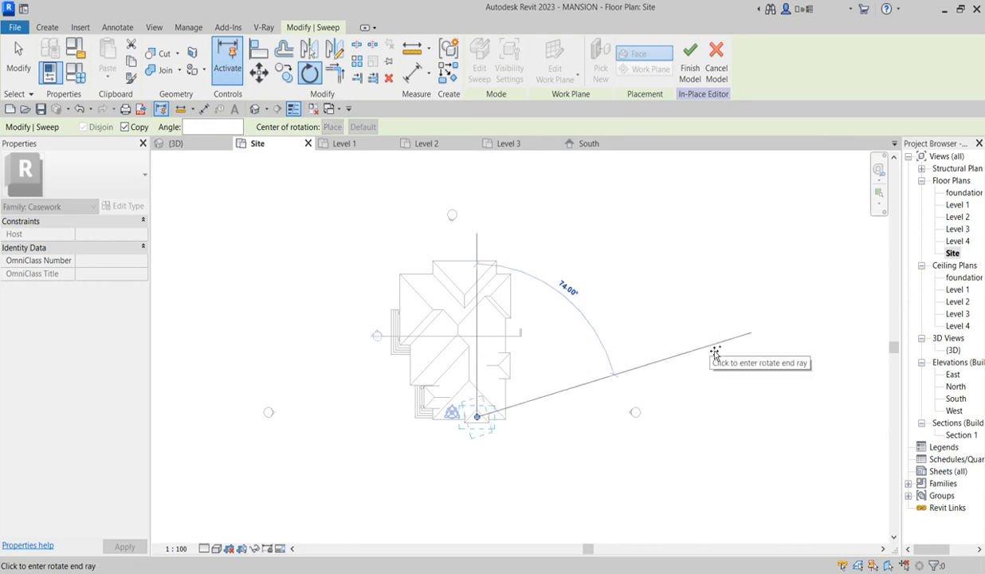
{"action": "key", "text": "Return"}
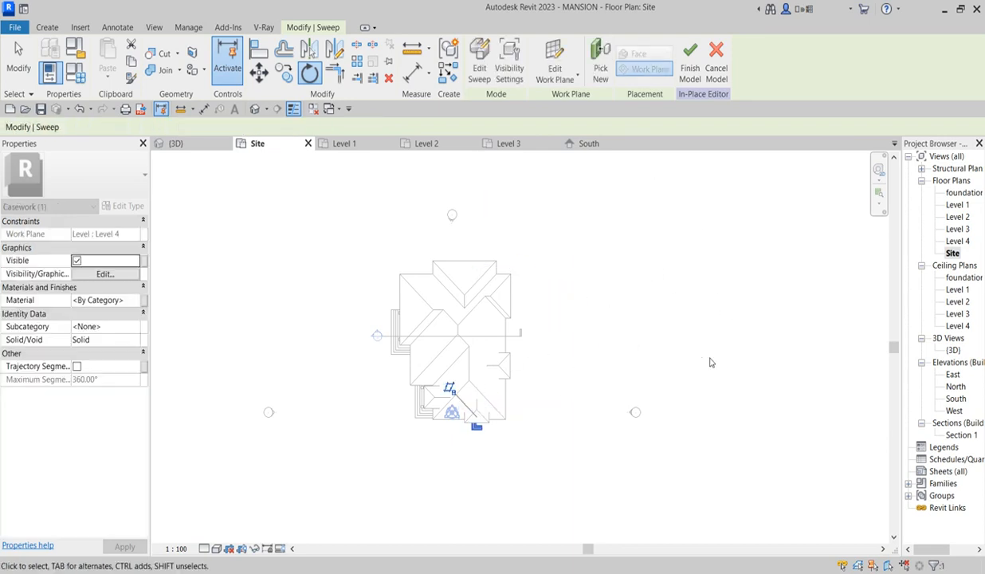
- Move the rotated moulding copy by its southwest corner to the main roof's southwest corner
{"action": "left_click", "coordinate": [256, 80]}
{"action": "scroll", "coordinate": [452, 455], "scroll_direction": "up", "scroll_amount": 5}
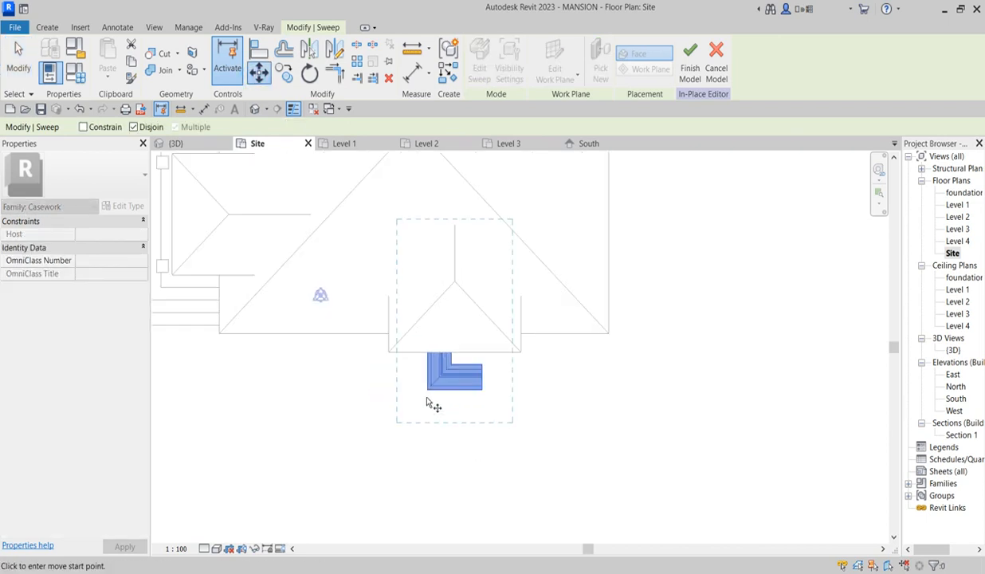
{"action": "left_click", "coordinate": [428, 391]}
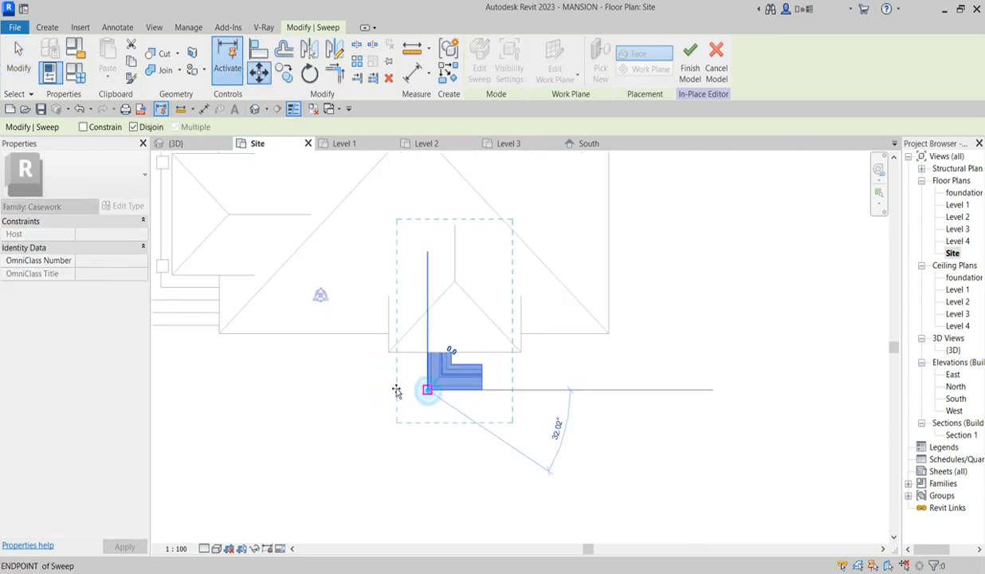
{"action": "left_click", "coordinate": [220, 332]}
{"action": "scroll", "coordinate": [267, 355], "scroll_direction": "up", "scroll_amount": 2}
{"action": "scroll", "coordinate": [275, 355], "scroll_direction": "up", "scroll_amount": 2}
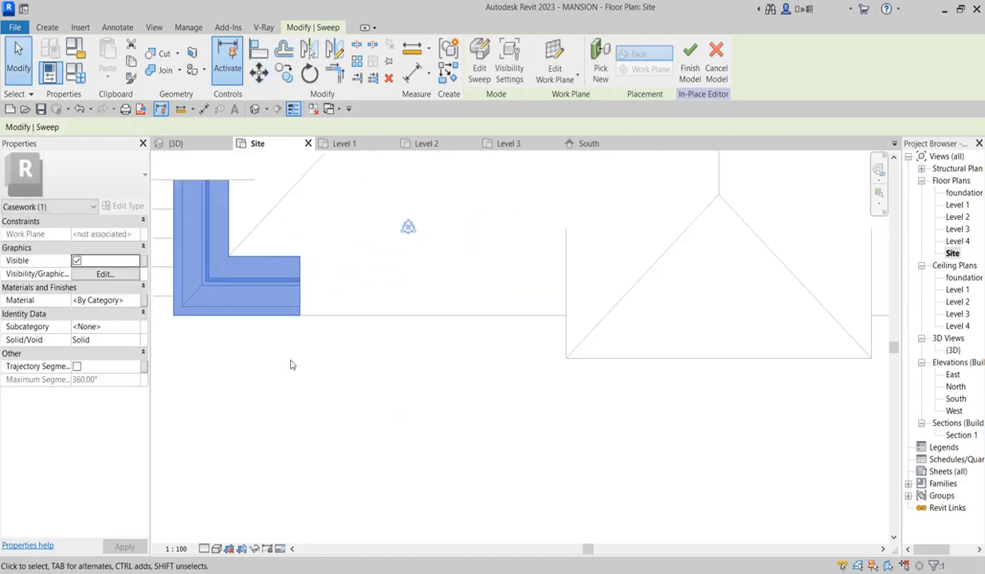
{"action": "left_click", "coordinate": [295, 359]}
{"action": "scroll", "coordinate": [301, 347], "scroll_direction": "down", "scroll_amount": 2}
{"action": "left_click", "coordinate": [294, 316]}
{"action": "scroll", "coordinate": [303, 399], "scroll_direction": "down", "scroll_amount": 2}
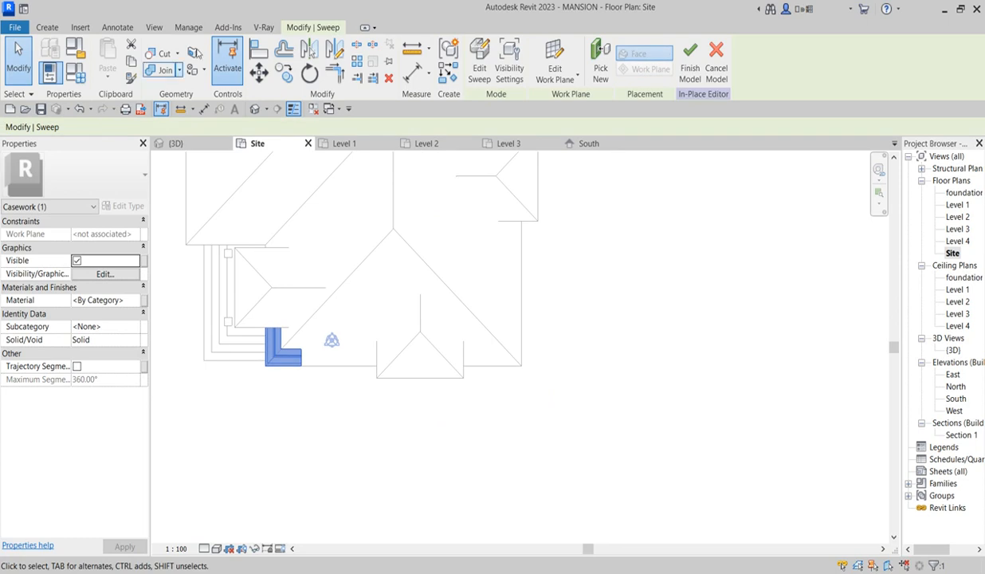
- Move the rotated moulding by its southwest corner to the southwest corner of the small west roof
{"action": "left_click", "coordinate": [258, 73]}
{"action": "scroll", "coordinate": [275, 367], "scroll_direction": "up", "scroll_amount": 2}
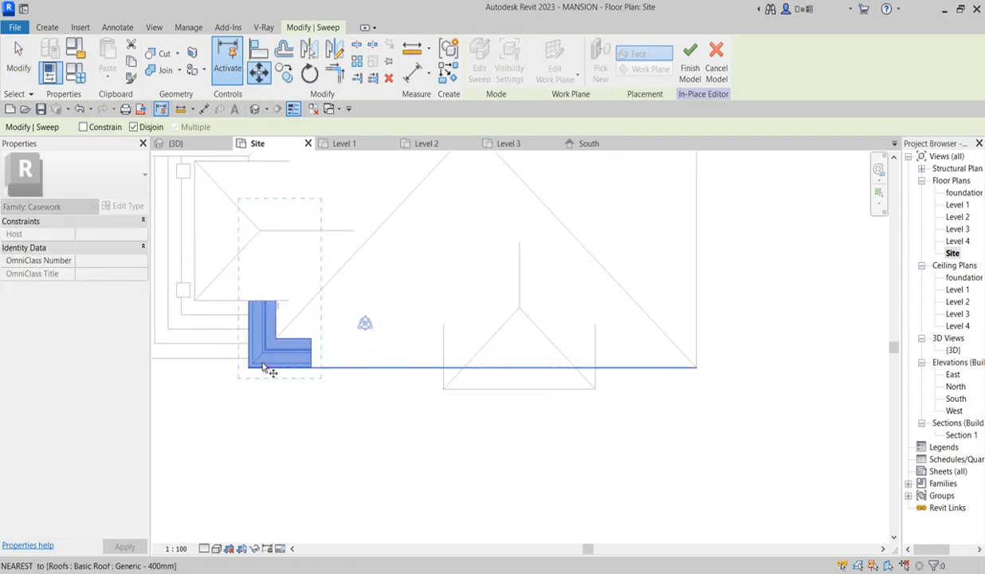
{"action": "left_click", "coordinate": [248, 369]}
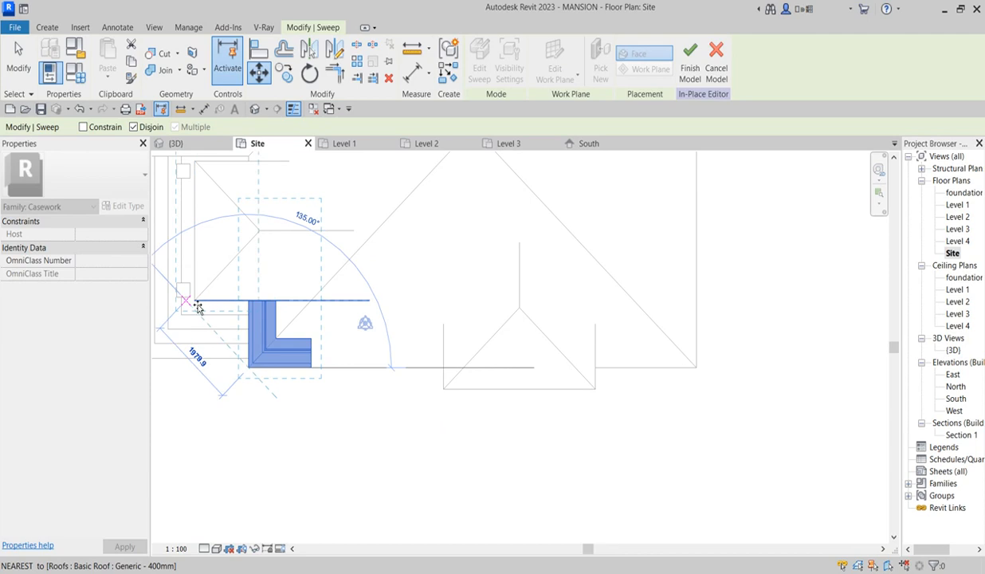
{"action": "left_click", "coordinate": [197, 300]}
{"action": "scroll", "coordinate": [343, 367], "scroll_direction": "down", "scroll_amount": 3}
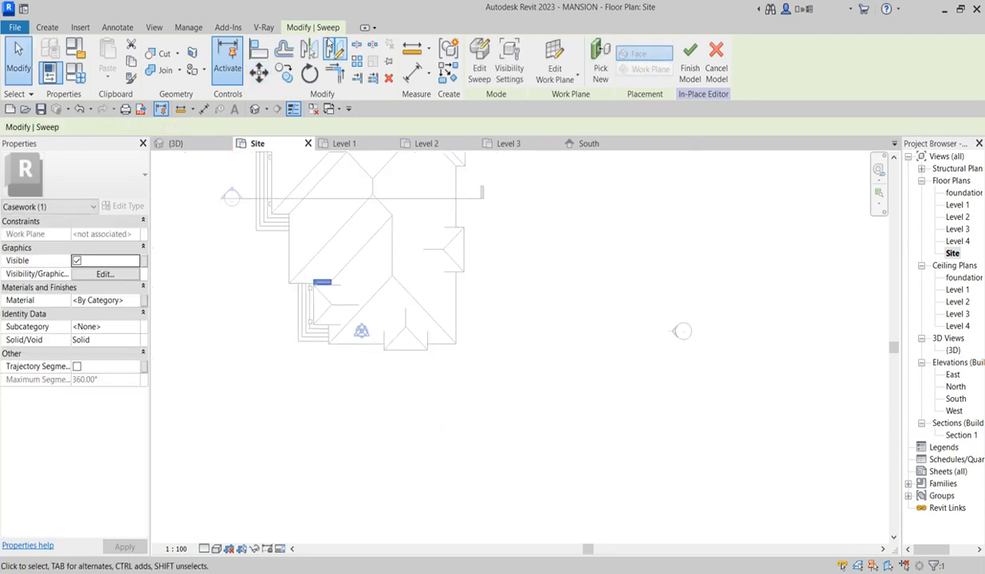
- Mirror a copy of the west moulding to the east side about a vertical axis drawn through the main roof's ridge
{"action": "left_click", "coordinate": [335, 47]}
{"action": "left_click", "coordinate": [393, 275]}
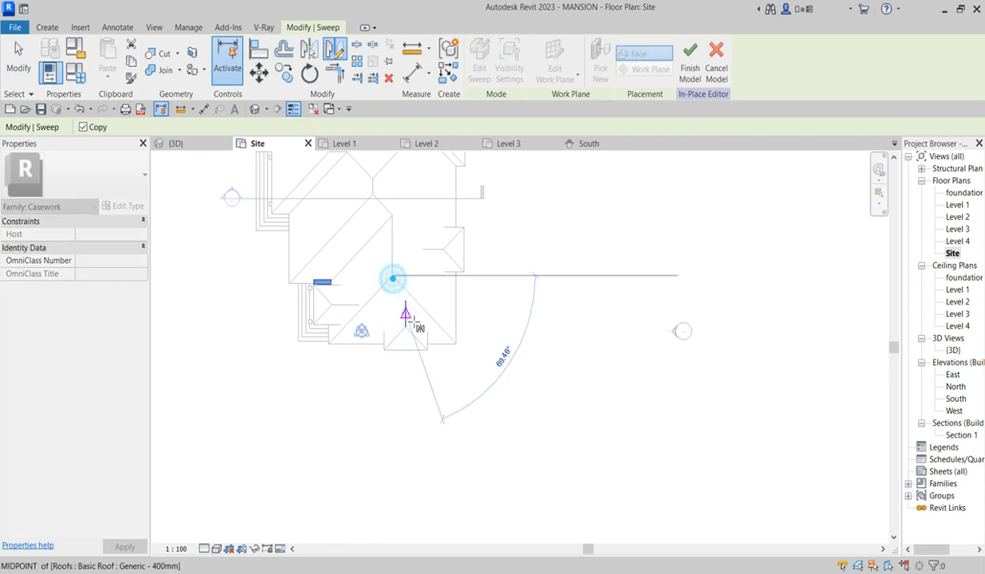
{"action": "left_click", "coordinate": [393, 402]}
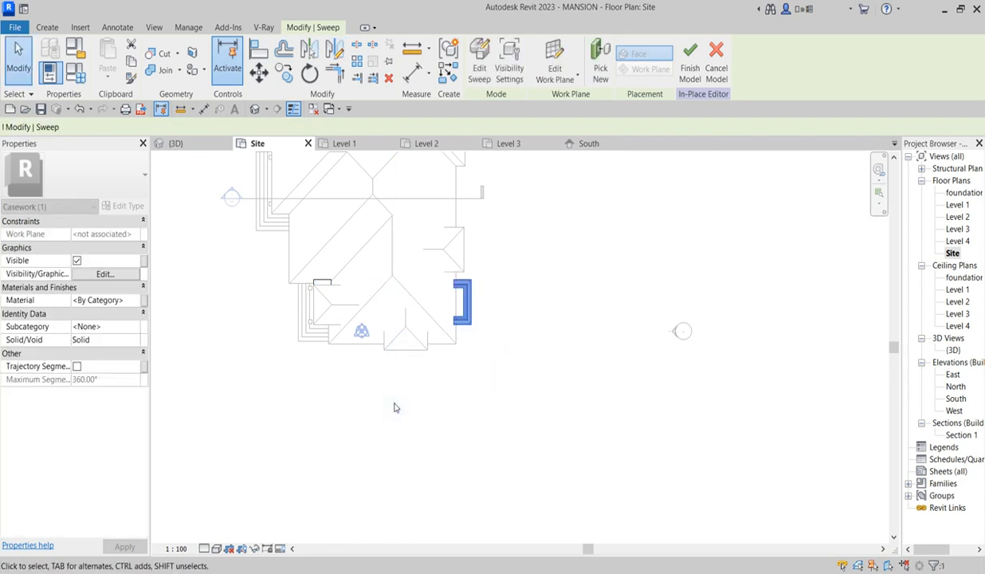
{"action": "scroll", "coordinate": [478, 268], "scroll_direction": "up", "scroll_amount": 2}
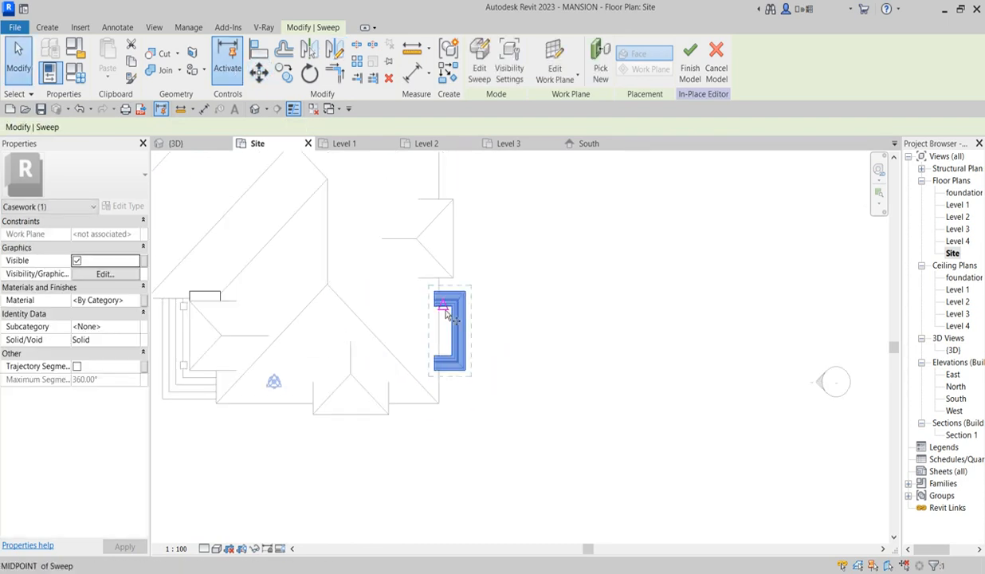
- Move the mirrored moulding by its northeast corner to the northeast corner of the small east roof
{"action": "key", "text": "m"}
{"action": "key", "text": "v"}
{"action": "scroll", "coordinate": [479, 291], "scroll_direction": "up", "scroll_amount": 4}
{"action": "left_click", "coordinate": [474, 283]}
{"action": "scroll", "coordinate": [437, 399], "scroll_direction": "down", "scroll_amount": 5}
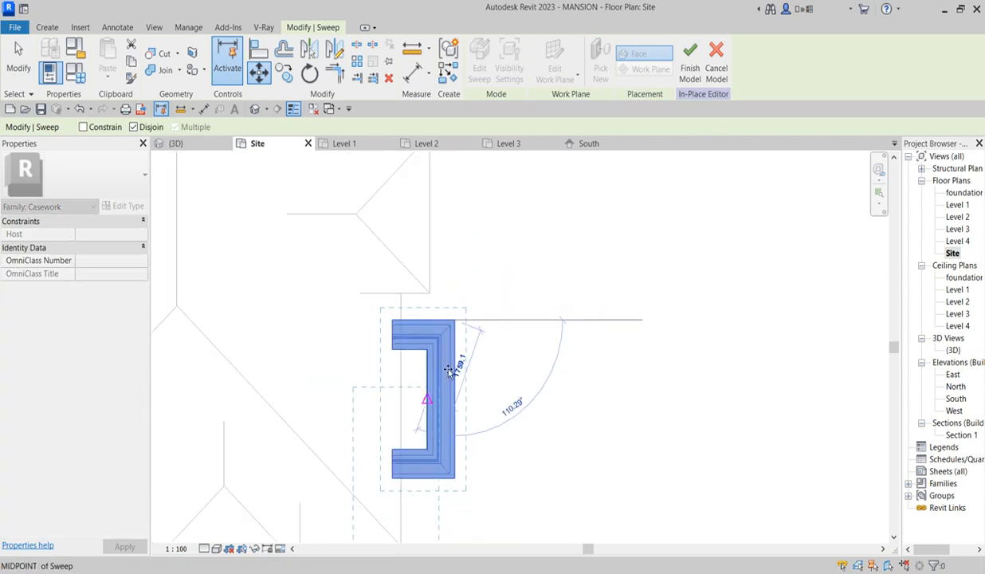
{"action": "left_click", "coordinate": [436, 196]}
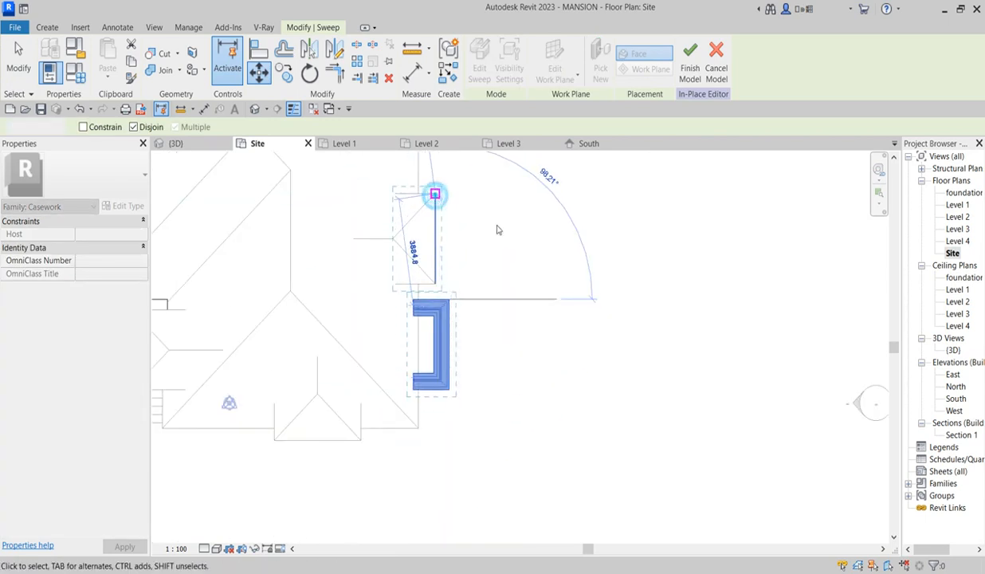
- Edit the sweep path of the west moulding, aligning its north and west segments with the small west roof's eaves
{"action": "scroll", "coordinate": [503, 325], "scroll_direction": "down", "scroll_amount": 4}
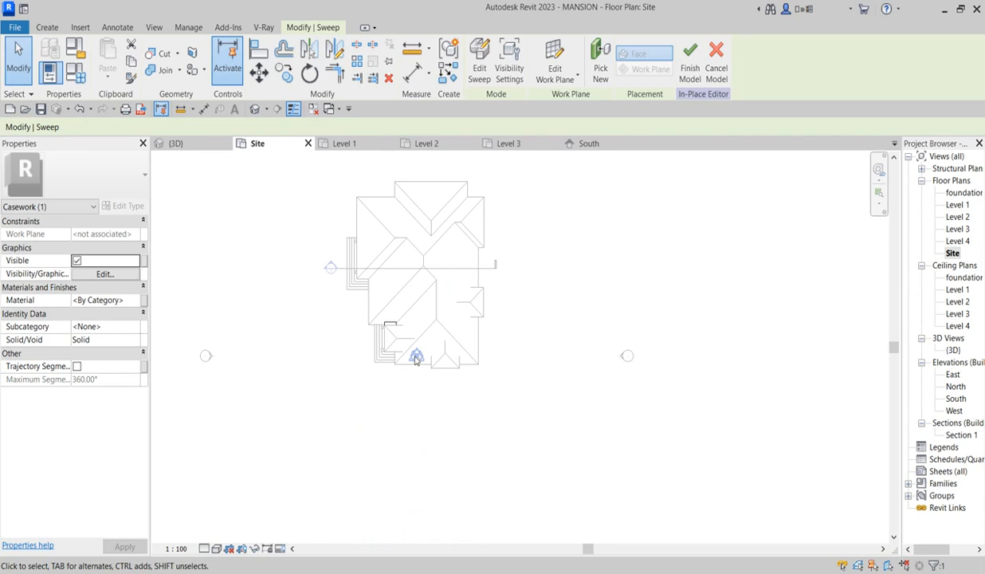
{"action": "scroll", "coordinate": [398, 335], "scroll_direction": "up", "scroll_amount": 2}
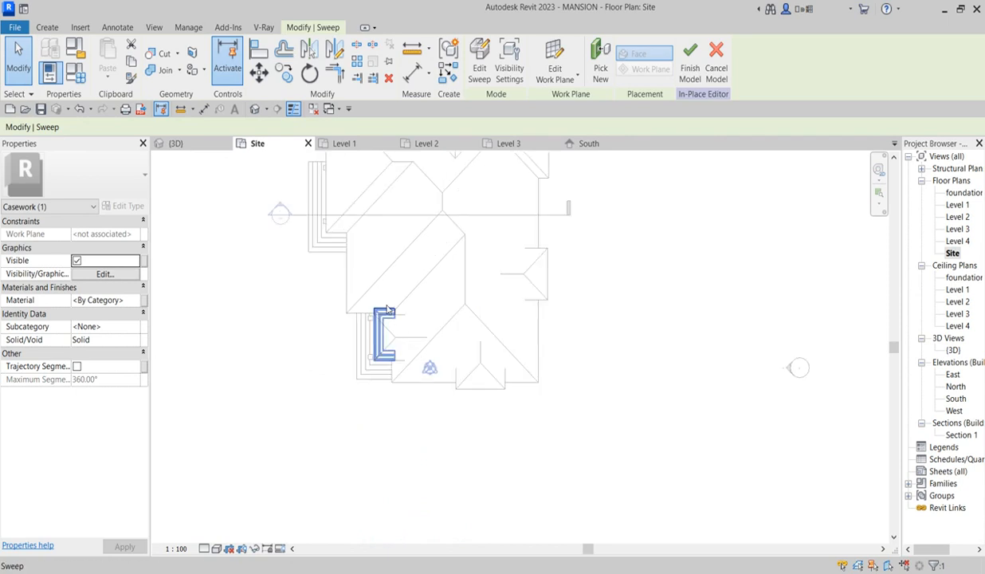
{"action": "left_click", "coordinate": [479, 72]}
{"action": "scroll", "coordinate": [382, 312], "scroll_direction": "up", "scroll_amount": 2}
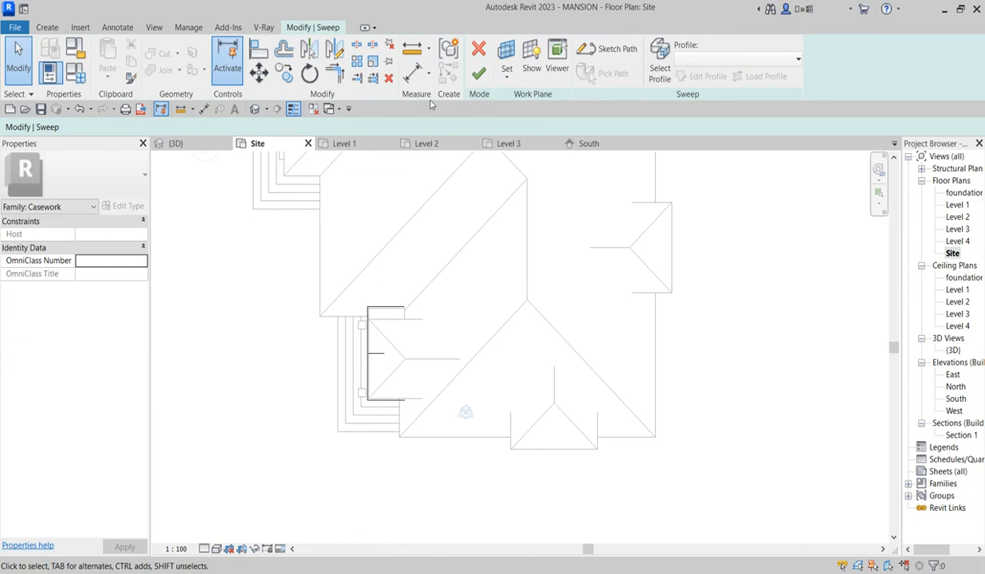
{"action": "left_click", "coordinate": [608, 50]}
{"action": "scroll", "coordinate": [385, 338], "scroll_direction": "up", "scroll_amount": 1}
{"action": "scroll", "coordinate": [385, 339], "scroll_direction": "up", "scroll_amount": 2}
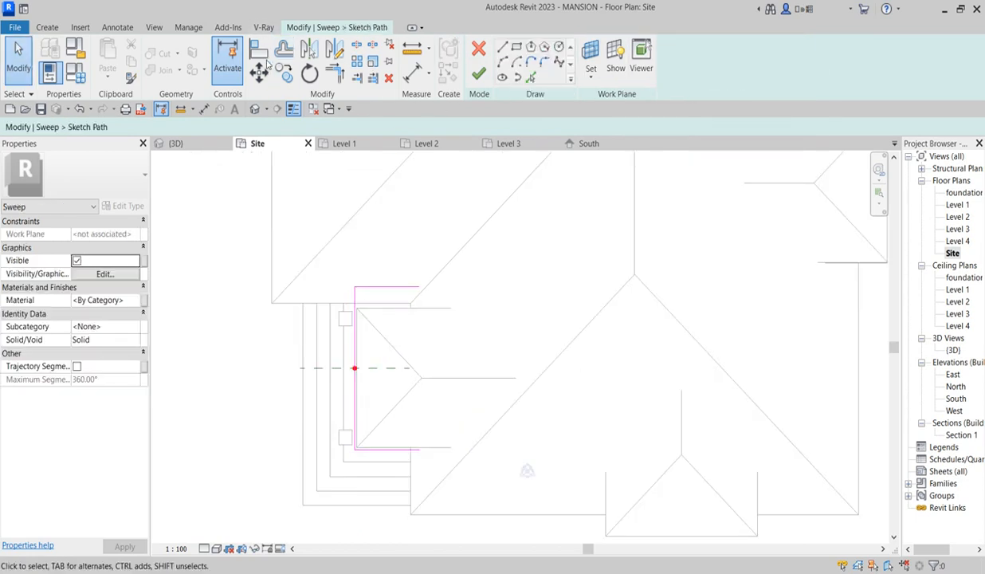
{"action": "left_click", "coordinate": [260, 51]}
{"action": "scroll", "coordinate": [387, 315], "scroll_direction": "up", "scroll_amount": 2}
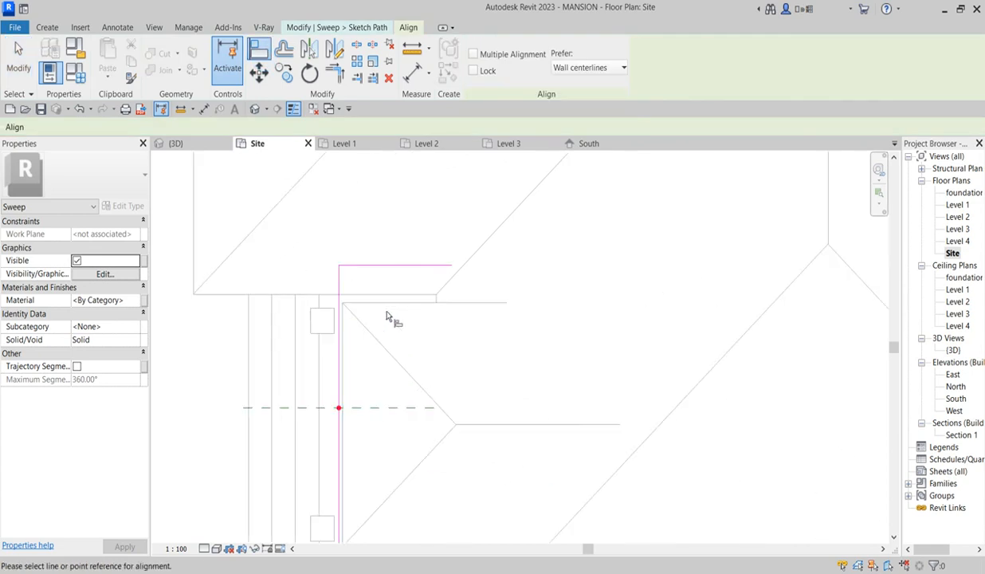
{"action": "left_click", "coordinate": [408, 265]}
{"action": "scroll", "coordinate": [347, 331], "scroll_direction": "up", "scroll_amount": 2}
{"action": "left_click", "coordinate": [348, 338]}
{"action": "scroll", "coordinate": [433, 515], "scroll_direction": "down", "scroll_amount": 4, "text": "ctrl"}
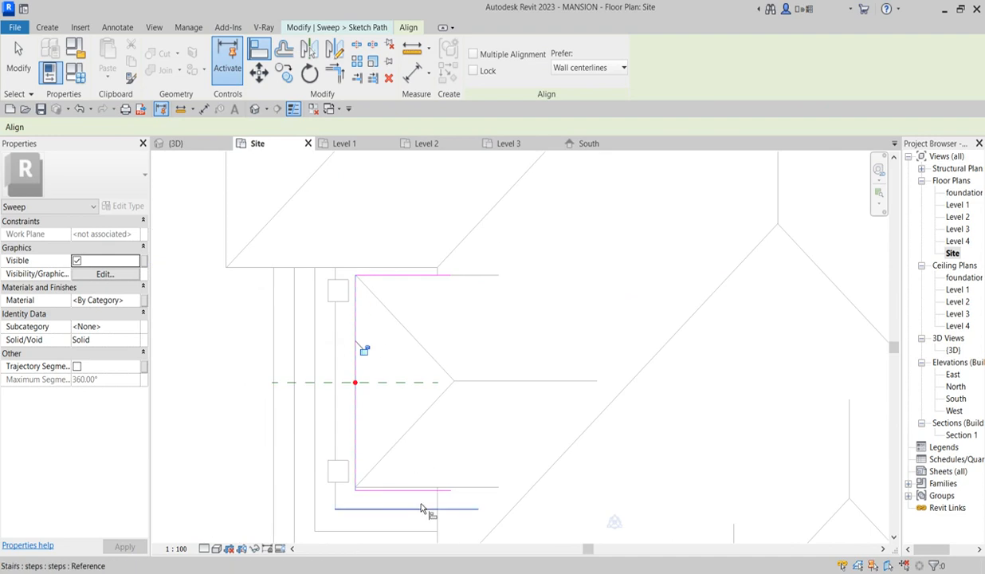
- Align the path's south segment with the small west roof's south eave
{"action": "left_click", "coordinate": [435, 480]}
{"action": "left_click", "coordinate": [437, 480]}
{"action": "scroll", "coordinate": [414, 391], "scroll_direction": "down", "scroll_amount": 5}
{"action": "scroll", "coordinate": [447, 375], "scroll_direction": "up", "scroll_amount": 3}
{"action": "left_click", "coordinate": [487, 265]}
{"action": "left_click", "coordinate": [535, 272]}
{"action": "scroll", "coordinate": [366, 331], "scroll_direction": "down", "scroll_amount": 3}
{"action": "scroll", "coordinate": [402, 297], "scroll_direction": "up", "scroll_amount": 3}
{"action": "right_click", "coordinate": [441, 283]}
{"action": "left_click", "coordinate": [484, 293]}
- Lengthen the path's north segment to about 2800 and its south segment to about 2600, and finish the path and sweep edits
{"action": "left_click", "coordinate": [380, 301]}
{"action": "mouse_move", "coordinate": [399, 304]}
{"action": "left_mouse_down"}
{"action": "mouse_move", "coordinate": [450, 295]}
{"action": "mouse_move", "coordinate": [454, 304]}
{"action": "left_mouse_up"}
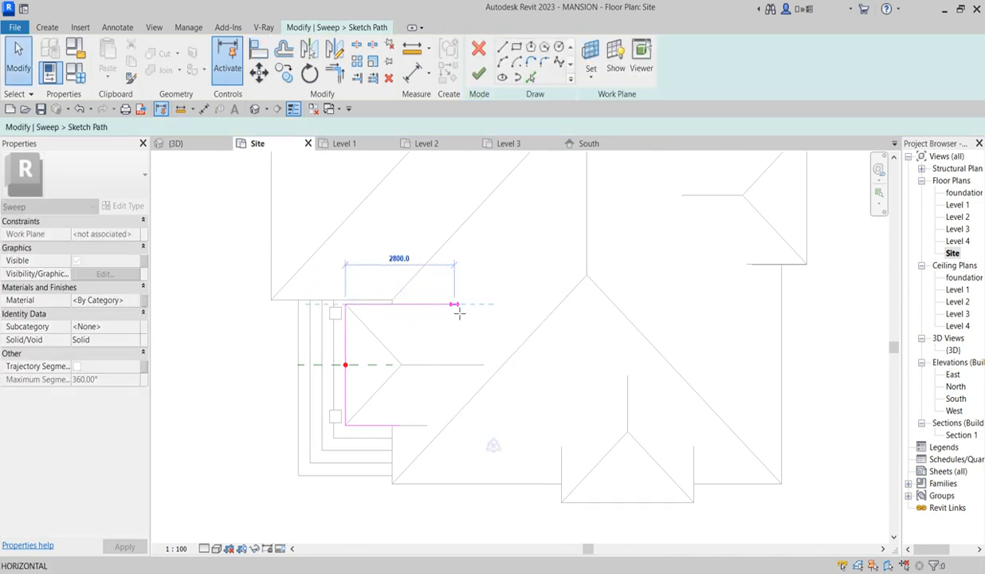
{"action": "left_click", "coordinate": [443, 304]}
{"action": "left_click", "coordinate": [379, 425]}
{"action": "mouse_move", "coordinate": [399, 426]}
{"action": "left_mouse_down"}
{"action": "mouse_move", "coordinate": [452, 434]}
{"action": "mouse_move", "coordinate": [447, 425]}
{"action": "left_mouse_up"}
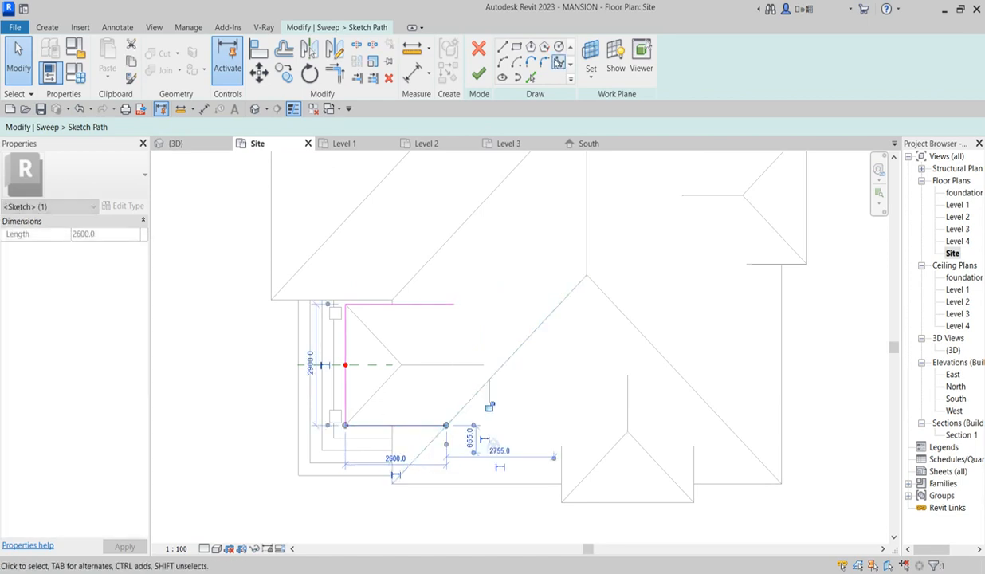
{"action": "left_click", "coordinate": [479, 74]}
{"action": "scroll", "coordinate": [407, 370], "scroll_direction": "down", "scroll_amount": 4}
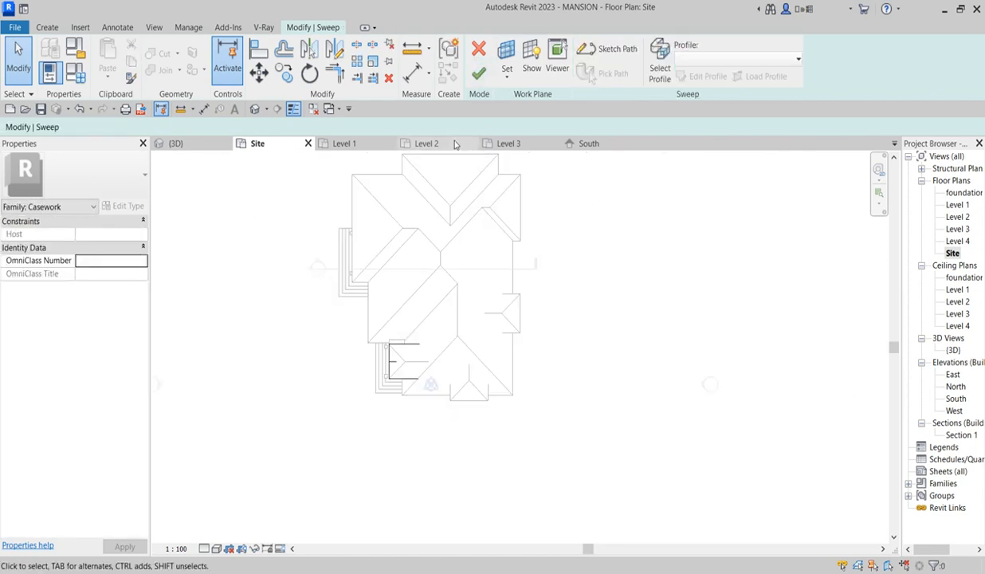
{"action": "left_click", "coordinate": [478, 72]}
- Edit the sweep path of the east moulding, aligning its north and east segments with the small east roof's eaves
{"action": "scroll", "coordinate": [518, 307], "scroll_direction": "up", "scroll_amount": 4}
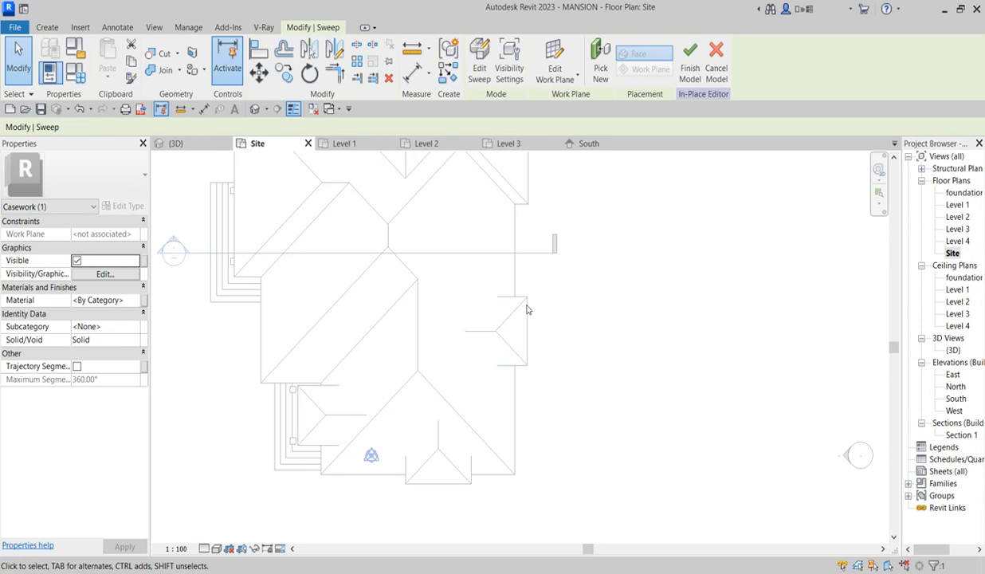
{"action": "left_click", "coordinate": [524, 297]}
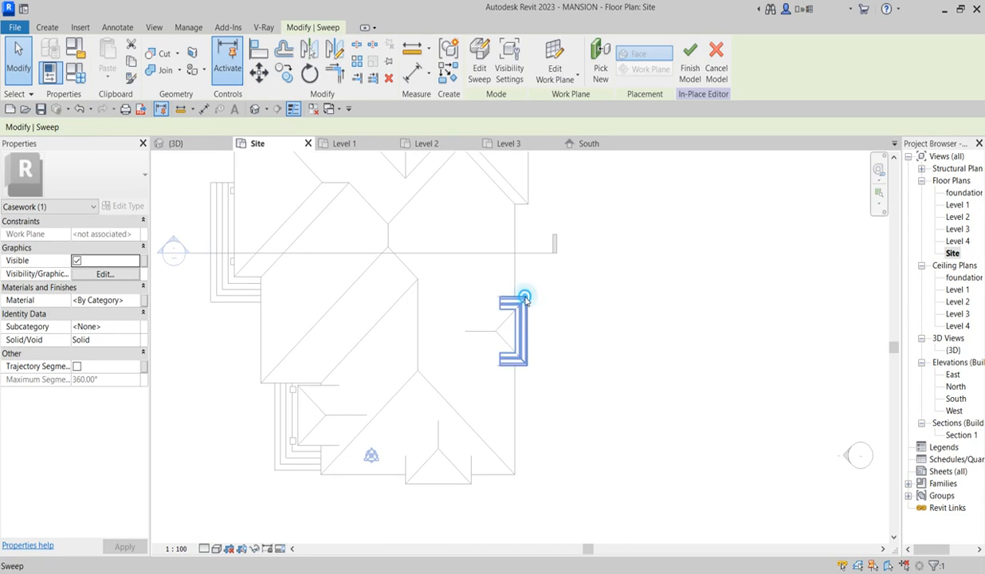
{"action": "left_click", "coordinate": [478, 72]}
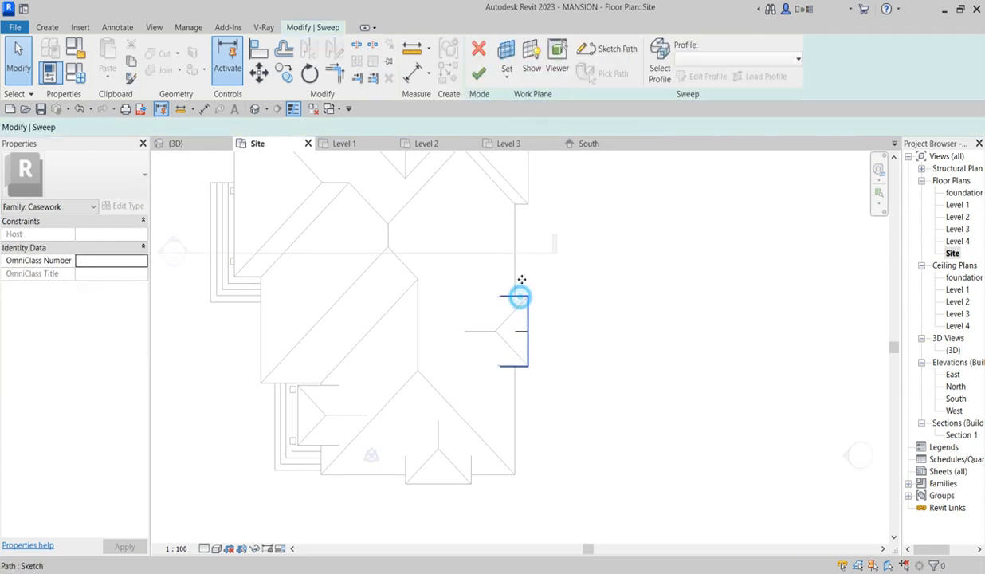
{"action": "left_click", "coordinate": [610, 49]}
{"action": "scroll", "coordinate": [528, 343], "scroll_direction": "up", "scroll_amount": 2}
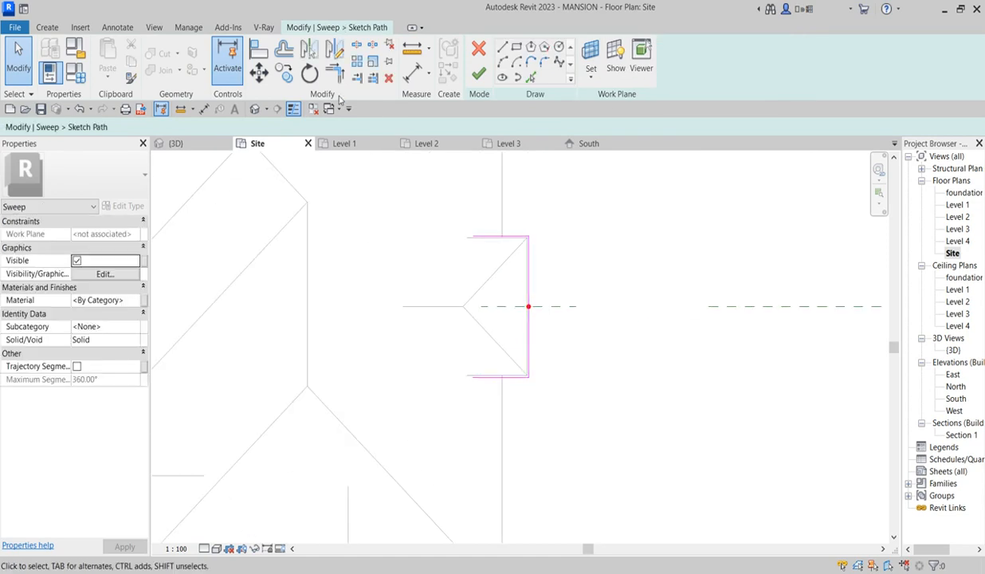
{"action": "left_click", "coordinate": [267, 53]}
{"action": "scroll", "coordinate": [567, 299], "scroll_direction": "up", "scroll_amount": 2}
{"action": "left_click", "coordinate": [449, 196]}
{"action": "left_click", "coordinate": [505, 224]}
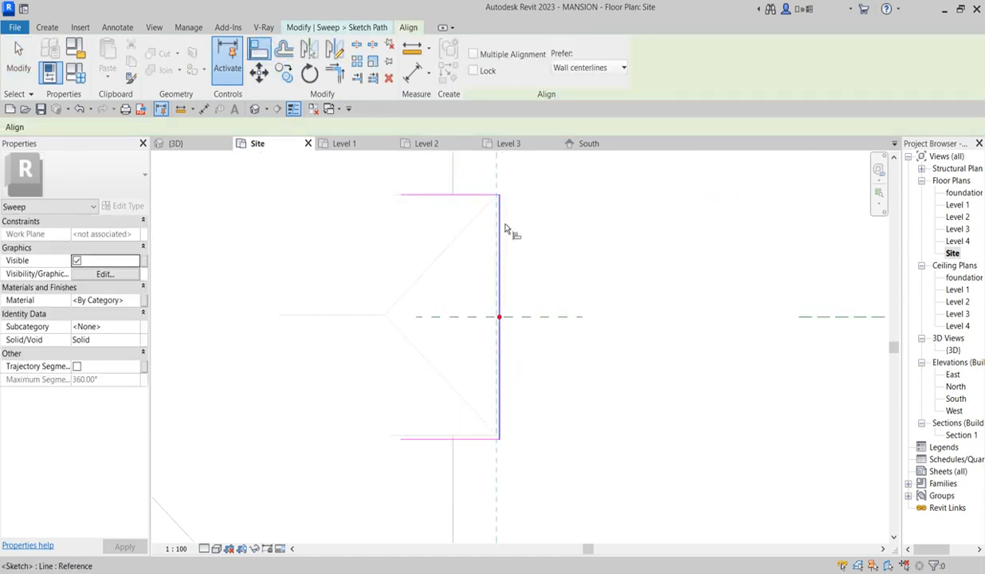
- Align the path's south segment with the small east roof's south eave and end the alignment
{"action": "left_click", "coordinate": [473, 437]}
{"action": "left_click", "coordinate": [479, 440]}
{"action": "scroll", "coordinate": [566, 381], "scroll_direction": "down", "scroll_amount": 3}
{"action": "right_click", "coordinate": [614, 256]}
{"action": "left_click", "coordinate": [624, 266]}
{"action": "right_click", "coordinate": [620, 244]}
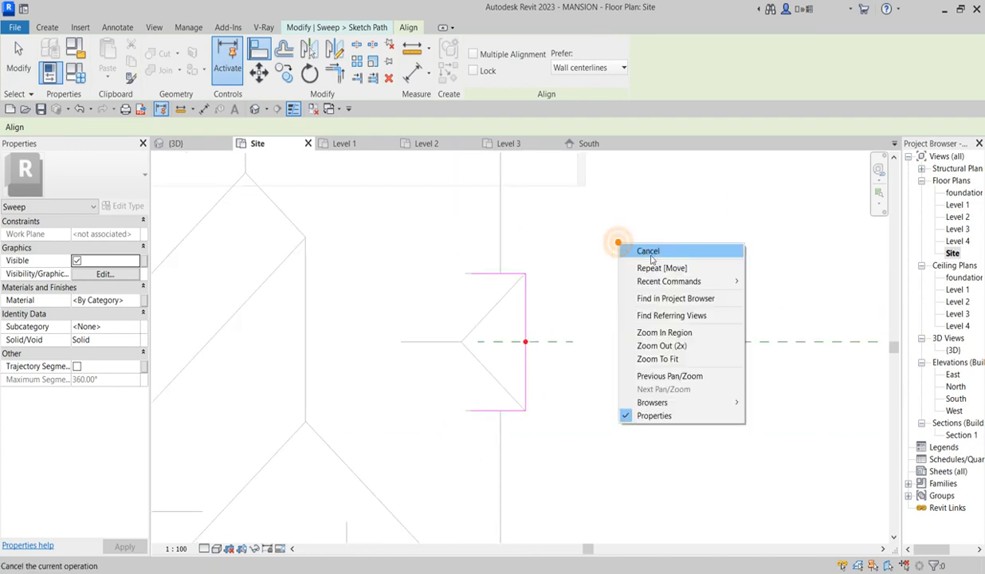
{"action": "left_click", "coordinate": [647, 254]}
- Lengthen the east path's south and north segments to about 2400 each, and finish the path and sweep edits
{"action": "left_click", "coordinate": [503, 411]}
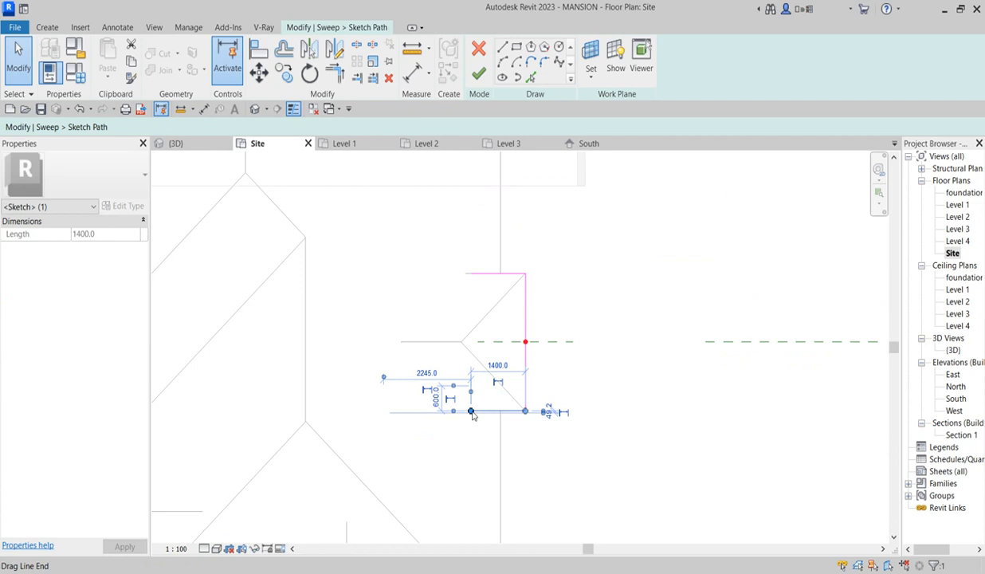
{"action": "left_click_drag", "start_coordinate": [468, 411], "coordinate": [433, 412]}
{"action": "left_click", "coordinate": [492, 273]}
{"action": "left_click_drag", "start_coordinate": [451, 282], "coordinate": [440, 281]}
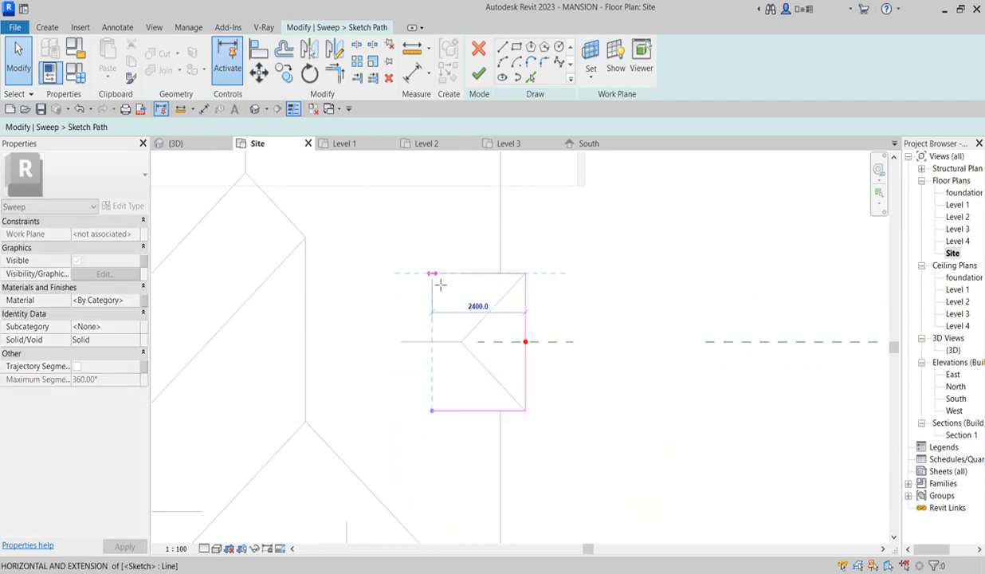
{"action": "left_click", "coordinate": [478, 75]}
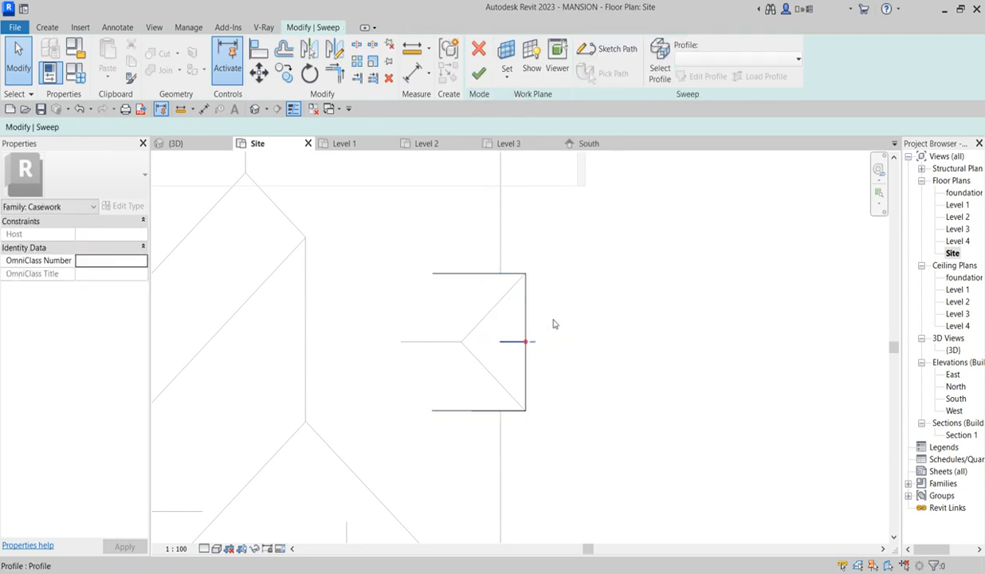
{"action": "left_click", "coordinate": [481, 77]}
{"action": "scroll", "coordinate": [678, 391], "scroll_direction": "down", "scroll_amount": 3}
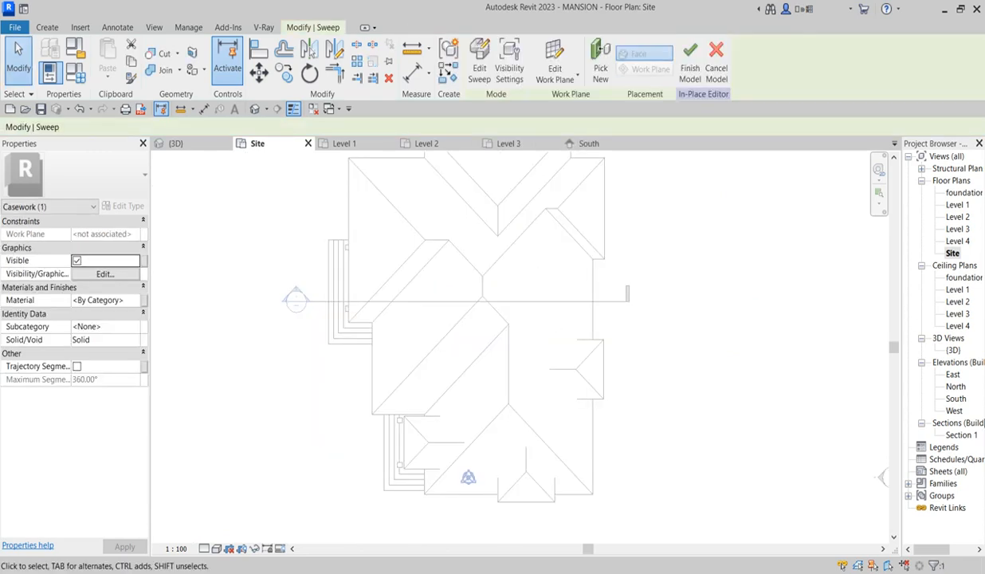
- Check the mouldings around all the roof eaves in the 3D view
{"action": "double_click", "coordinate": [953, 351]}
{"action": "scroll", "coordinate": [683, 392], "scroll_direction": "up", "scroll_amount": 3}
{"action": "scroll", "coordinate": [474, 342], "scroll_direction": "down", "scroll_amount": 5}
{"action": "left_click", "coordinate": [691, 228]}
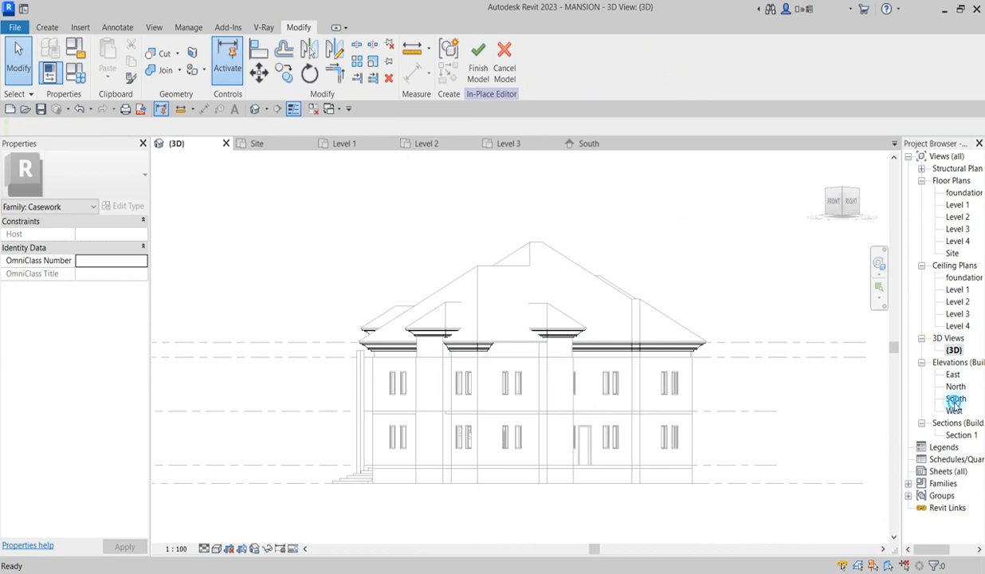
- Inspect the eave mouldings under each roof in the South elevation and finish the in-place casework model
{"action": "double_click", "coordinate": [956, 399]}
{"action": "scroll", "coordinate": [432, 453], "scroll_direction": "down", "scroll_amount": 3}
{"action": "scroll", "coordinate": [527, 395], "scroll_direction": "up", "scroll_amount": 5}
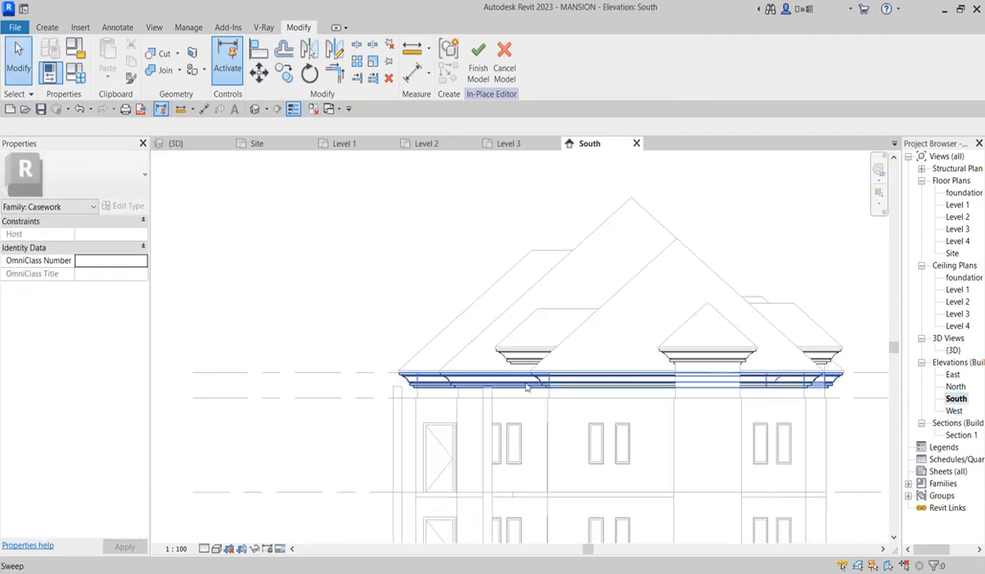
{"action": "scroll", "coordinate": [526, 394], "scroll_direction": "up", "scroll_amount": 2}
{"action": "scroll", "coordinate": [516, 398], "scroll_direction": "down", "scroll_amount": 4}
{"action": "scroll", "coordinate": [526, 386], "scroll_direction": "up", "scroll_amount": 4}
{"action": "scroll", "coordinate": [558, 395], "scroll_direction": "down", "scroll_amount": 2}
{"action": "scroll", "coordinate": [549, 375], "scroll_direction": "up", "scroll_amount": 1}
{"action": "scroll", "coordinate": [549, 374], "scroll_direction": "down", "scroll_amount": 3}
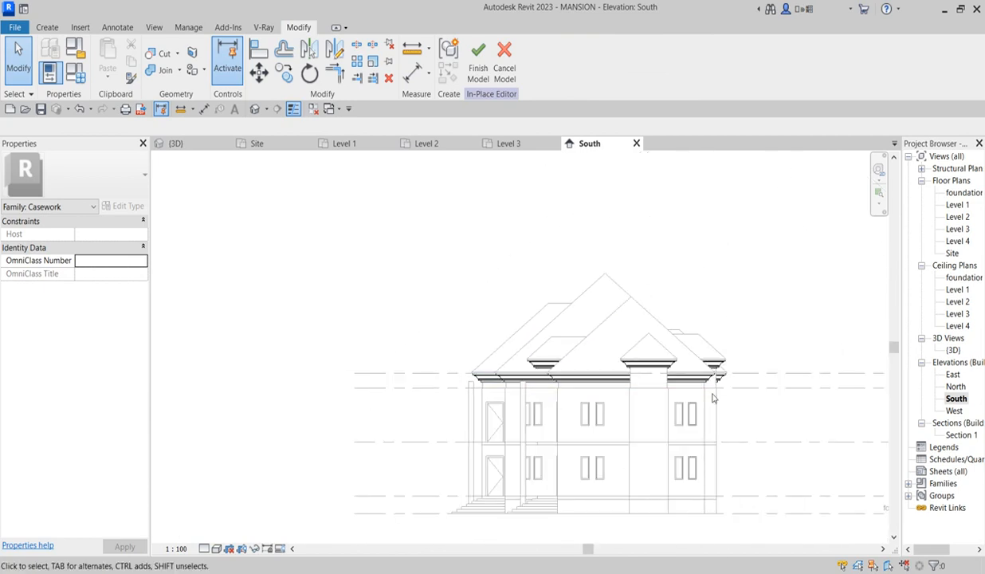
{"action": "scroll", "coordinate": [709, 405], "scroll_direction": "up", "scroll_amount": 5}
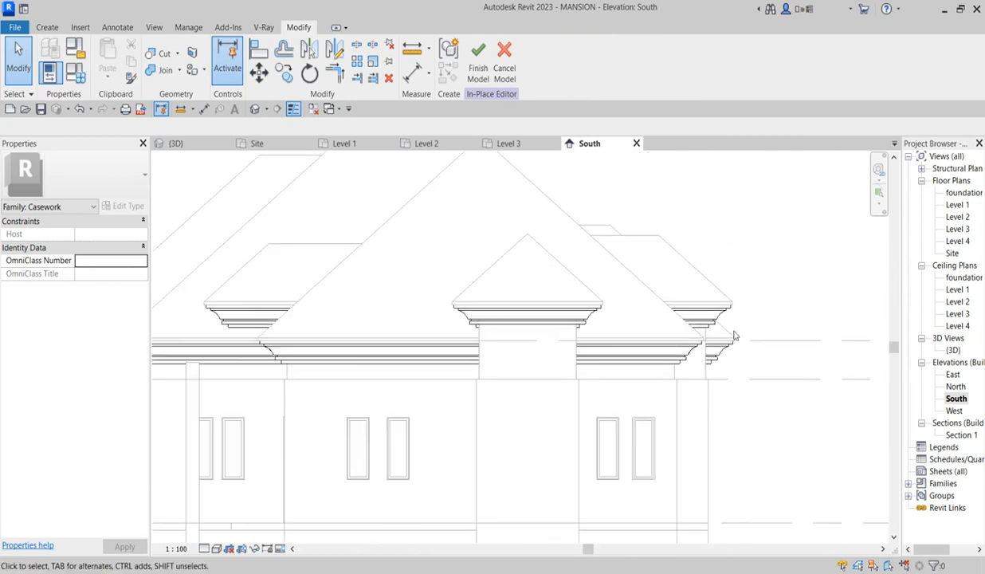
{"action": "scroll", "coordinate": [734, 318], "scroll_direction": "down", "scroll_amount": 5}
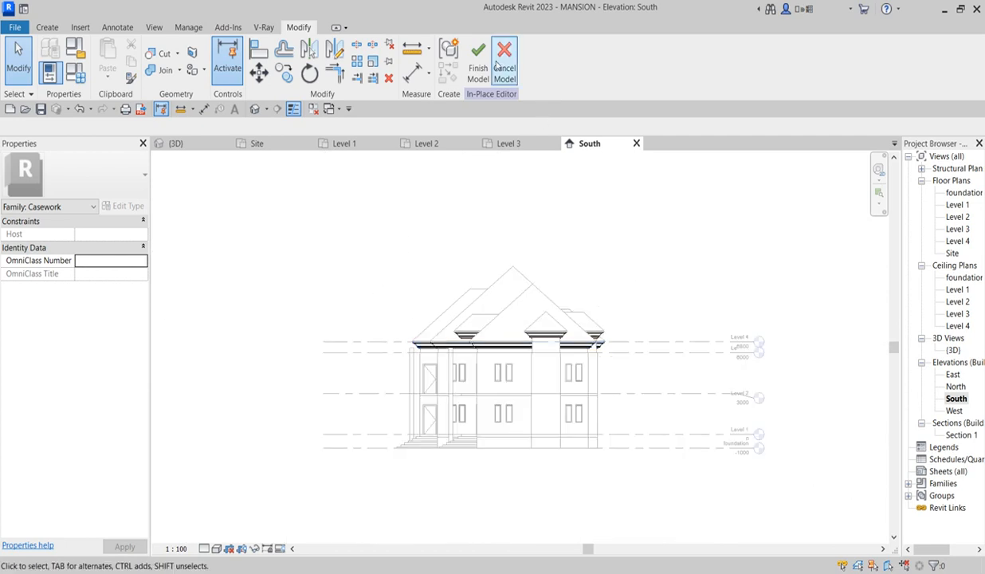
{"action": "scroll", "coordinate": [558, 303], "scroll_direction": "up", "scroll_amount": 3}
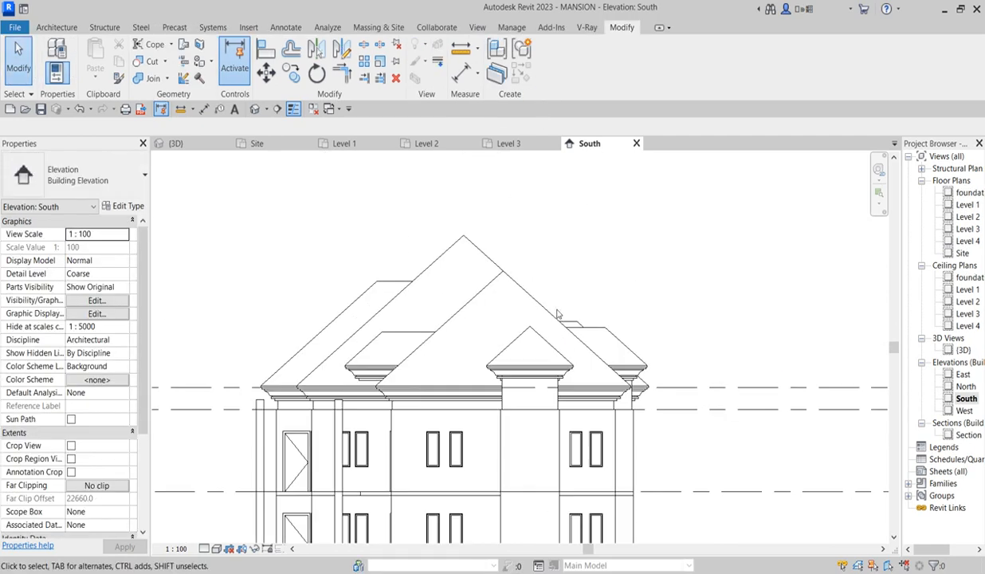
- Copy the main roof and the three small roofs vertically upward by about 65, from the eave's bottom corner to its top corner
{"action": "left_click", "coordinate": [543, 305]}
{"action": "left_click", "coordinate": [646, 259]}
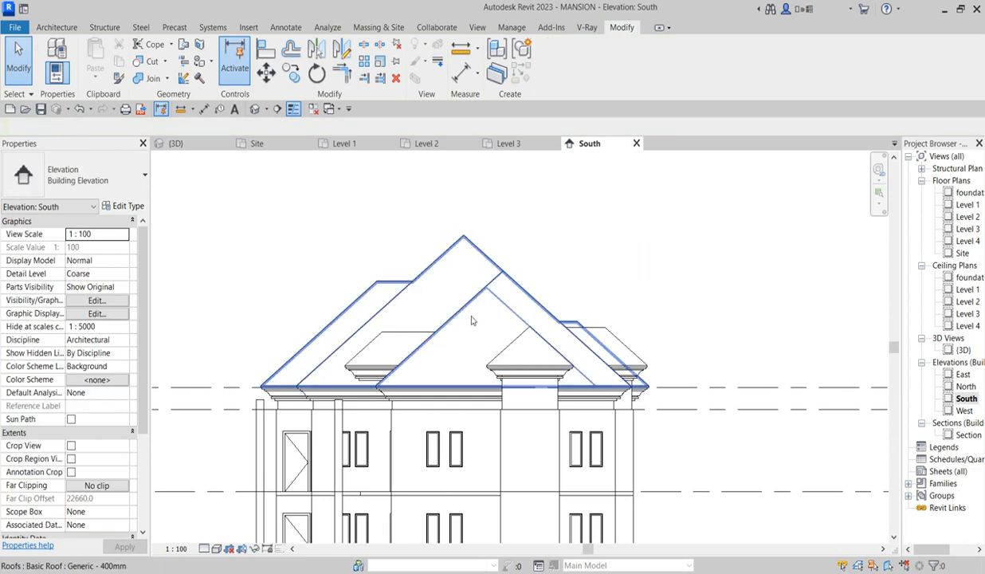
{"action": "left_click", "coordinate": [406, 341]}
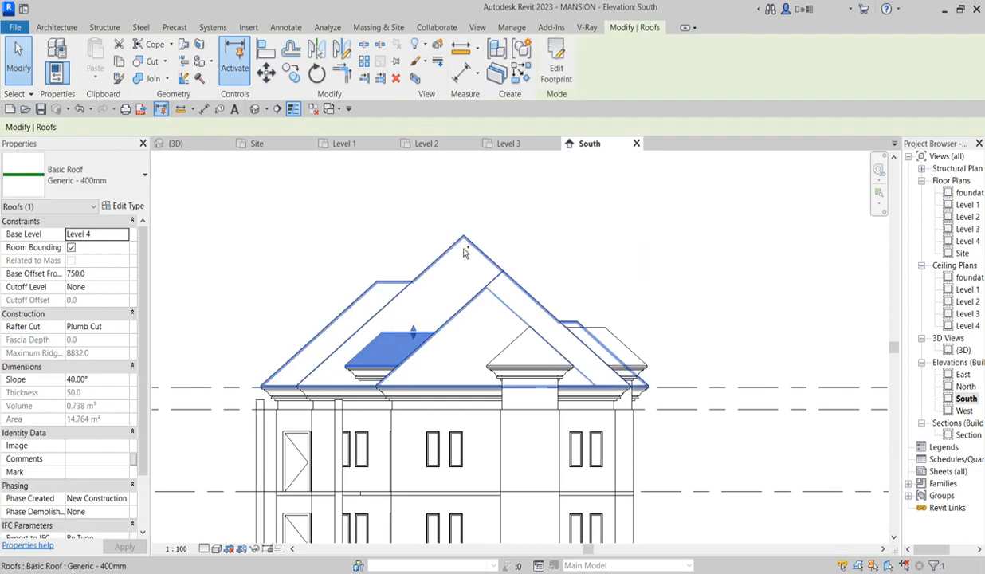
{"action": "left_click", "coordinate": [449, 243], "text": "ctrl"}
{"action": "left_click", "coordinate": [608, 338], "text": "ctrl"}
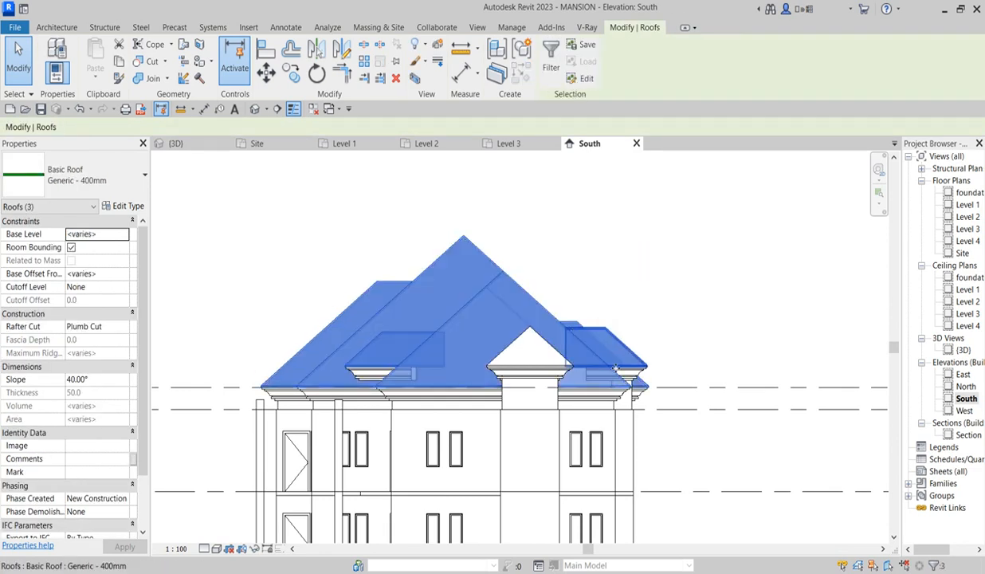
{"action": "left_click", "coordinate": [524, 341], "text": "ctrl"}
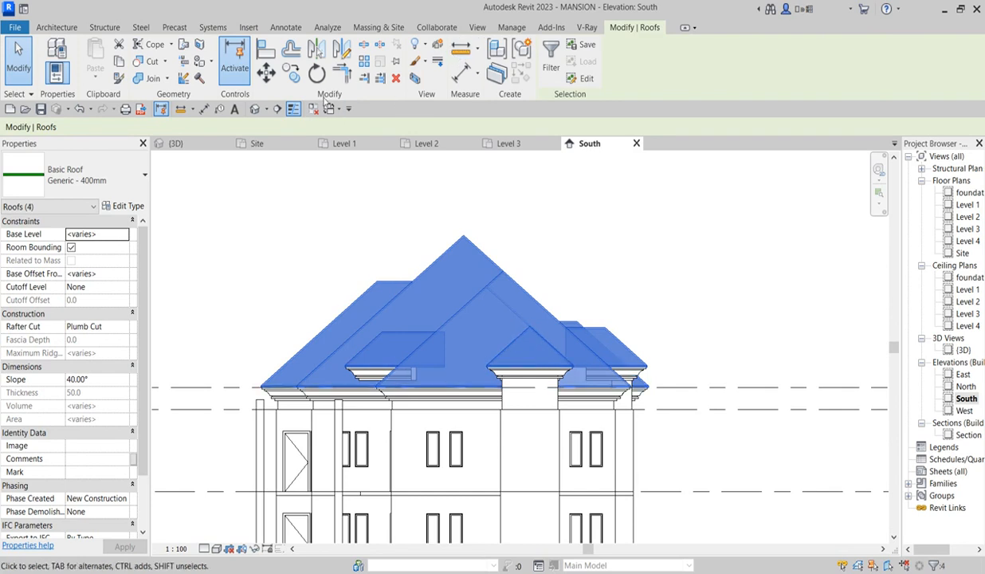
{"action": "left_click", "coordinate": [292, 73]}
{"action": "scroll", "coordinate": [732, 388], "scroll_direction": "up", "scroll_amount": 8}
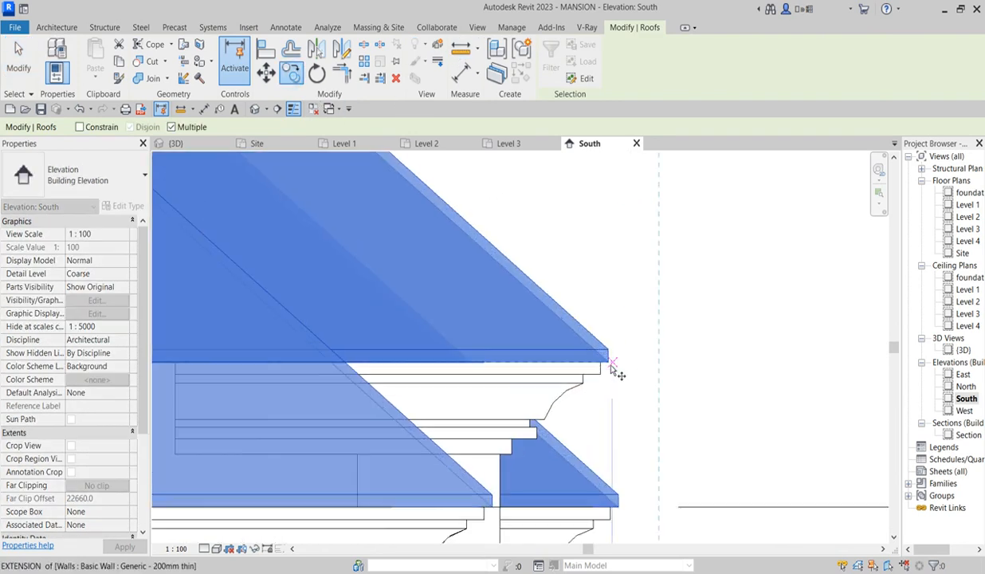
{"action": "left_click", "coordinate": [624, 364]}
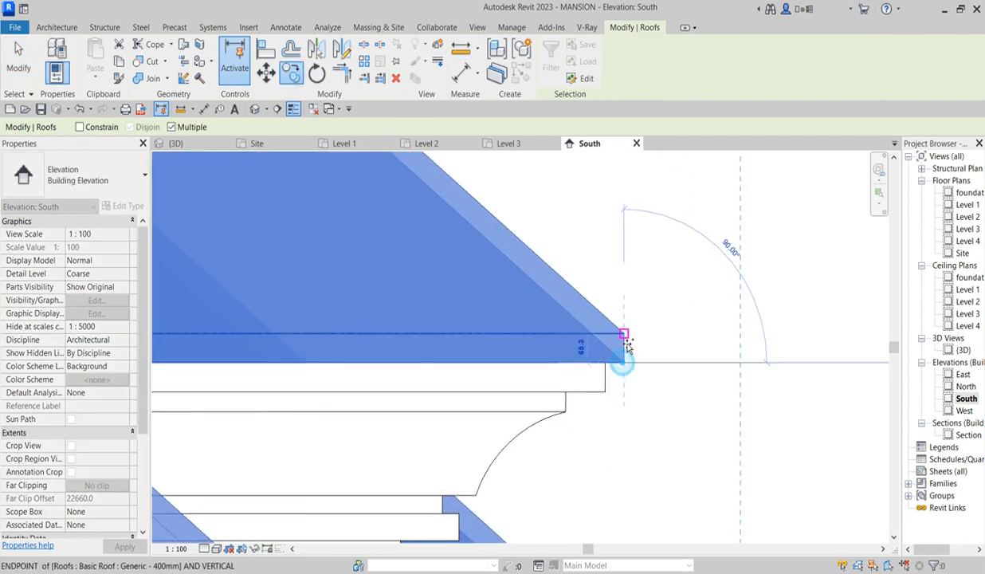
{"action": "left_click", "coordinate": [625, 341]}
{"action": "scroll", "coordinate": [708, 290], "scroll_direction": "down", "scroll_amount": 2}
{"action": "right_click", "coordinate": [710, 288]}
{"action": "left_click", "coordinate": [739, 295]}
{"action": "key", "text": "Escape"}
{"action": "scroll", "coordinate": [721, 259], "scroll_direction": "down", "scroll_amount": 4}
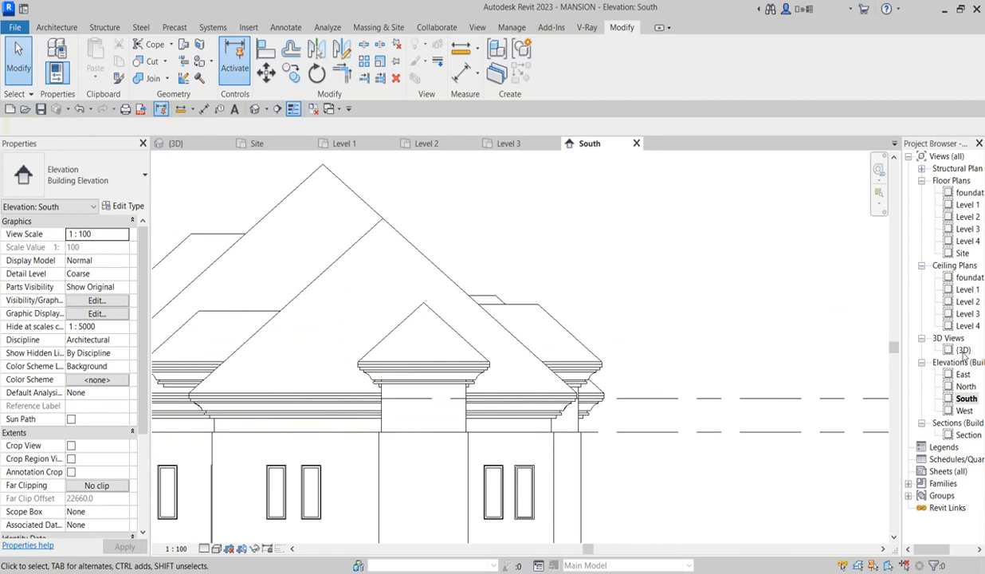
- Start a vertical opening in the main roof on the Site plan and pick boundary lines offset 80 around the south ridge and its hips
{"action": "double_click", "coordinate": [962, 253]}
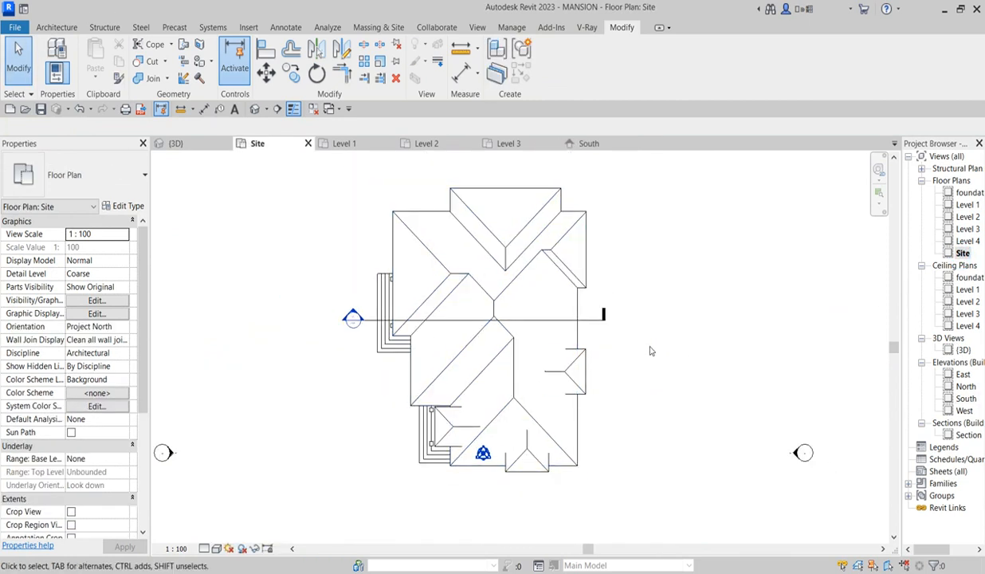
{"action": "left_click", "coordinate": [56, 27]}
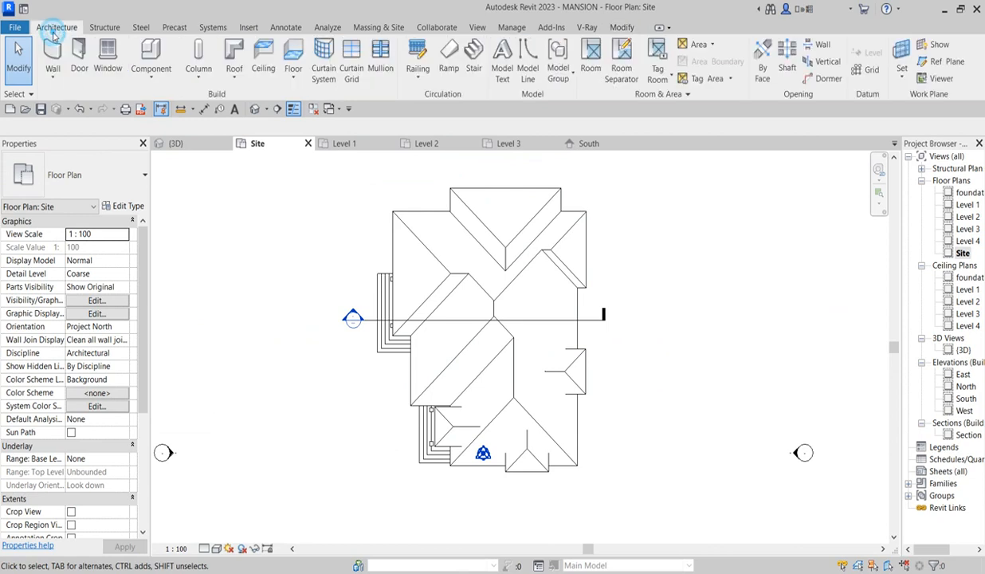
{"action": "left_click", "coordinate": [826, 64]}
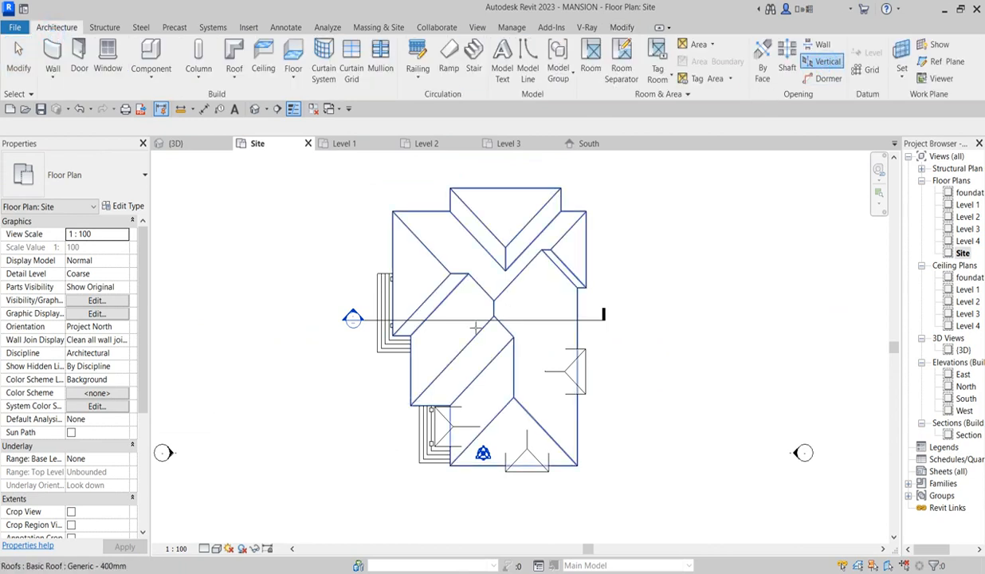
{"action": "left_click", "coordinate": [507, 343]}
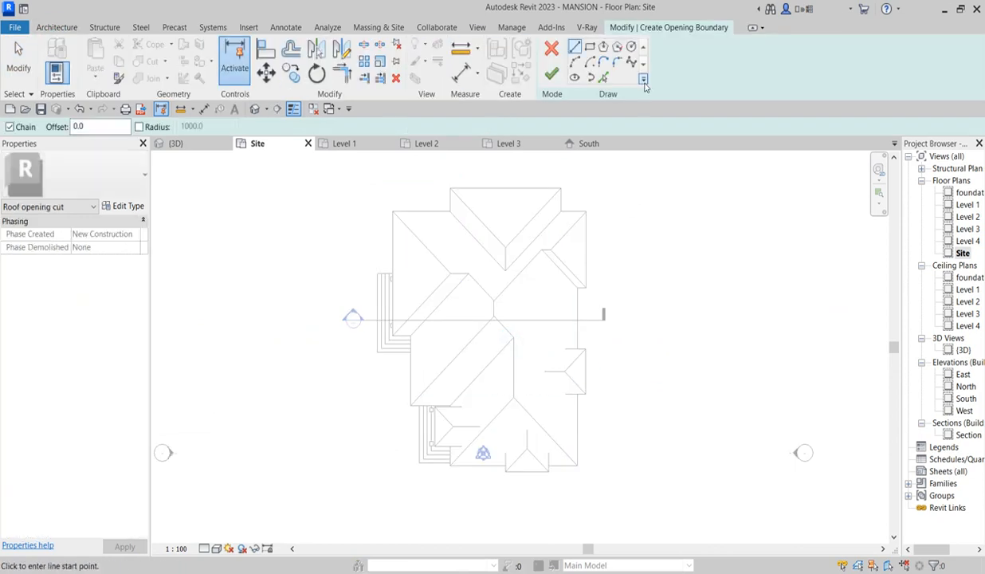
{"action": "left_click", "coordinate": [606, 76]}
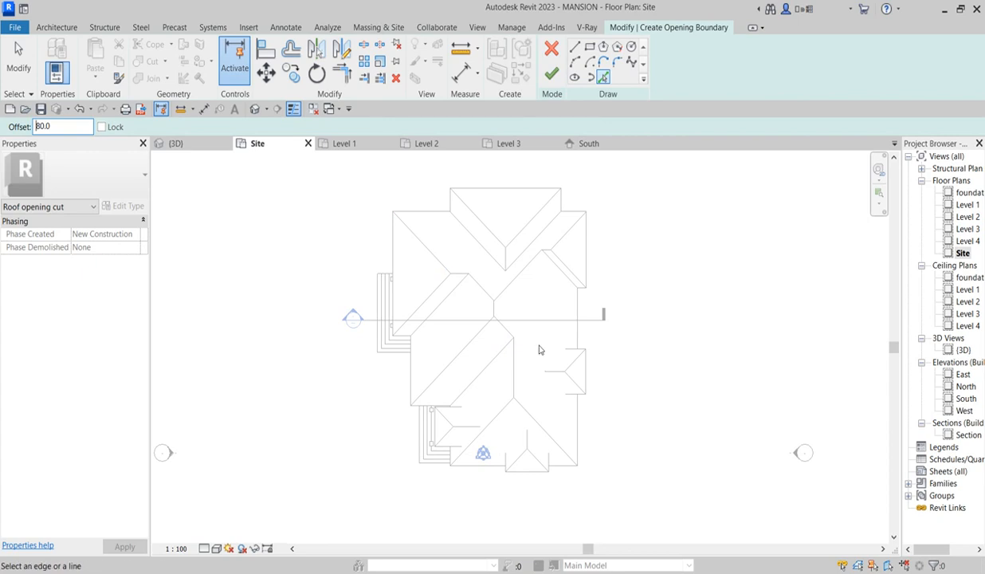
{"action": "scroll", "coordinate": [514, 398], "scroll_direction": "up", "scroll_amount": 8}
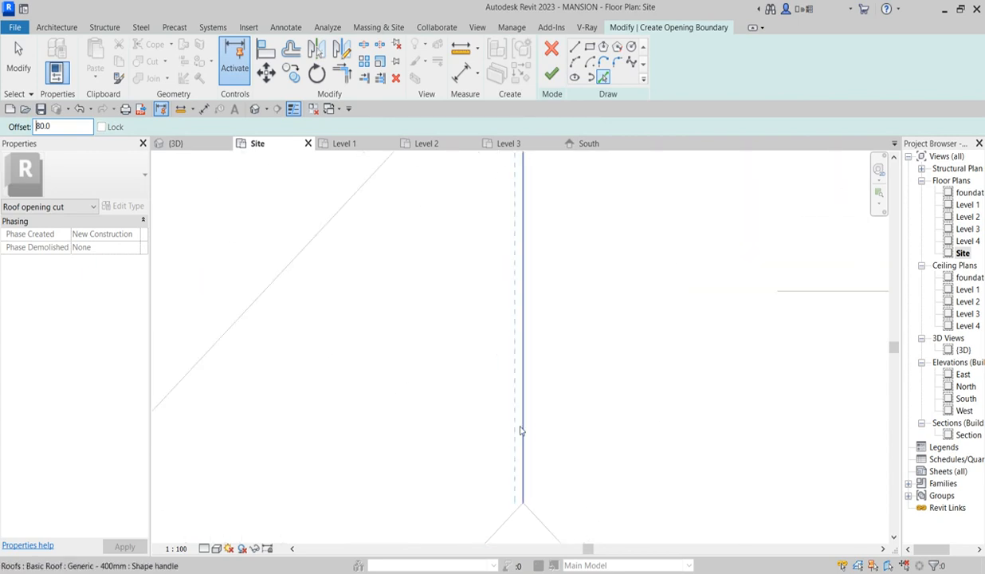
{"action": "left_click", "coordinate": [520, 427]}
{"action": "scroll", "coordinate": [510, 447], "scroll_direction": "down", "scroll_amount": 3}
{"action": "scroll", "coordinate": [510, 423], "scroll_direction": "up", "scroll_amount": 4}
{"action": "left_click", "coordinate": [522, 370]}
{"action": "left_click", "coordinate": [640, 358]}
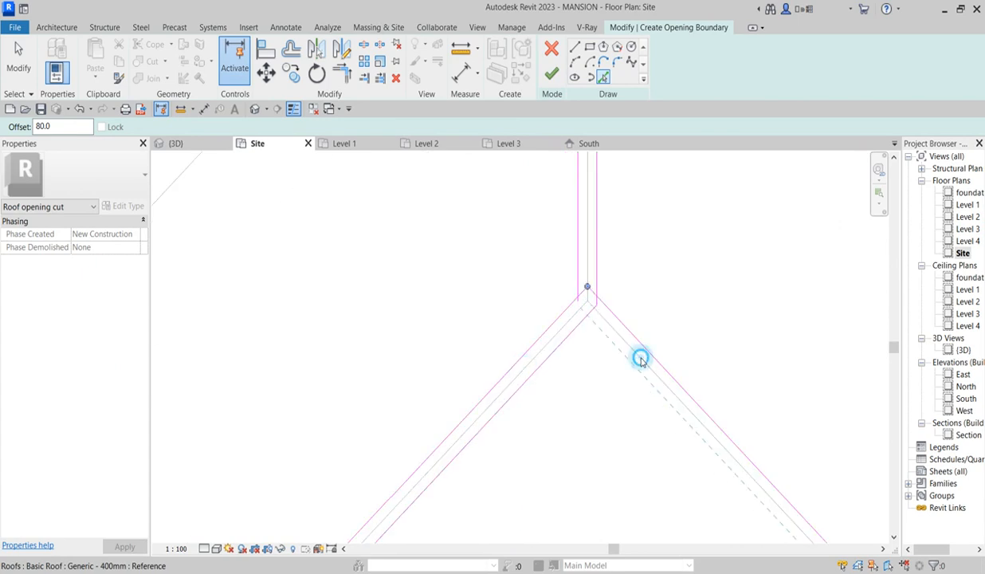
{"action": "scroll", "coordinate": [567, 335], "scroll_direction": "down", "scroll_amount": 4}
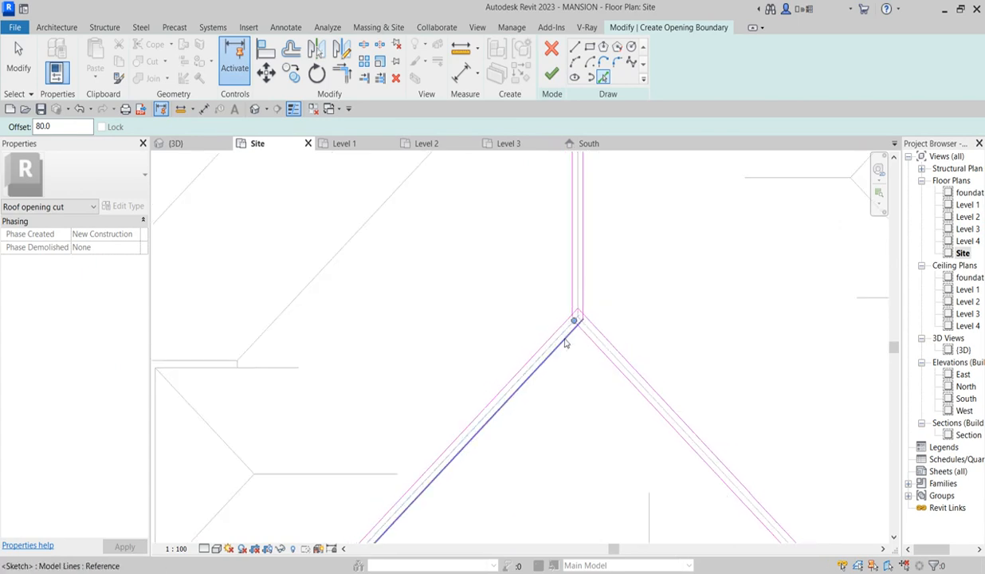
- Add 80-offset boundary lines along the diagonal edge north of the south ridge and along the short central ridge
{"action": "scroll", "coordinate": [527, 384], "scroll_direction": "down", "scroll_amount": 3}
{"action": "scroll", "coordinate": [521, 327], "scroll_direction": "up", "scroll_amount": 6}
{"action": "left_click", "coordinate": [562, 390]}
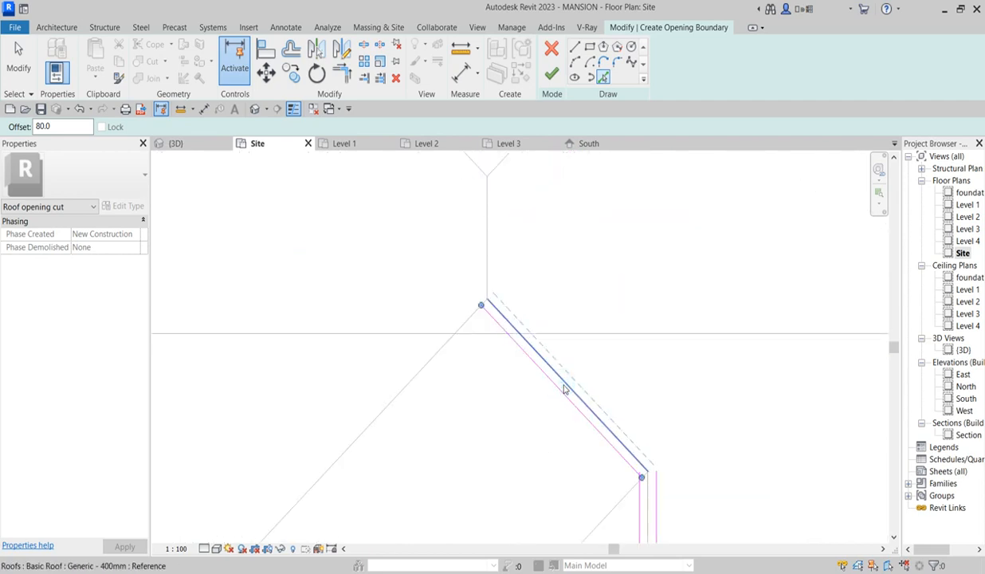
{"action": "left_click", "coordinate": [494, 246]}
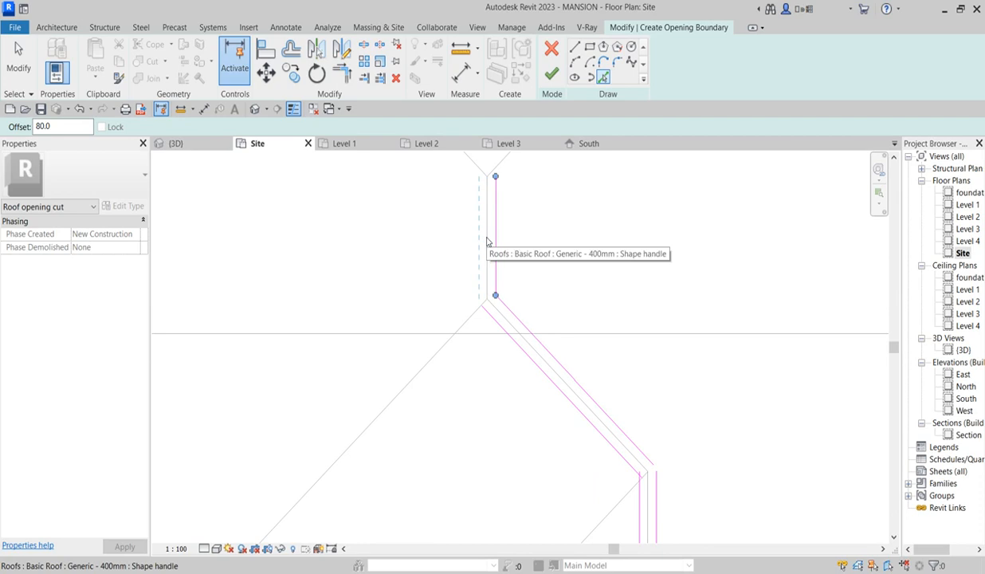
- Add 80-offset boundary lines along the two diagonal roof edges branching north from the short central ridge
{"action": "scroll", "coordinate": [469, 297], "scroll_direction": "down", "scroll_amount": 3}
{"action": "scroll", "coordinate": [521, 200], "scroll_direction": "up", "scroll_amount": 2}
{"action": "left_click", "coordinate": [520, 196]}
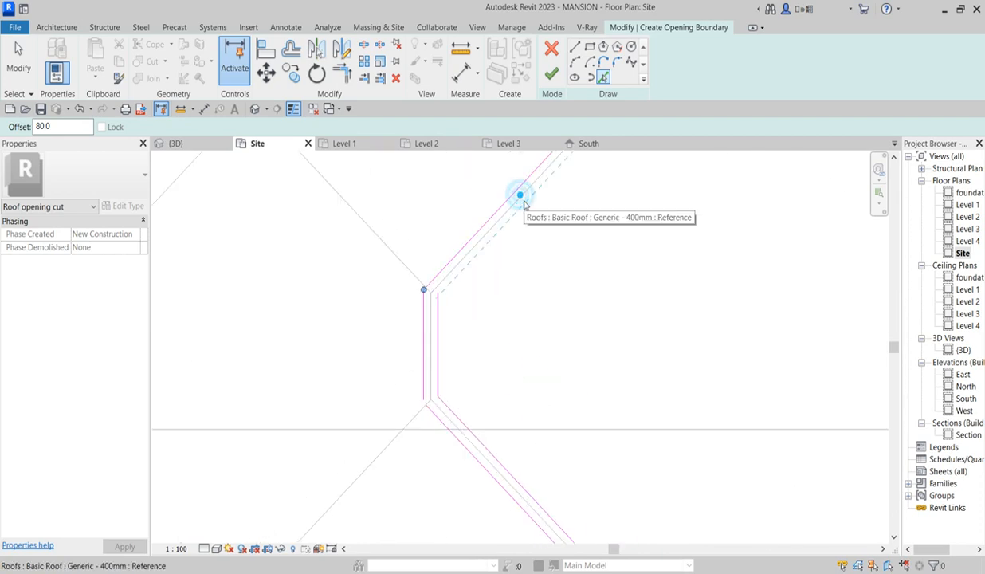
{"action": "left_click", "coordinate": [402, 268]}
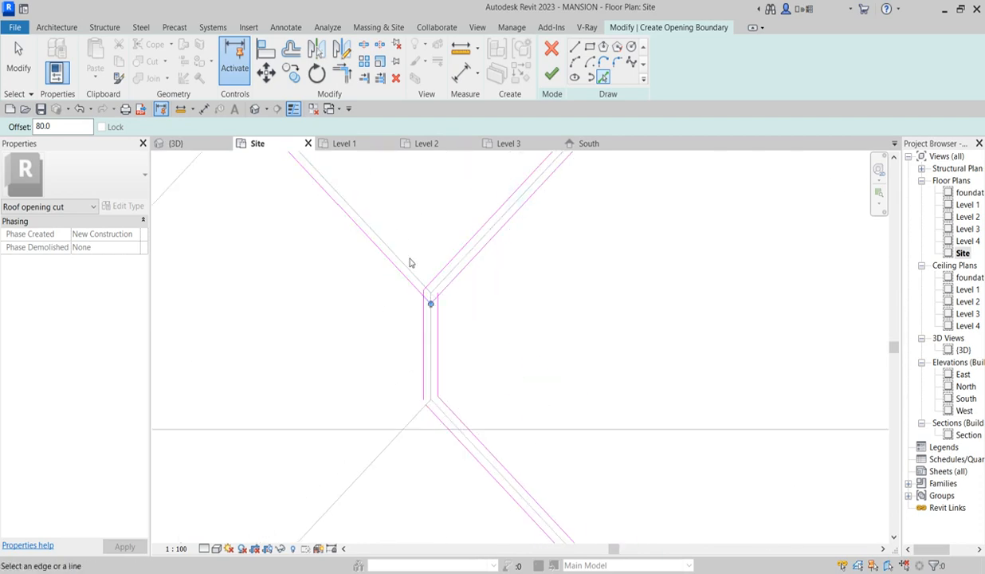
- Add 80-offset boundary lines on both sides of the west wing's horizontal ridge and its two hips
{"action": "scroll", "coordinate": [390, 374], "scroll_direction": "down", "scroll_amount": 3}
{"action": "scroll", "coordinate": [330, 278], "scroll_direction": "up", "scroll_amount": 3}
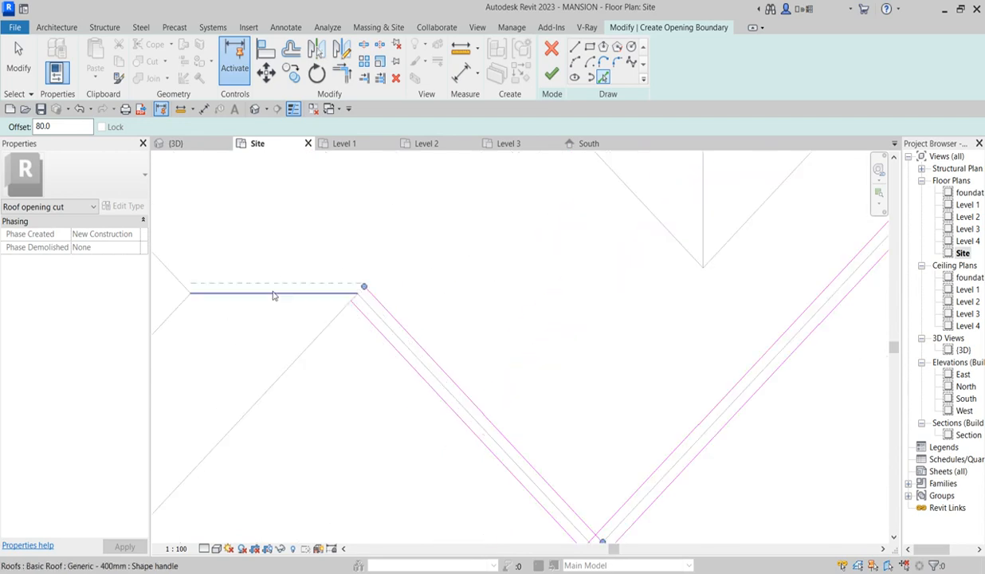
{"action": "left_click", "coordinate": [286, 295]}
{"action": "left_click", "coordinate": [287, 293]}
{"action": "scroll", "coordinate": [356, 319], "scroll_direction": "down", "scroll_amount": 3}
{"action": "scroll", "coordinate": [266, 283], "scroll_direction": "up", "scroll_amount": 2}
{"action": "left_click", "coordinate": [274, 293]}
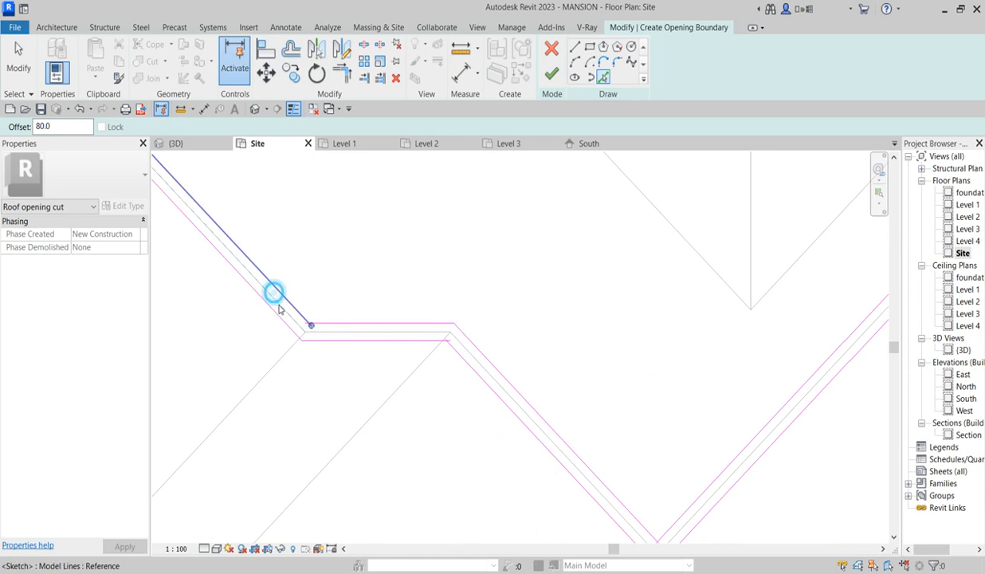
{"action": "left_click", "coordinate": [275, 356]}
- Add 80-offset boundary lines on both sides of the north projection's vertical ridge and its two hips
{"action": "scroll", "coordinate": [306, 394], "scroll_direction": "down", "scroll_amount": 4}
{"action": "scroll", "coordinate": [421, 367], "scroll_direction": "up", "scroll_amount": 5}
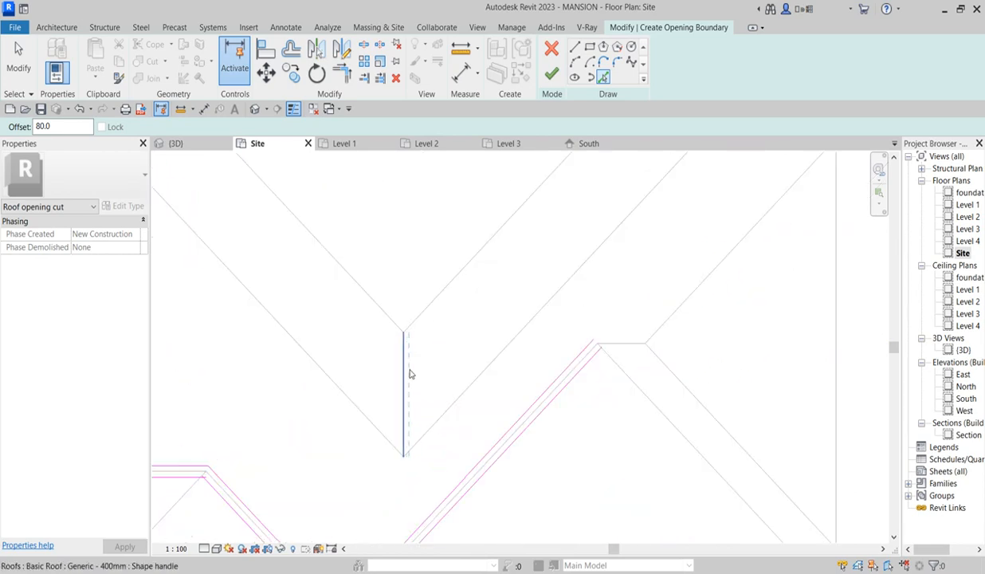
{"action": "left_click", "coordinate": [402, 370]}
{"action": "left_click", "coordinate": [440, 281]}
{"action": "left_click", "coordinate": [372, 295]}
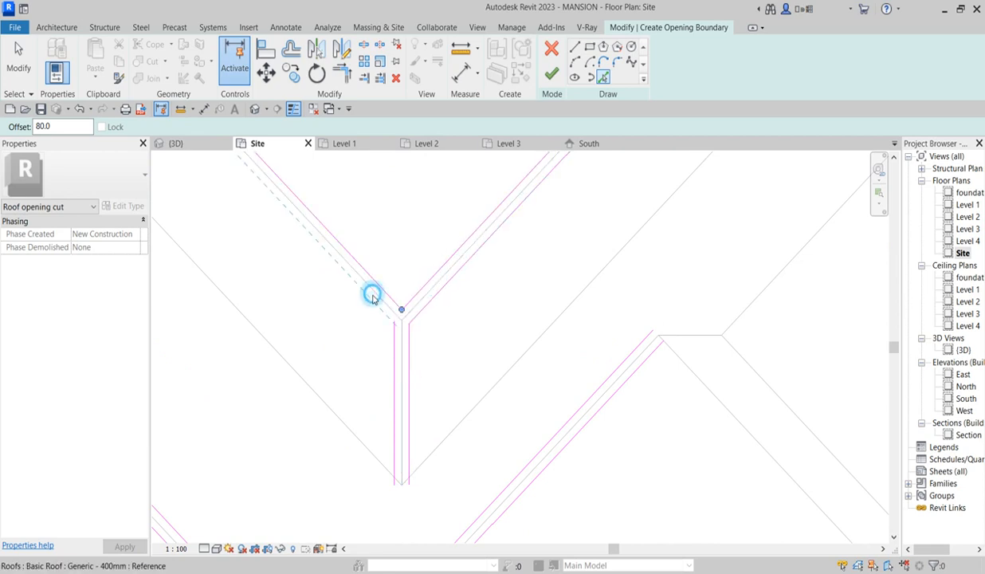
- Add 80-offset boundary lines on both sides of the east wing's short ridge and its two hips
{"action": "scroll", "coordinate": [424, 321], "scroll_direction": "down", "scroll_amount": 5}
{"action": "scroll", "coordinate": [460, 307], "scroll_direction": "down", "scroll_amount": 3}
{"action": "scroll", "coordinate": [498, 517], "scroll_direction": "up", "scroll_amount": 3}
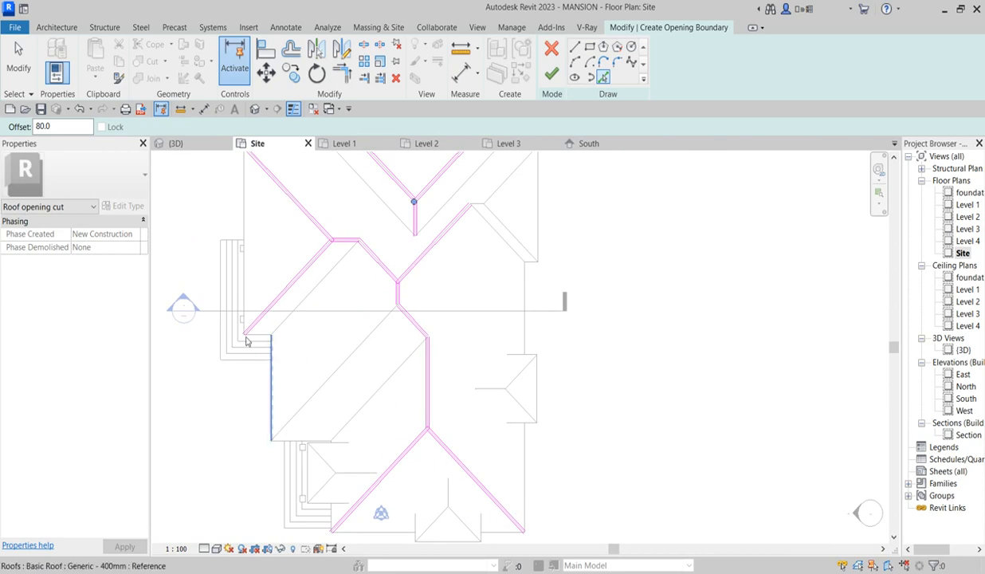
{"action": "scroll", "coordinate": [534, 311], "scroll_direction": "down", "scroll_amount": 3}
{"action": "scroll", "coordinate": [511, 294], "scroll_direction": "up", "scroll_amount": 5}
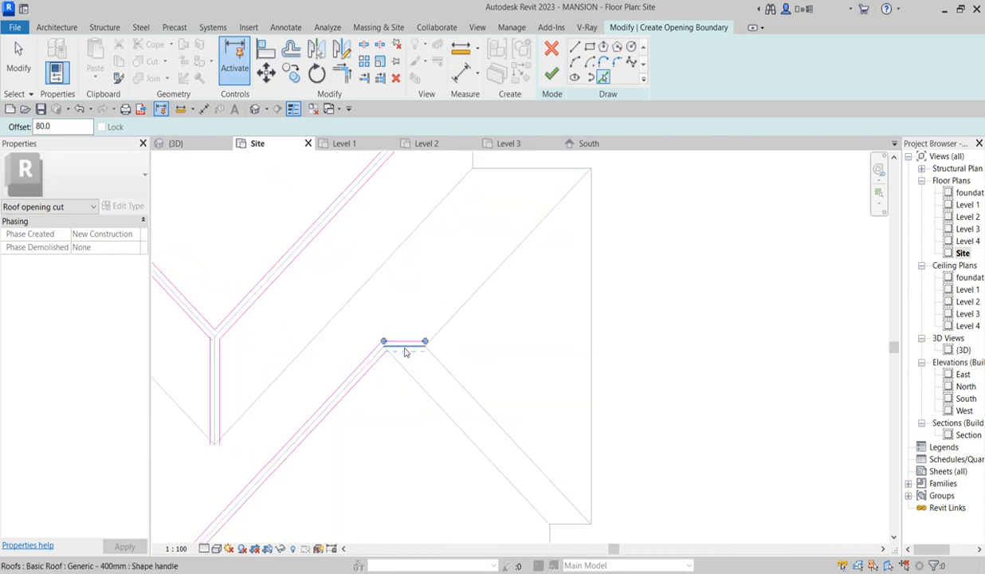
{"action": "left_click", "coordinate": [455, 311]}
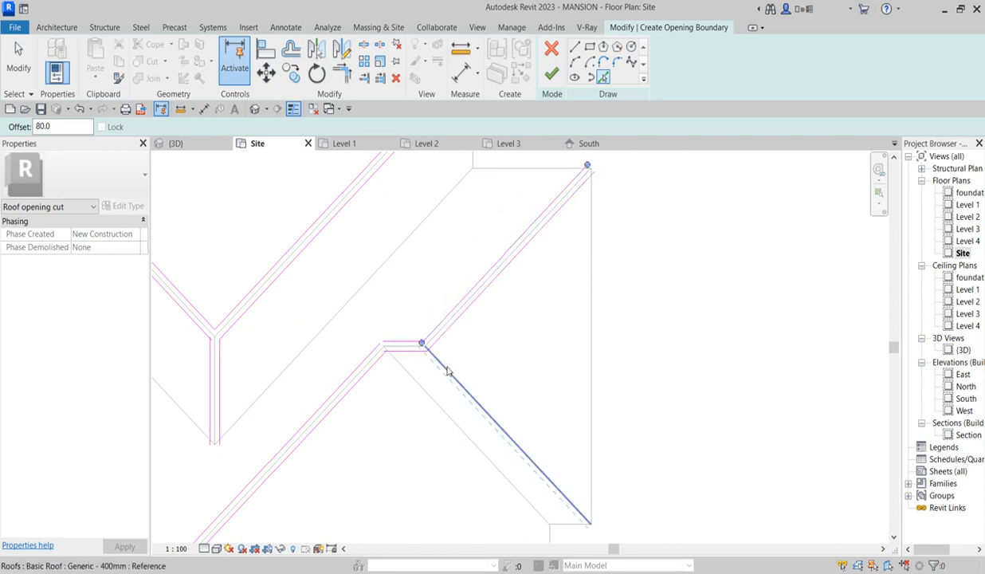
{"action": "left_click", "coordinate": [449, 368]}
- Add 80-offset boundary lines outside the west wing's eaves and around the north projection's eaves
{"action": "scroll", "coordinate": [506, 308], "scroll_direction": "down", "scroll_amount": 6}
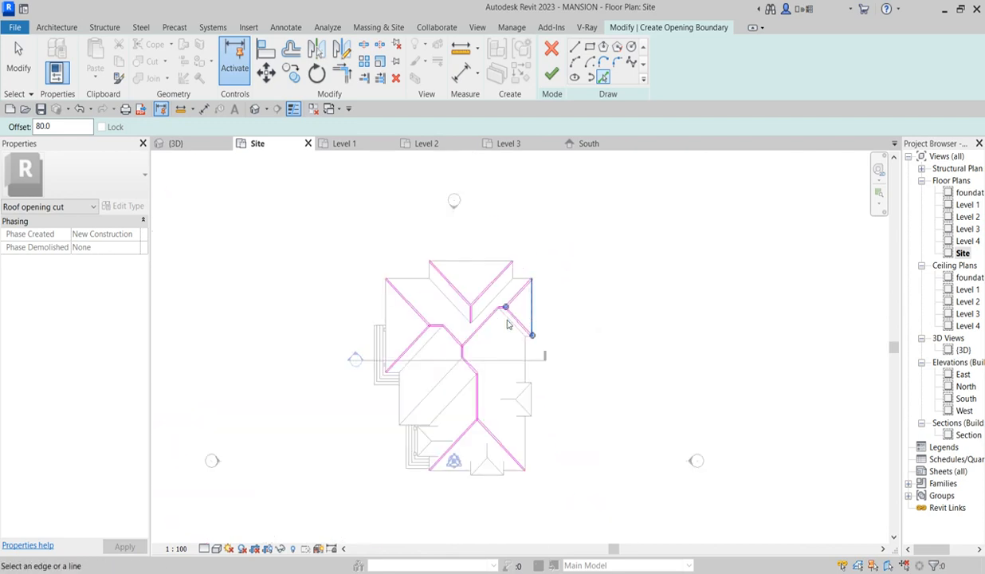
{"action": "scroll", "coordinate": [472, 334], "scroll_direction": "up", "scroll_amount": 5}
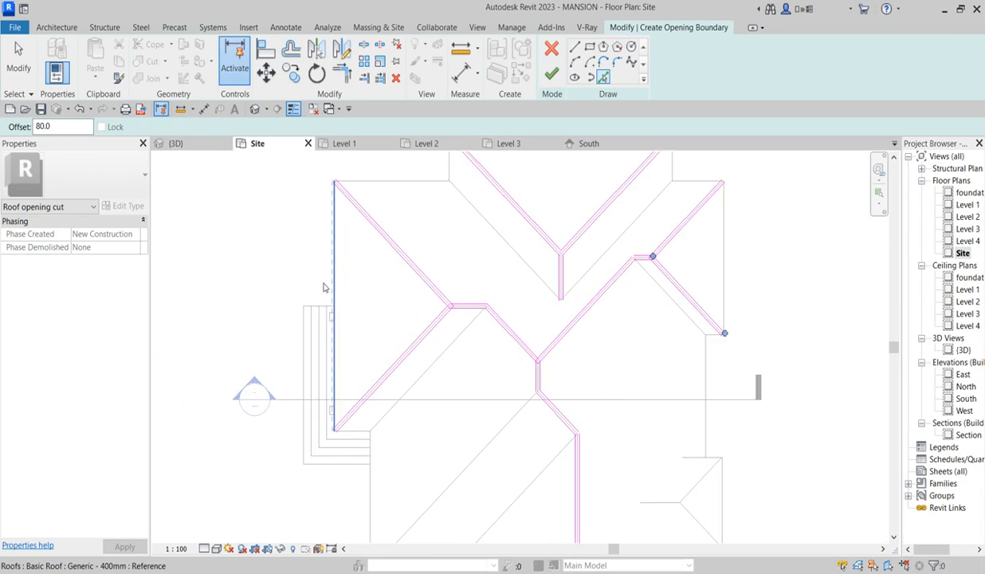
{"action": "left_click", "coordinate": [334, 261]}
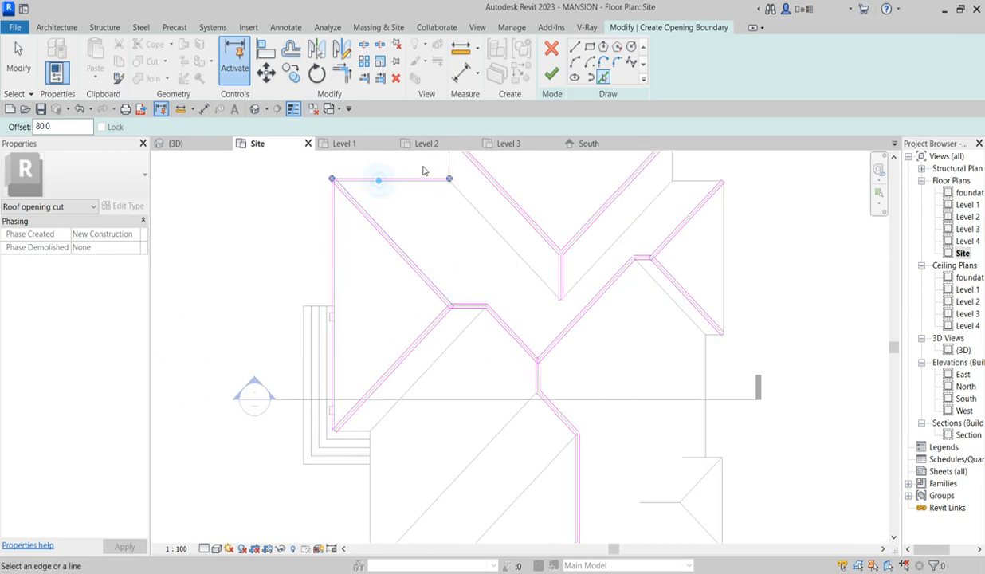
{"action": "scroll", "coordinate": [501, 235], "scroll_direction": "down", "scroll_amount": 3}
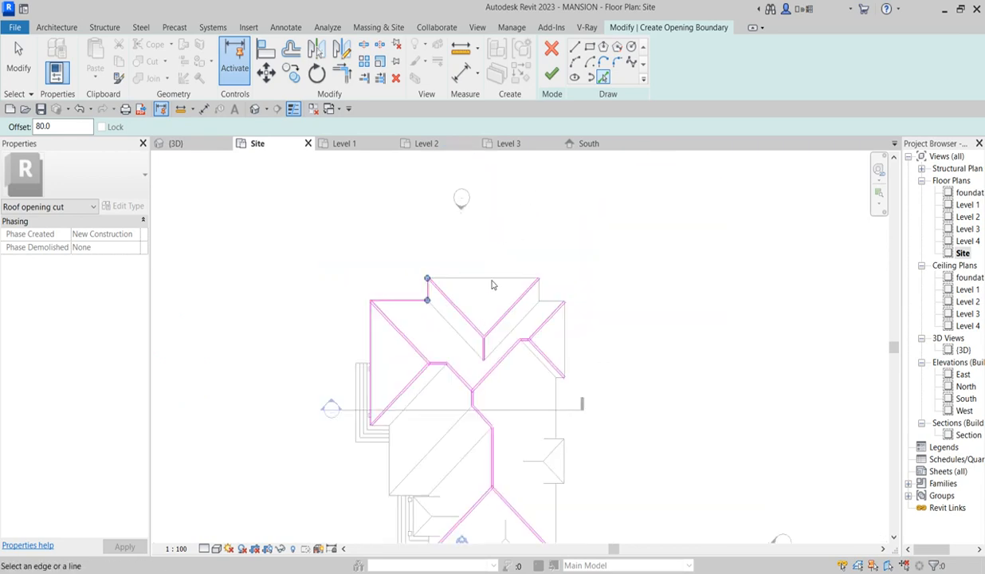
{"action": "scroll", "coordinate": [528, 298], "scroll_direction": "up", "scroll_amount": 4}
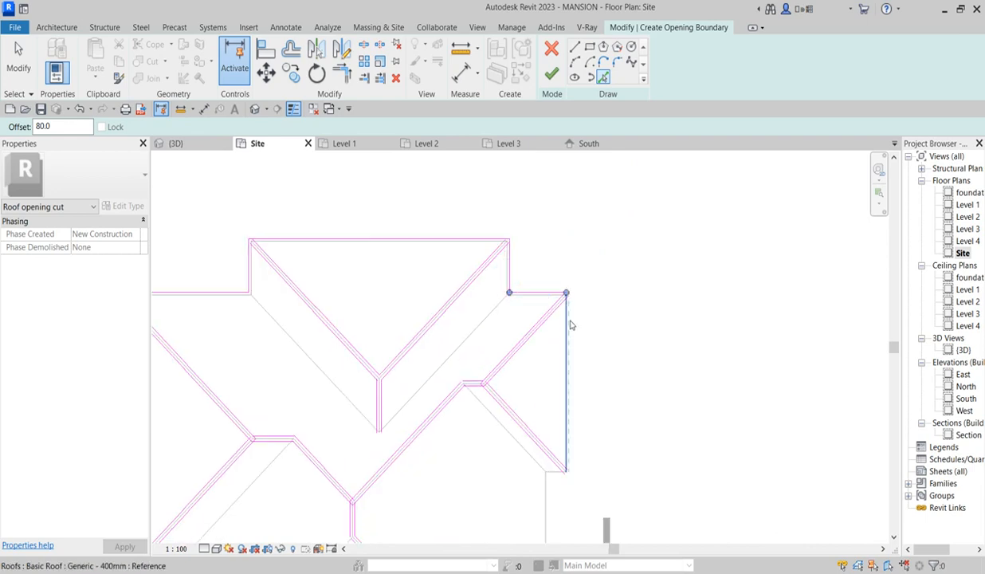
- Add 80-offset boundary lines along the east eaves down to the roof's southeast corner
{"action": "scroll", "coordinate": [603, 272], "scroll_direction": "down", "scroll_amount": 3}
{"action": "scroll", "coordinate": [605, 299], "scroll_direction": "up", "scroll_amount": 6}
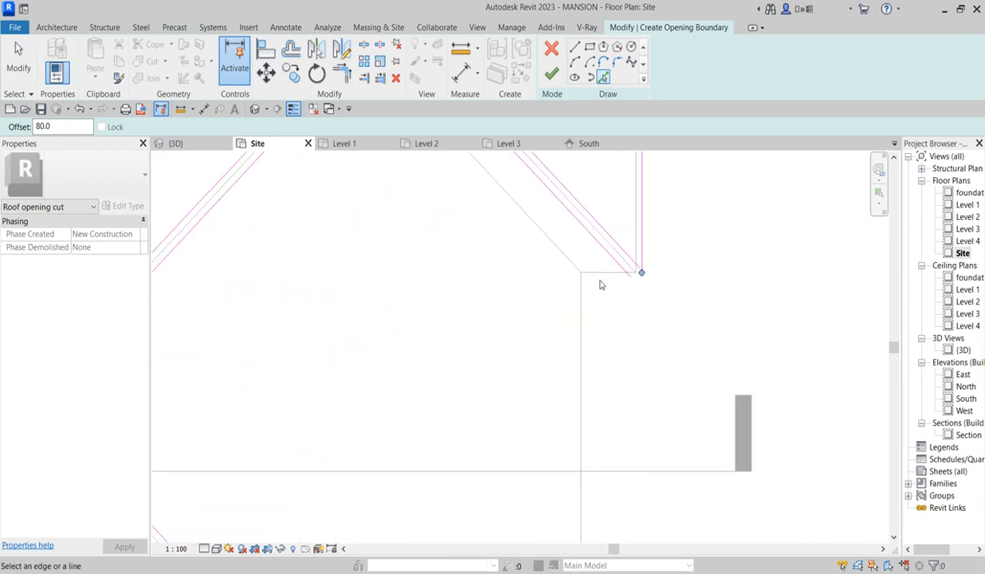
{"action": "scroll", "coordinate": [615, 293], "scroll_direction": "down", "scroll_amount": 6}
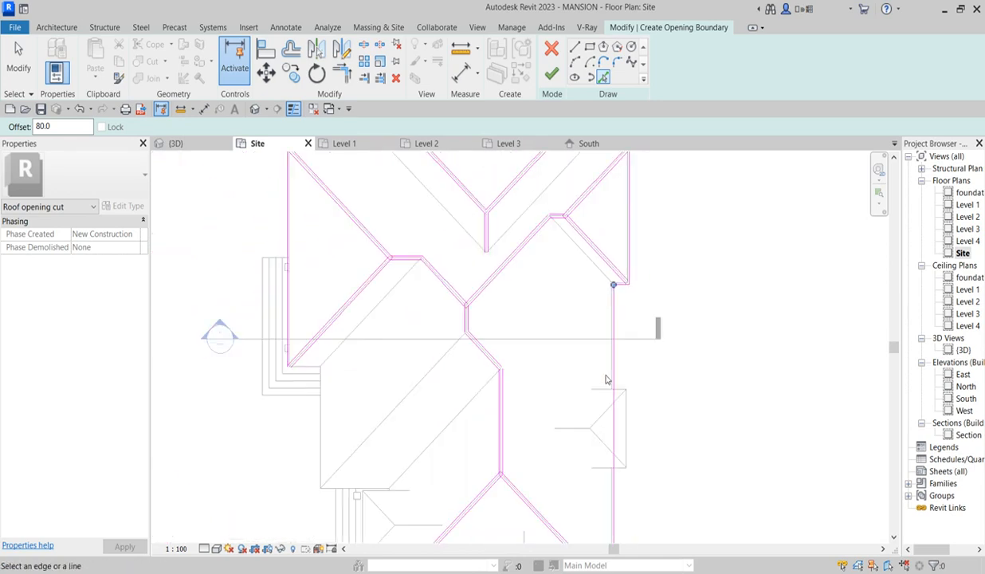
{"action": "scroll", "coordinate": [589, 522], "scroll_direction": "up", "scroll_amount": 5}
{"action": "scroll", "coordinate": [510, 346], "scroll_direction": "down", "scroll_amount": 3}
{"action": "scroll", "coordinate": [577, 431], "scroll_direction": "up", "scroll_amount": 3}
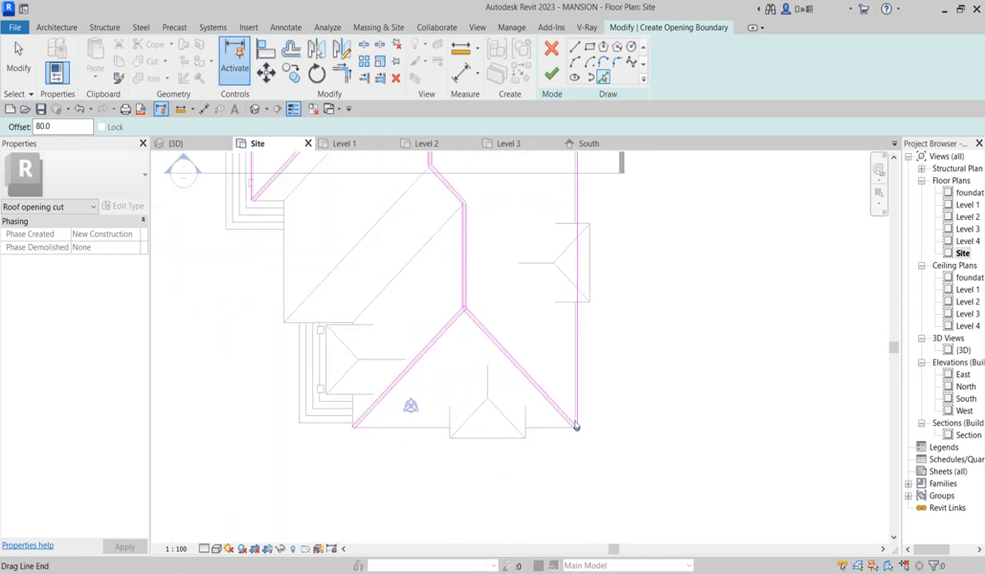
- Add 80-offset boundary lines along the south eave and the two eaves stepping around the southwest porch
{"action": "left_click", "coordinate": [543, 431]}
{"action": "scroll", "coordinate": [301, 395], "scroll_direction": "up", "scroll_amount": 3}
{"action": "left_click", "coordinate": [341, 411]}
{"action": "scroll", "coordinate": [249, 210], "scroll_direction": "up", "scroll_amount": 2}
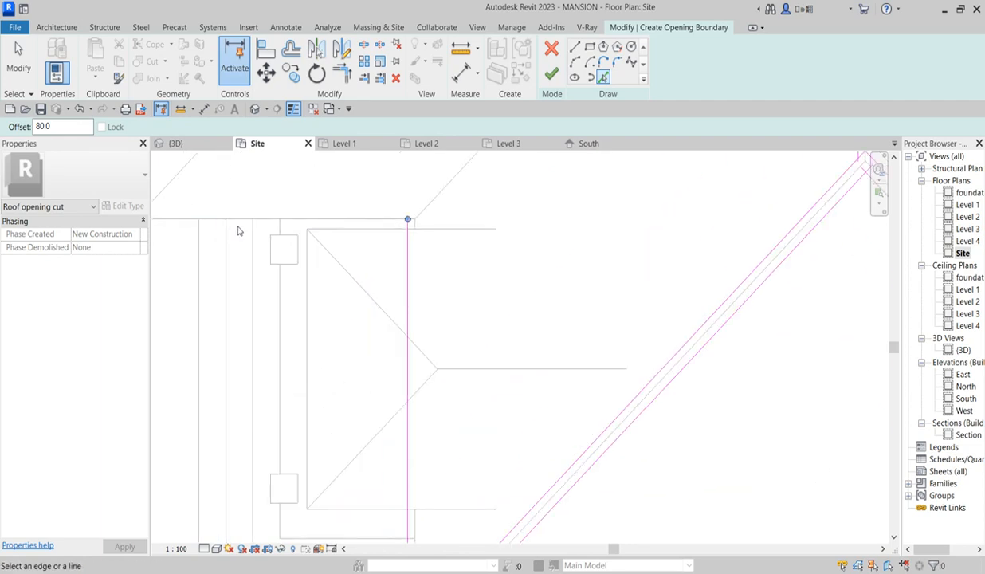
{"action": "scroll", "coordinate": [238, 227], "scroll_direction": "down", "scroll_amount": 5}
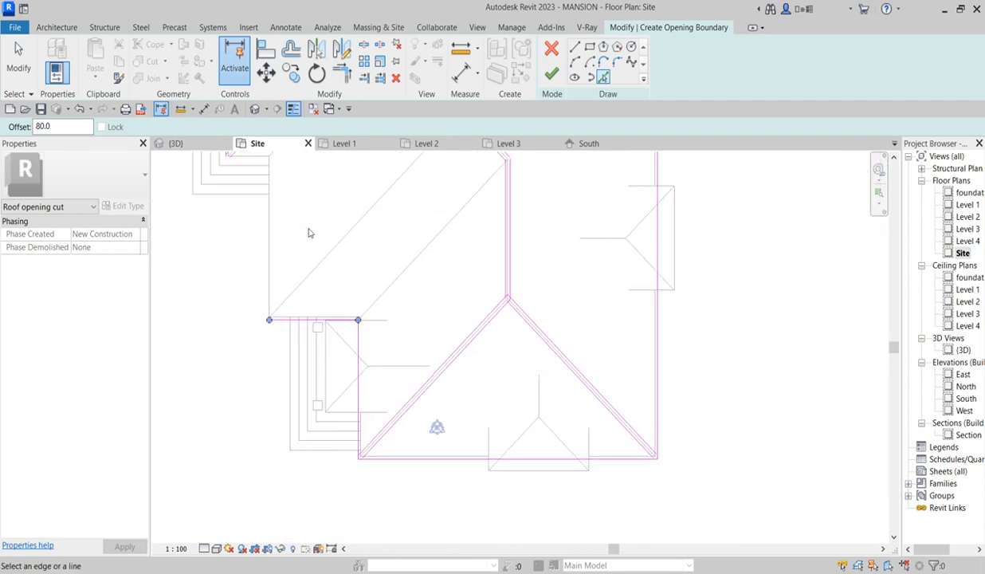
- Add 80-offset boundary lines on both sides of the long diagonal running southwest from the short central ridge
{"action": "scroll", "coordinate": [365, 217], "scroll_direction": "up", "scroll_amount": 5}
{"action": "left_click", "coordinate": [363, 225]}
{"action": "scroll", "coordinate": [438, 319], "scroll_direction": "down", "scroll_amount": 2}
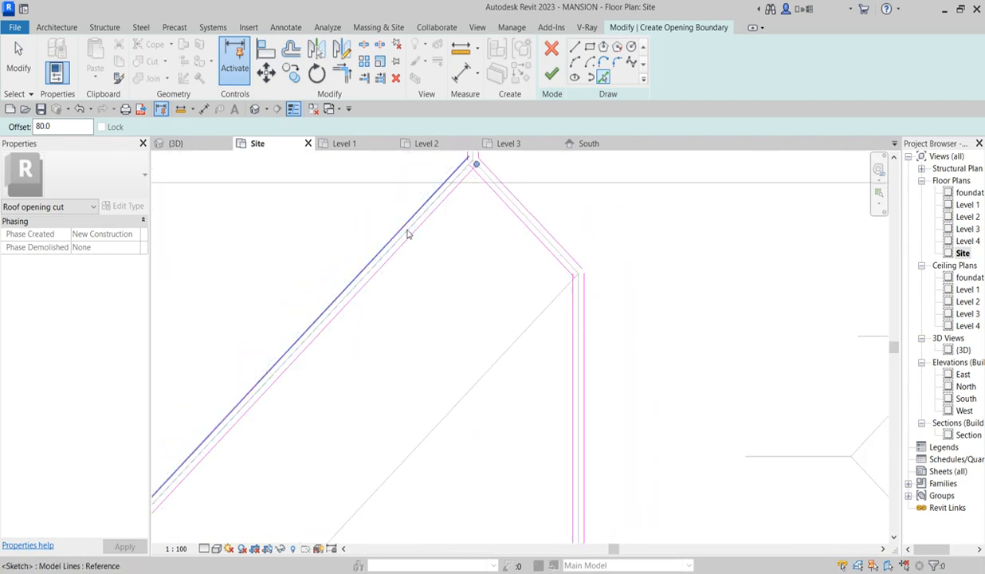
- Add 80-offset boundary lines along the remaining west eave and the short eave beneath the west wing
{"action": "scroll", "coordinate": [429, 288], "scroll_direction": "down", "scroll_amount": 4}
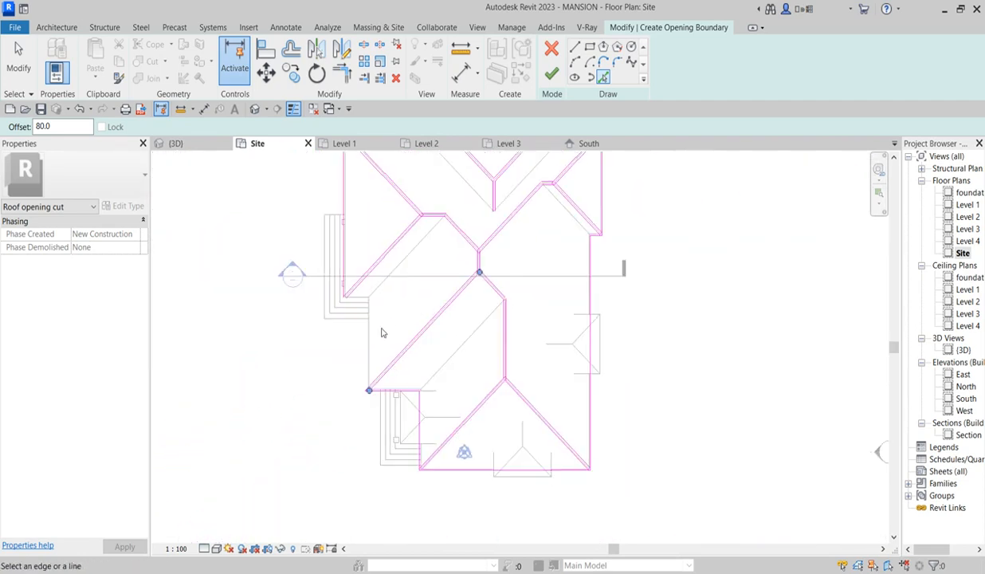
{"action": "scroll", "coordinate": [382, 333], "scroll_direction": "up", "scroll_amount": 3}
{"action": "scroll", "coordinate": [332, 279], "scroll_direction": "up", "scroll_amount": 3}
{"action": "scroll", "coordinate": [333, 280], "scroll_direction": "down", "scroll_amount": 6}
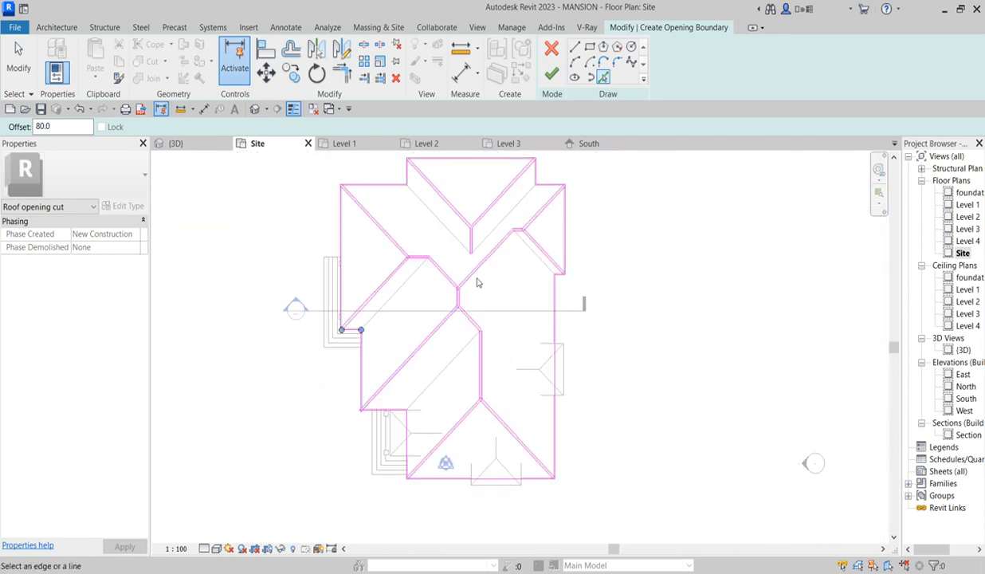
- Trim the eave and hip boundary lines to meet at the west wing's northwest corner
{"action": "scroll", "coordinate": [458, 215], "scroll_direction": "up", "scroll_amount": 2}
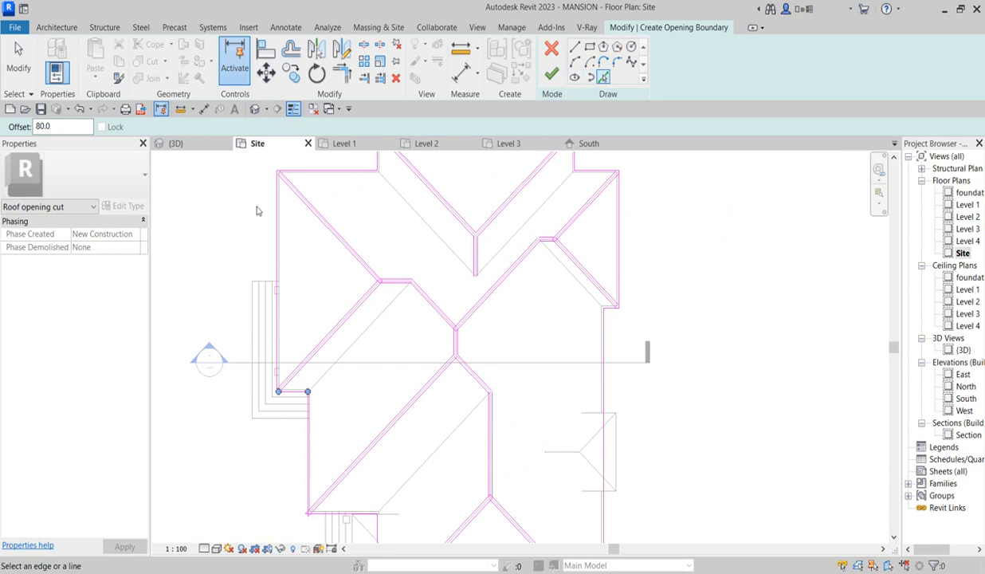
{"action": "left_click", "coordinate": [341, 72]}
{"action": "scroll", "coordinate": [287, 179], "scroll_direction": "up", "scroll_amount": 2}
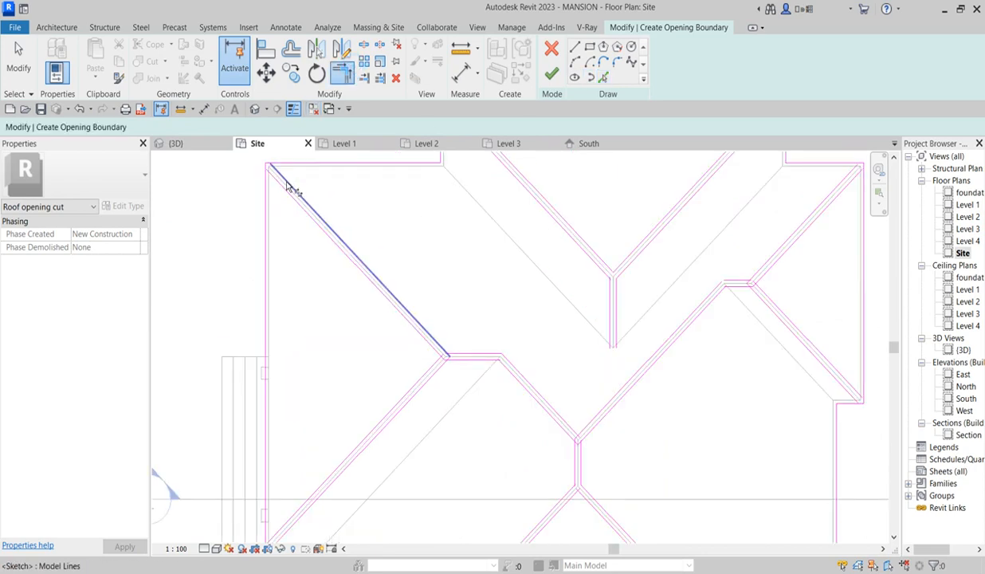
{"action": "scroll", "coordinate": [315, 182], "scroll_direction": "down", "scroll_amount": 5}
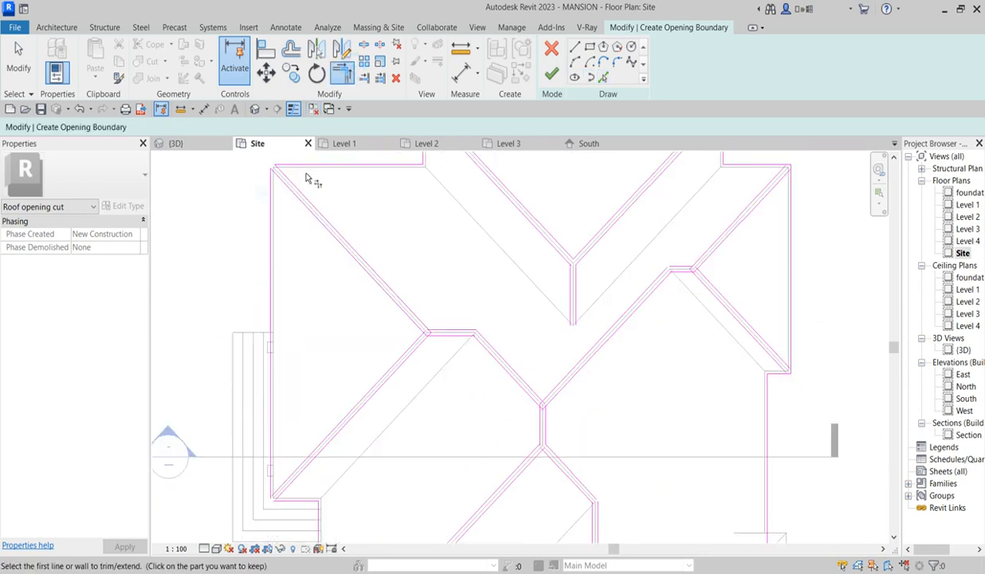
- Trim the boundary lines into corners at the west wing's southwest corner and the long diagonal's southwest end
{"action": "scroll", "coordinate": [335, 343], "scroll_direction": "up", "scroll_amount": 5}
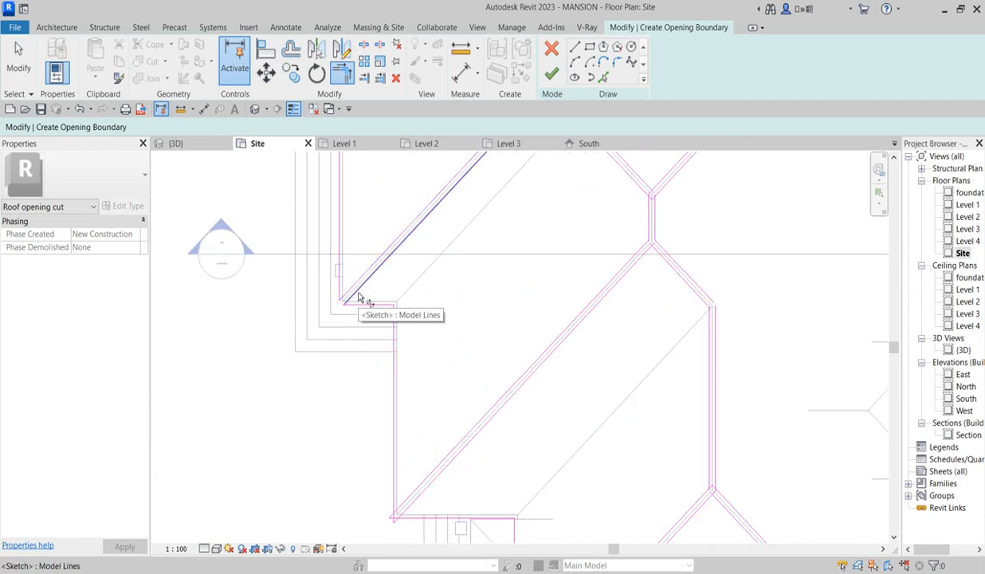
{"action": "scroll", "coordinate": [363, 299], "scroll_direction": "up", "scroll_amount": 2}
{"action": "scroll", "coordinate": [414, 345], "scroll_direction": "down", "scroll_amount": 3}
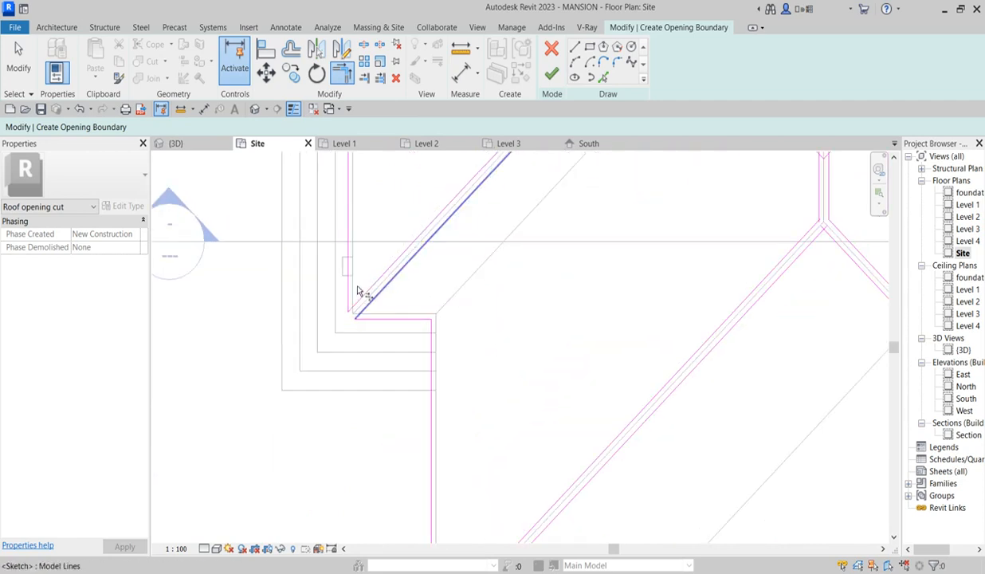
{"action": "scroll", "coordinate": [400, 435], "scroll_direction": "up", "scroll_amount": 3}
{"action": "left_click", "coordinate": [397, 429]}
{"action": "left_click", "coordinate": [446, 458]}
{"action": "left_click", "coordinate": [431, 477]}
- Trim the eave and hip boundary lines into corners at both ends of the south eave
{"action": "scroll", "coordinate": [452, 478], "scroll_direction": "down", "scroll_amount": 8}
{"action": "scroll", "coordinate": [519, 470], "scroll_direction": "up", "scroll_amount": 8}
{"action": "left_click", "coordinate": [539, 433]}
{"action": "scroll", "coordinate": [486, 438], "scroll_direction": "down", "scroll_amount": 4}
{"action": "scroll", "coordinate": [829, 431], "scroll_direction": "up", "scroll_amount": 3}
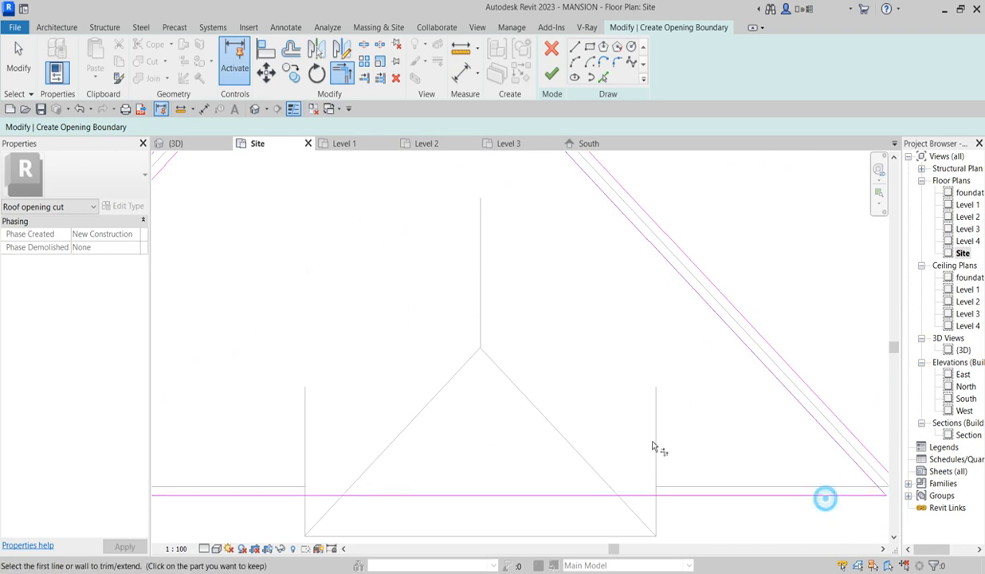
{"action": "left_click", "coordinate": [805, 490]}
{"action": "scroll", "coordinate": [805, 490], "scroll_direction": "down", "scroll_amount": 4}
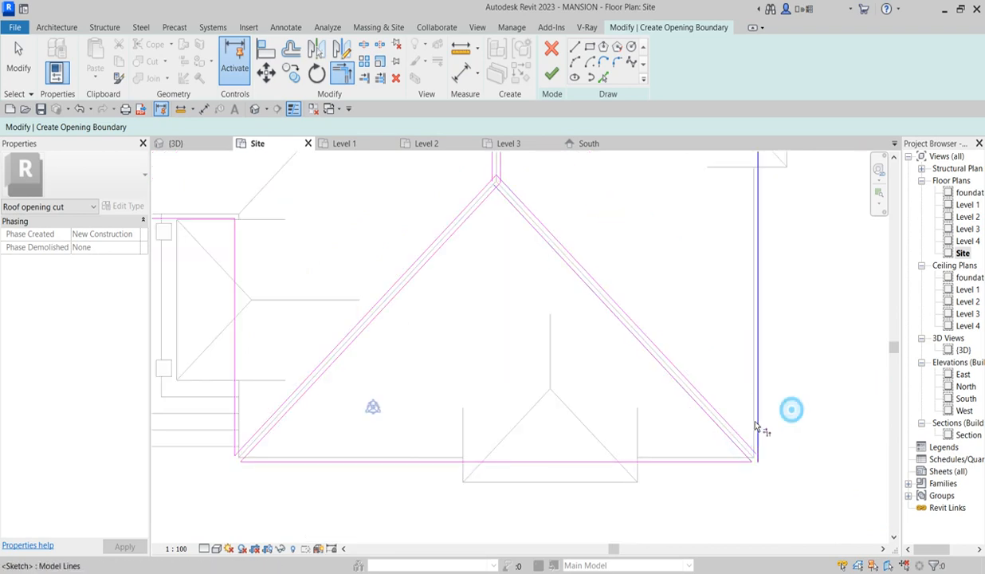
{"action": "left_click", "coordinate": [742, 433]}
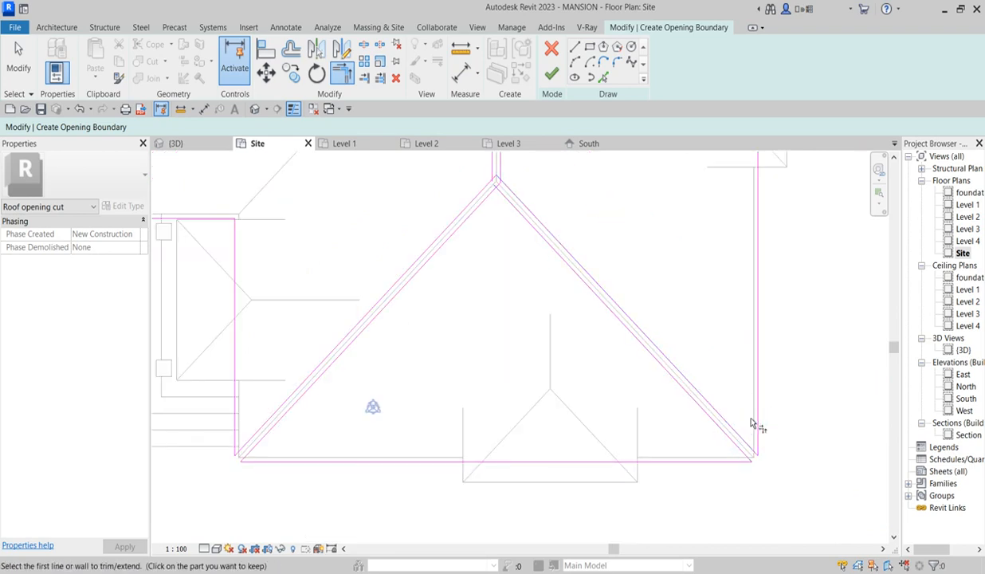
- Trim the eave and hip boundary lines at the east wing's southeast and northeast corners
{"action": "scroll", "coordinate": [725, 439], "scroll_direction": "down", "scroll_amount": 5}
{"action": "scroll", "coordinate": [606, 415], "scroll_direction": "up", "scroll_amount": 8}
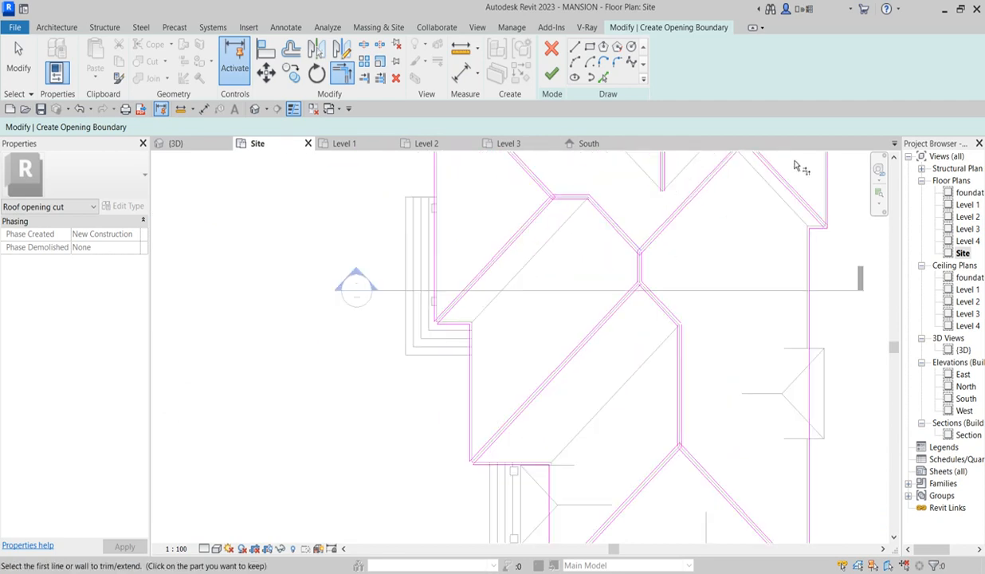
{"action": "left_click", "coordinate": [677, 338]}
{"action": "left_click", "coordinate": [739, 345]}
{"action": "left_click", "coordinate": [687, 421]}
{"action": "scroll", "coordinate": [674, 463], "scroll_direction": "down", "scroll_amount": 3}
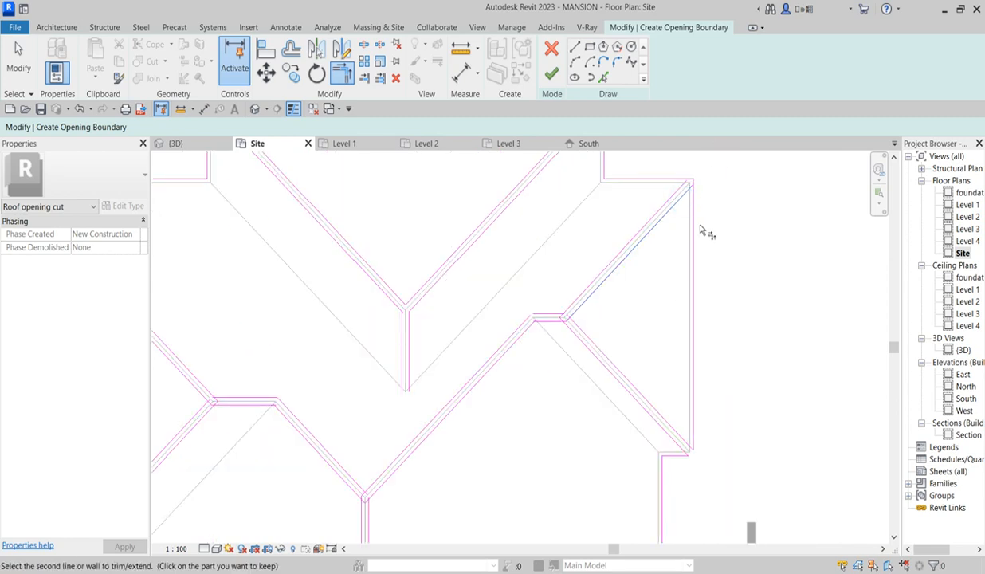
- Trim the eave and hip boundary lines at the north projection's northeast corner
{"action": "scroll", "coordinate": [594, 239], "scroll_direction": "down", "scroll_amount": 3}
{"action": "scroll", "coordinate": [619, 244], "scroll_direction": "up", "scroll_amount": 5}
{"action": "left_click", "coordinate": [602, 232]}
{"action": "left_click", "coordinate": [618, 235]}
{"action": "left_click", "coordinate": [583, 235]}
{"action": "left_click", "coordinate": [582, 210]}
- Trim the eave and hip boundary lines at the north projection's northwest corner
{"action": "scroll", "coordinate": [504, 293], "scroll_direction": "down", "scroll_amount": 3}
{"action": "scroll", "coordinate": [352, 249], "scroll_direction": "up", "scroll_amount": 5}
{"action": "left_click", "coordinate": [341, 254]}
{"action": "left_click", "coordinate": [356, 235]}
{"action": "left_click", "coordinate": [336, 268]}
{"action": "left_click", "coordinate": [312, 279]}
- Pick boundary lines with 0 offset along the two valleys that meet at the north projection's ridge end
{"action": "scroll", "coordinate": [366, 261], "scroll_direction": "down", "scroll_amount": 5}
{"action": "scroll", "coordinate": [313, 277], "scroll_direction": "up", "scroll_amount": 4}
{"action": "scroll", "coordinate": [562, 339], "scroll_direction": "down", "scroll_amount": 3}
{"action": "scroll", "coordinate": [566, 343], "scroll_direction": "up", "scroll_amount": 3}
{"action": "left_click", "coordinate": [605, 78]}
{"action": "scroll", "coordinate": [504, 411], "scroll_direction": "up", "scroll_amount": 2}
{"action": "left_click", "coordinate": [526, 354]}
- Examine the opening boundary around the west, central and south roof valleys for edges still without lines
{"action": "scroll", "coordinate": [487, 279], "scroll_direction": "down", "scroll_amount": 6}
{"action": "scroll", "coordinate": [375, 329], "scroll_direction": "up", "scroll_amount": 4}
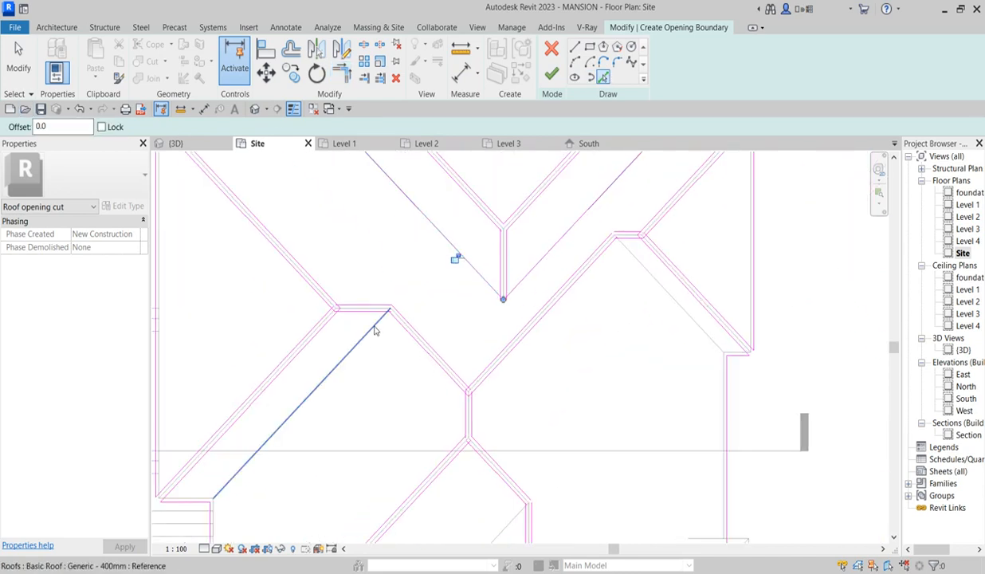
{"action": "scroll", "coordinate": [373, 327], "scroll_direction": "down", "scroll_amount": 2}
{"action": "scroll", "coordinate": [478, 411], "scroll_direction": "down", "scroll_amount": 4}
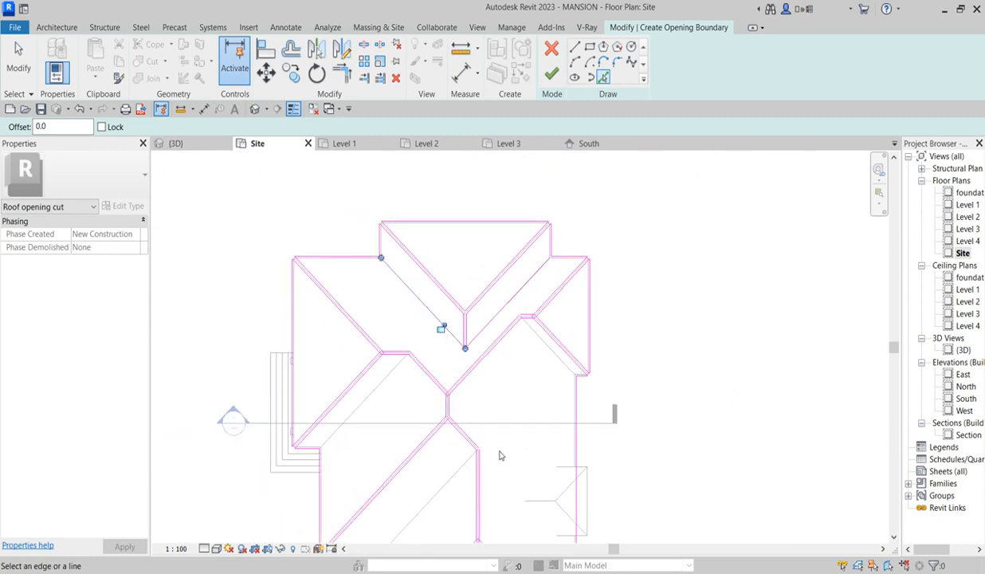
{"action": "scroll", "coordinate": [514, 352], "scroll_direction": "down", "scroll_amount": 3}
{"action": "scroll", "coordinate": [492, 484], "scroll_direction": "up", "scroll_amount": 4}
{"action": "scroll", "coordinate": [511, 399], "scroll_direction": "down", "scroll_amount": 5}
{"action": "scroll", "coordinate": [533, 245], "scroll_direction": "up", "scroll_amount": 6}
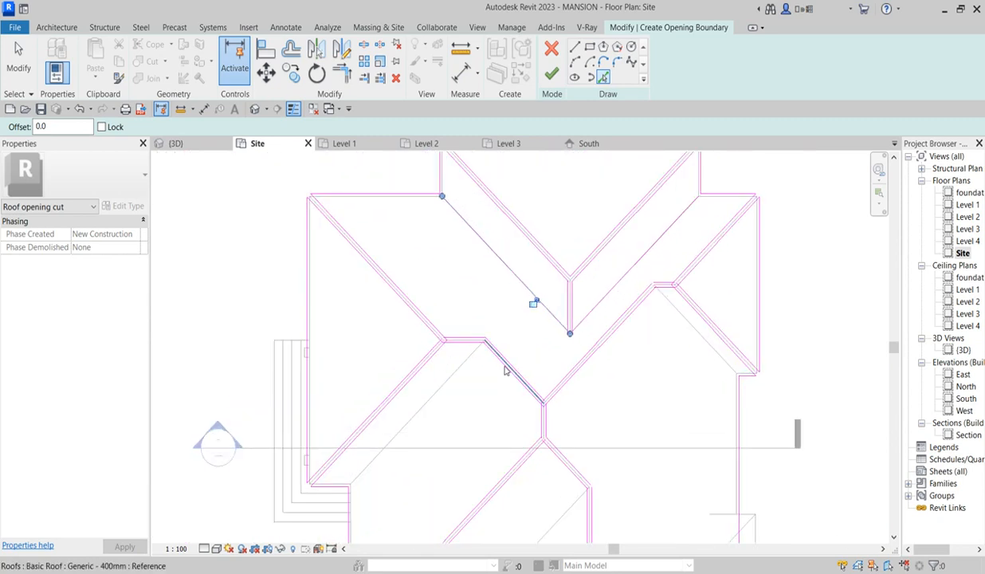
- Trim the ridge offset lines and valley lines into a closed point at the south end of the north projection's ridge
{"action": "key", "text": "Escape"}
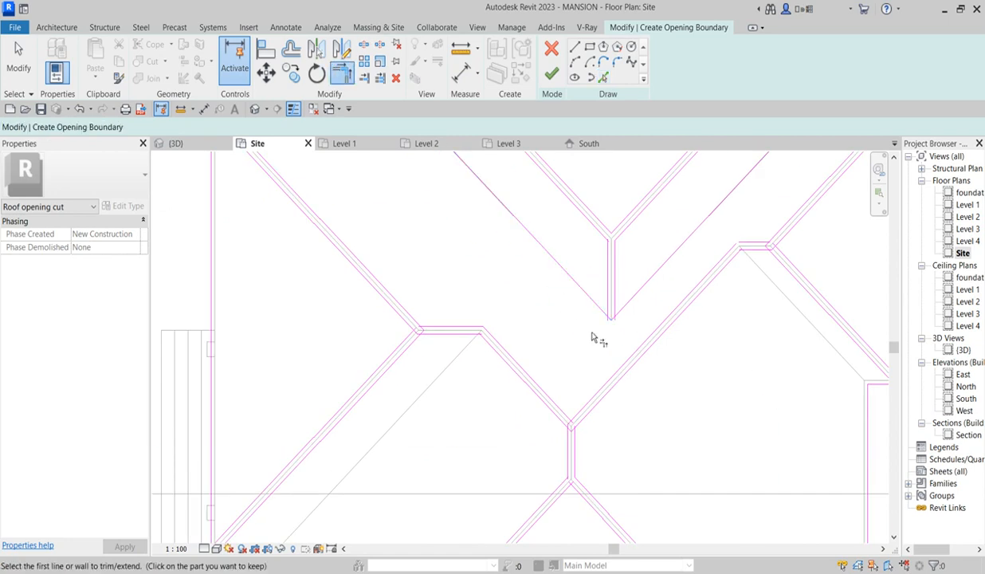
{"action": "scroll", "coordinate": [609, 315], "scroll_direction": "up", "scroll_amount": 2}
{"action": "scroll", "coordinate": [605, 308], "scroll_direction": "up", "scroll_amount": 2}
{"action": "left_click", "coordinate": [602, 302]}
{"action": "left_click", "coordinate": [603, 333]}
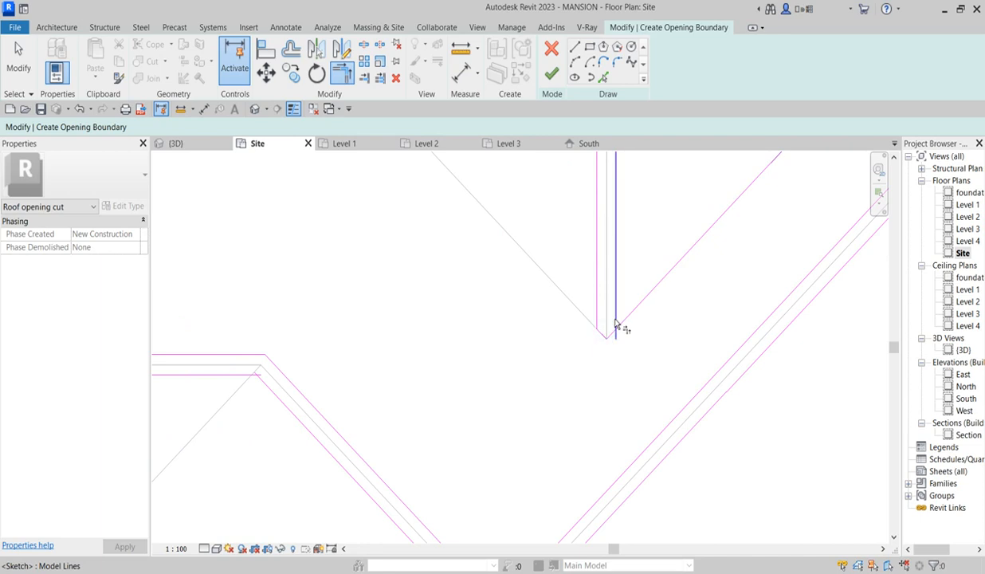
{"action": "scroll", "coordinate": [620, 354], "scroll_direction": "down", "scroll_amount": 2}
{"action": "scroll", "coordinate": [488, 345], "scroll_direction": "up", "scroll_amount": 2}
{"action": "scroll", "coordinate": [827, 308], "scroll_direction": "up", "scroll_amount": 2}
{"action": "scroll", "coordinate": [738, 367], "scroll_direction": "up", "scroll_amount": 3}
{"action": "scroll", "coordinate": [578, 356], "scroll_direction": "down", "scroll_amount": 5}
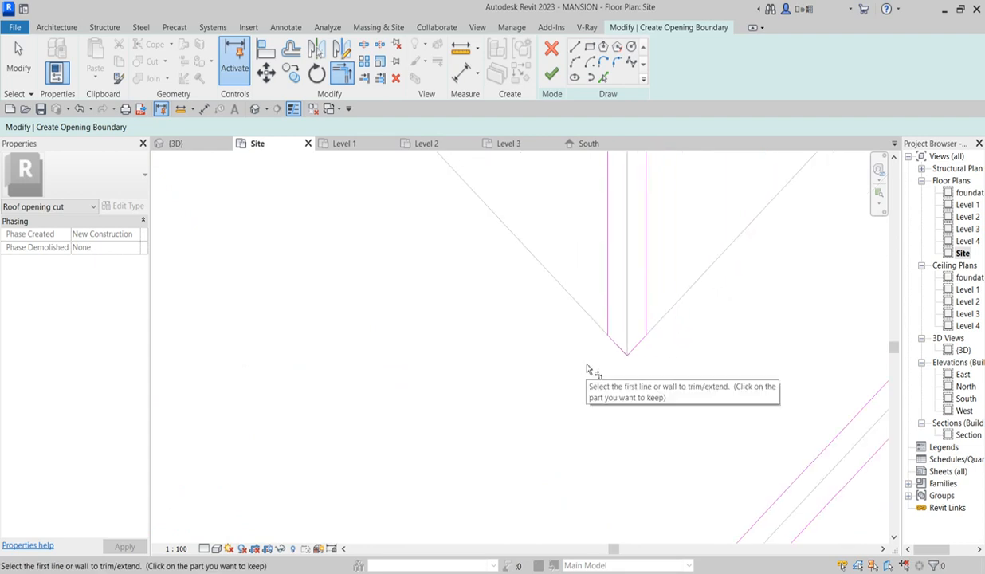
- Trim the lower offset line of the west short ridge to the adjoining slanted boundary line at its east end
{"action": "scroll", "coordinate": [446, 431], "scroll_direction": "up", "scroll_amount": 2}
{"action": "scroll", "coordinate": [263, 415], "scroll_direction": "up", "scroll_amount": 2}
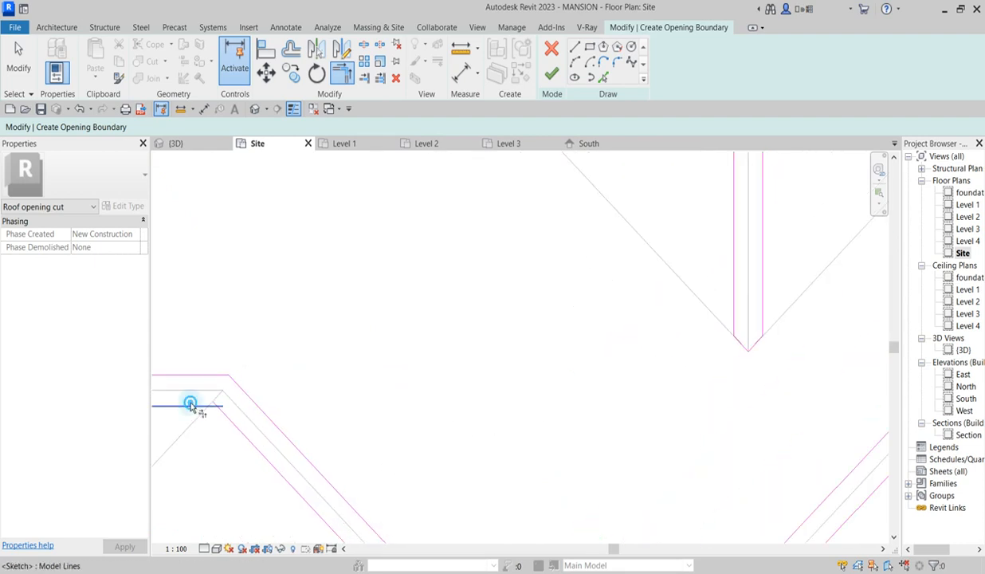
{"action": "key", "text": "t"}
{"action": "key", "text": "r"}
{"action": "scroll", "coordinate": [579, 357], "scroll_direction": "down", "scroll_amount": 4}
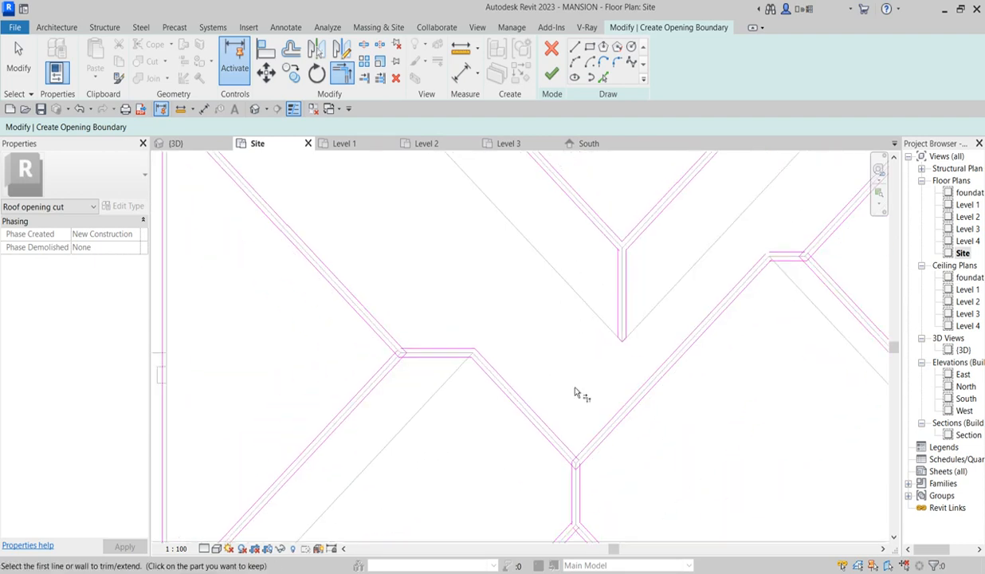
- Trim the slanted boundary lines and ridge lines where they meet at the central short ridge's north end
{"action": "scroll", "coordinate": [575, 530], "scroll_direction": "up", "scroll_amount": 2}
{"action": "left_click", "coordinate": [570, 435]}
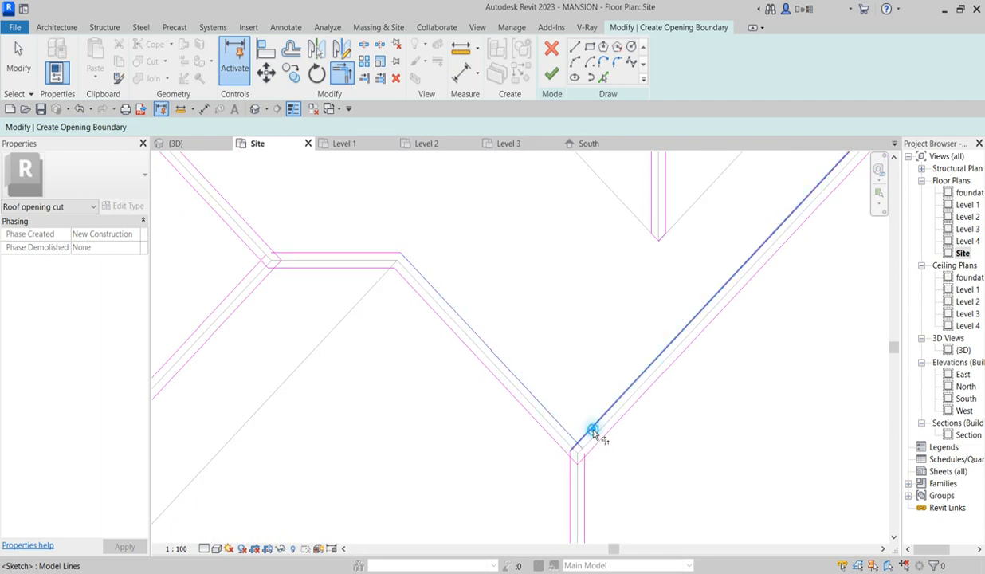
{"action": "left_click", "coordinate": [594, 434]}
{"action": "left_click", "coordinate": [585, 462]}
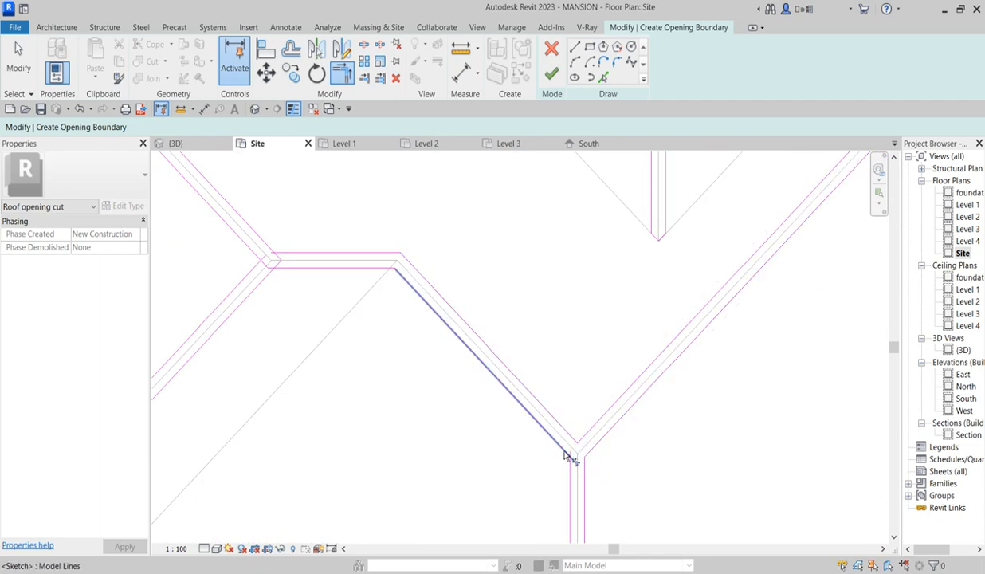
{"action": "left_click", "coordinate": [572, 469]}
- Trim the ridge and slanted boundary lines at the central short ridge's south end
{"action": "scroll", "coordinate": [598, 263], "scroll_direction": "down", "scroll_amount": 3}
{"action": "scroll", "coordinate": [604, 408], "scroll_direction": "up", "scroll_amount": 4}
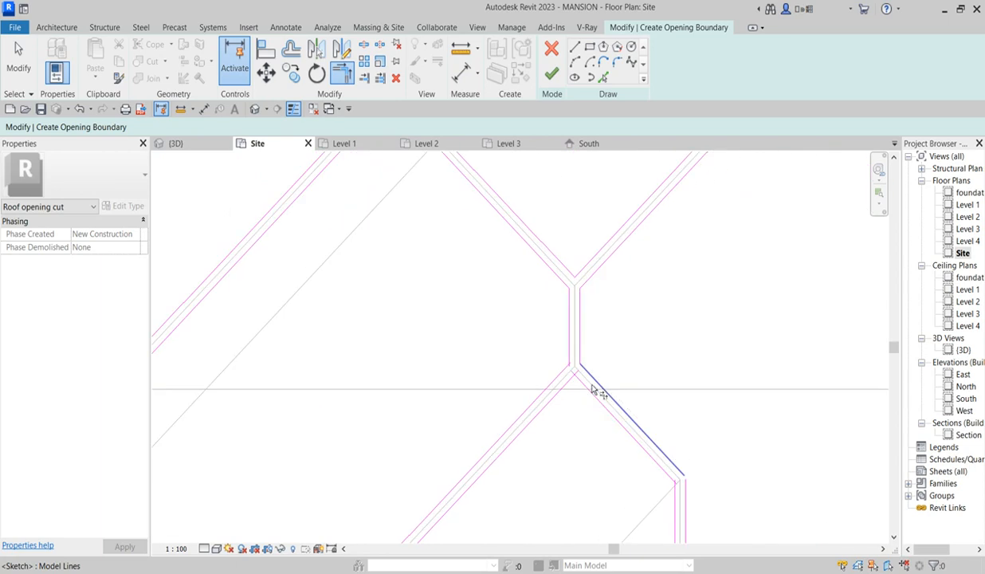
{"action": "left_click", "coordinate": [556, 312]}
{"action": "left_click", "coordinate": [541, 365]}
{"action": "left_click", "coordinate": [553, 383]}
{"action": "left_click", "coordinate": [585, 389]}
- Trim the boundary lines at the bend where the slanted lines meet the south ridge's north end
{"action": "scroll", "coordinate": [590, 279], "scroll_direction": "down", "scroll_amount": 3}
{"action": "scroll", "coordinate": [677, 474], "scroll_direction": "up", "scroll_amount": 2}
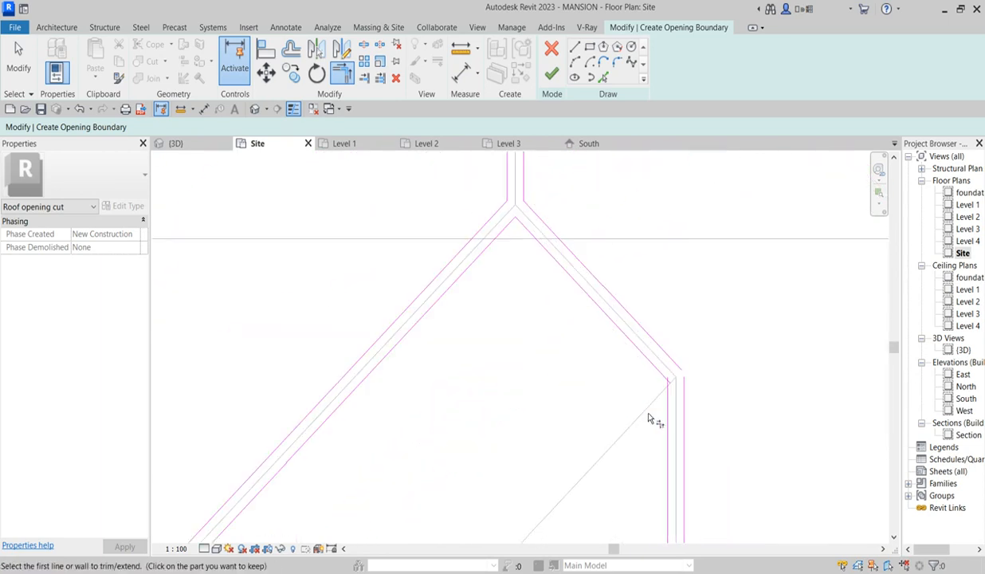
{"action": "left_click", "coordinate": [671, 360]}
{"action": "left_click", "coordinate": [687, 390]}
{"action": "scroll", "coordinate": [634, 257], "scroll_direction": "down", "scroll_amount": 4}
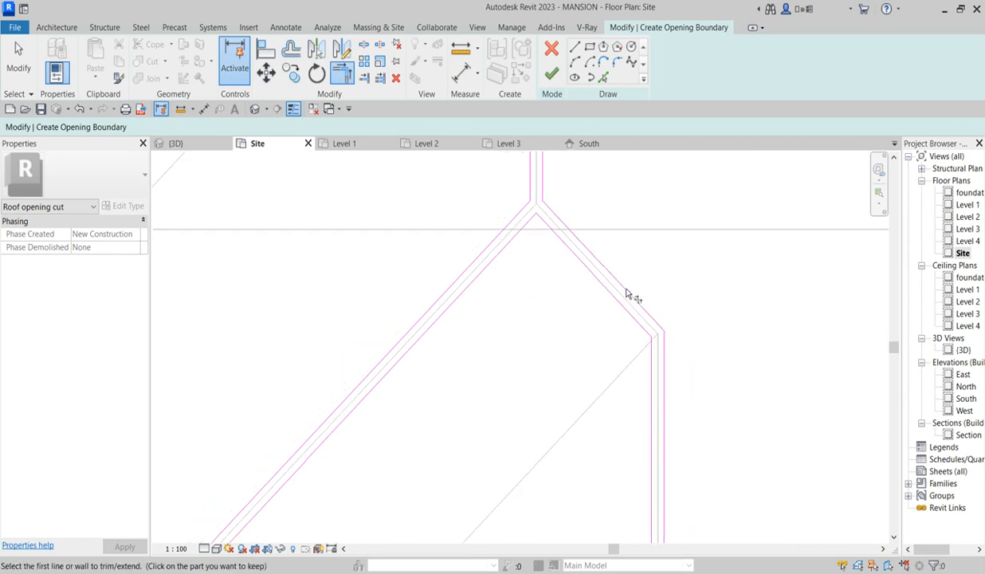
- Trim the ridge and hip boundary lines at the south ridge's south end
{"action": "scroll", "coordinate": [603, 403], "scroll_direction": "up", "scroll_amount": 3}
{"action": "scroll", "coordinate": [624, 447], "scroll_direction": "up", "scroll_amount": 2}
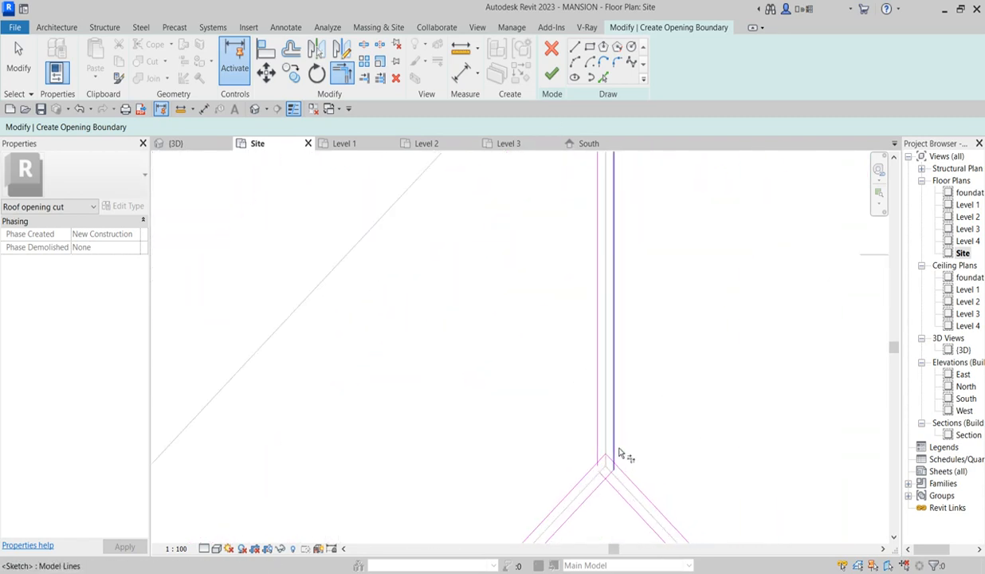
{"action": "left_click", "coordinate": [618, 435]}
{"action": "left_click", "coordinate": [624, 471]}
{"action": "left_click", "coordinate": [595, 432]}
{"action": "left_click", "coordinate": [584, 473]}
{"action": "left_click", "coordinate": [596, 491]}
{"action": "scroll", "coordinate": [605, 323], "scroll_direction": "down", "scroll_amount": 2}
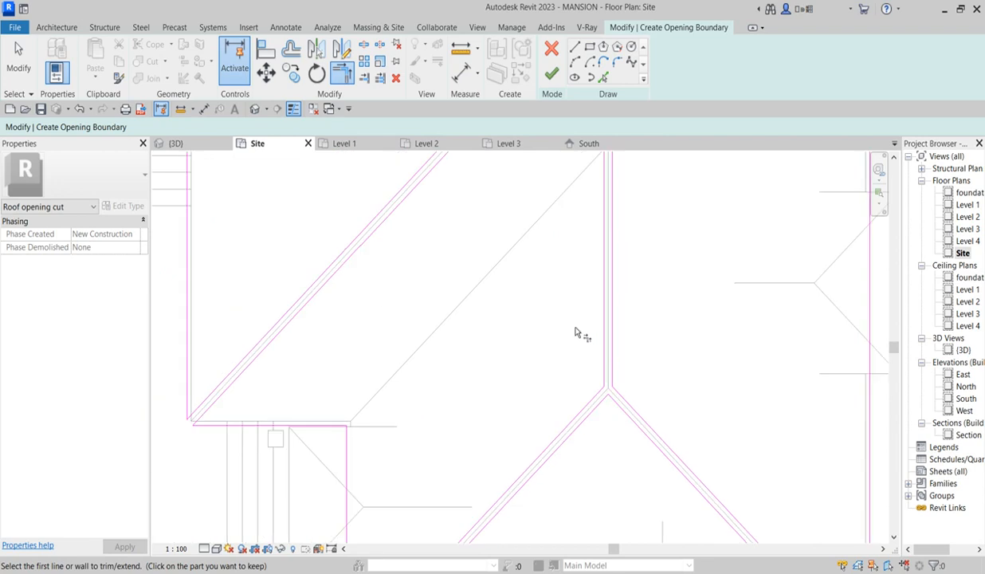
- Trim both offset lines of the east short ridge to the slanted boundary lines at its west end
{"action": "scroll", "coordinate": [656, 473], "scroll_direction": "down", "scroll_amount": 2}
{"action": "scroll", "coordinate": [710, 403], "scroll_direction": "down", "scroll_amount": 2}
{"action": "scroll", "coordinate": [659, 440], "scroll_direction": "up", "scroll_amount": 2}
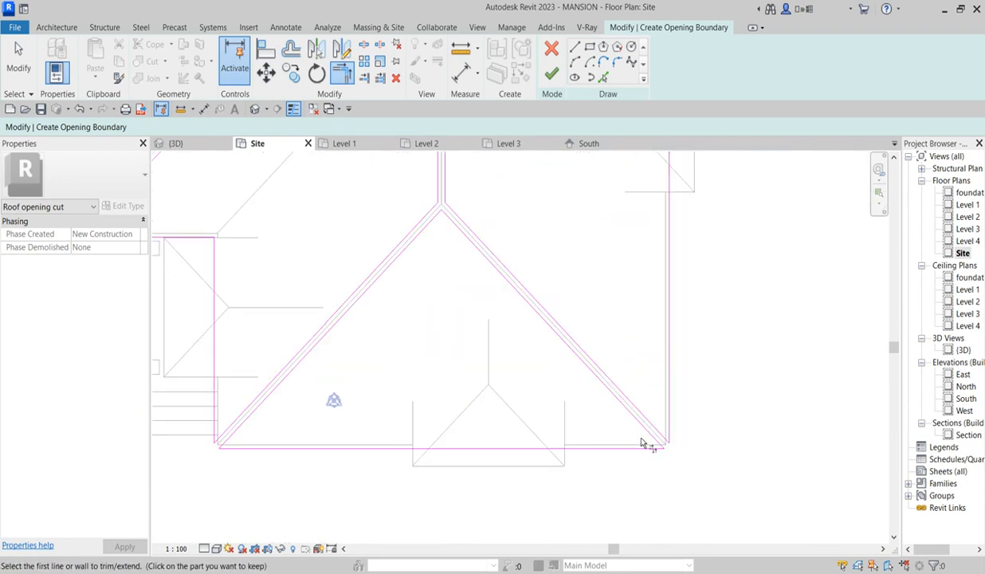
{"action": "scroll", "coordinate": [631, 352], "scroll_direction": "down", "scroll_amount": 2}
{"action": "scroll", "coordinate": [624, 214], "scroll_direction": "down", "scroll_amount": 2}
{"action": "scroll", "coordinate": [621, 291], "scroll_direction": "up", "scroll_amount": 3}
{"action": "scroll", "coordinate": [621, 290], "scroll_direction": "up", "scroll_amount": 3}
{"action": "left_click", "coordinate": [594, 274]}
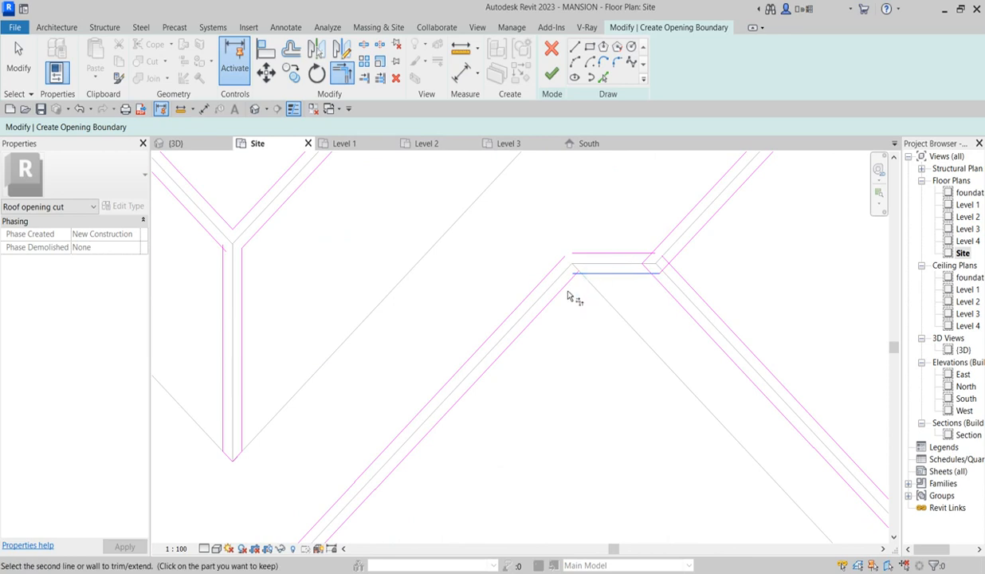
{"action": "left_click", "coordinate": [564, 288]}
{"action": "left_click", "coordinate": [592, 254]}
{"action": "left_click", "coordinate": [550, 269]}
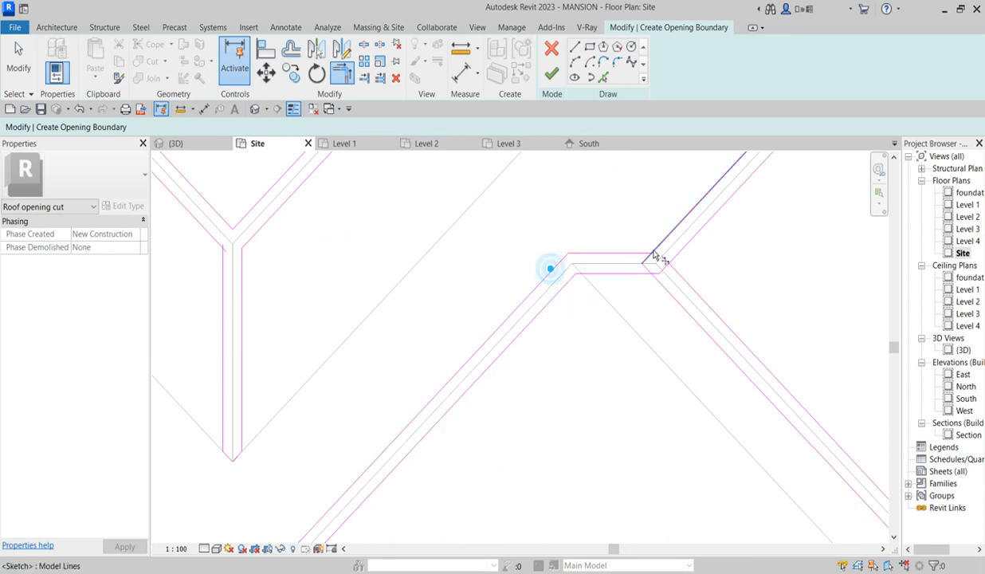
- Trim the ridge and hip boundary lines at the east short ridge's east end
{"action": "left_click", "coordinate": [632, 254]}
{"action": "left_click", "coordinate": [673, 235]}
{"action": "left_click", "coordinate": [684, 248]}
{"action": "left_click", "coordinate": [689, 277]}
{"action": "scroll", "coordinate": [642, 335], "scroll_direction": "down", "scroll_amount": 5}
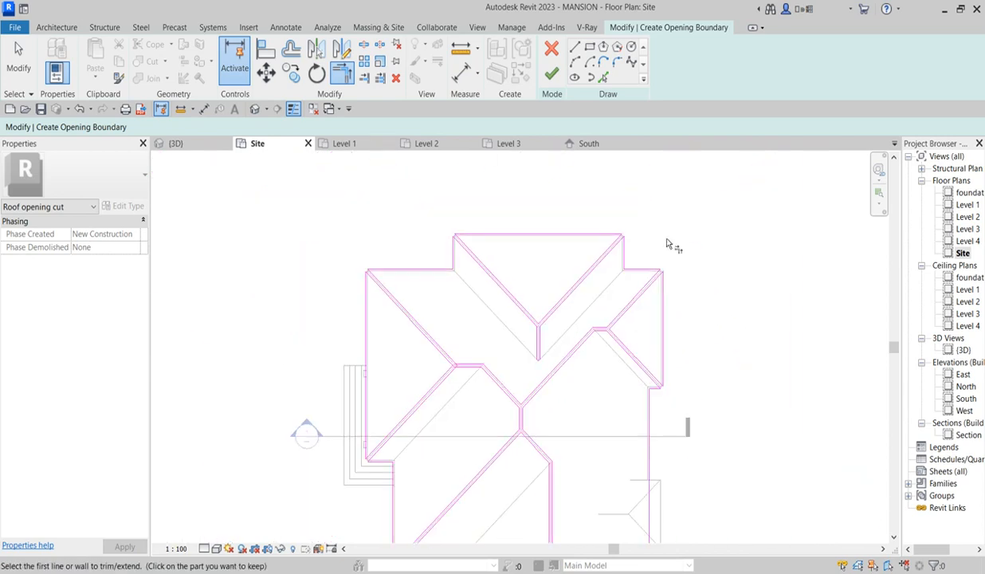
- Trim the ridge line to the hip line at the north end of the north projection's ridge
{"action": "scroll", "coordinate": [725, 326], "scroll_direction": "up", "scroll_amount": 5}
{"action": "left_click", "coordinate": [374, 445]}
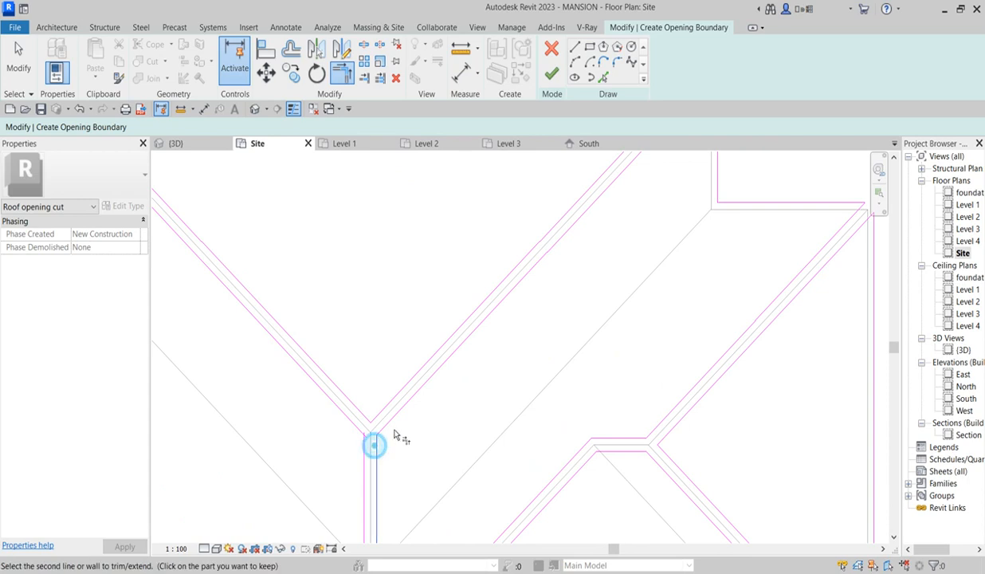
{"action": "left_click", "coordinate": [353, 430]}
- Trim the ridge and hip boundary lines at the west short ridge's west end
{"action": "scroll", "coordinate": [476, 374], "scroll_direction": "down", "scroll_amount": 5}
{"action": "scroll", "coordinate": [446, 351], "scroll_direction": "up", "scroll_amount": 3}
{"action": "scroll", "coordinate": [447, 354], "scroll_direction": "up", "scroll_amount": 3}
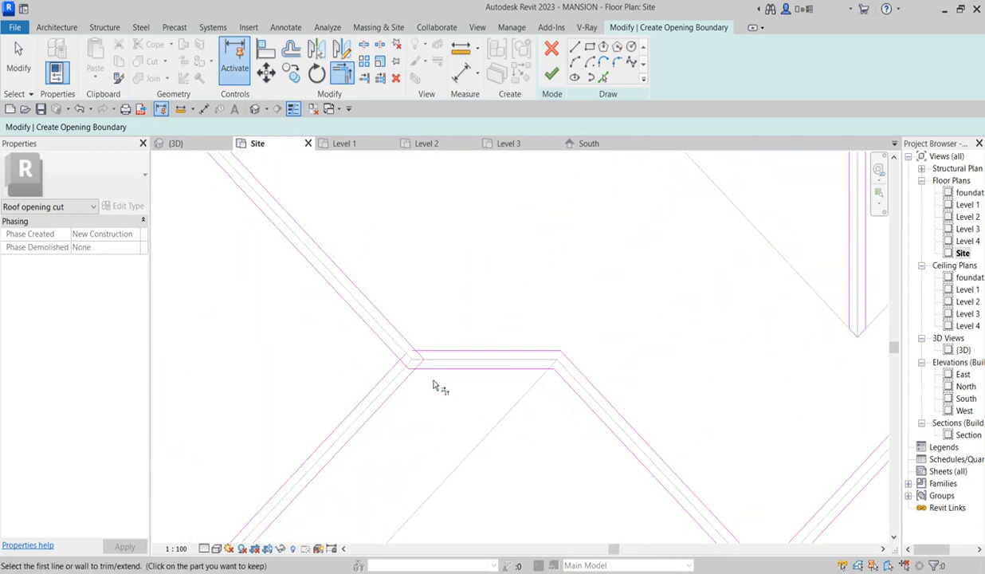
{"action": "left_click", "coordinate": [453, 335]}
{"action": "left_click", "coordinate": [389, 318]}
{"action": "left_click", "coordinate": [408, 361]}
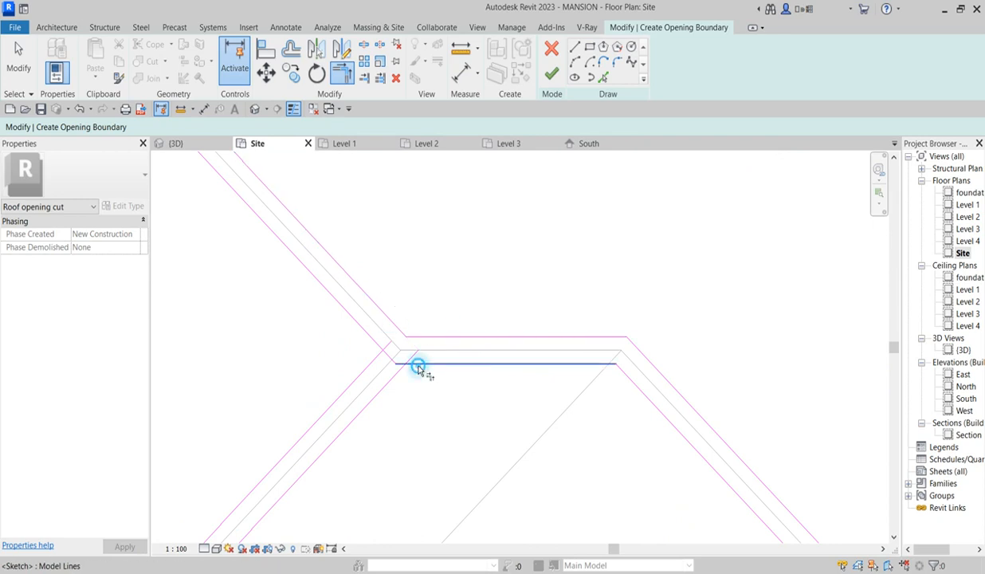
{"action": "scroll", "coordinate": [595, 369], "scroll_direction": "down", "scroll_amount": 5}
{"action": "scroll", "coordinate": [520, 365], "scroll_direction": "up", "scroll_amount": 4}
{"action": "left_click", "coordinate": [532, 358]}
{"action": "left_click", "coordinate": [532, 323]}
- Finish the opening boundary sketch to cut the main roof, and deselect the opening
{"action": "scroll", "coordinate": [561, 263], "scroll_direction": "down", "scroll_amount": 4}
{"action": "scroll", "coordinate": [460, 391], "scroll_direction": "down", "scroll_amount": 2}
{"action": "scroll", "coordinate": [556, 286], "scroll_direction": "up", "scroll_amount": 2}
{"action": "scroll", "coordinate": [513, 391], "scroll_direction": "down", "scroll_amount": 3}
{"action": "scroll", "coordinate": [507, 435], "scroll_direction": "up", "scroll_amount": 6}
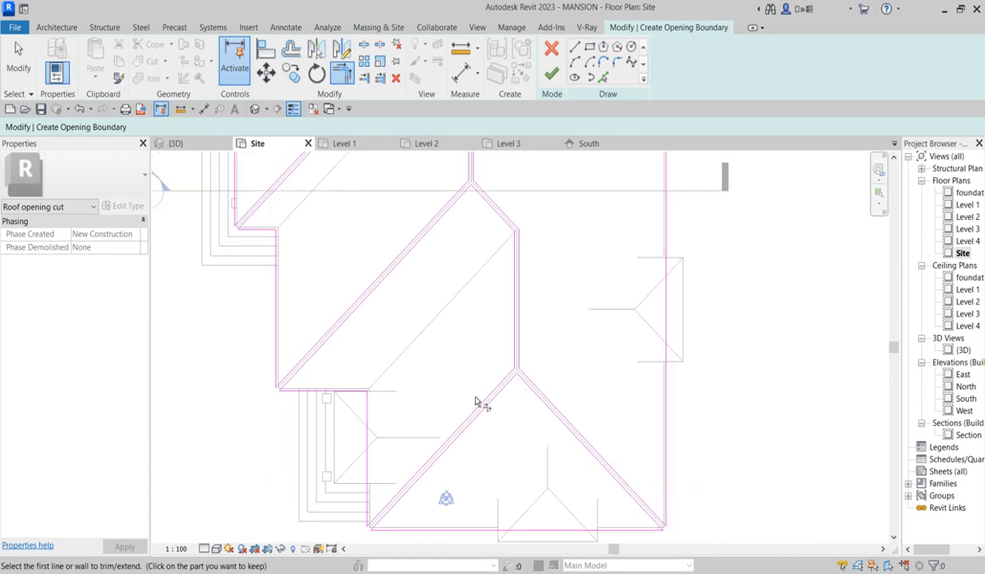
{"action": "scroll", "coordinate": [481, 399], "scroll_direction": "down", "scroll_amount": 2}
{"action": "left_click", "coordinate": [552, 73]}
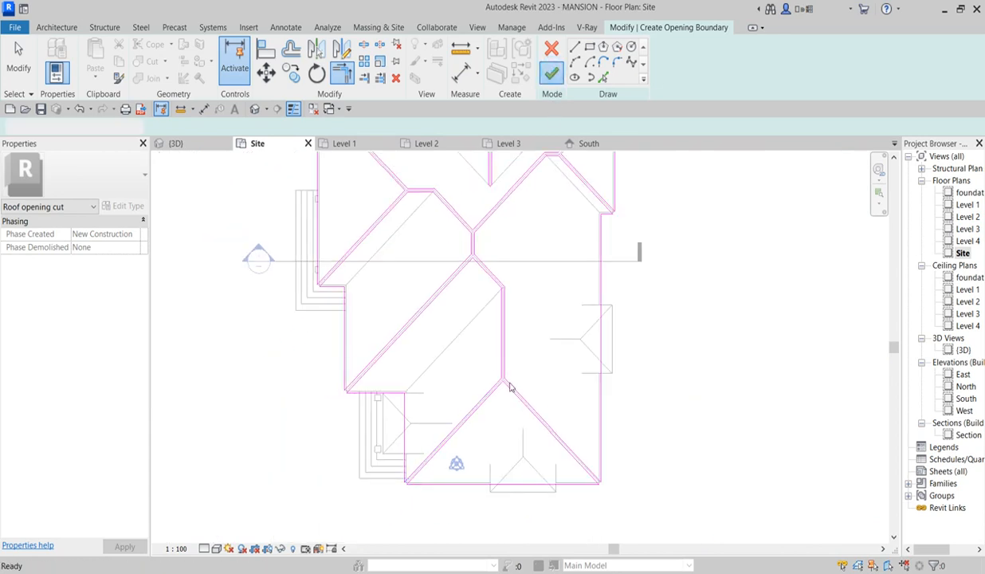
{"action": "scroll", "coordinate": [548, 372], "scroll_direction": "down", "scroll_amount": 3}
{"action": "scroll", "coordinate": [548, 372], "scroll_direction": "up", "scroll_amount": 4}
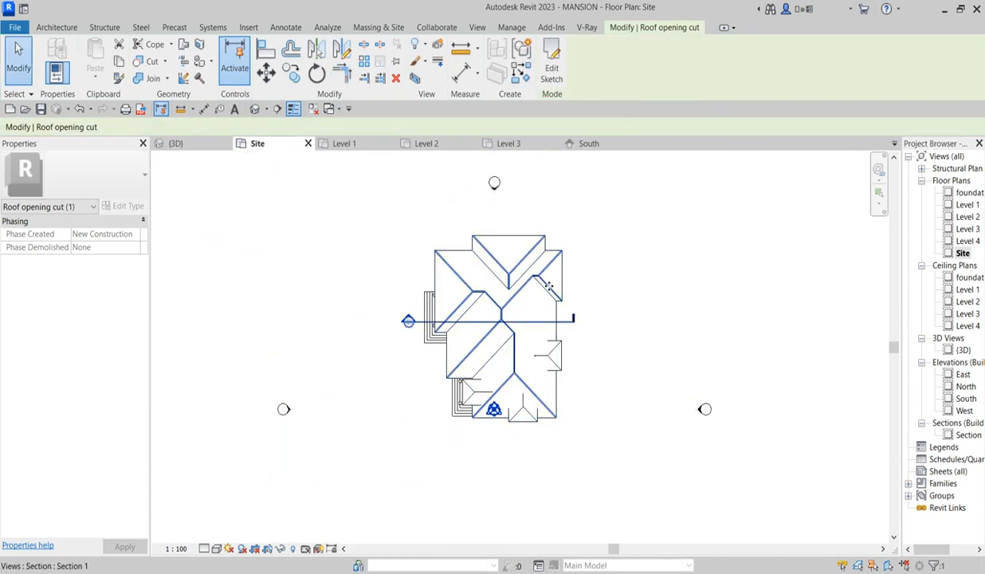
{"action": "left_click", "coordinate": [678, 287]}
{"action": "scroll", "coordinate": [558, 279], "scroll_direction": "up", "scroll_amount": 4}
{"action": "scroll", "coordinate": [536, 276], "scroll_direction": "down", "scroll_amount": 5}
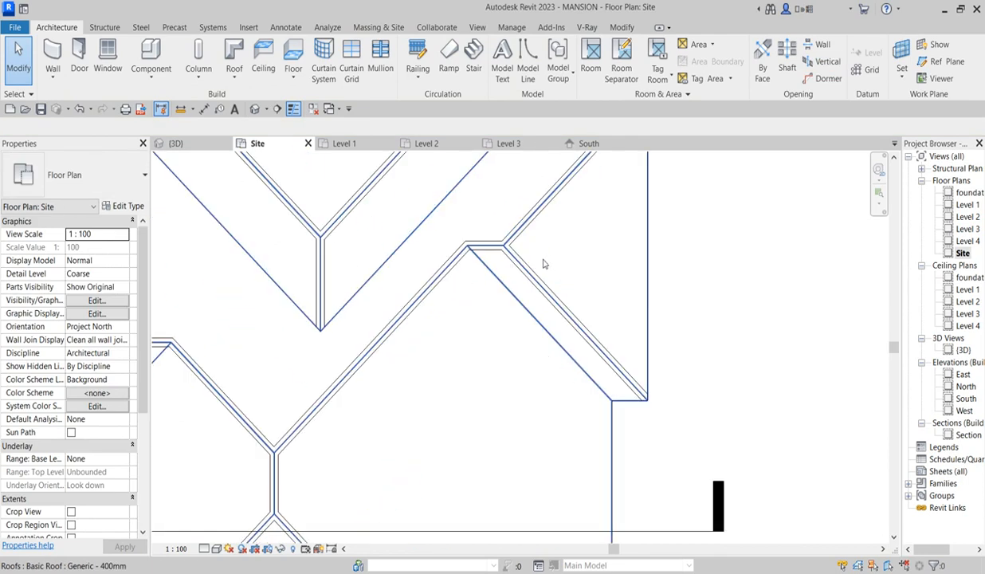
{"action": "scroll", "coordinate": [453, 348], "scroll_direction": "down", "scroll_amount": 2}
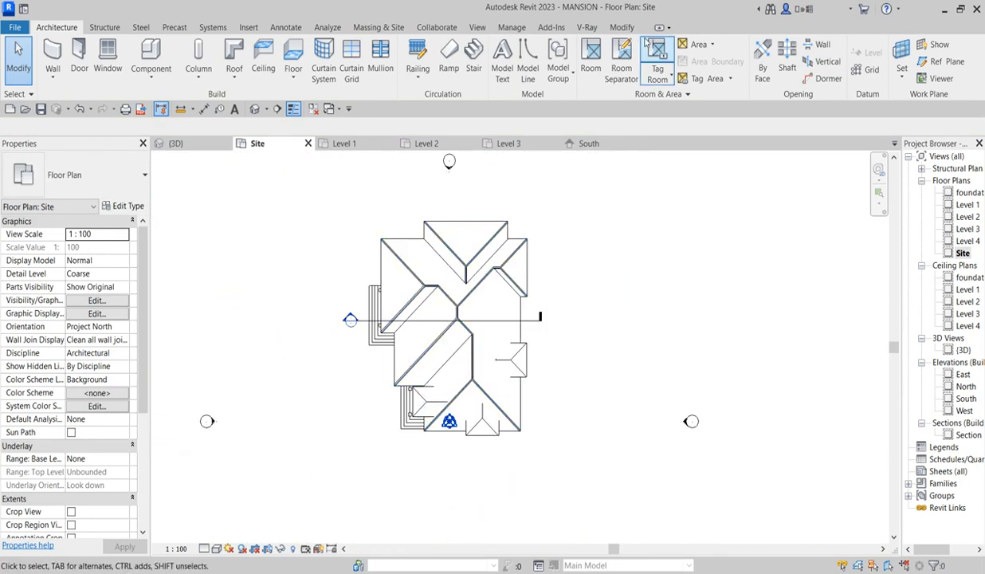
- Start a vertical opening in the small east dormer roof and set the Pick Lines offset to 80
{"action": "left_click", "coordinate": [823, 62]}
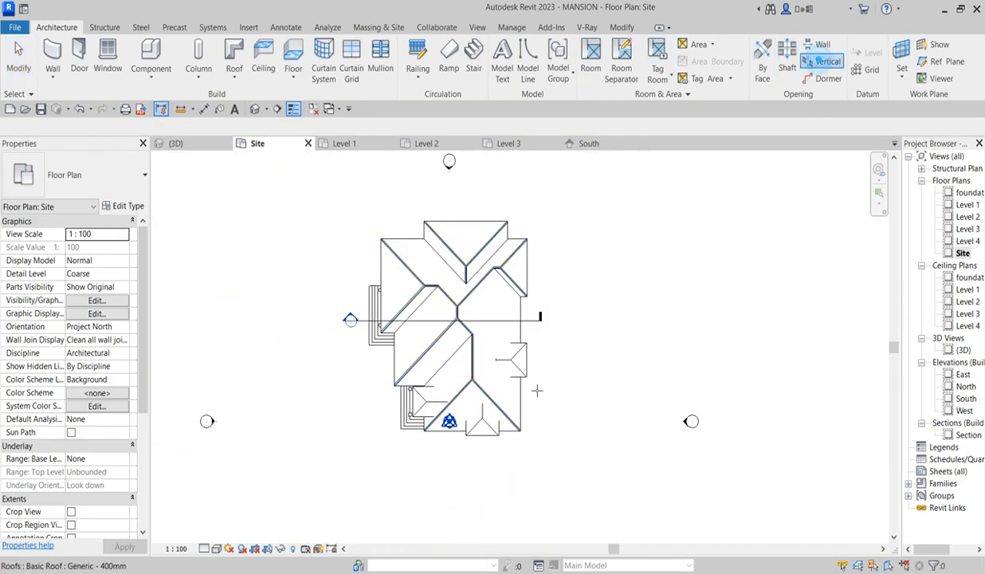
{"action": "scroll", "coordinate": [515, 359], "scroll_direction": "up", "scroll_amount": 3}
{"action": "left_click", "coordinate": [539, 357]}
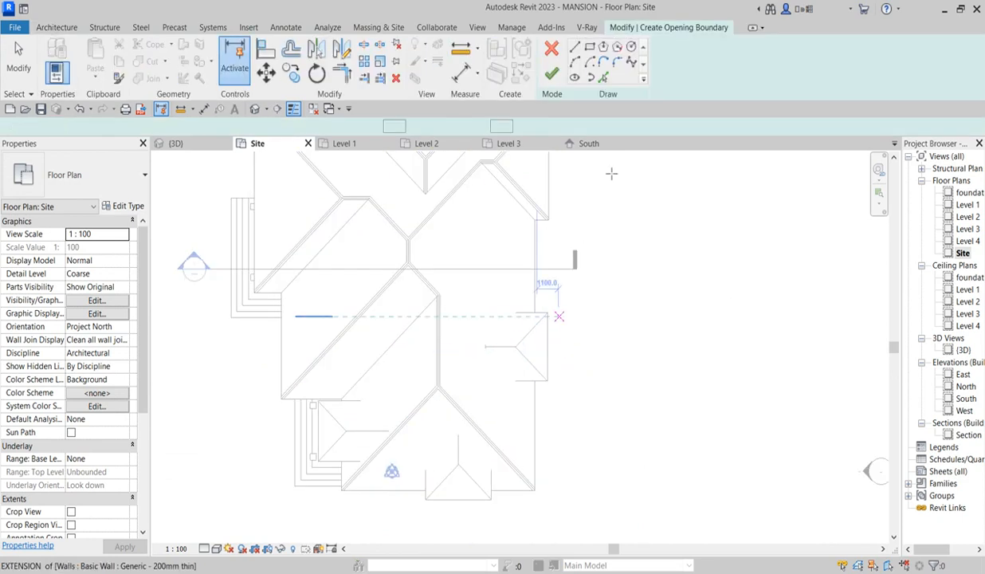
{"action": "left_click", "coordinate": [604, 77]}
{"action": "scroll", "coordinate": [490, 348], "scroll_direction": "up", "scroll_amount": 5}
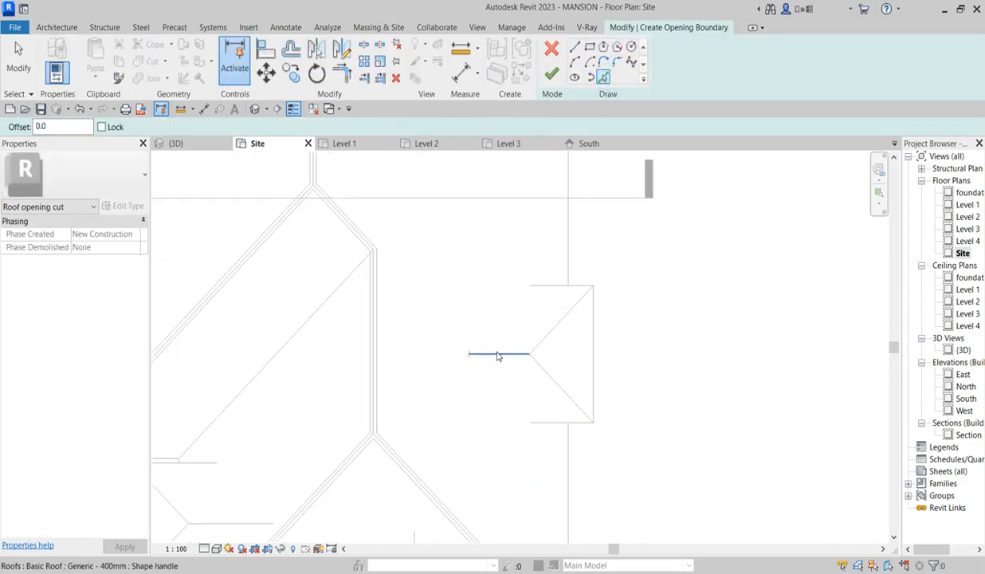
{"action": "scroll", "coordinate": [418, 367], "scroll_direction": "down", "scroll_amount": 4}
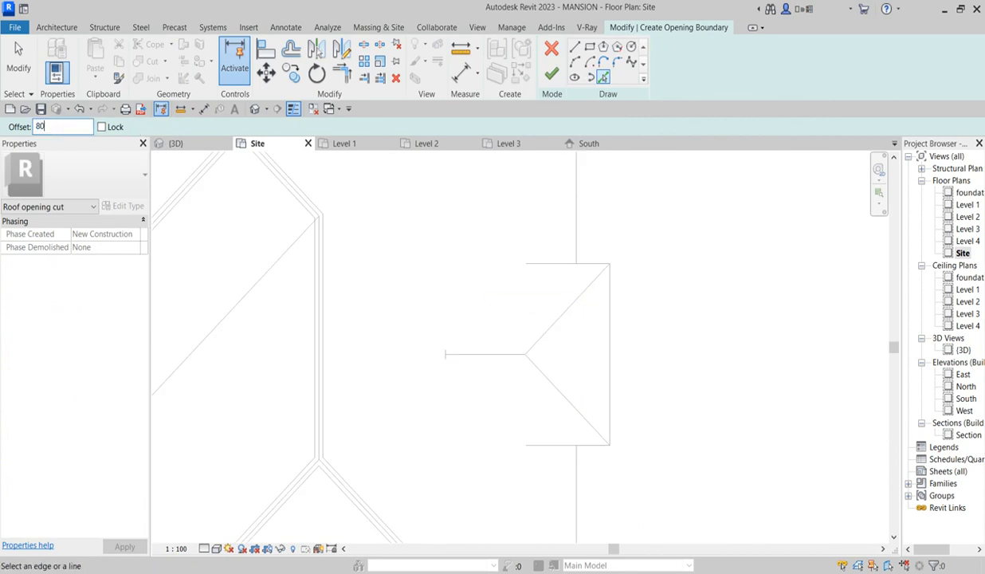
{"action": "scroll", "coordinate": [655, 288], "scroll_direction": "up", "scroll_amount": 2}
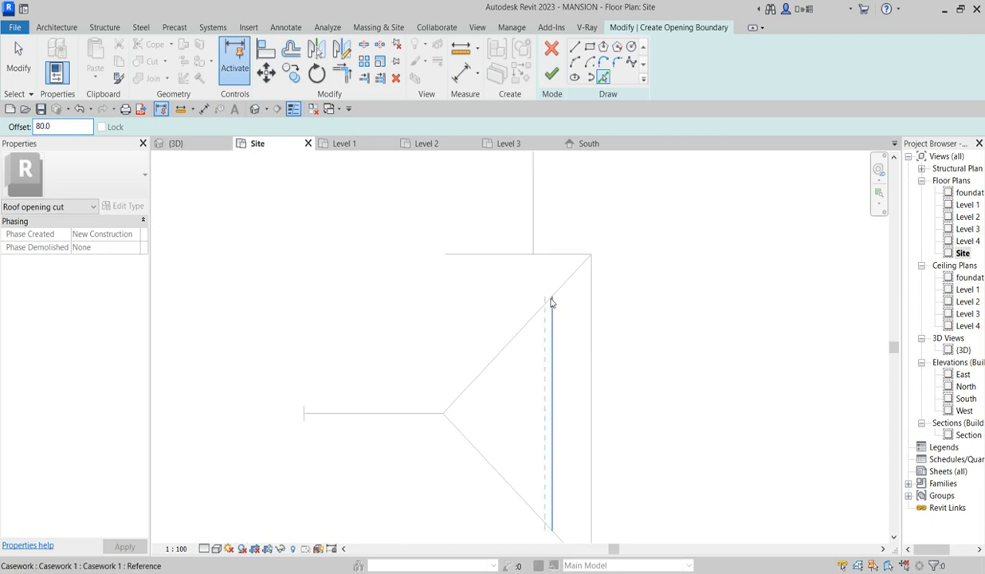
- Pick boundary lines with 80 offset along both sides of the east dormer's ridge and two hips
{"action": "scroll", "coordinate": [556, 296], "scroll_direction": "up", "scroll_amount": 3}
{"action": "left_click", "coordinate": [572, 275]}
{"action": "scroll", "coordinate": [576, 281], "scroll_direction": "down", "scroll_amount": 2}
{"action": "scroll", "coordinate": [556, 308], "scroll_direction": "down", "scroll_amount": 1}
{"action": "left_click", "coordinate": [391, 422]}
{"action": "left_click", "coordinate": [459, 464]}
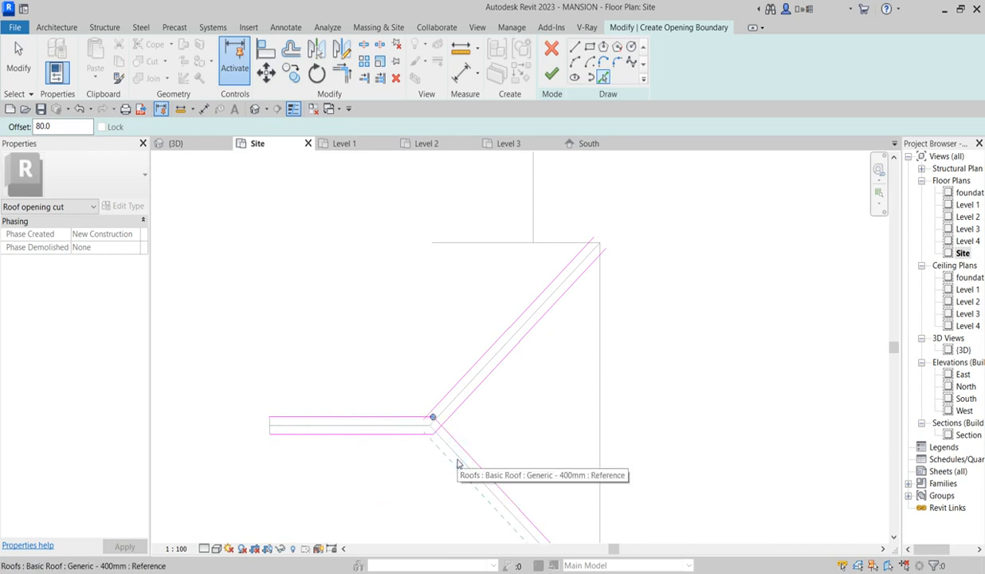
- Pick outward 80-offset boundary lines along the east dormer's east, north and south eaves
{"action": "left_click", "coordinate": [596, 392]}
{"action": "left_click", "coordinate": [567, 241]}
{"action": "scroll", "coordinate": [568, 239], "scroll_direction": "down", "scroll_amount": 2}
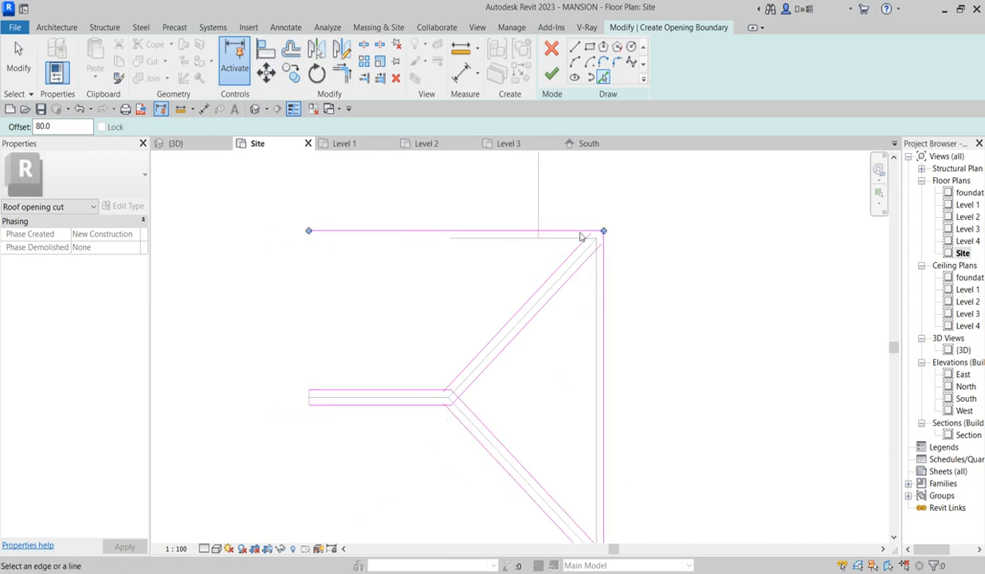
{"action": "left_click", "coordinate": [516, 516]}
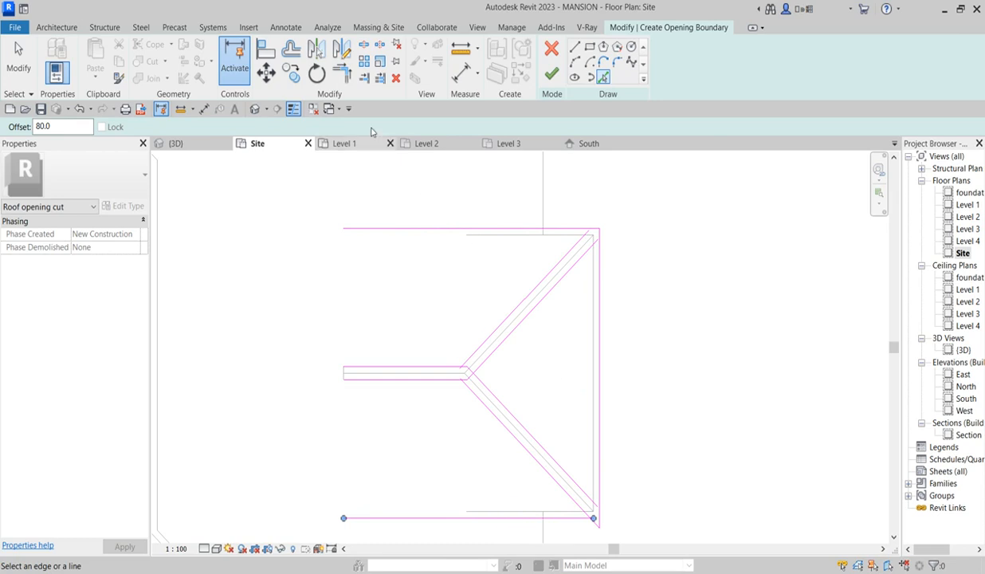
- Trim the east dormer's ridge, hip and eave boundary lines into clean corners with Trim/Extend to Corner
{"action": "left_click", "coordinate": [340, 70]}
{"action": "left_click", "coordinate": [574, 258]}
{"action": "left_click", "coordinate": [597, 277]}
{"action": "left_click", "coordinate": [572, 473]}
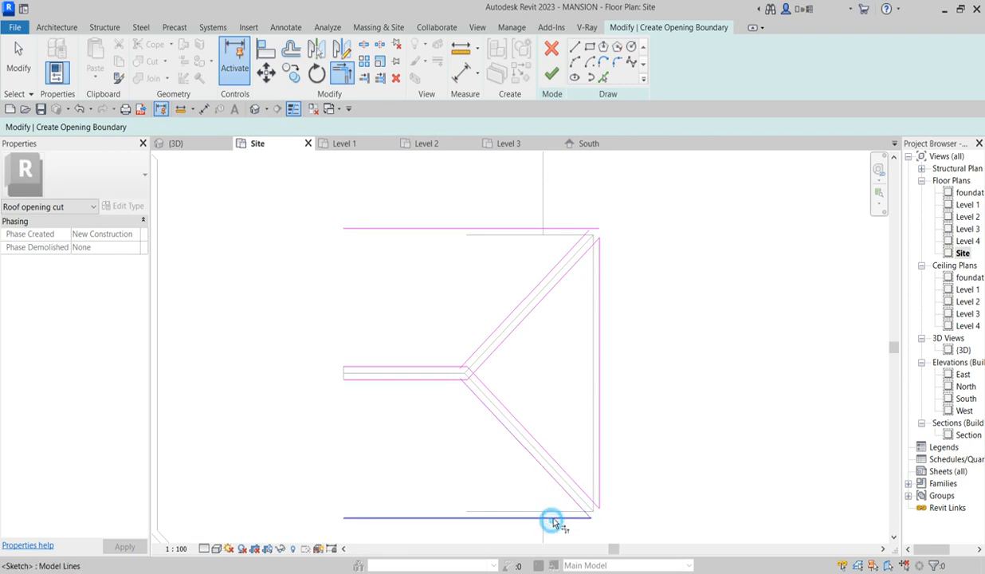
{"action": "left_click", "coordinate": [565, 255]}
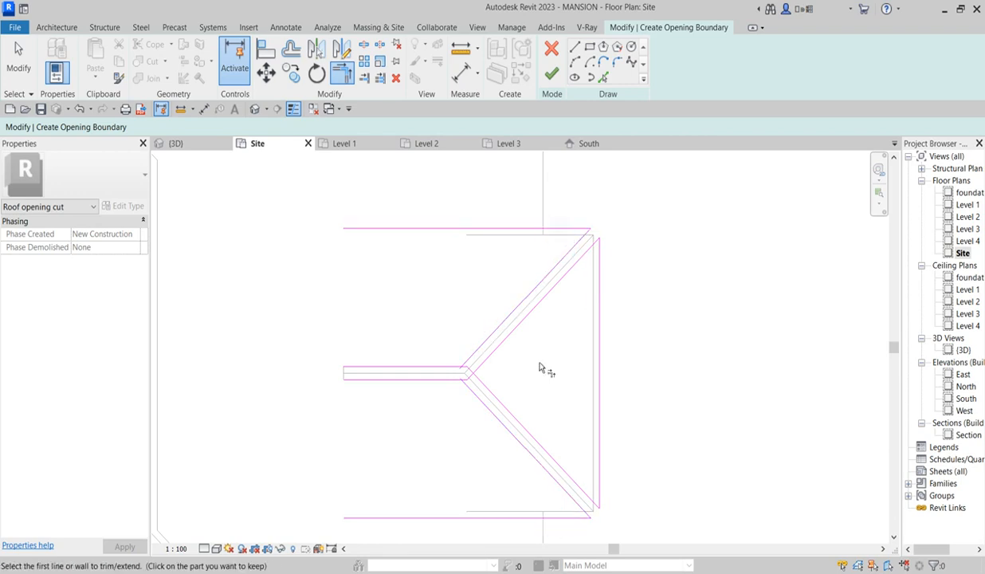
{"action": "left_click", "coordinate": [494, 389]}
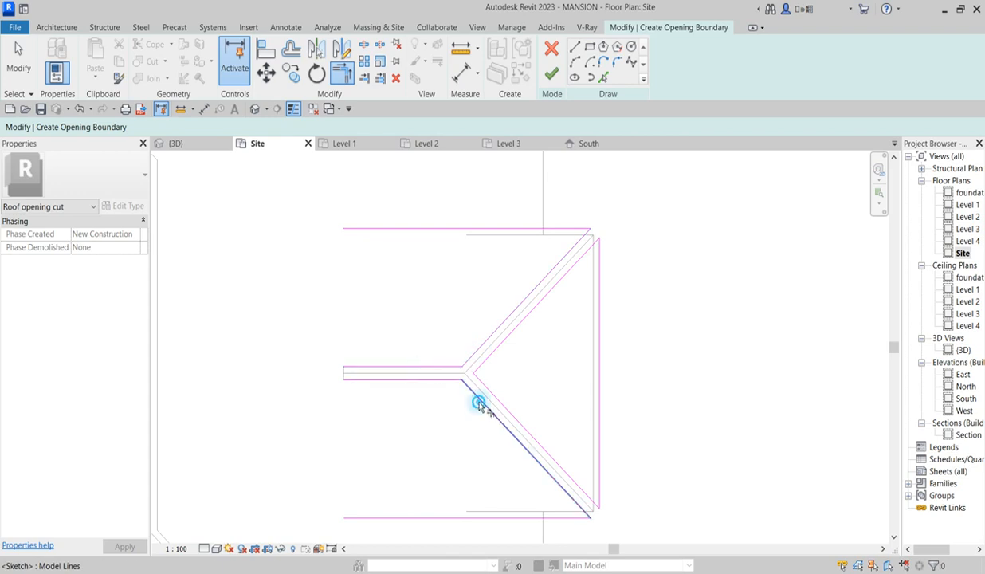
- Close the west ends of the east dormer's north and south opening loops with vertical lines from the eaves to the ridge lines
{"action": "scroll", "coordinate": [347, 372], "scroll_direction": "up", "scroll_amount": 3}
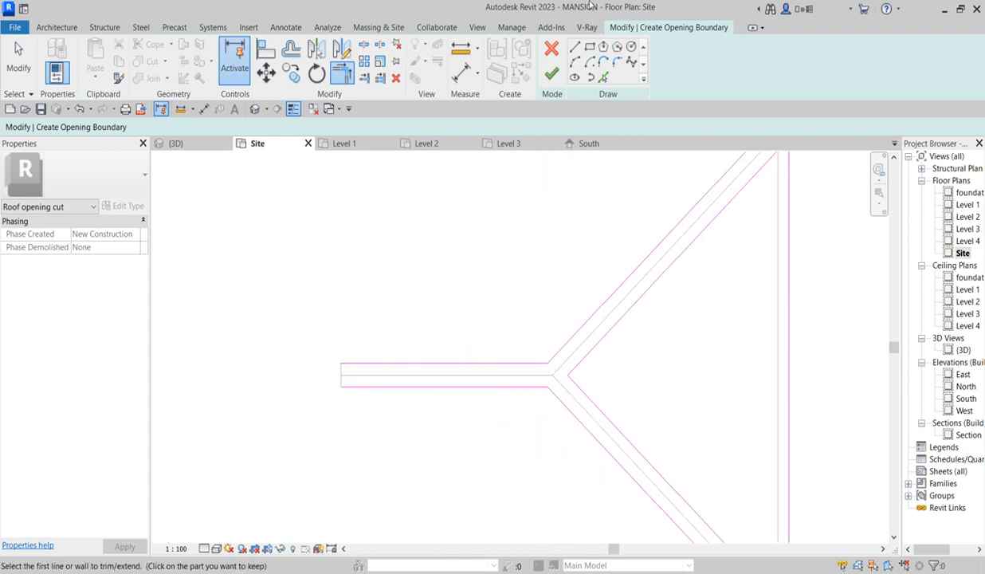
{"action": "left_click", "coordinate": [578, 48]}
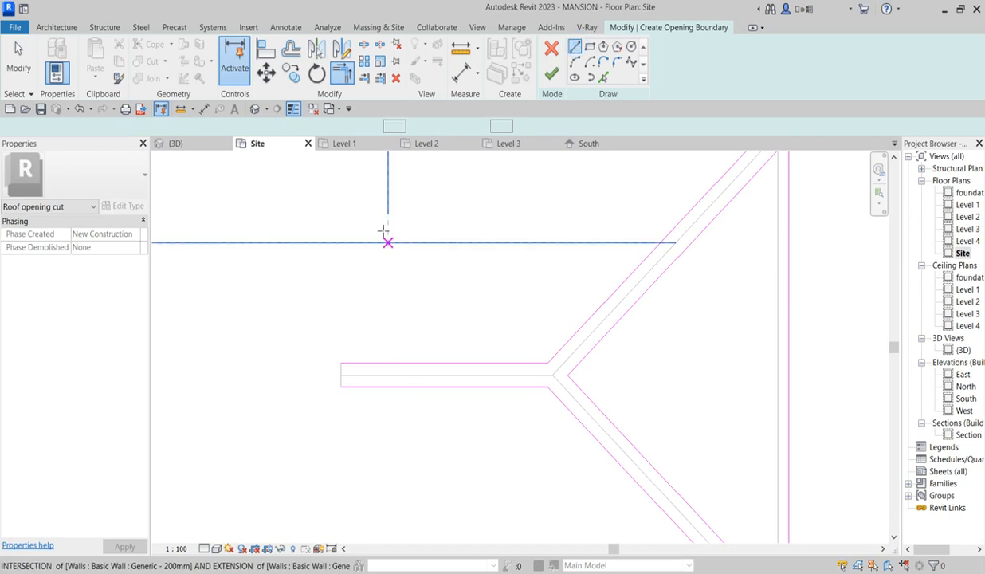
{"action": "scroll", "coordinate": [384, 289], "scroll_direction": "down", "scroll_amount": 3}
{"action": "left_click", "coordinate": [373, 239]}
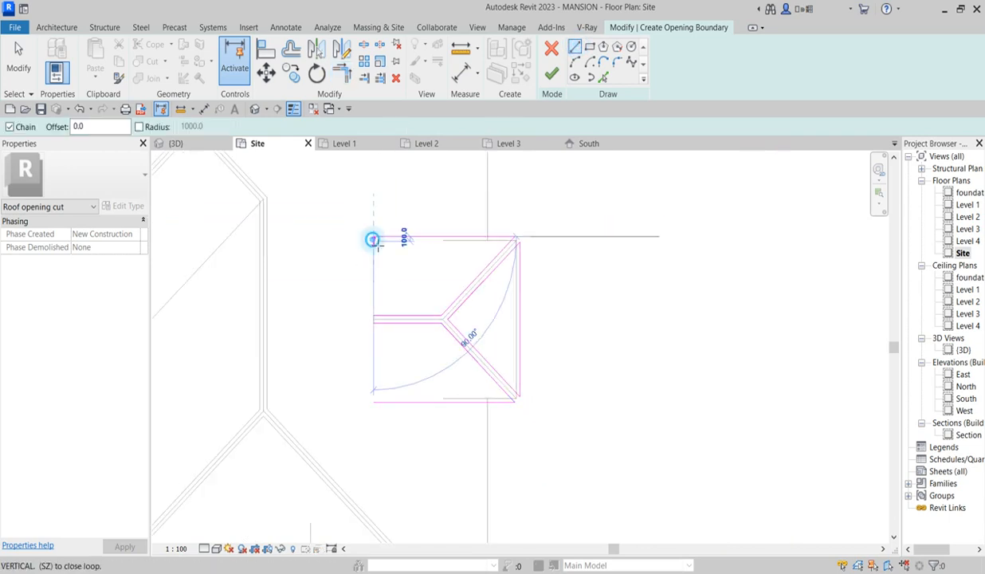
{"action": "left_click", "coordinate": [372, 316]}
{"action": "right_click", "coordinate": [402, 270]}
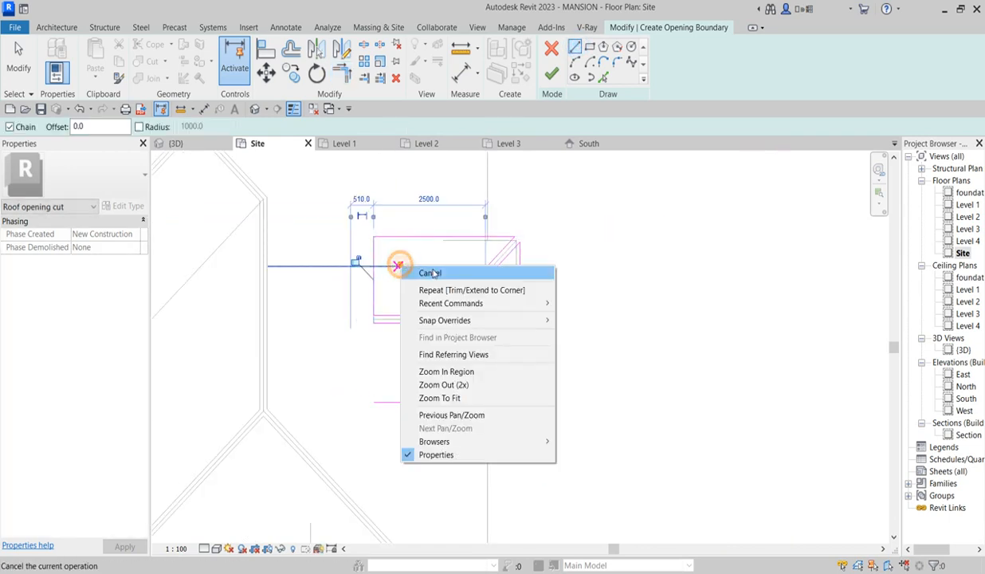
{"action": "left_click", "coordinate": [416, 270]}
{"action": "left_click", "coordinate": [375, 324]}
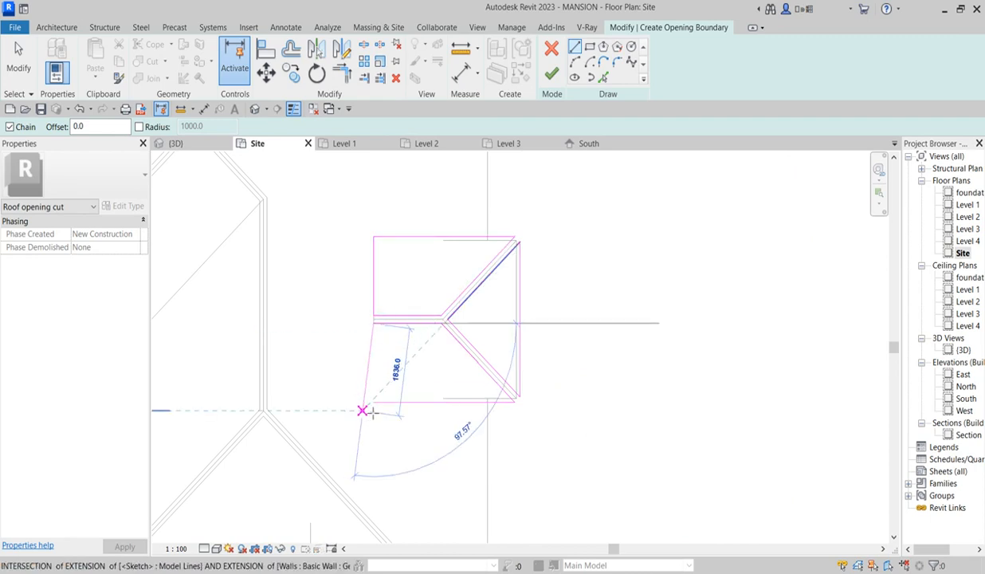
{"action": "left_click", "coordinate": [374, 402]}
{"action": "right_click", "coordinate": [398, 253]}
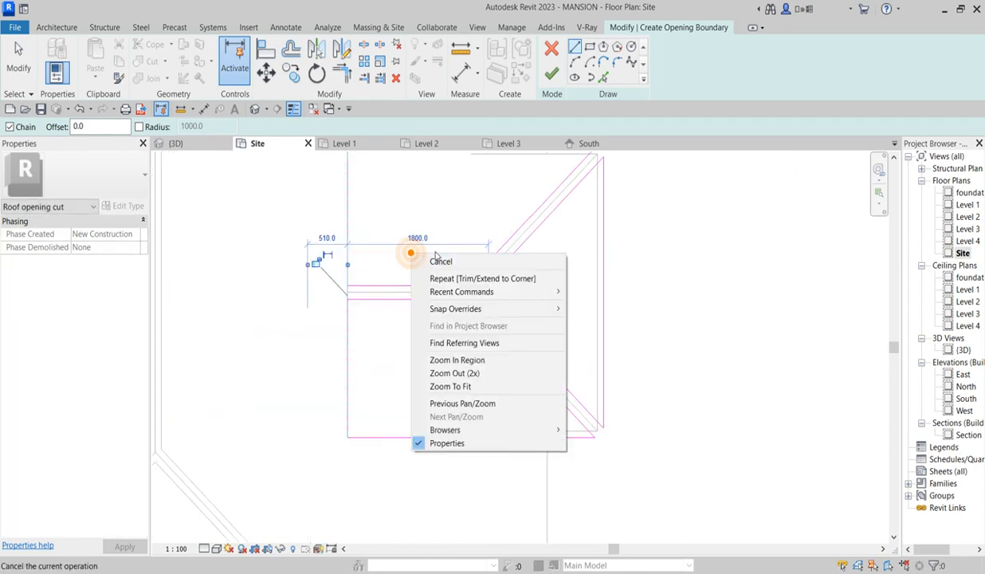
{"action": "left_click", "coordinate": [440, 263]}
{"action": "scroll", "coordinate": [409, 354], "scroll_direction": "up", "scroll_amount": 3}
{"action": "right_click", "coordinate": [470, 240]}
{"action": "left_click", "coordinate": [497, 245]}
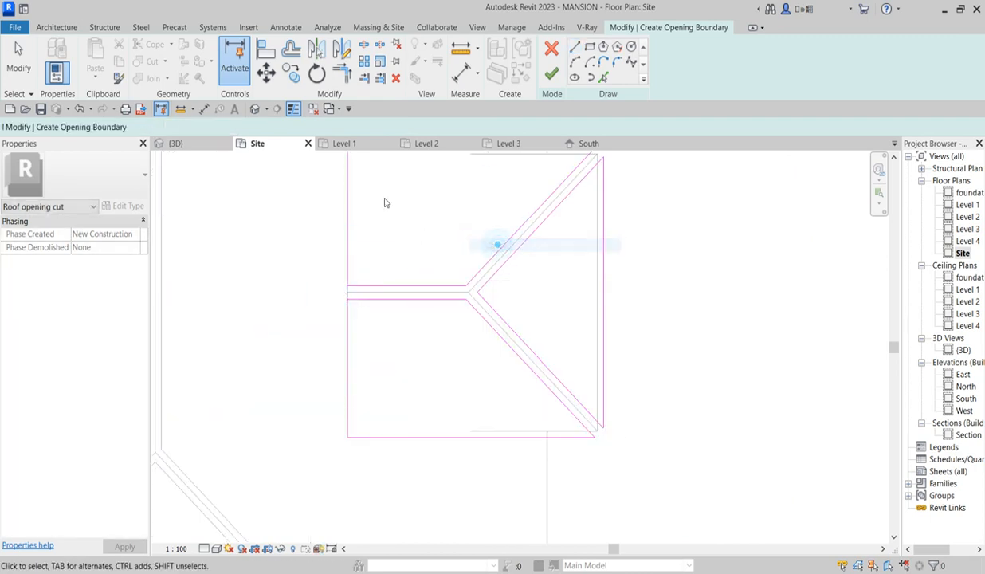
- Shift the two vertical closing lines slightly west beyond the dormer ridge's end and finish the opening sketch
{"action": "scroll", "coordinate": [485, 344], "scroll_direction": "down", "scroll_amount": 3}
{"action": "left_click_drag", "start_coordinate": [375, 191], "coordinate": [409, 372]}
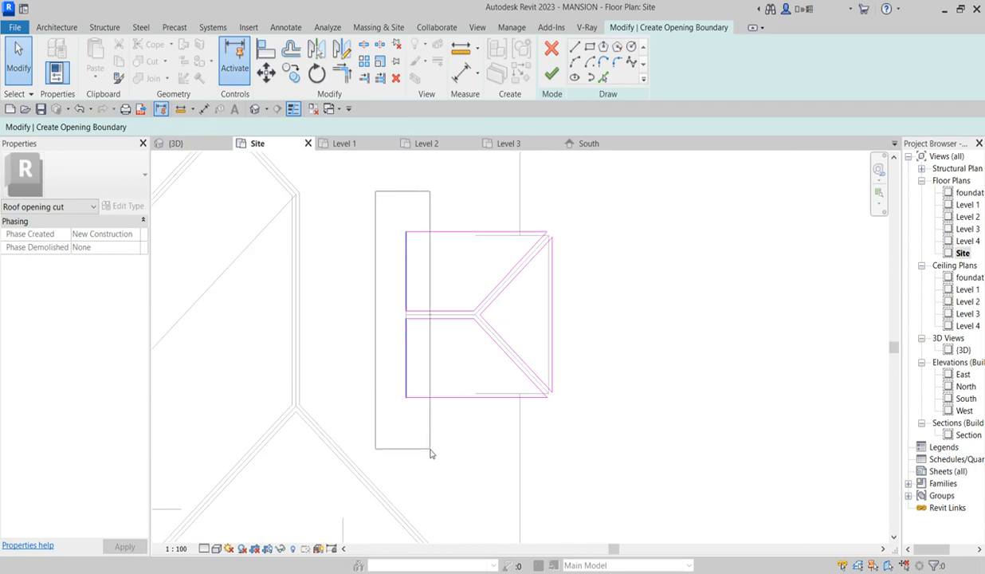
{"action": "left_click_drag", "start_coordinate": [430, 454], "coordinate": [431, 455]}
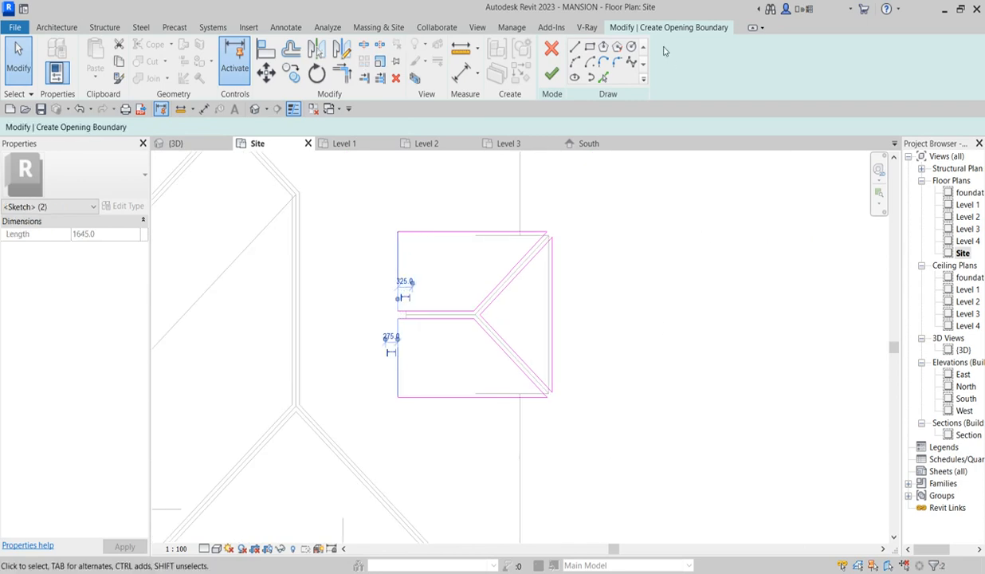
{"action": "left_click", "coordinate": [551, 74]}
{"action": "left_click", "coordinate": [632, 320]}
- Edit the east dormer roof's footprint by moving its west boundary line farther west, and finish the edit
{"action": "scroll", "coordinate": [437, 313], "scroll_direction": "up", "scroll_amount": 1}
{"action": "left_click", "coordinate": [437, 315]}
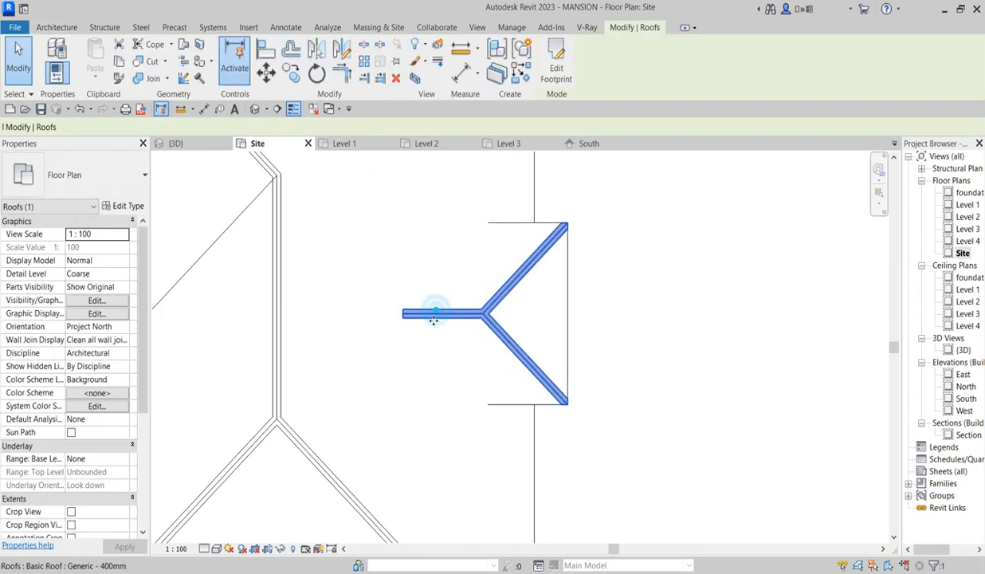
{"action": "scroll", "coordinate": [421, 320], "scroll_direction": "up", "scroll_amount": 2}
{"action": "left_click", "coordinate": [556, 65]}
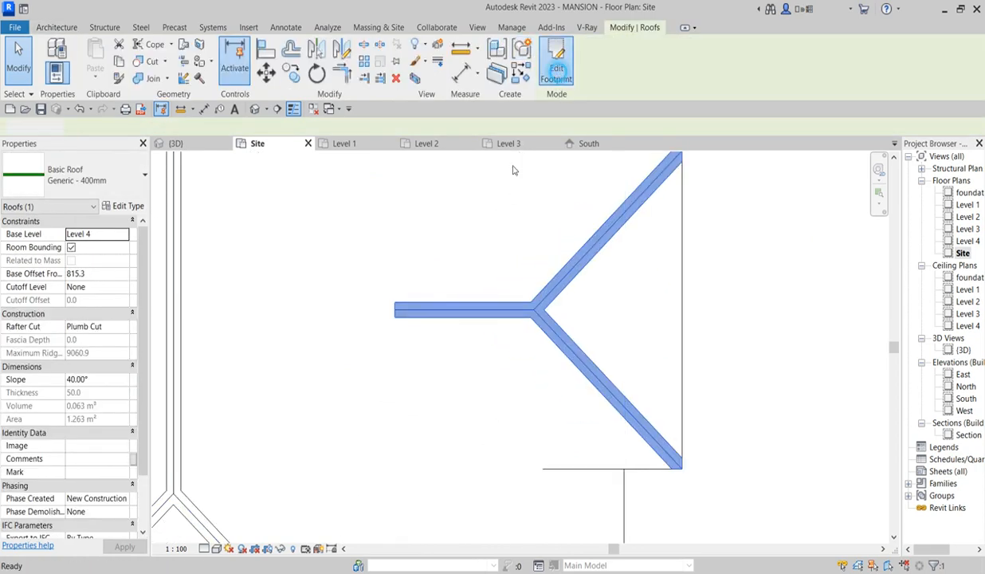
{"action": "left_click", "coordinate": [396, 300]}
{"action": "left_click_drag", "start_coordinate": [398, 303], "coordinate": [337, 310]}
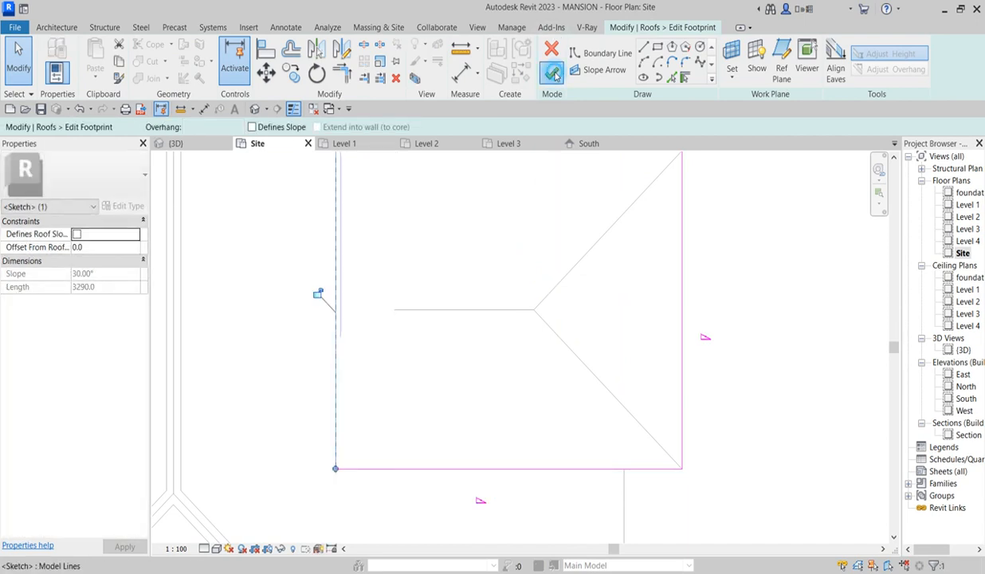
{"action": "left_click", "coordinate": [556, 71]}
{"action": "scroll", "coordinate": [510, 279], "scroll_direction": "down", "scroll_amount": 4}
{"action": "key", "text": "Escape"}
- Start a vertical opening in the small south dormer roof and set the Pick Lines offset to 80
{"action": "scroll", "coordinate": [533, 411], "scroll_direction": "down", "scroll_amount": 3}
{"action": "scroll", "coordinate": [538, 440], "scroll_direction": "up", "scroll_amount": 4}
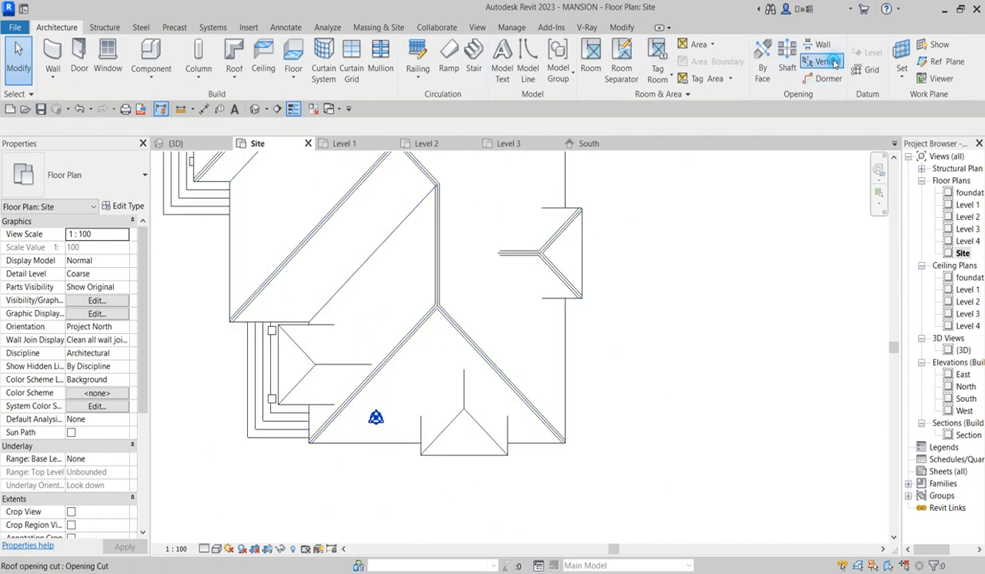
{"action": "left_click", "coordinate": [828, 62]}
{"action": "scroll", "coordinate": [481, 428], "scroll_direction": "up", "scroll_amount": 3}
{"action": "left_click", "coordinate": [481, 435]}
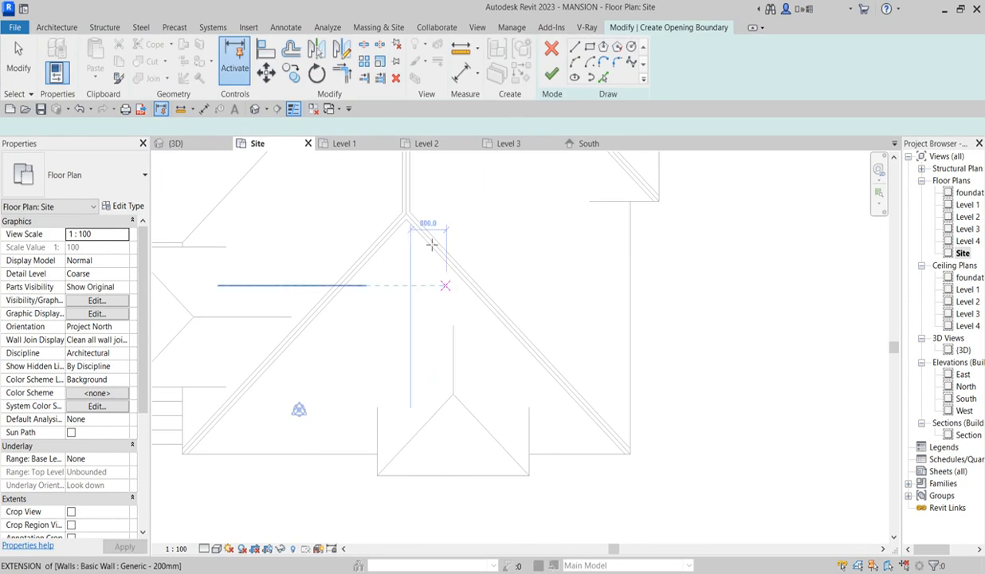
{"action": "left_click", "coordinate": [602, 78]}
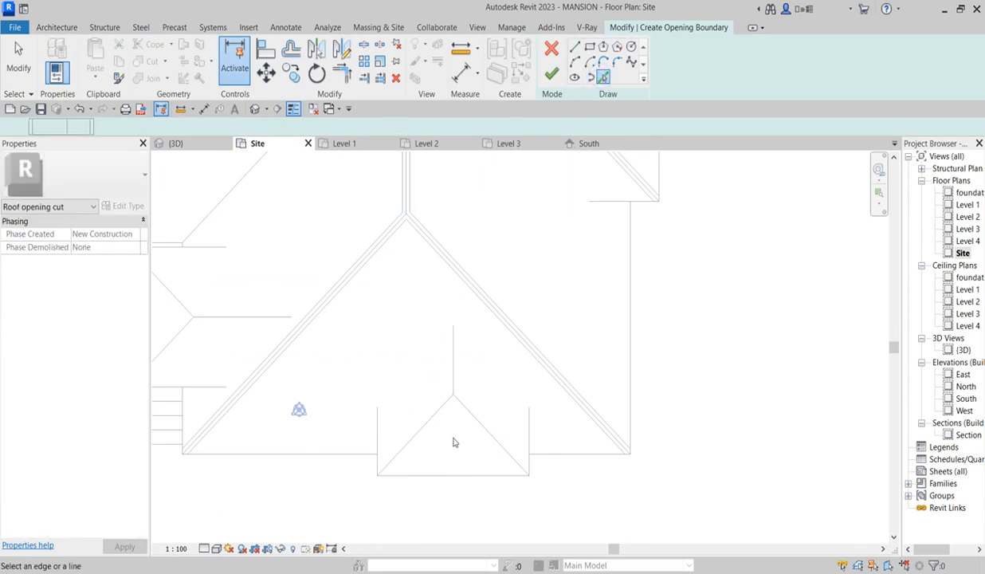
{"action": "scroll", "coordinate": [462, 435], "scroll_direction": "up", "scroll_amount": 2}
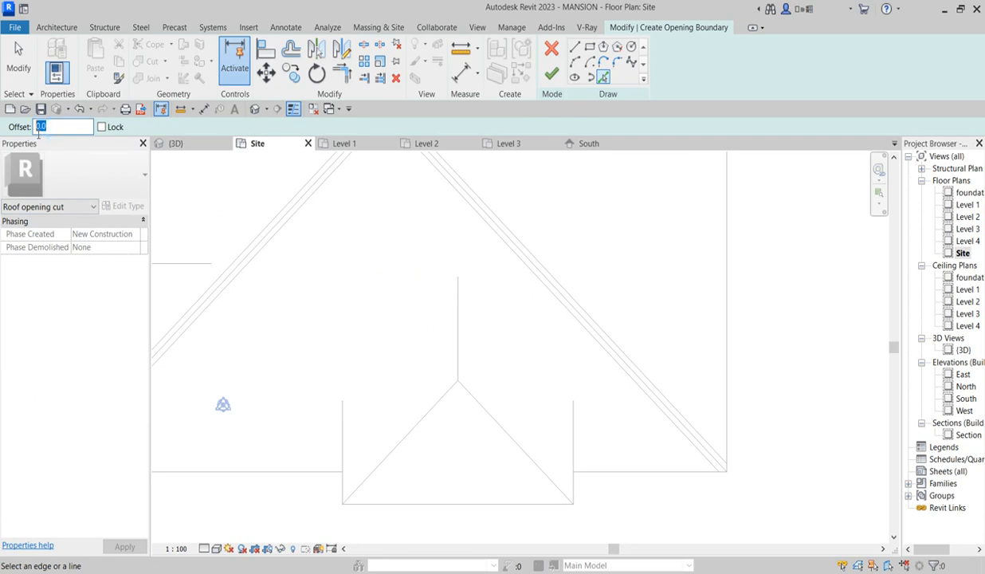
{"action": "type", "text": "80"}
- Pick boundary lines with 80 offset along both sides of the south dormer's ridge and two hips
{"action": "scroll", "coordinate": [461, 416], "scroll_direction": "up", "scroll_amount": 2}
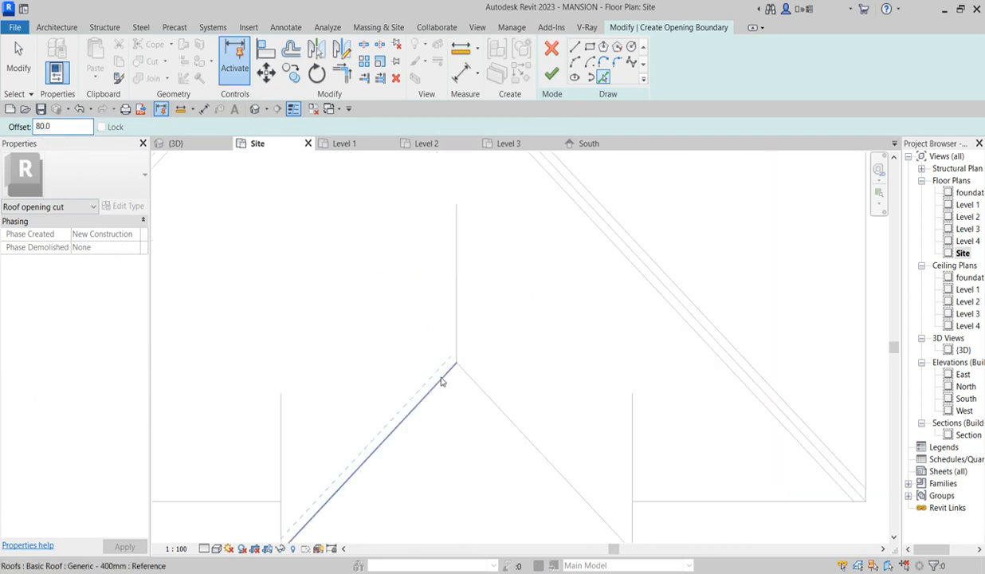
{"action": "left_click", "coordinate": [413, 413]}
{"action": "left_click", "coordinate": [477, 388]}
{"action": "left_click", "coordinate": [476, 388]}
{"action": "left_click", "coordinate": [458, 338]}
{"action": "left_click", "coordinate": [454, 334]}
{"action": "scroll", "coordinate": [467, 325], "scroll_direction": "down", "scroll_amount": 2}
{"action": "scroll", "coordinate": [473, 339], "scroll_direction": "down", "scroll_amount": 1}
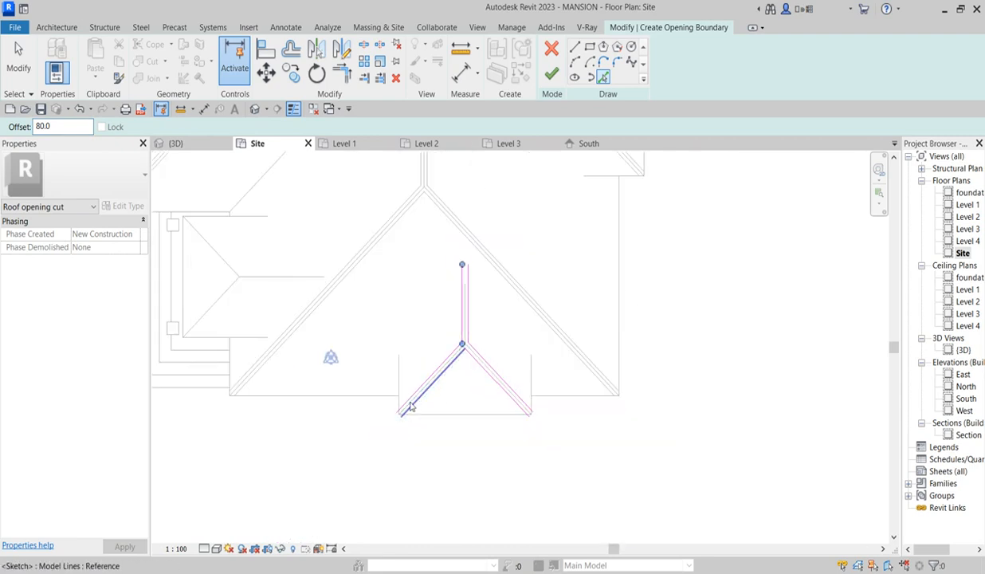
- Pick outward 80-offset boundary lines along the south dormer's west, east and south eaves
{"action": "left_click", "coordinate": [397, 354]}
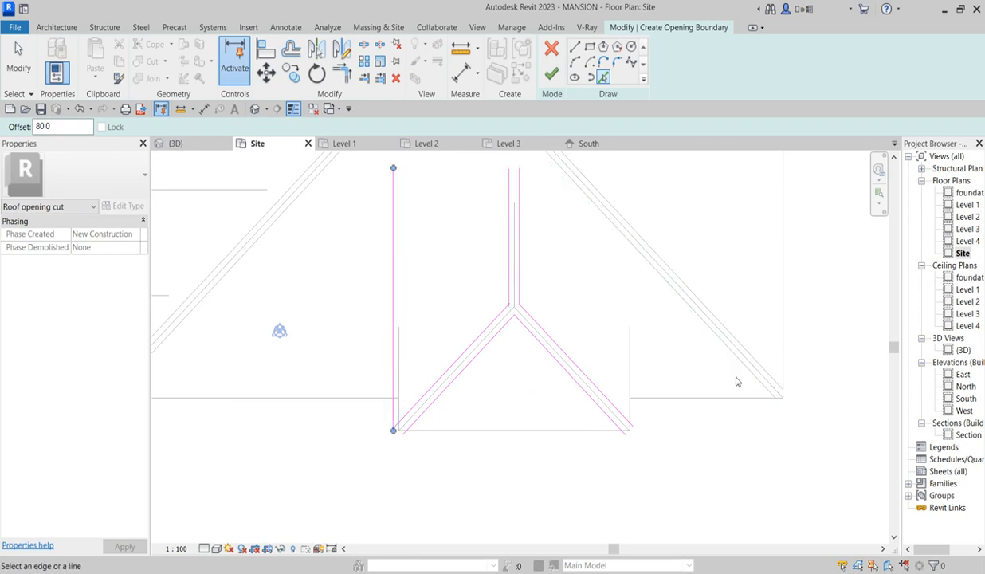
{"action": "left_click", "coordinate": [635, 370]}
{"action": "left_click", "coordinate": [494, 475]}
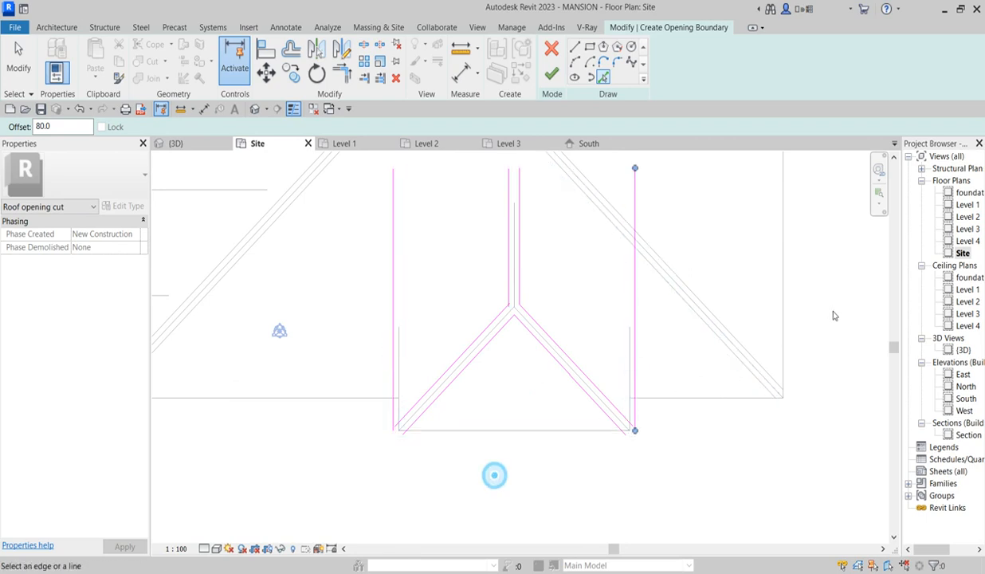
{"action": "left_click", "coordinate": [573, 432]}
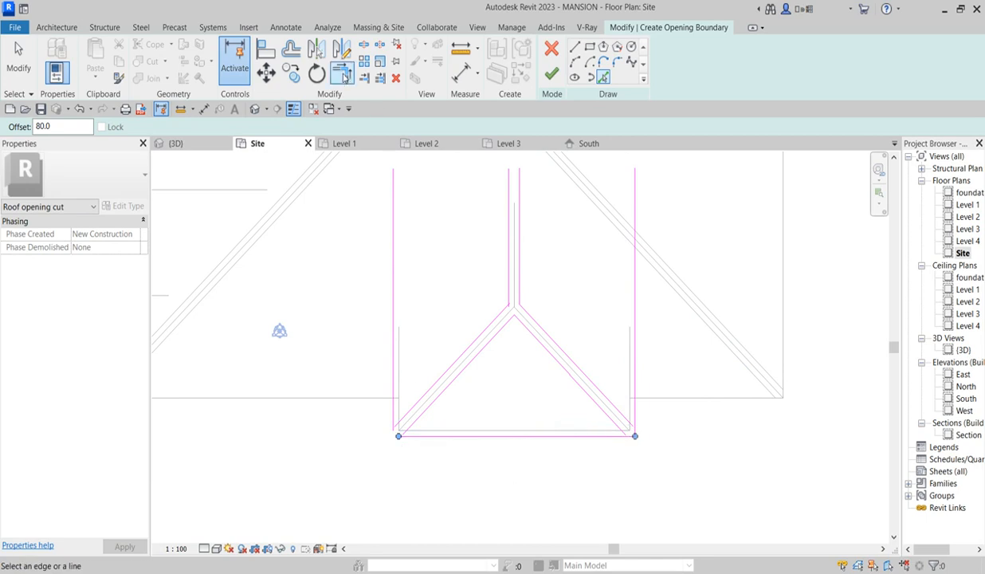
- Trim the south dormer's west-side ridge, hip and eave boundary lines into corners, including the inner hip with the south eave
{"action": "left_click", "coordinate": [342, 74]}
{"action": "scroll", "coordinate": [517, 309], "scroll_direction": "up", "scroll_amount": 2}
{"action": "left_click", "coordinate": [509, 282]}
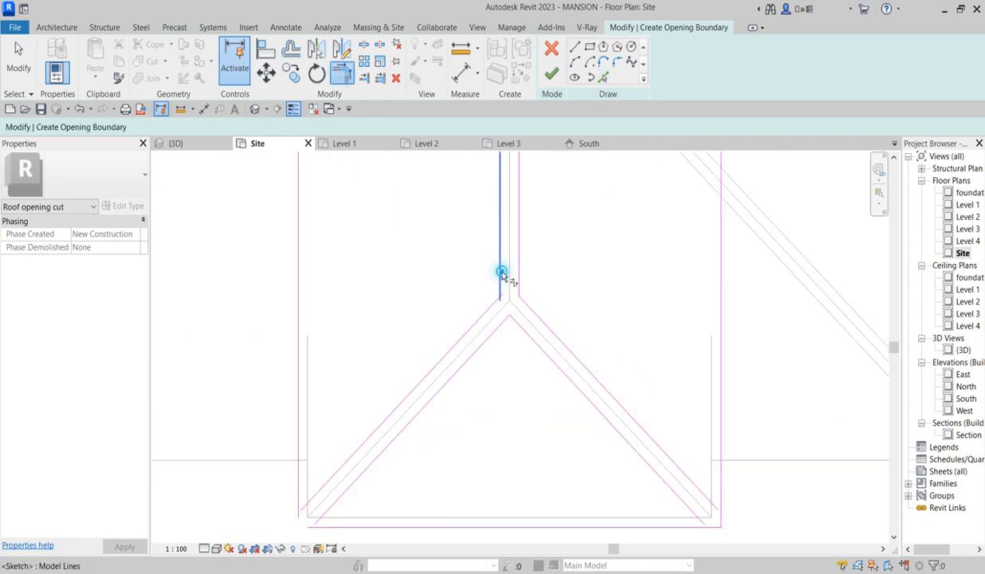
{"action": "left_click", "coordinate": [481, 308]}
{"action": "left_click", "coordinate": [356, 477]}
{"action": "left_click", "coordinate": [379, 526]}
{"action": "left_click", "coordinate": [325, 479]}
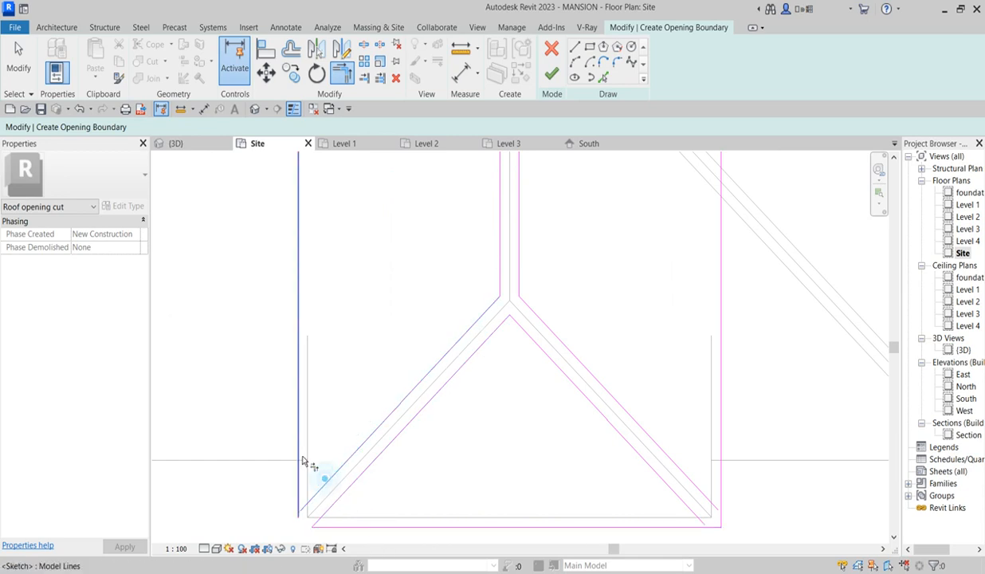
{"action": "left_click", "coordinate": [304, 462]}
- Trim the south dormer's east hip boundary lines to the south and east eave lines
{"action": "scroll", "coordinate": [335, 474], "scroll_direction": "down", "scroll_amount": 1}
{"action": "middle_click_drag", "start_coordinate": [358, 487], "coordinate": [546, 469]}
{"action": "left_click", "coordinate": [536, 470]}
{"action": "left_click", "coordinate": [567, 476]}
{"action": "left_click", "coordinate": [525, 488]}
- Close the north ends of the south dormer's west and east opening loops with horizontal lines and finish the opening sketch
{"action": "scroll", "coordinate": [545, 525], "scroll_direction": "down", "scroll_amount": 5}
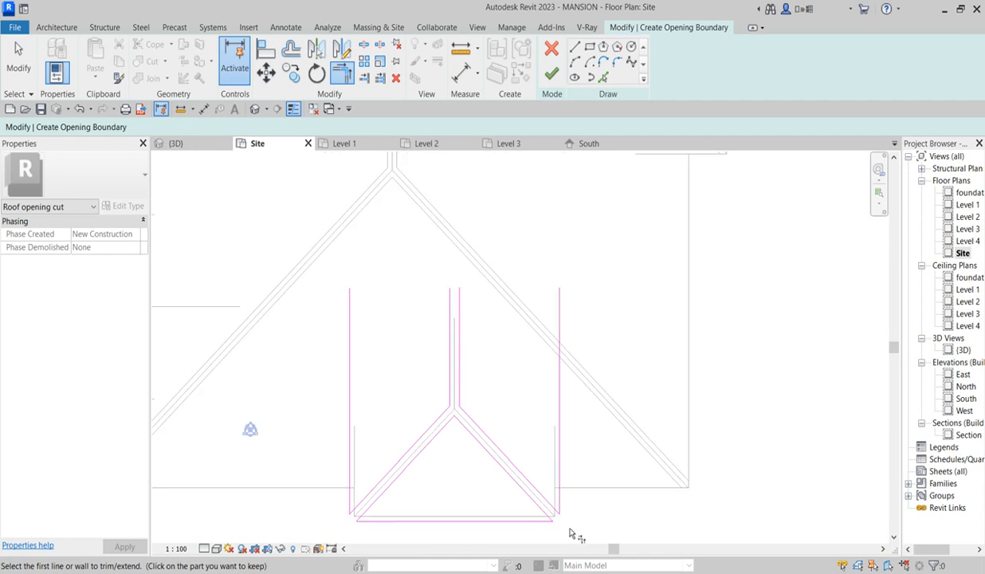
{"action": "left_click", "coordinate": [575, 47]}
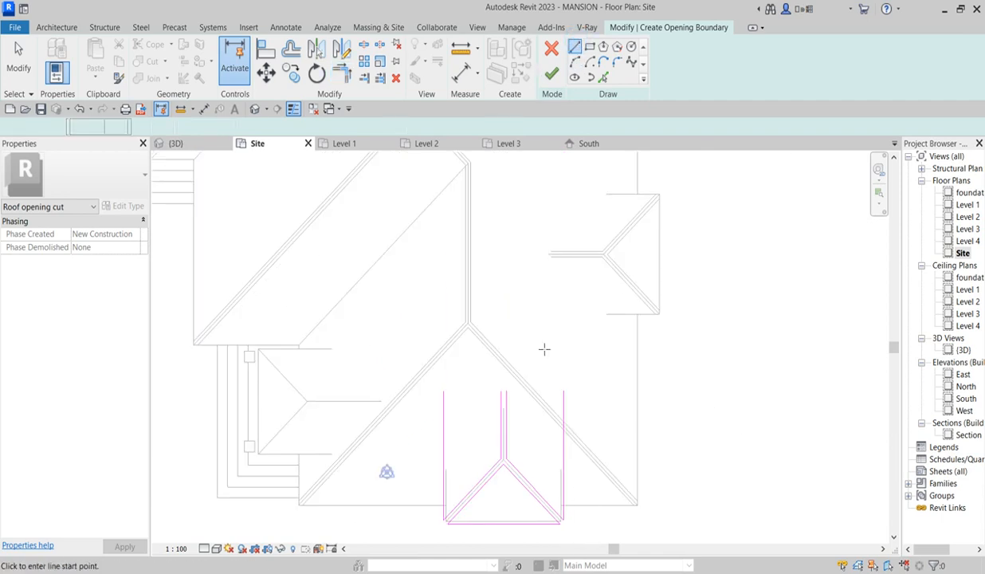
{"action": "scroll", "coordinate": [431, 414], "scroll_direction": "up", "scroll_amount": 3}
{"action": "left_click", "coordinate": [457, 407]}
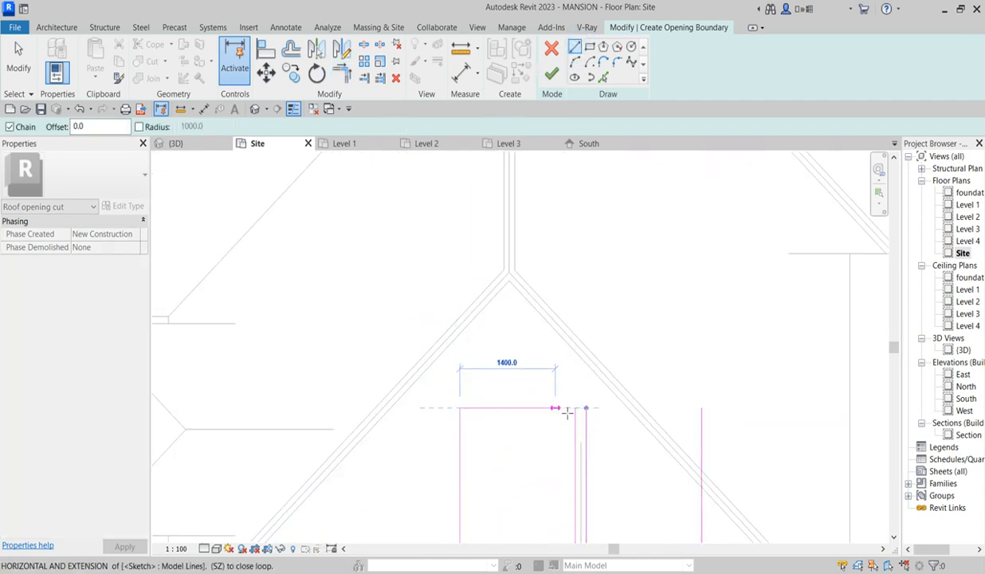
{"action": "left_click", "coordinate": [574, 408]}
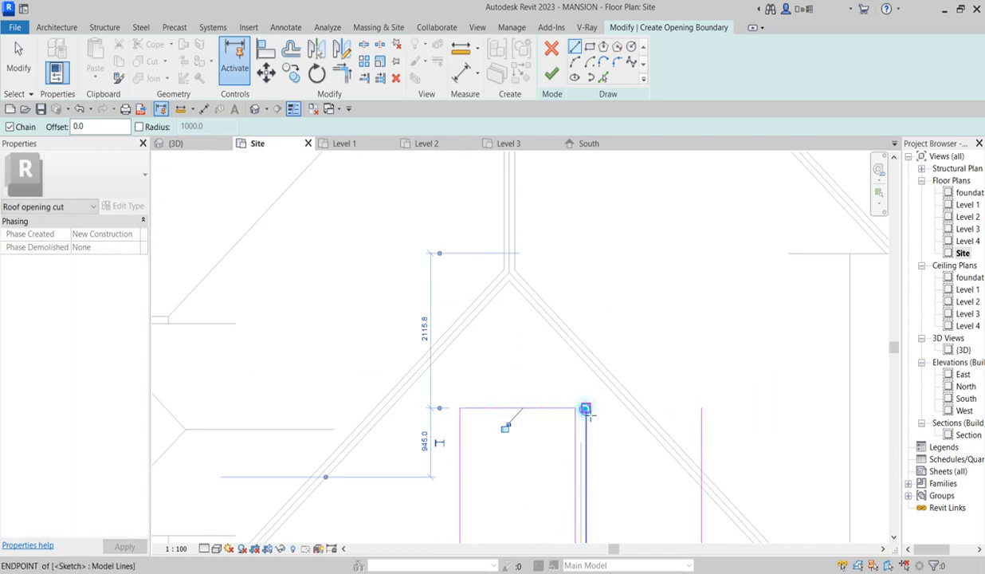
{"action": "left_click", "coordinate": [586, 409]}
{"action": "left_click", "coordinate": [701, 411]}
{"action": "scroll", "coordinate": [539, 302], "scroll_direction": "down", "scroll_amount": 3}
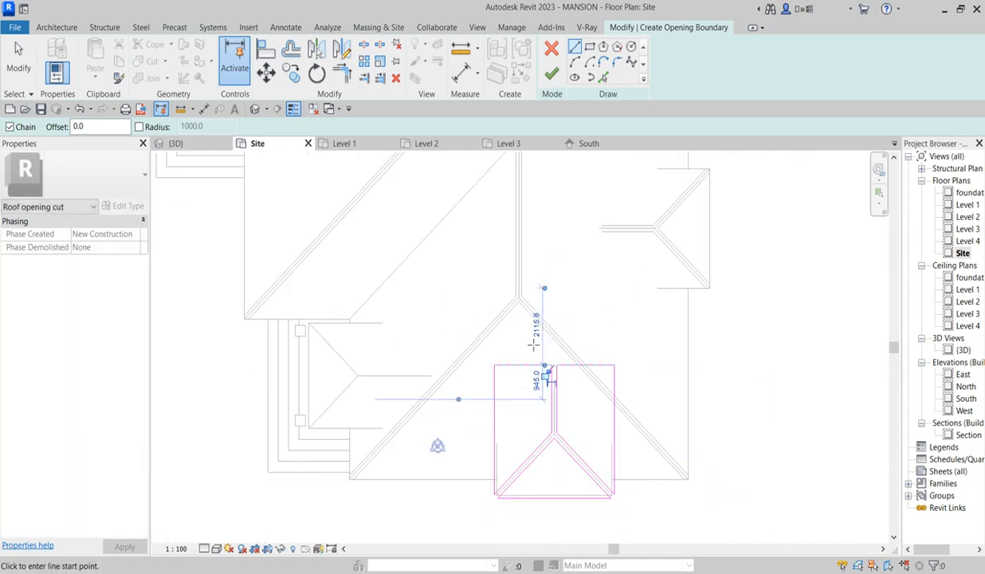
{"action": "left_click", "coordinate": [551, 73]}
{"action": "left_click", "coordinate": [765, 363]}
- Start a vertical opening in the west dormer roof and pick 80-offset boundary lines along its ridge, hips and eaves
{"action": "scroll", "coordinate": [428, 420], "scroll_direction": "down", "scroll_amount": 3}
{"action": "scroll", "coordinate": [432, 358], "scroll_direction": "up", "scroll_amount": 6}
{"action": "scroll", "coordinate": [584, 424], "scroll_direction": "down", "scroll_amount": 4}
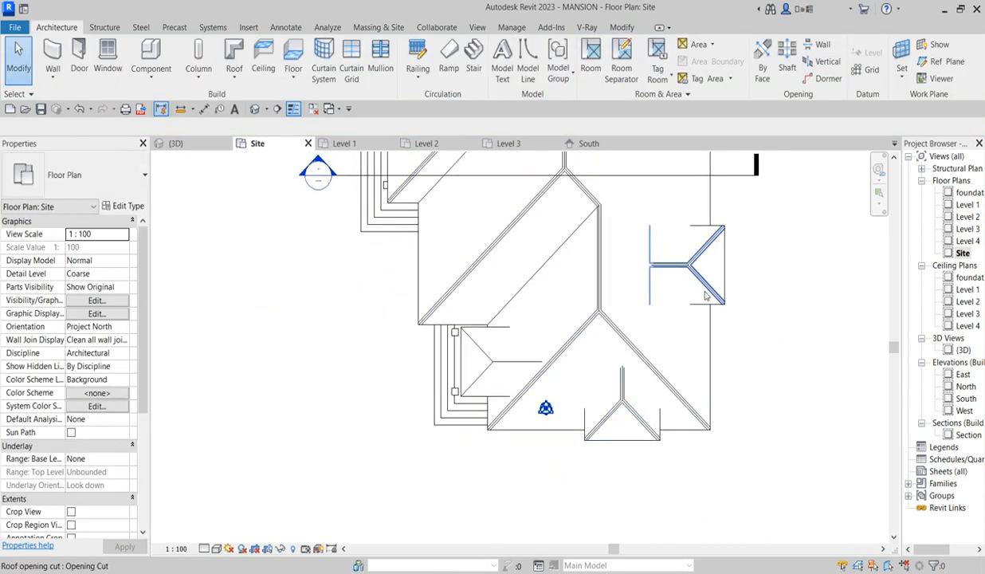
{"action": "scroll", "coordinate": [701, 303], "scroll_direction": "down", "scroll_amount": 3}
{"action": "scroll", "coordinate": [611, 330], "scroll_direction": "up", "scroll_amount": 5}
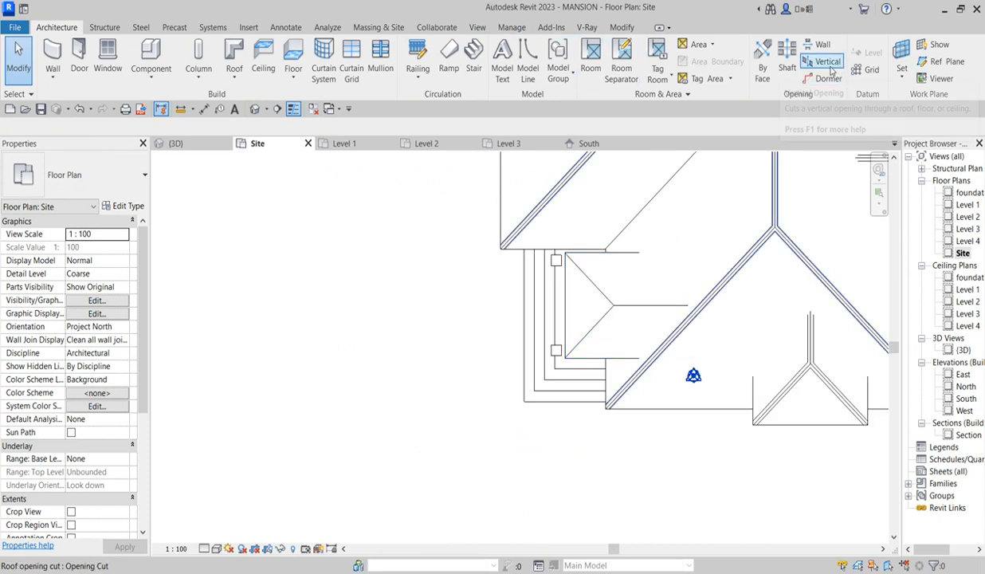
{"action": "left_click", "coordinate": [829, 62]}
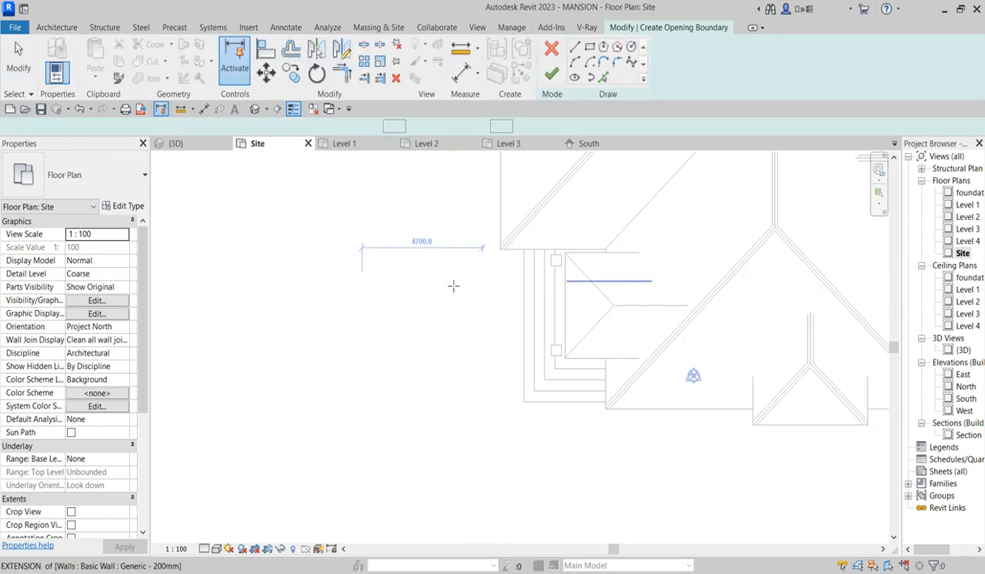
{"action": "scroll", "coordinate": [365, 279], "scroll_direction": "down", "scroll_amount": 2}
{"action": "left_click", "coordinate": [604, 77]}
{"action": "scroll", "coordinate": [495, 283], "scroll_direction": "up", "scroll_amount": 4}
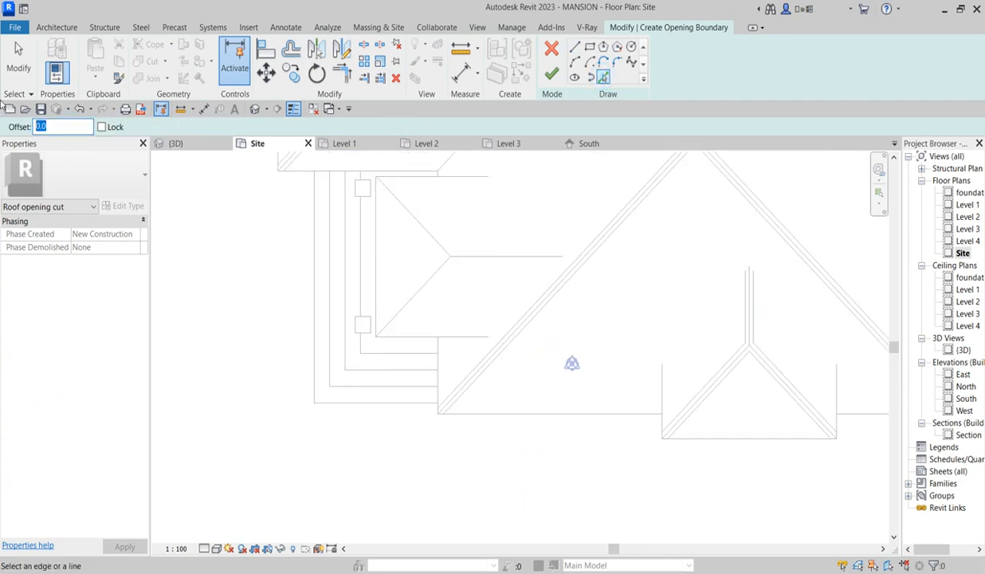
{"action": "scroll", "coordinate": [457, 249], "scroll_direction": "up", "scroll_amount": 2}
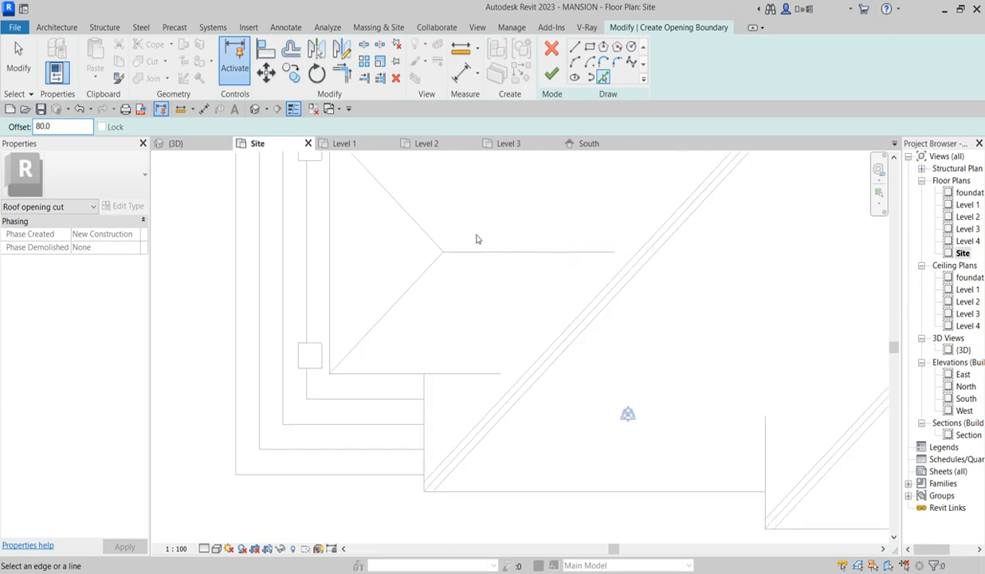
{"action": "left_click", "coordinate": [482, 252]}
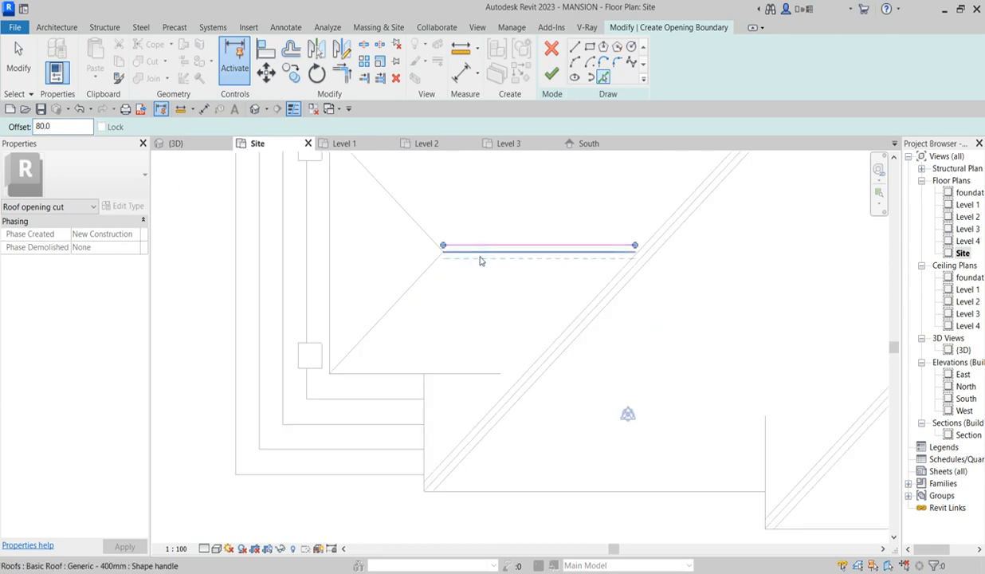
{"action": "left_click", "coordinate": [424, 275]}
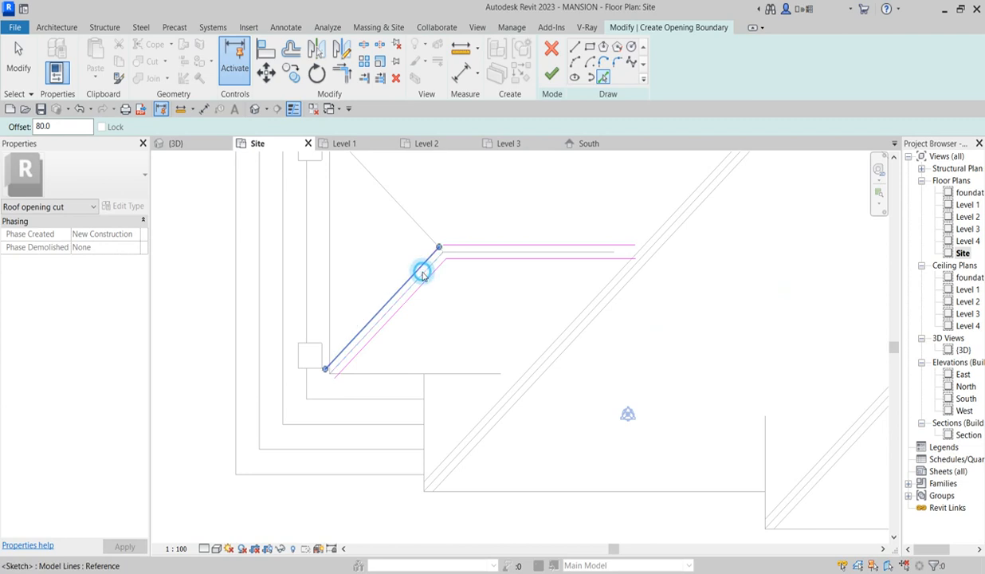
{"action": "left_click", "coordinate": [427, 233]}
{"action": "scroll", "coordinate": [464, 298], "scroll_direction": "down", "scroll_amount": 2}
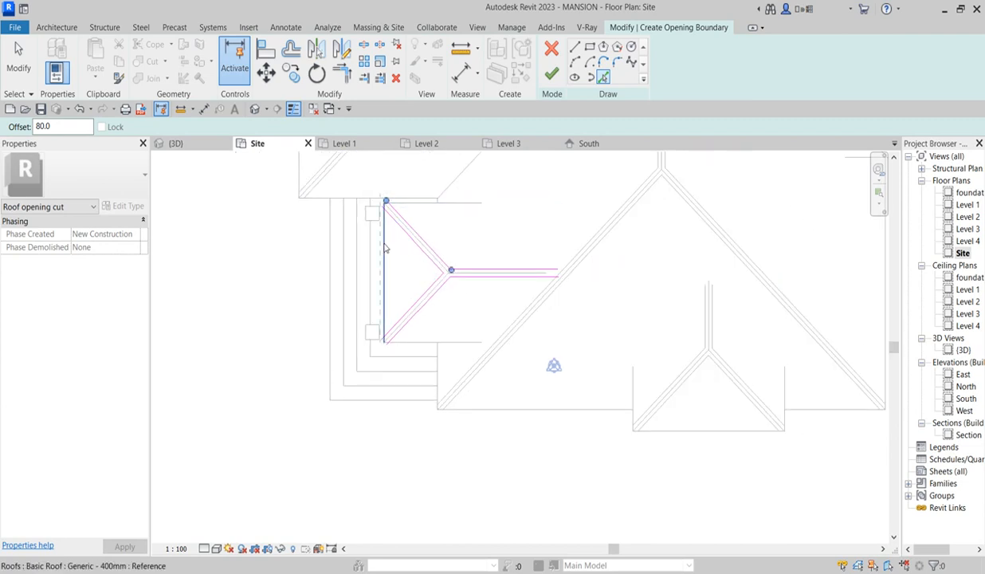
{"action": "left_click", "coordinate": [425, 346]}
- Draw vertical boundary lines with an 80 offset across the east ends of the west dormer's north and south opening loops
{"action": "left_click", "coordinate": [575, 46]}
{"action": "left_click", "coordinate": [559, 272]}
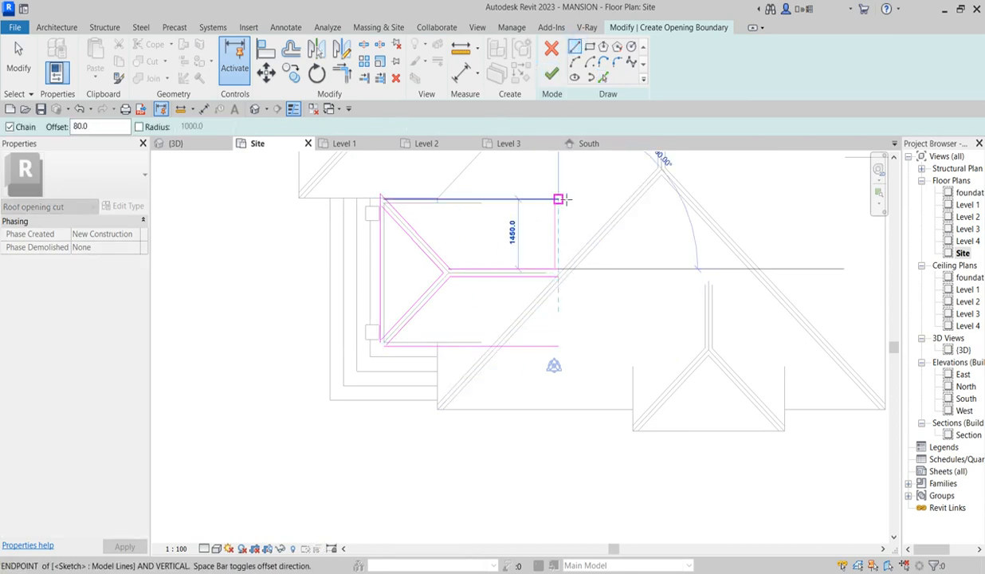
{"action": "right_click", "coordinate": [597, 281]}
{"action": "left_click", "coordinate": [630, 289]}
{"action": "left_click", "coordinate": [558, 276]}
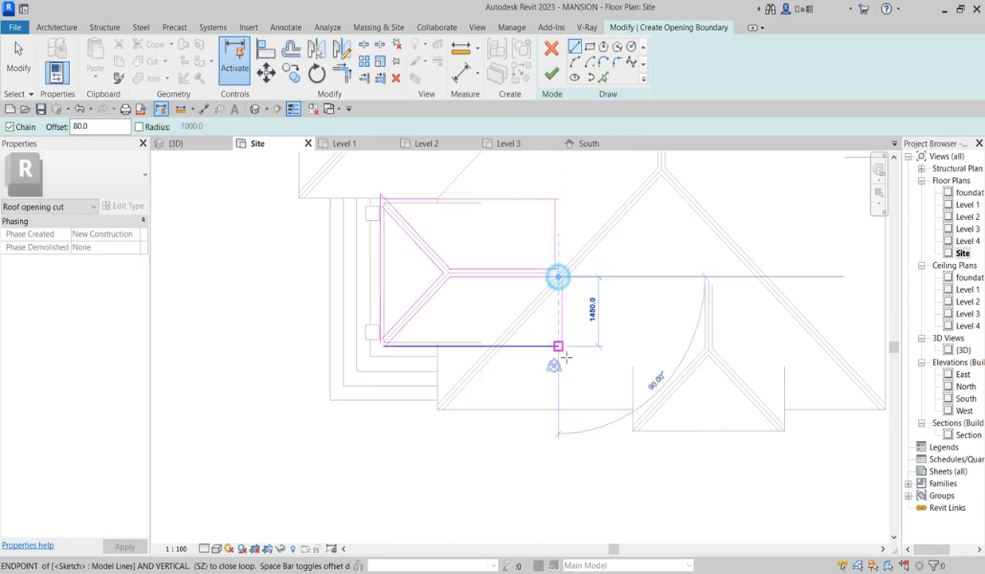
{"action": "left_click", "coordinate": [562, 346]}
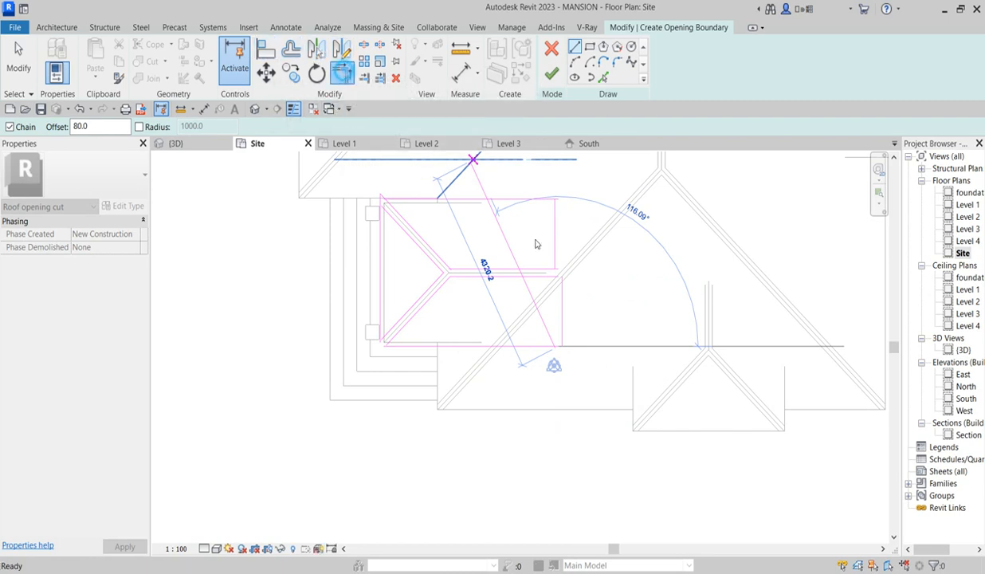
- Trim the west dormer's east closing lines into corners with the ridge, south eave and north eave boundary lines
{"action": "left_click", "coordinate": [342, 73]}
{"action": "scroll", "coordinate": [368, 368], "scroll_direction": "up", "scroll_amount": 2}
{"action": "left_click", "coordinate": [590, 334]}
{"action": "left_click", "coordinate": [661, 304]}
{"action": "left_click", "coordinate": [643, 232]}
{"action": "left_click", "coordinate": [668, 247]}
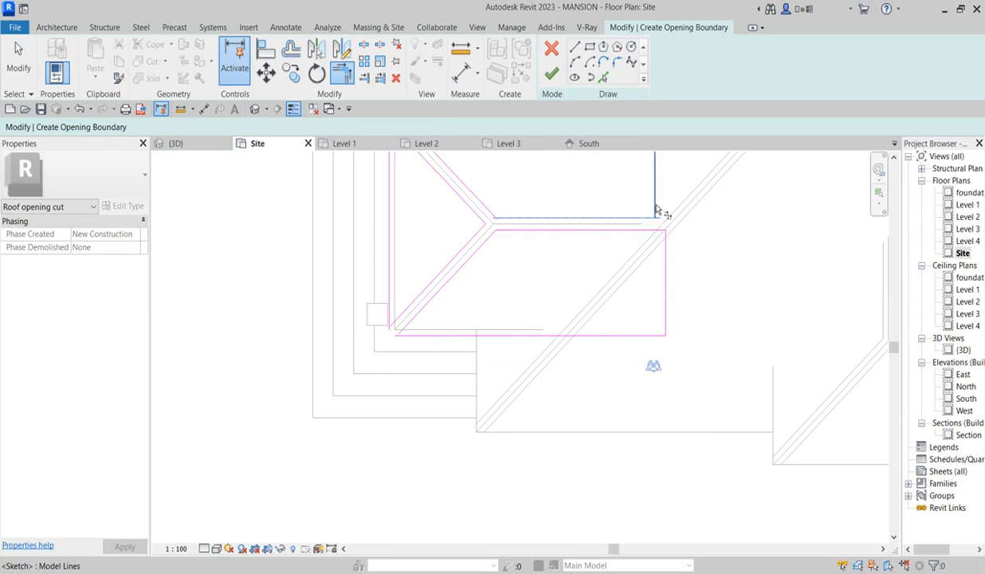
{"action": "scroll", "coordinate": [589, 367], "scroll_direction": "down", "scroll_amount": 2}
{"action": "left_click", "coordinate": [602, 215]}
{"action": "left_click", "coordinate": [628, 239]}
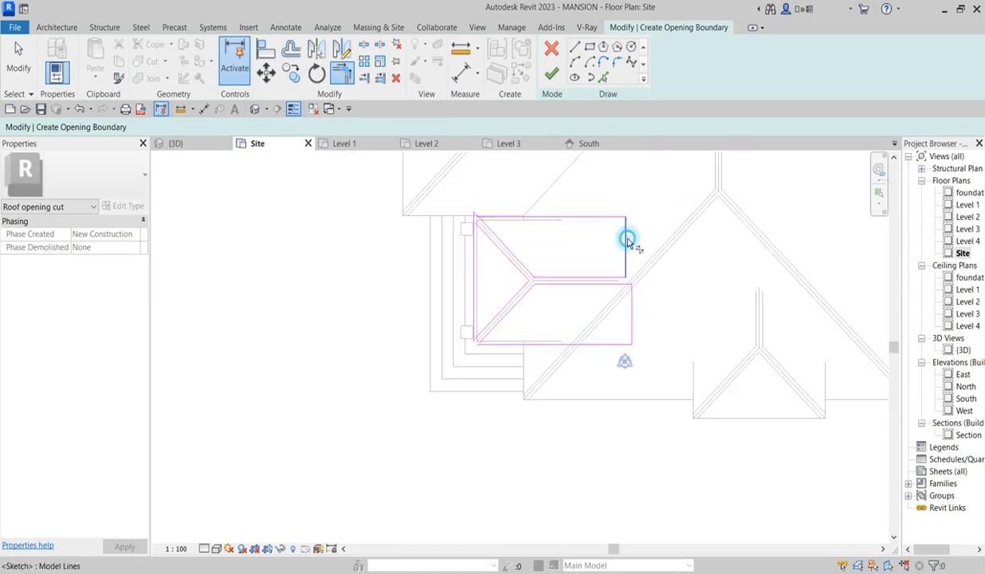
- Align the east closing line of the south opening loop with that of the north loop
{"action": "left_click", "coordinate": [266, 50]}
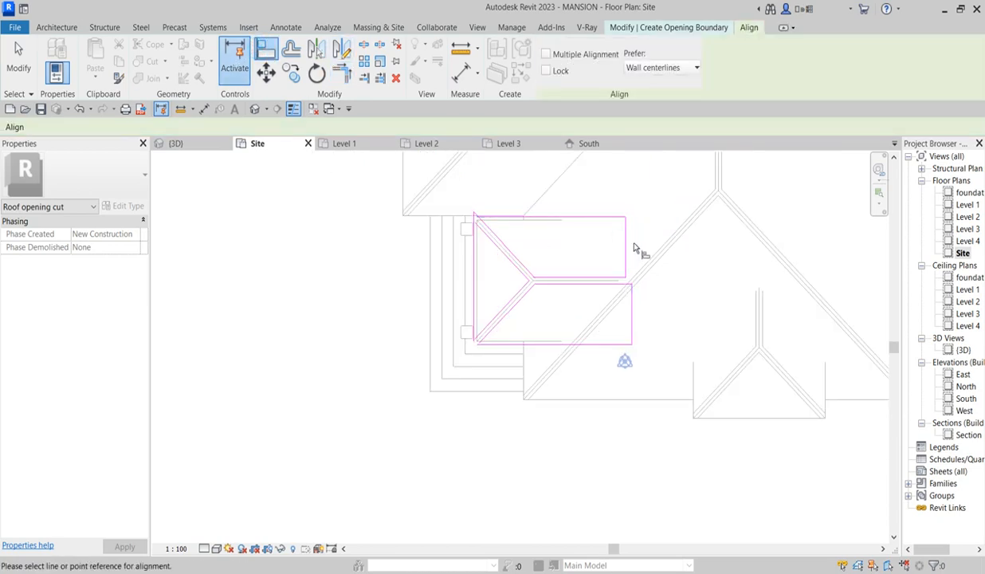
{"action": "left_click", "coordinate": [623, 251]}
{"action": "left_click", "coordinate": [632, 322]}
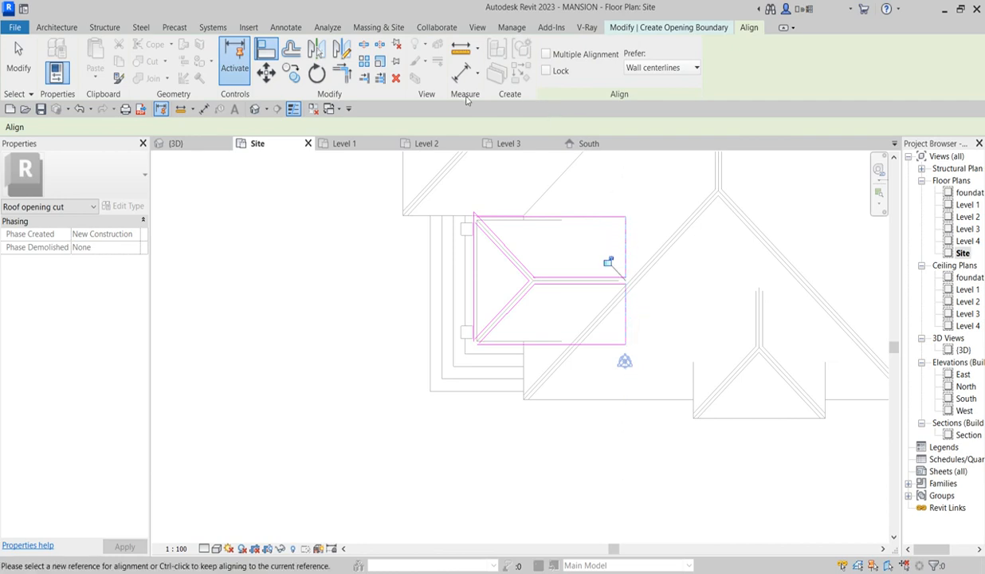
{"action": "right_click", "coordinate": [569, 270]}
{"action": "left_click", "coordinate": [595, 279]}
{"action": "right_click", "coordinate": [560, 166]}
{"action": "left_click", "coordinate": [580, 172]}
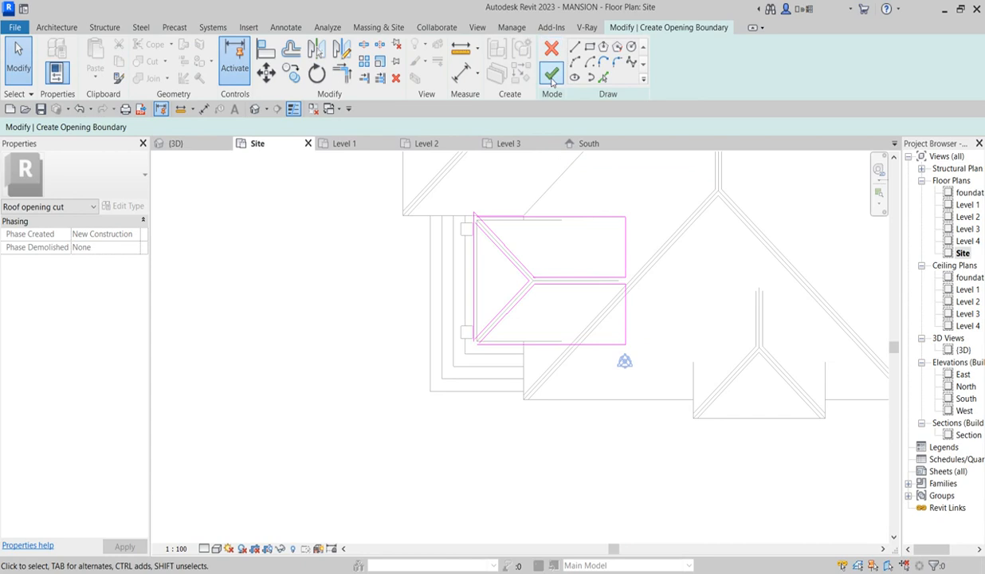
- Try to finish the west dormer's opening sketch, retrimming the north ridge boundary line to its adjoining hip line
{"action": "left_click", "coordinate": [551, 79]}
{"action": "left_click", "coordinate": [909, 561]}
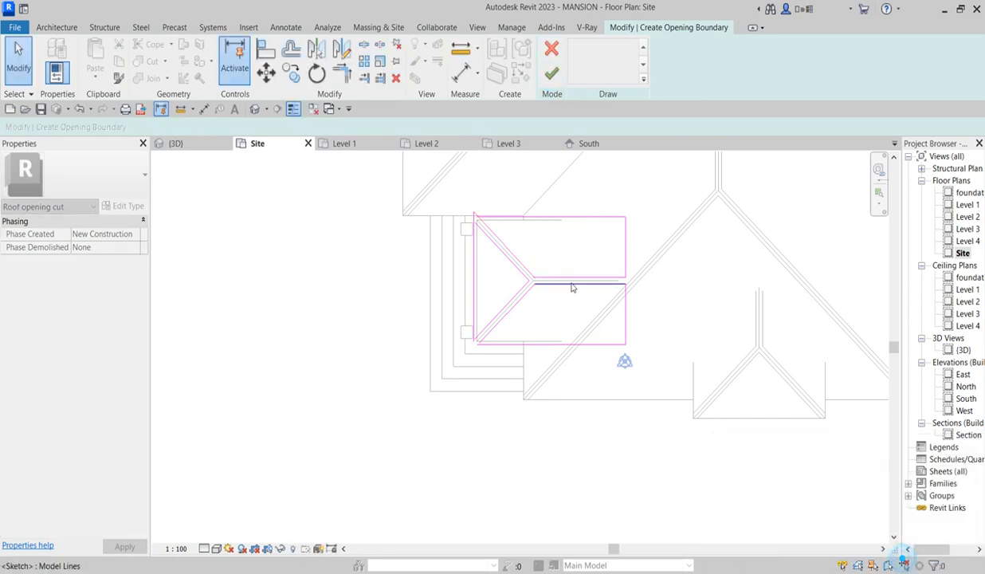
{"action": "scroll", "coordinate": [565, 288], "scroll_direction": "up", "scroll_amount": 5}
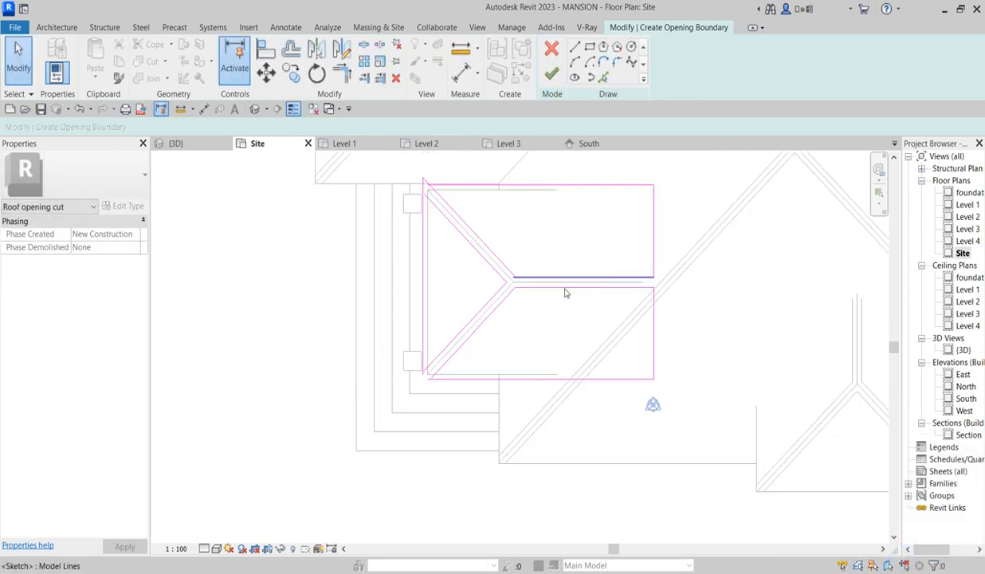
{"action": "left_click", "coordinate": [341, 73]}
{"action": "left_click", "coordinate": [451, 233]}
{"action": "left_click", "coordinate": [407, 227]}
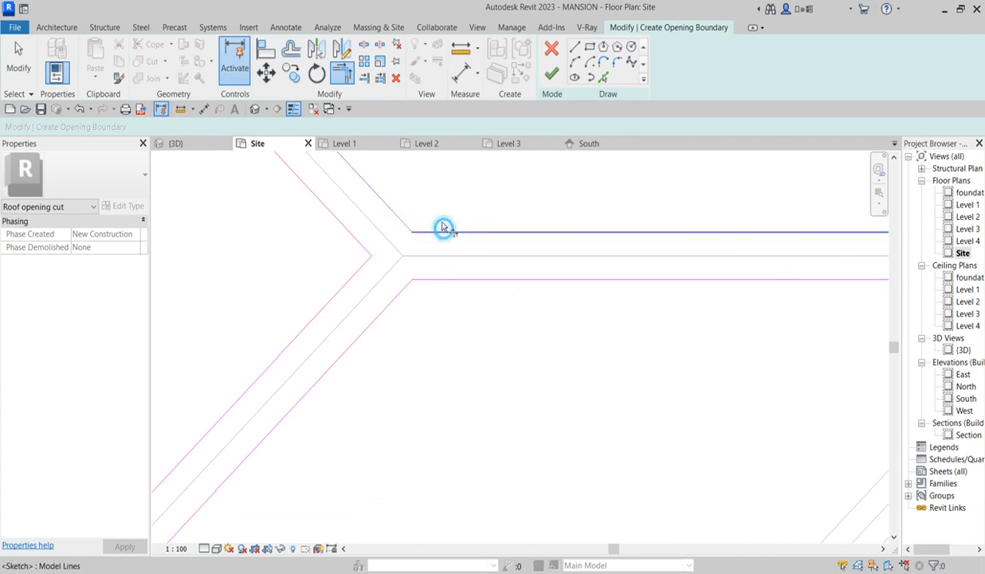
{"action": "left_click", "coordinate": [552, 74]}
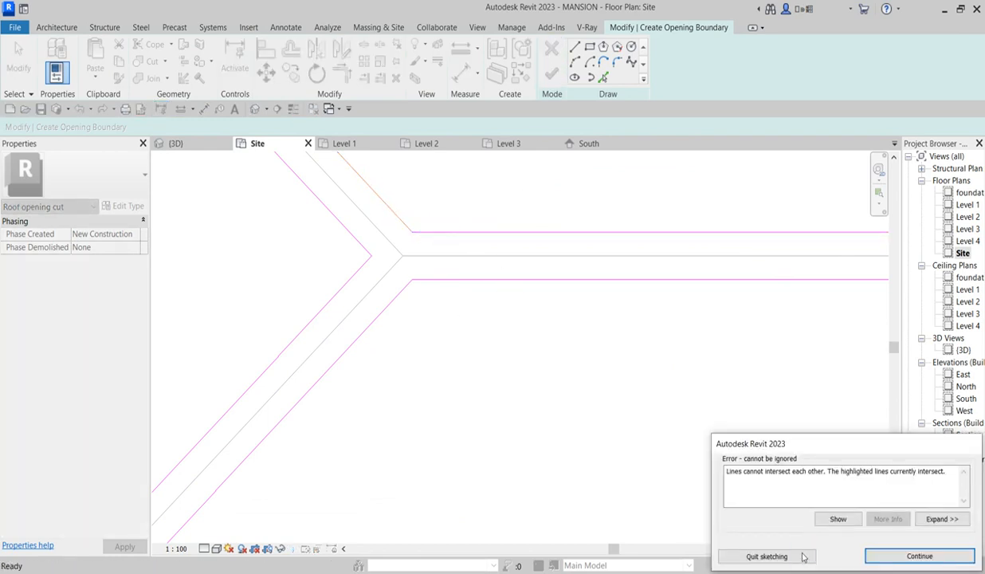
{"action": "left_click", "coordinate": [767, 557]}
{"action": "left_click", "coordinate": [598, 223]}
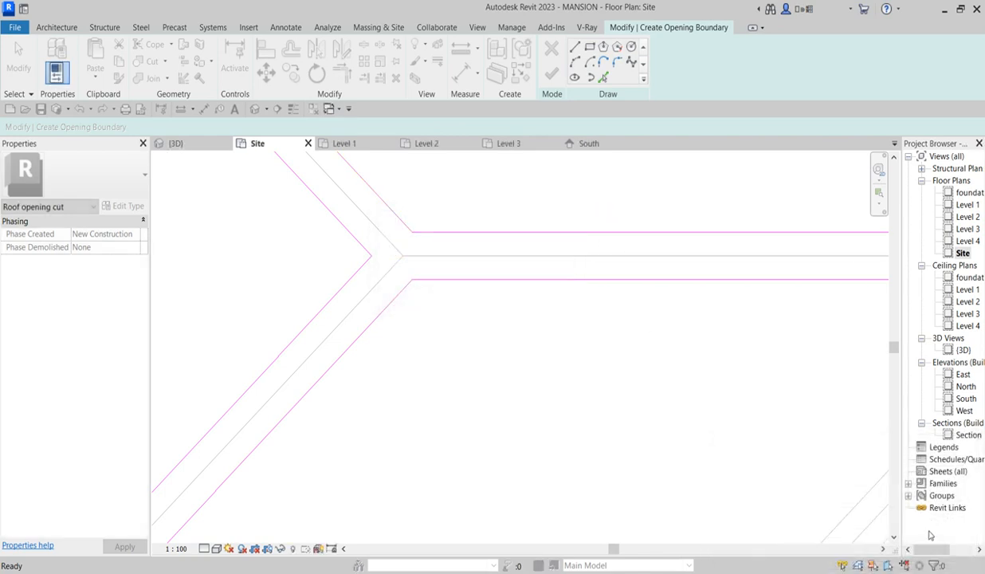
- Trim the west dormer's hip boundary lines into corners with the north, west and south eave lines, and finish the opening sketch
{"action": "scroll", "coordinate": [515, 231], "scroll_direction": "down", "scroll_amount": 4}
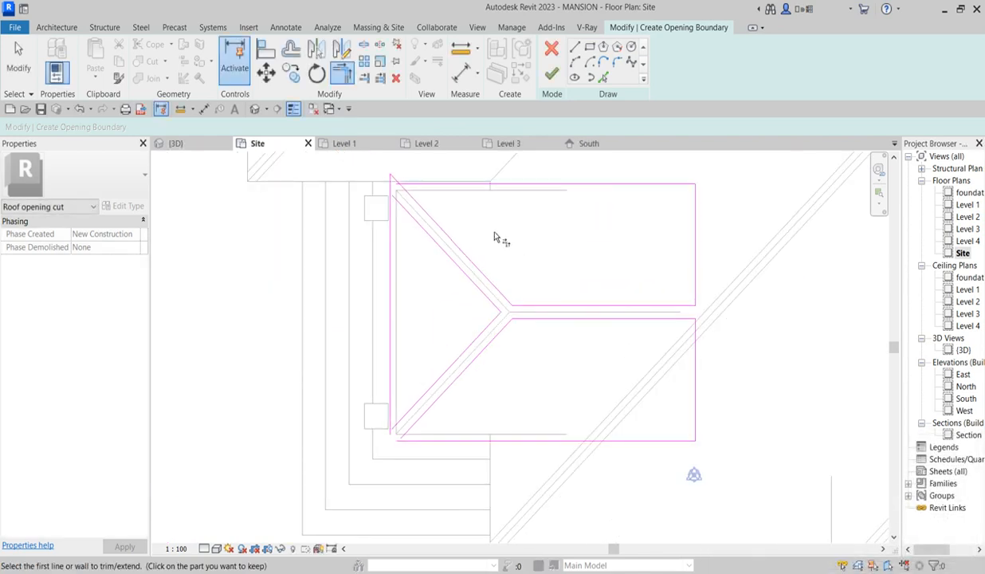
{"action": "left_click", "coordinate": [413, 193]}
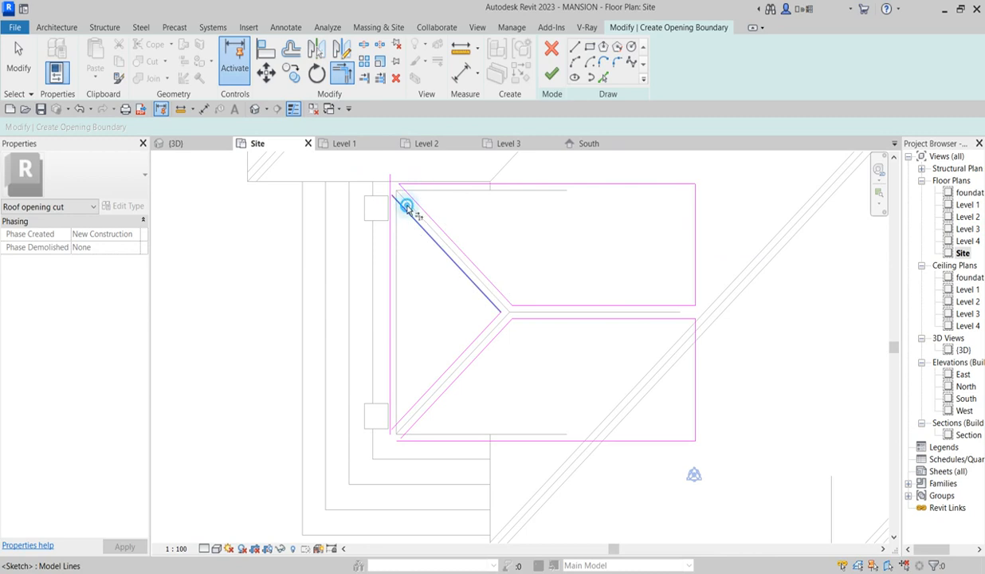
{"action": "left_click", "coordinate": [420, 413]}
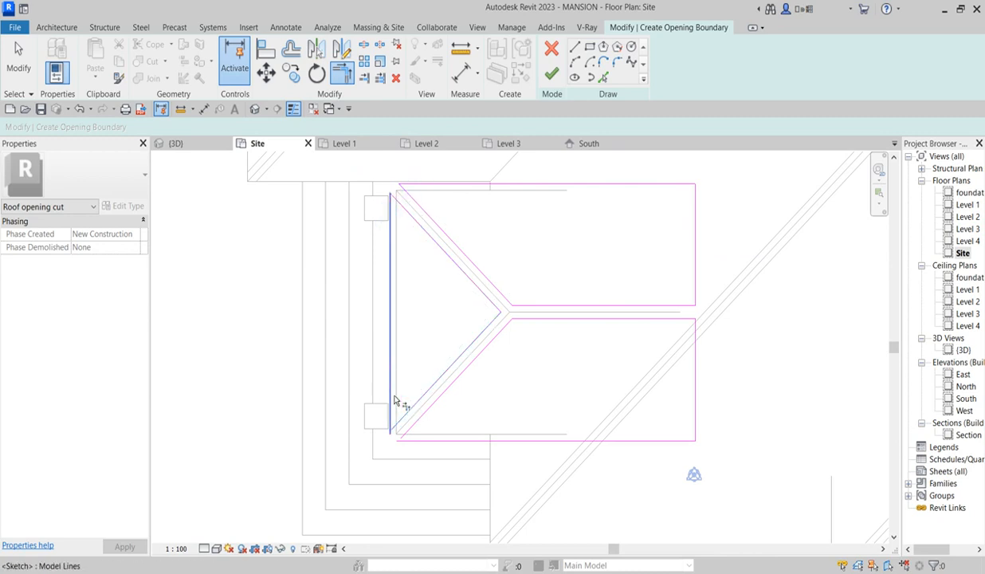
{"action": "left_click", "coordinate": [431, 439]}
{"action": "scroll", "coordinate": [597, 410], "scroll_direction": "down", "scroll_amount": 3}
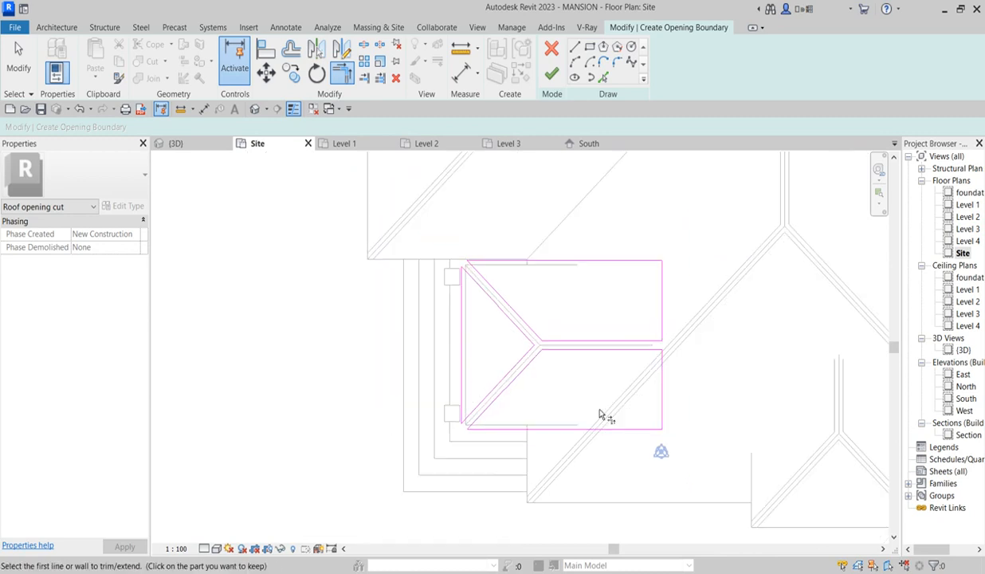
{"action": "left_click", "coordinate": [552, 76]}
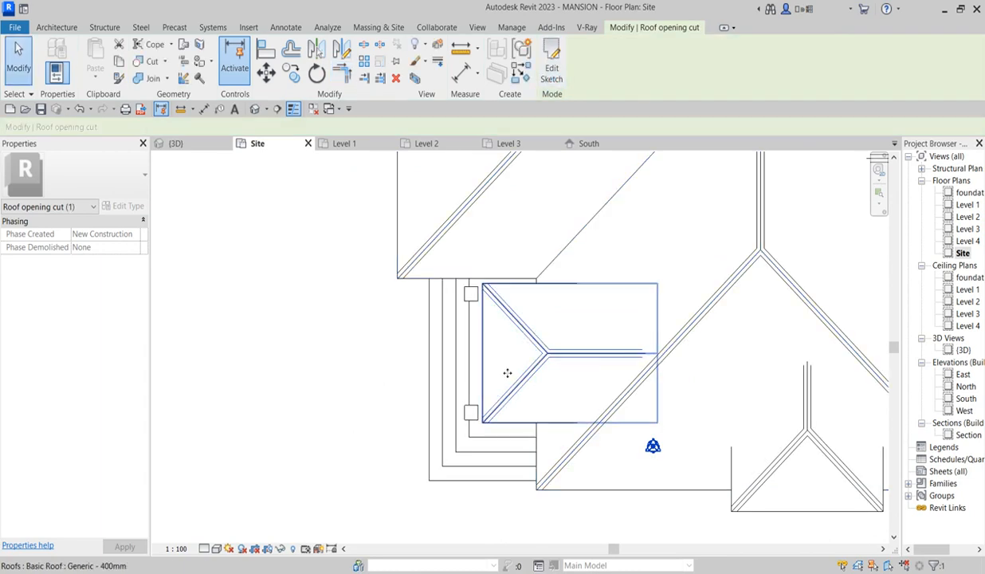
{"action": "left_click", "coordinate": [325, 318]}
{"action": "scroll", "coordinate": [350, 331], "scroll_direction": "down", "scroll_amount": 5}
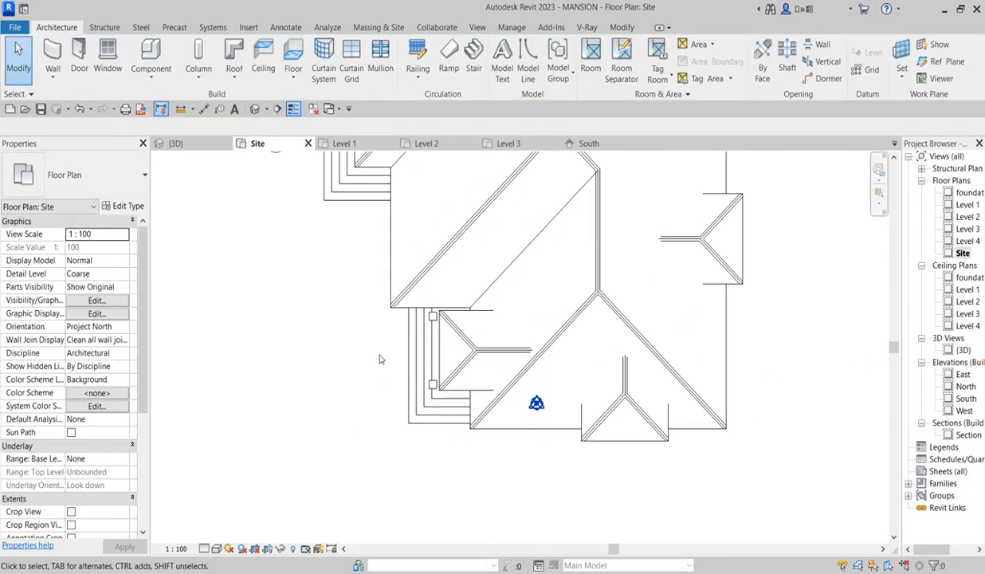
- Open the {3D} view and orbit around the mansion to inspect the openings cut in the roofs
{"action": "double_click", "coordinate": [962, 350]}
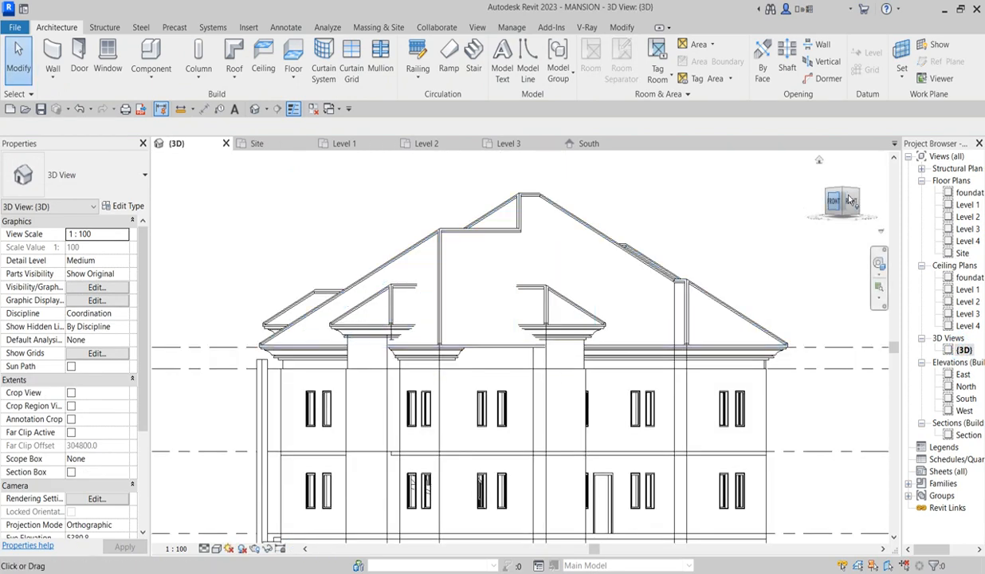
{"action": "mouse_move", "coordinate": [845, 194]}
{"action": "left_mouse_down"}
{"action": "mouse_move", "coordinate": [834, 224]}
{"action": "mouse_move", "coordinate": [177, 212]}
{"action": "mouse_move", "coordinate": [213, 241]}
{"action": "mouse_move", "coordinate": [354, 229]}
{"action": "mouse_move", "coordinate": [488, 246]}
{"action": "mouse_move", "coordinate": [513, 197]}
{"action": "mouse_move", "coordinate": [545, 199]}
{"action": "mouse_move", "coordinate": [576, 182]}
{"action": "left_mouse_up"}
{"action": "scroll", "coordinate": [685, 371], "scroll_direction": "down", "scroll_amount": 4}
{"action": "scroll", "coordinate": [531, 502], "scroll_direction": "up", "scroll_amount": 2}
{"action": "scroll", "coordinate": [552, 411], "scroll_direction": "up", "scroll_amount": 2}
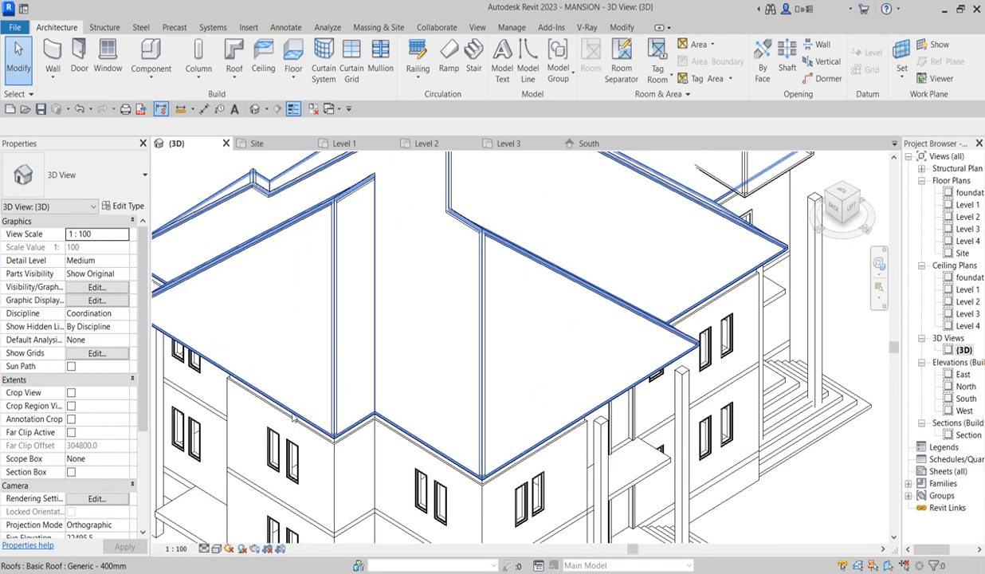
{"action": "scroll", "coordinate": [416, 411], "scroll_direction": "up", "scroll_amount": 3}
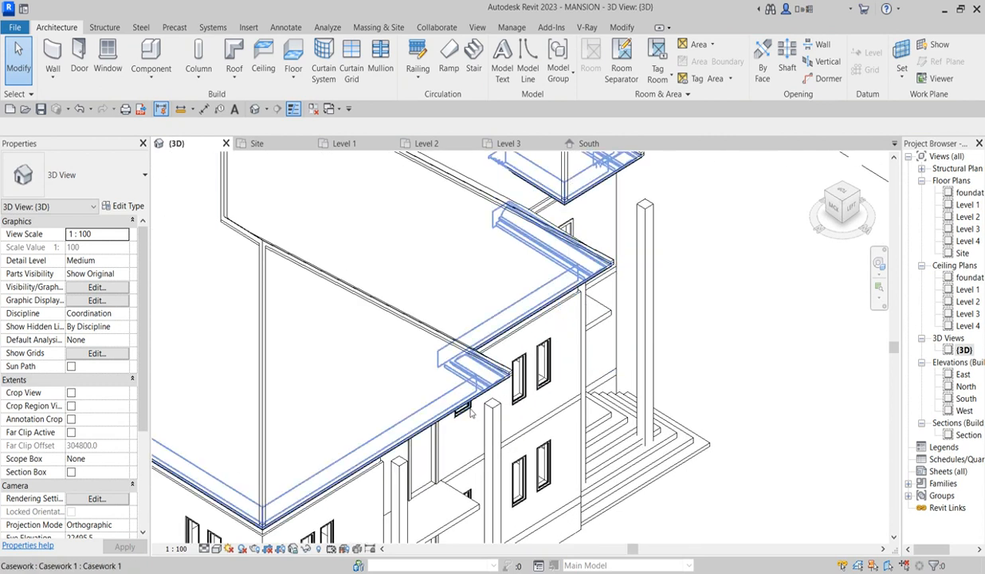
{"action": "left_click", "coordinate": [694, 330]}
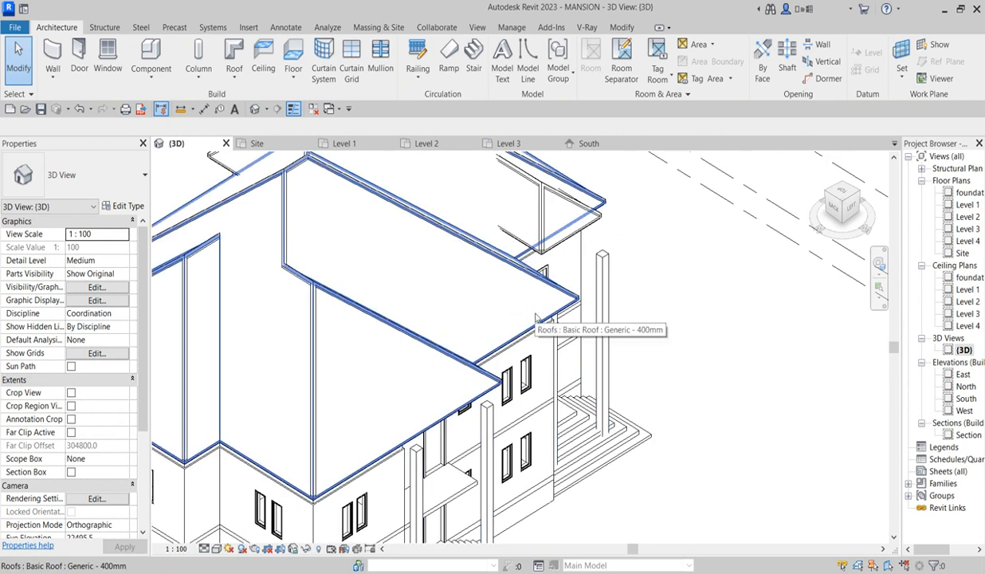
- Open the structure of the main roof's Generic - 400mm type and browse materials for its layer
{"action": "left_click", "coordinate": [536, 317]}
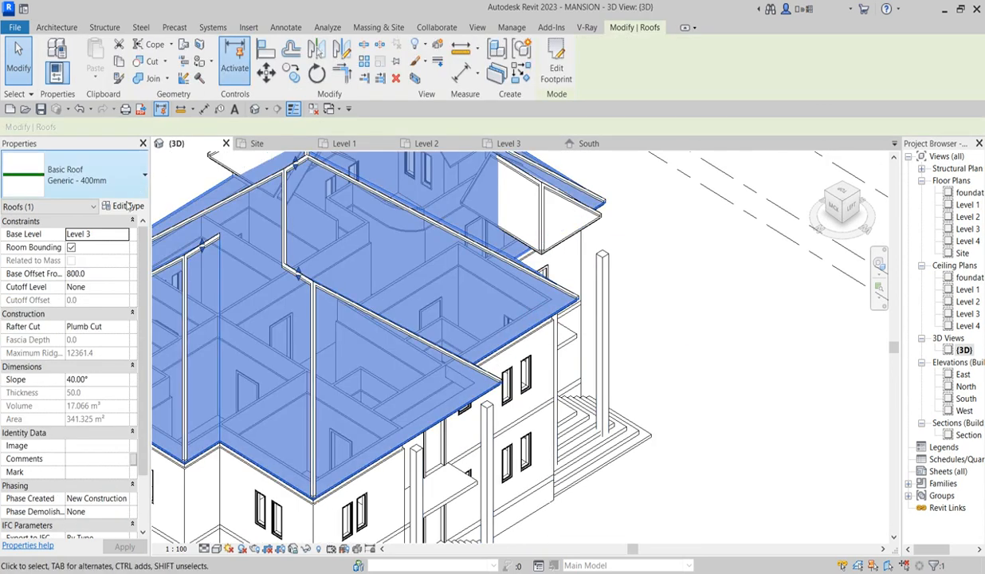
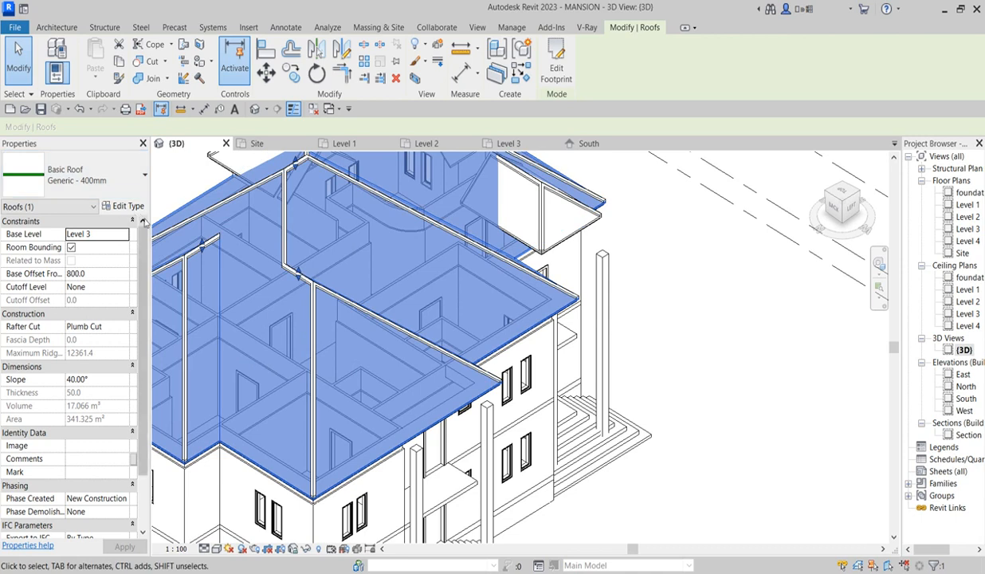
{"action": "left_click", "coordinate": [126, 206]}
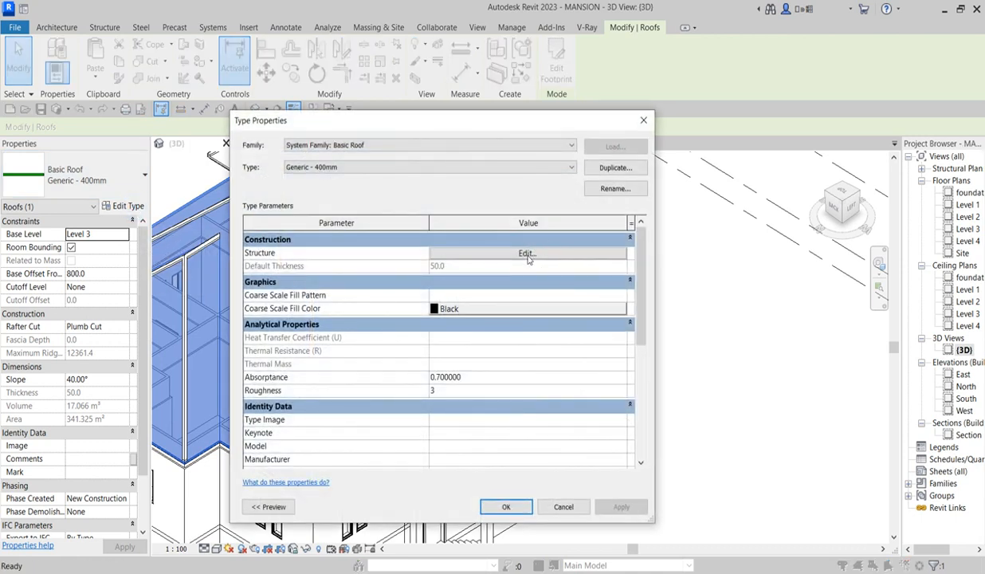
{"action": "left_click", "coordinate": [527, 253]}
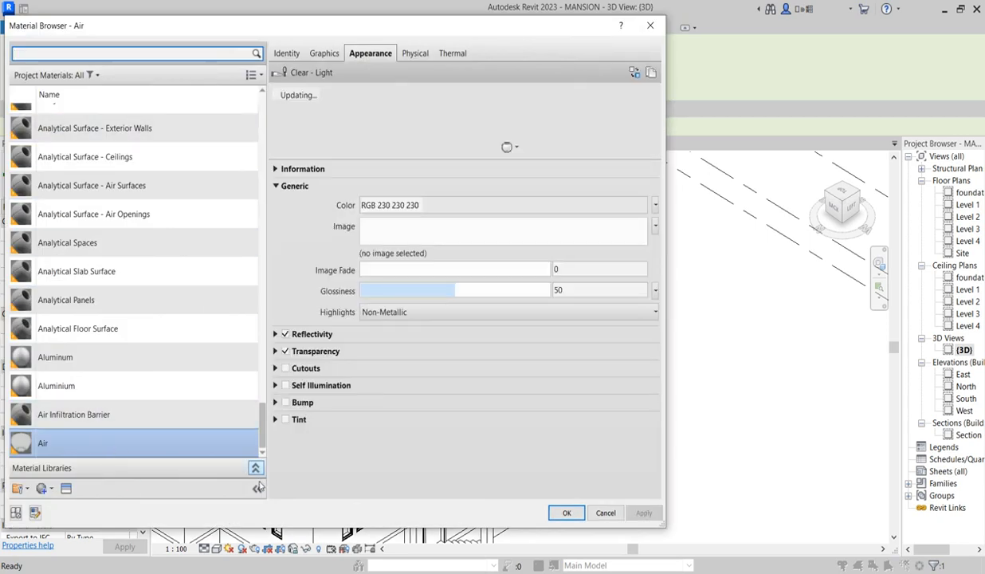
- Duplicate the Air material together with its assets, name the copy "roof", and select it in the material list
{"action": "left_click_drag", "start_coordinate": [265, 439], "coordinate": [378, 129]}
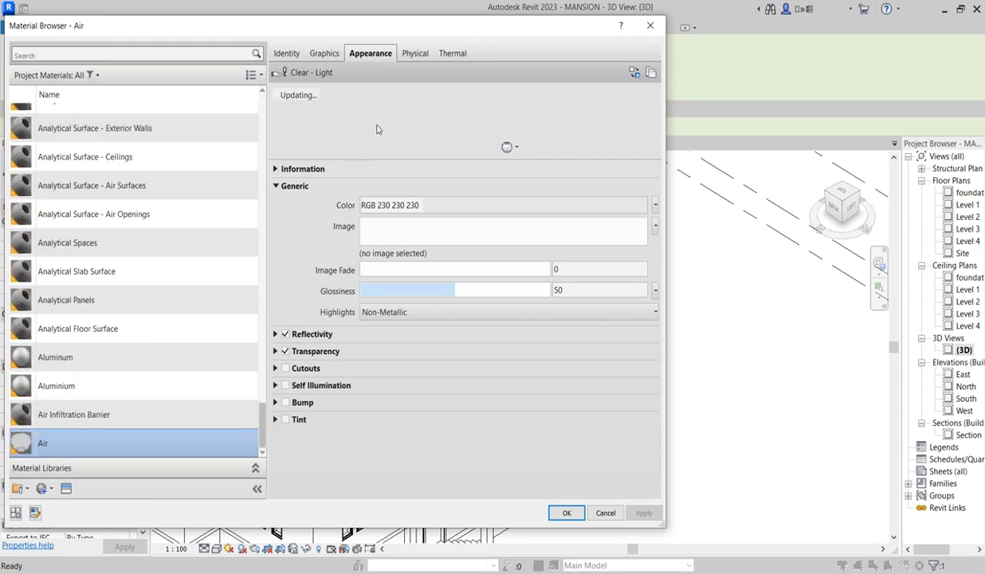
{"action": "right_click", "coordinate": [74, 442]}
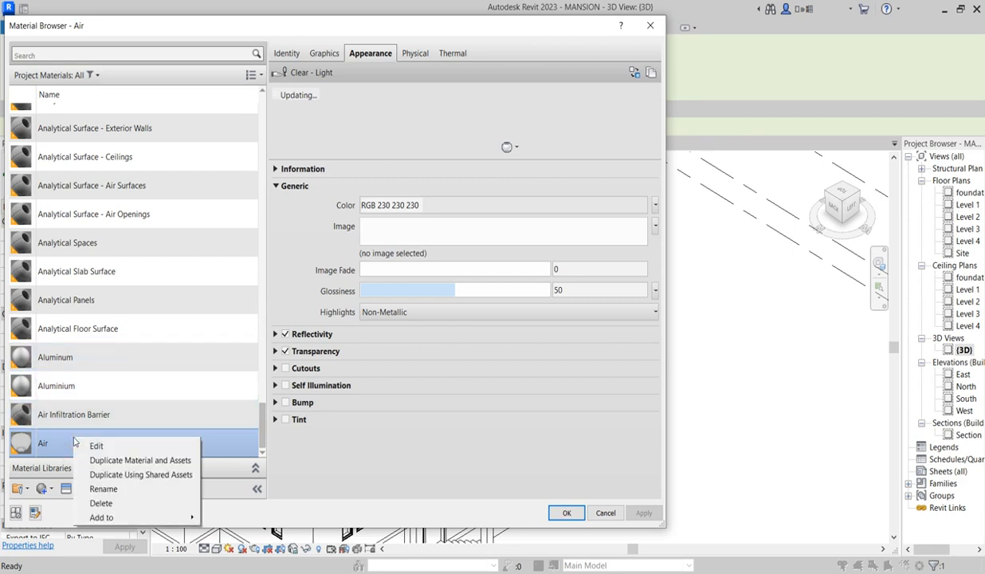
{"action": "left_click", "coordinate": [140, 461]}
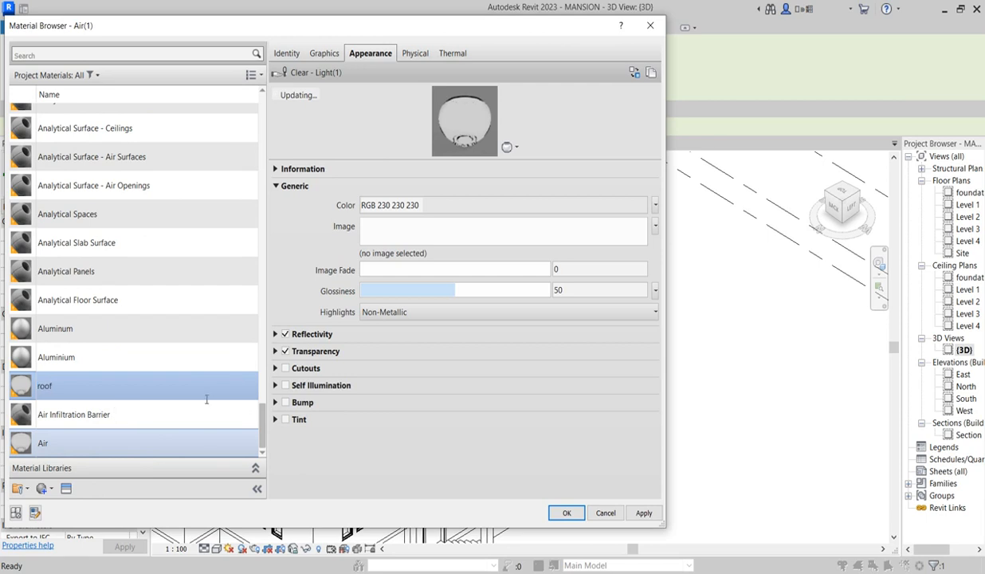
{"action": "key", "text": "Return"}
{"action": "left_click", "coordinate": [168, 424]}
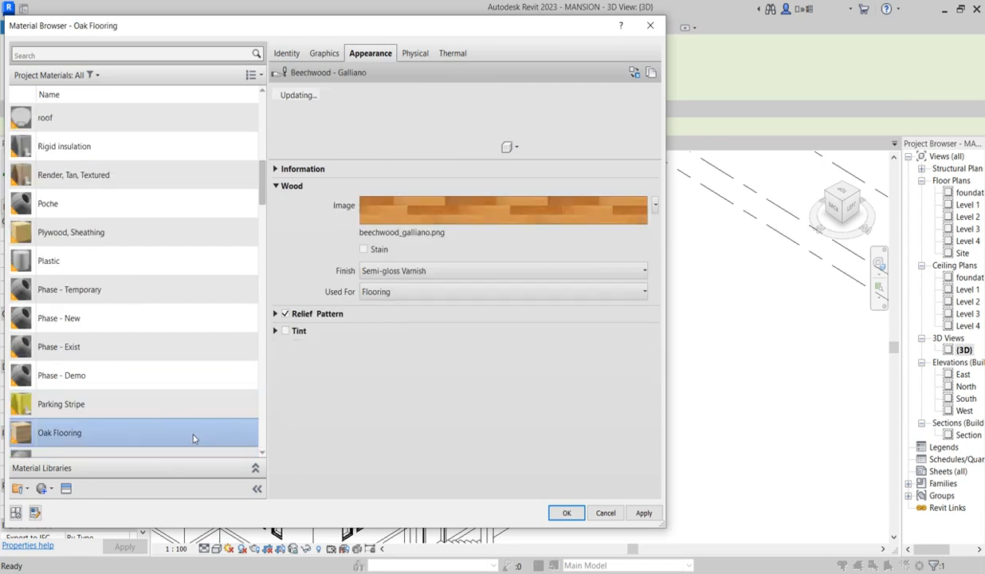
{"action": "key", "text": "r"}
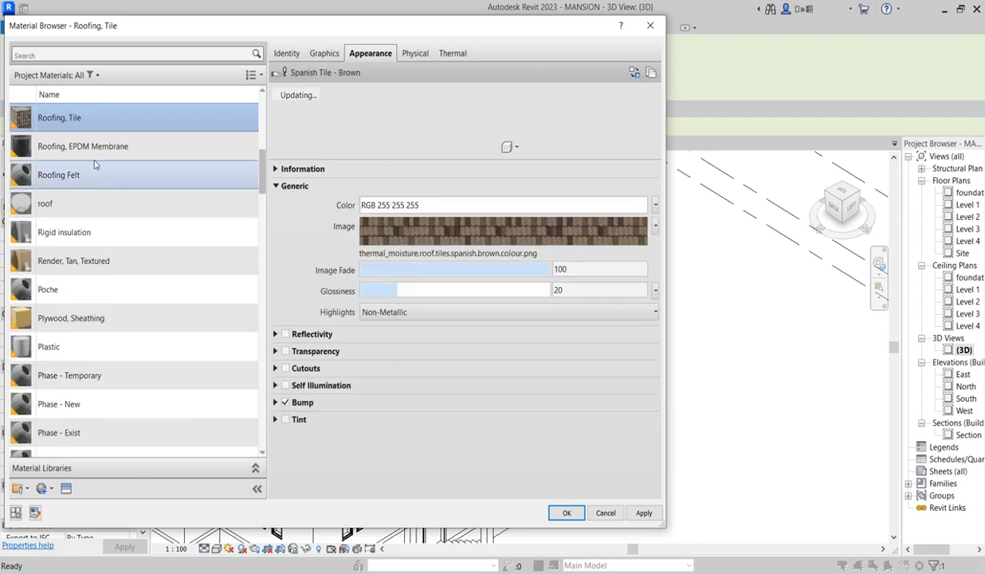
{"action": "left_click", "coordinate": [76, 205]}
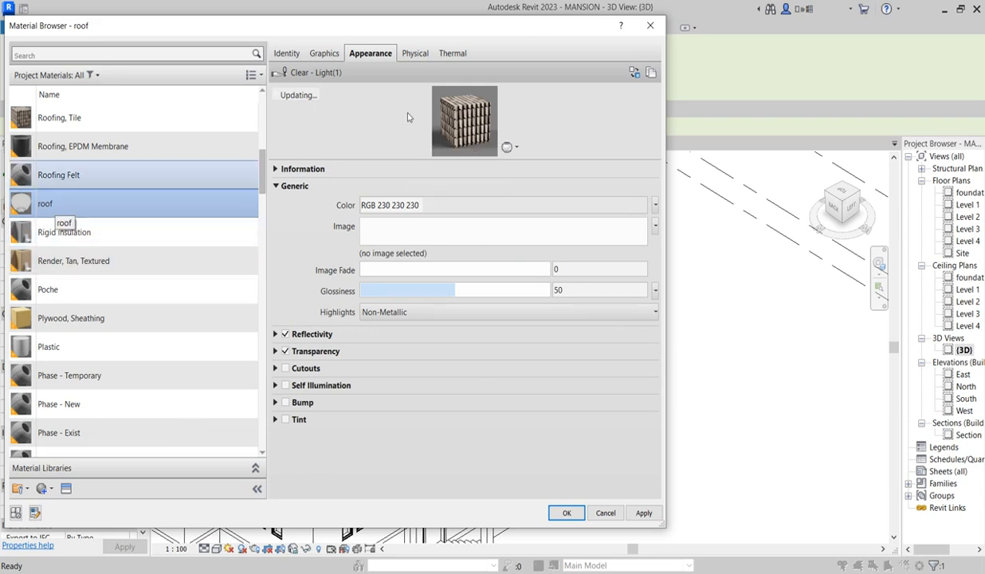
{"action": "double_click", "coordinate": [76, 205]}
{"action": "left_click", "coordinate": [428, 252]}
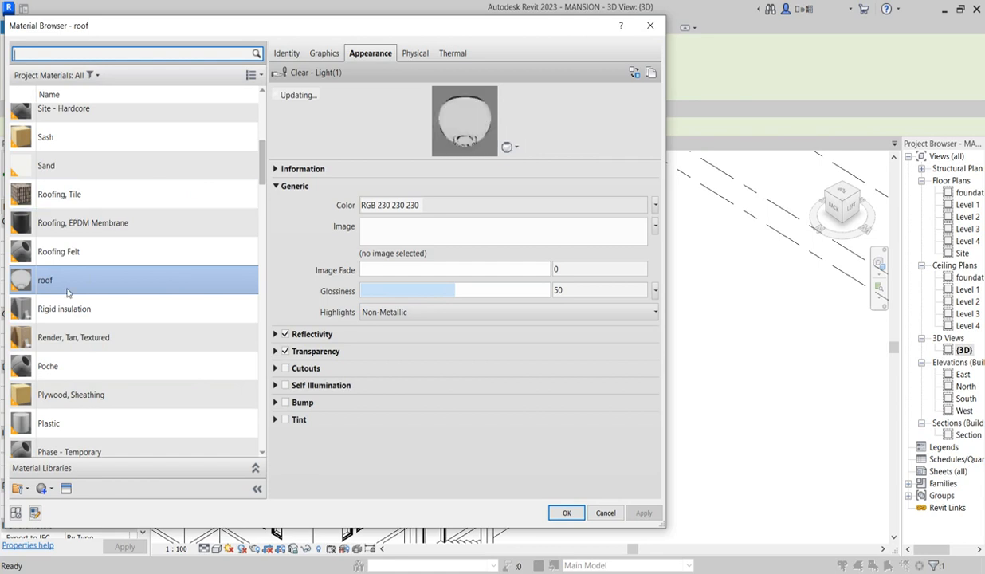
- Replace the roof material's appearance with the Asphalt Shingles - Architectural Grade - Black asset from the Appearance Library's Roofing category
{"action": "left_click", "coordinate": [634, 72]}
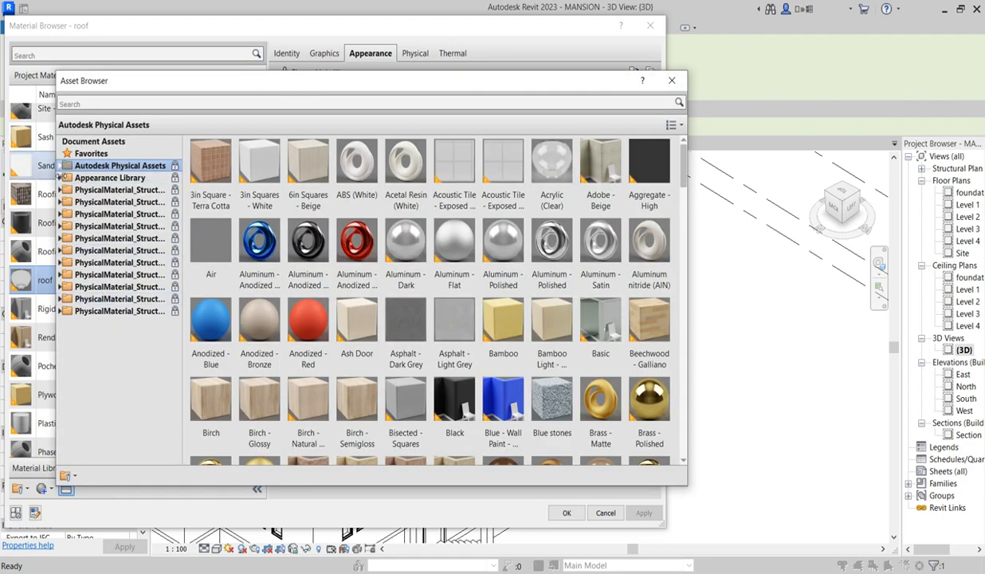
{"action": "left_click", "coordinate": [60, 178]}
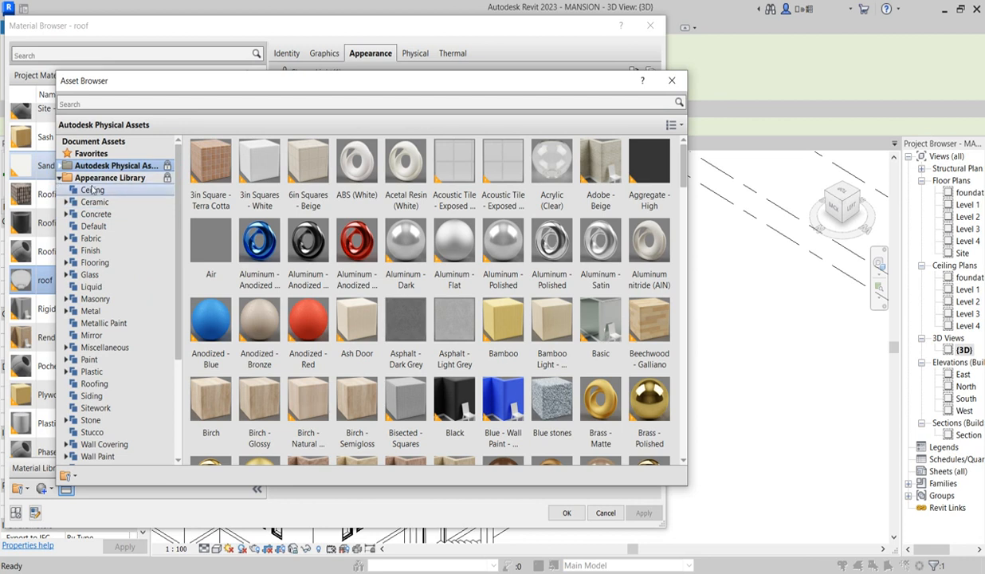
{"action": "scroll", "coordinate": [94, 359], "scroll_direction": "down", "scroll_amount": 3}
{"action": "scroll", "coordinate": [94, 360], "scroll_direction": "down", "scroll_amount": 1}
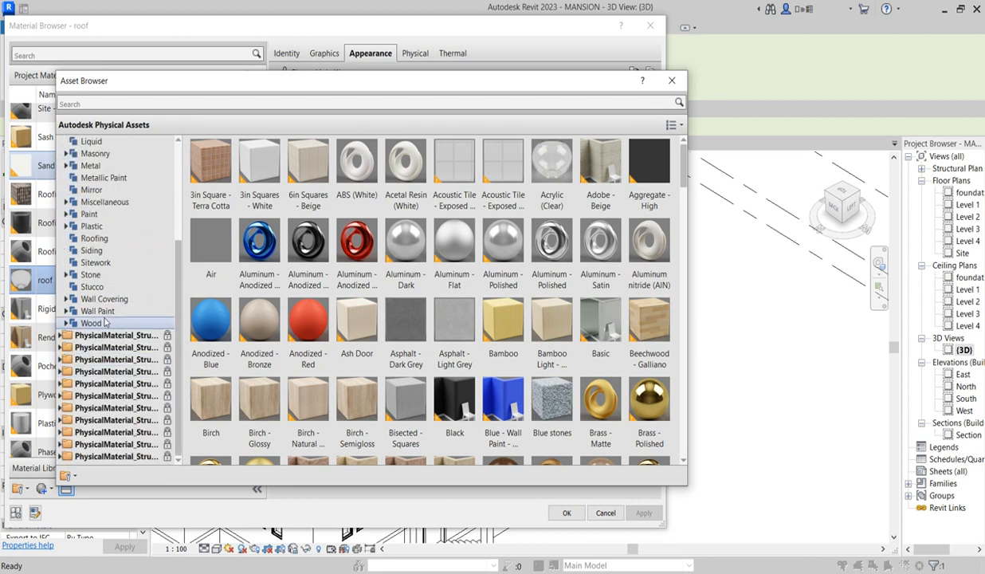
{"action": "left_click", "coordinate": [94, 239]}
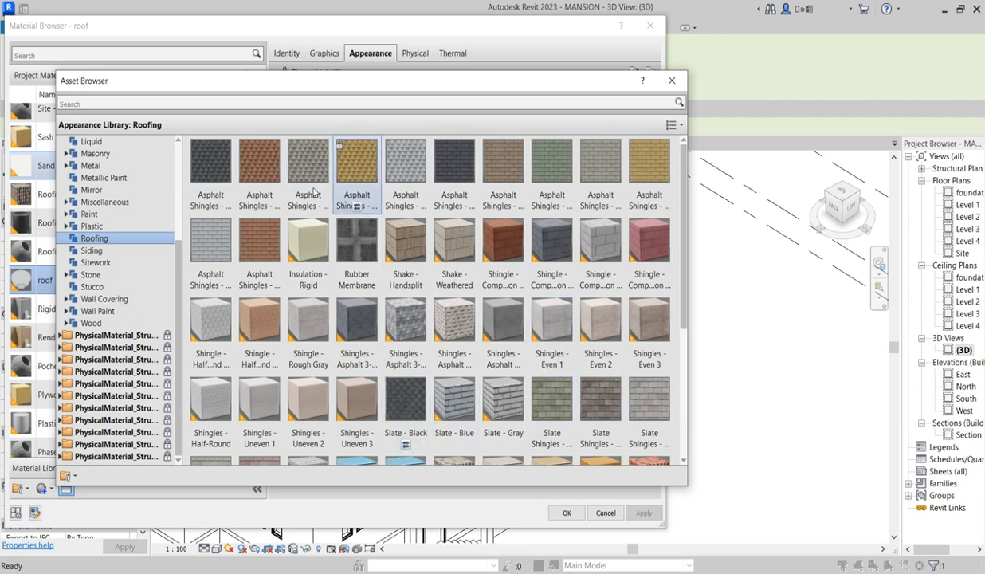
{"action": "double_click", "coordinate": [206, 170]}
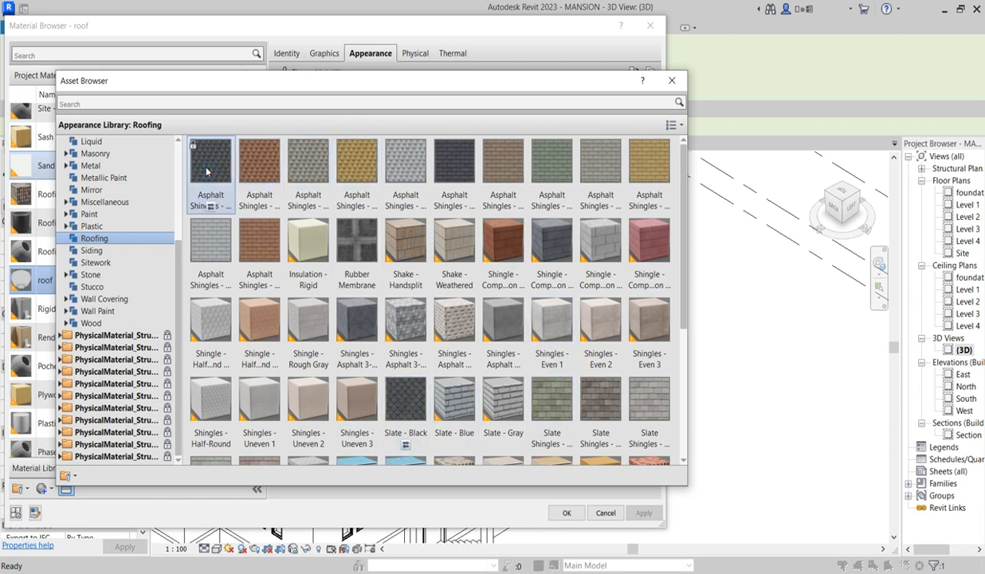
{"action": "scroll", "coordinate": [610, 216], "scroll_direction": "down", "scroll_amount": 3}
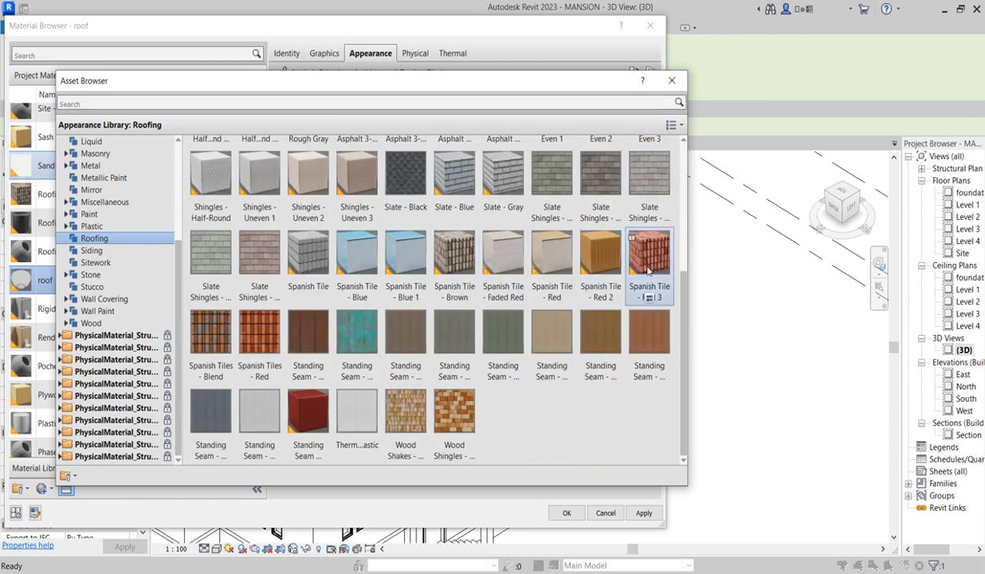
{"action": "scroll", "coordinate": [374, 367], "scroll_direction": "up", "scroll_amount": 2}
{"action": "scroll", "coordinate": [375, 367], "scroll_direction": "down", "scroll_amount": 2}
{"action": "scroll", "coordinate": [339, 300], "scroll_direction": "up", "scroll_amount": 3}
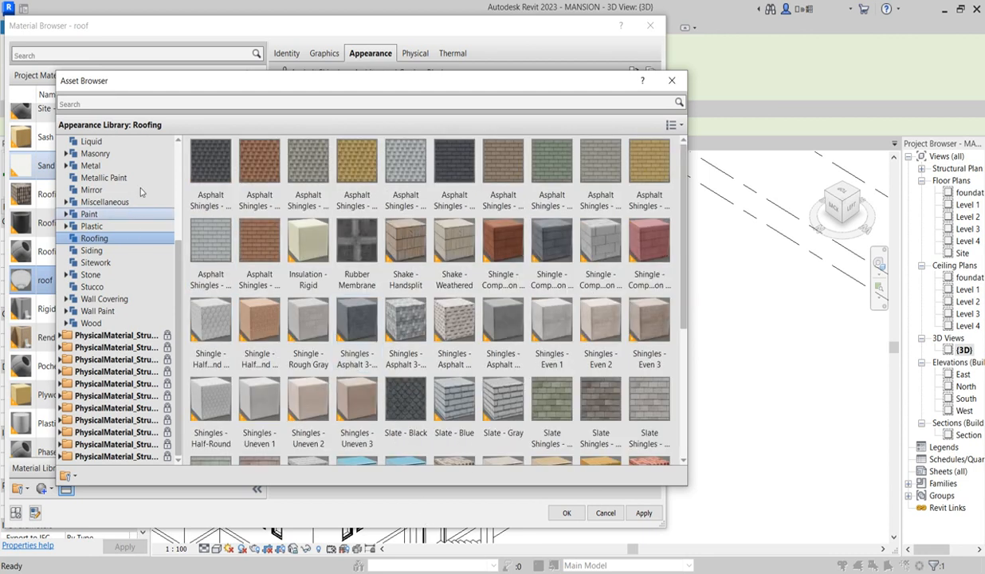
{"action": "scroll", "coordinate": [608, 313], "scroll_direction": "down", "scroll_amount": 1}
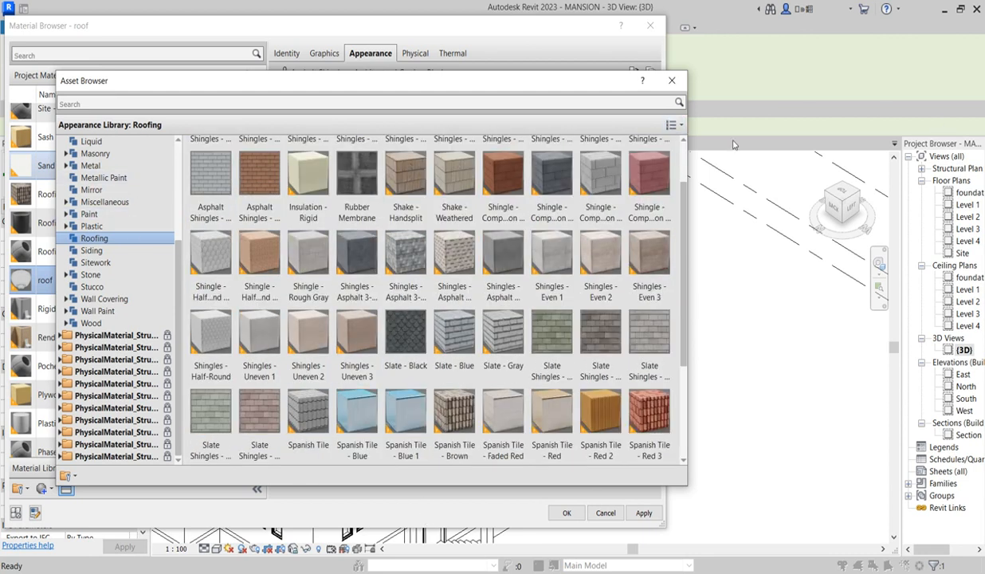
{"action": "left_click", "coordinate": [674, 81]}
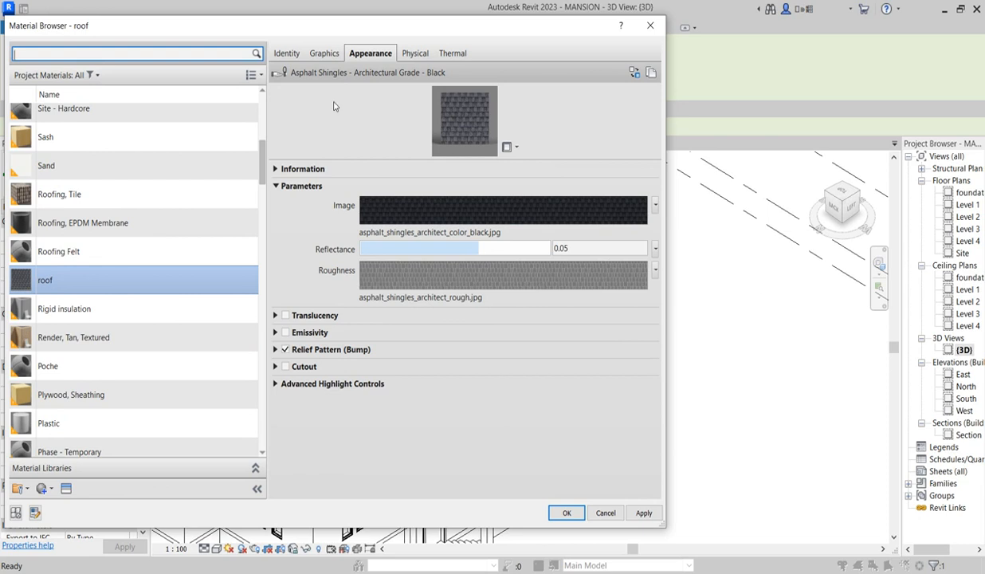
- Open the model fill patterns for the roof material's surface foreground and review the Brick Soldier Course pattern's properties
{"action": "left_click", "coordinate": [325, 53]}
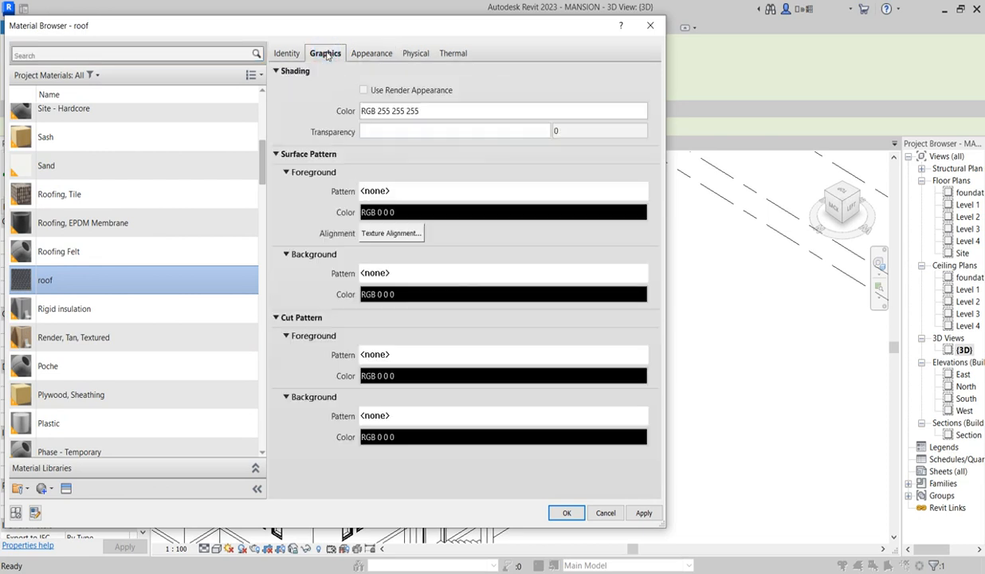
{"action": "left_click", "coordinate": [438, 192]}
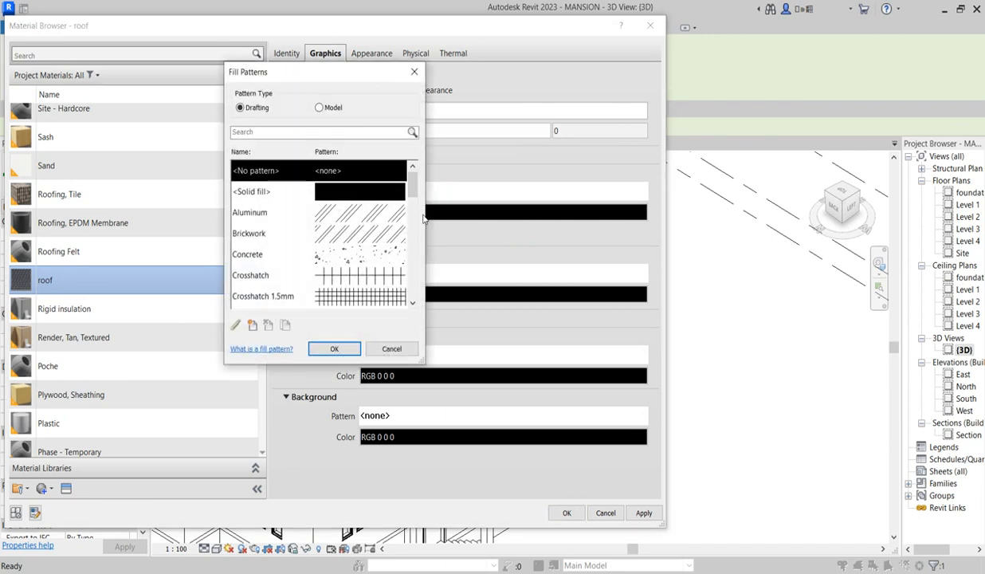
{"action": "left_click", "coordinate": [321, 108]}
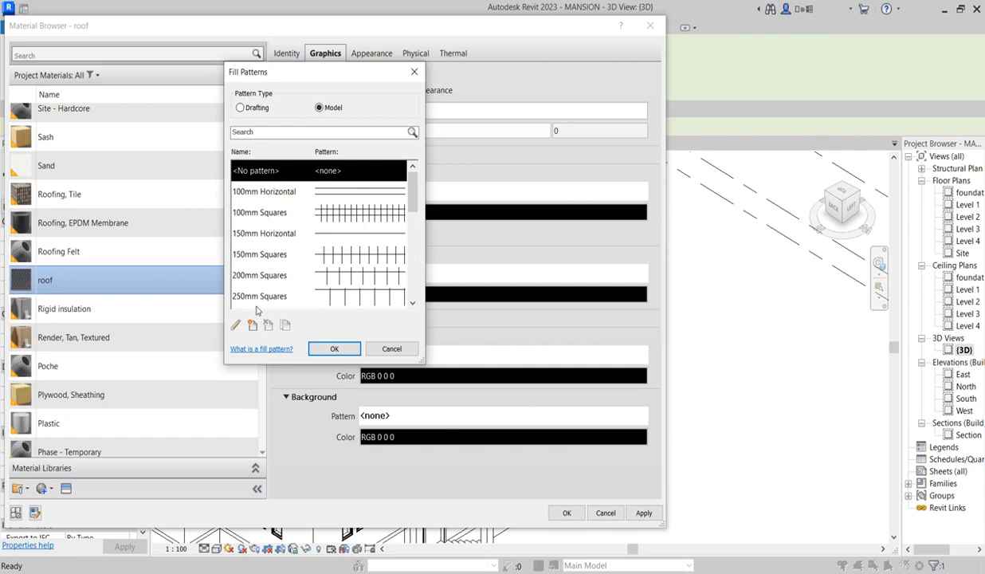
{"action": "left_click_drag", "start_coordinate": [415, 208], "coordinate": [417, 282]}
{"action": "left_click", "coordinate": [372, 237]}
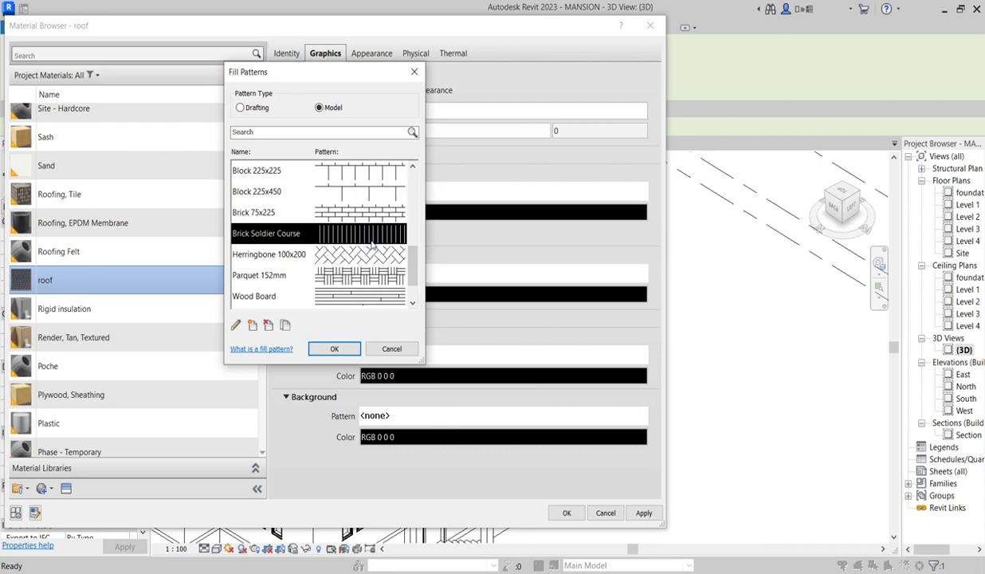
{"action": "left_click", "coordinate": [237, 326]}
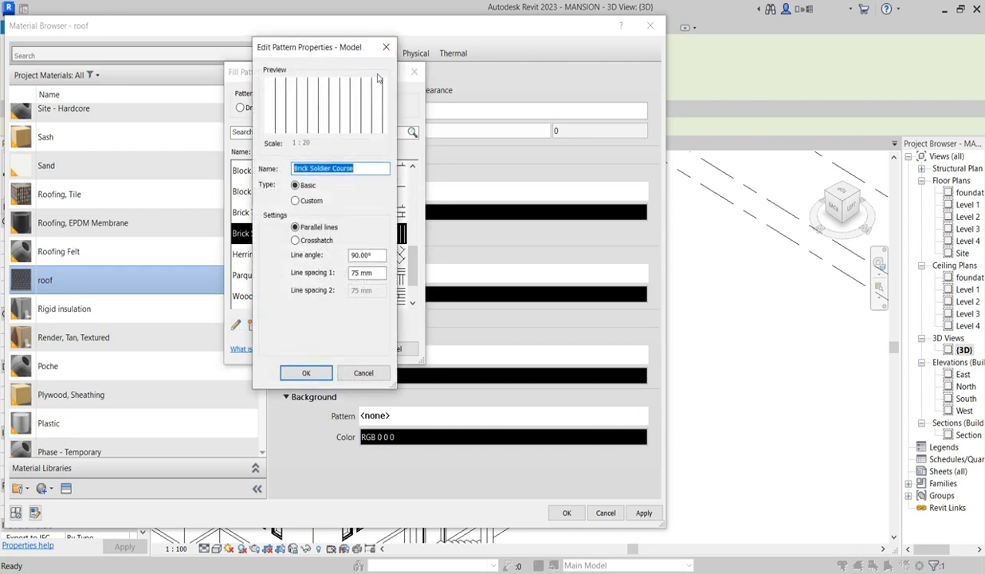
{"action": "left_click", "coordinate": [381, 45]}
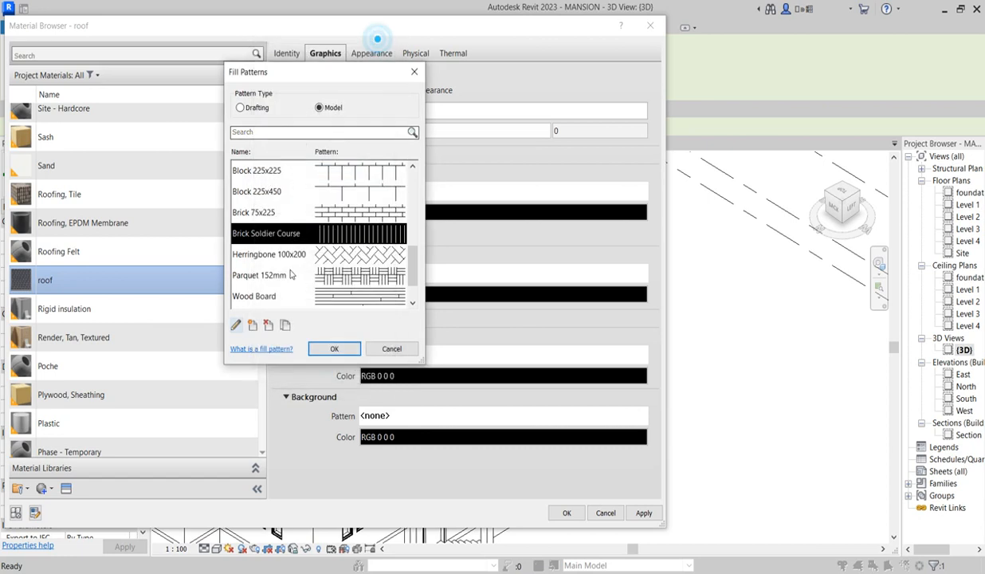
- Create a model surface pattern named "vertical roof" with parallel lines at a 90° angle and 60 mm line spacing
{"action": "left_click", "coordinate": [252, 325]}
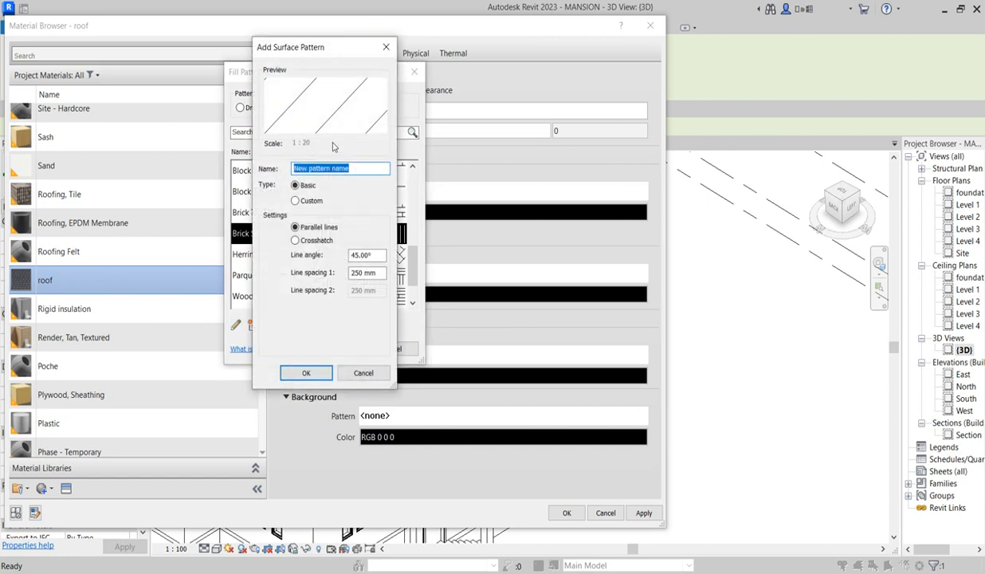
{"action": "type", "text": "V"}
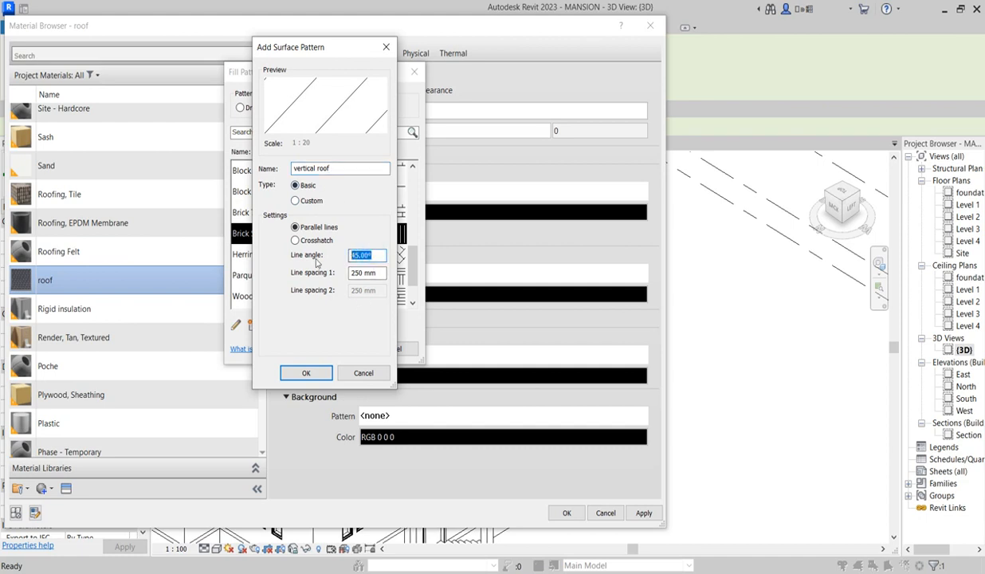
{"action": "type", "text": "90"}
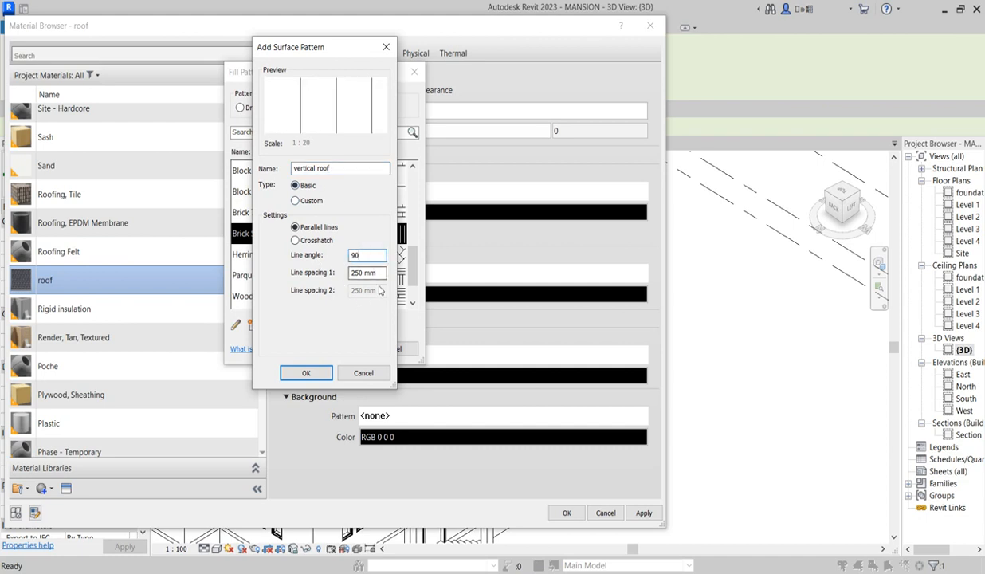
{"action": "left_click_drag", "start_coordinate": [382, 273], "coordinate": [313, 286]}
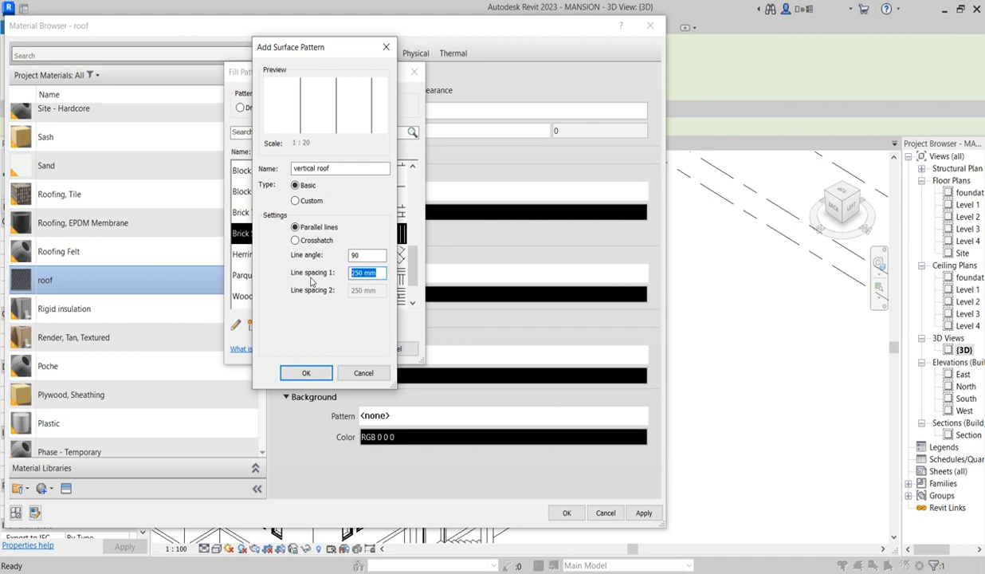
{"action": "type", "text": "60"}
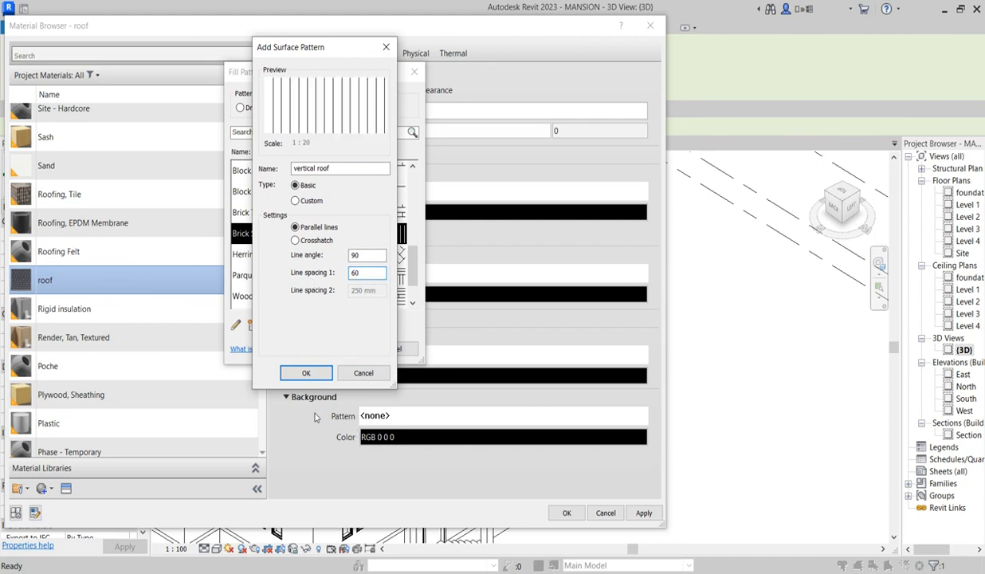
{"action": "left_click", "coordinate": [306, 373]}
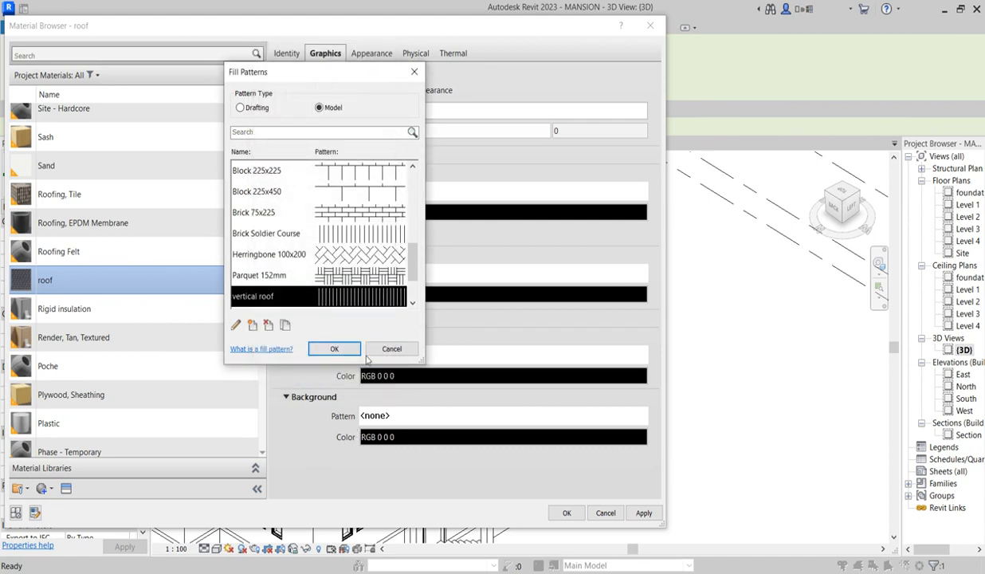
- Assign the "vertical roof" pattern to the roof material's surface foreground and apply the material to the Generic - 400mm roof's structure layer
{"action": "left_click", "coordinate": [336, 349]}
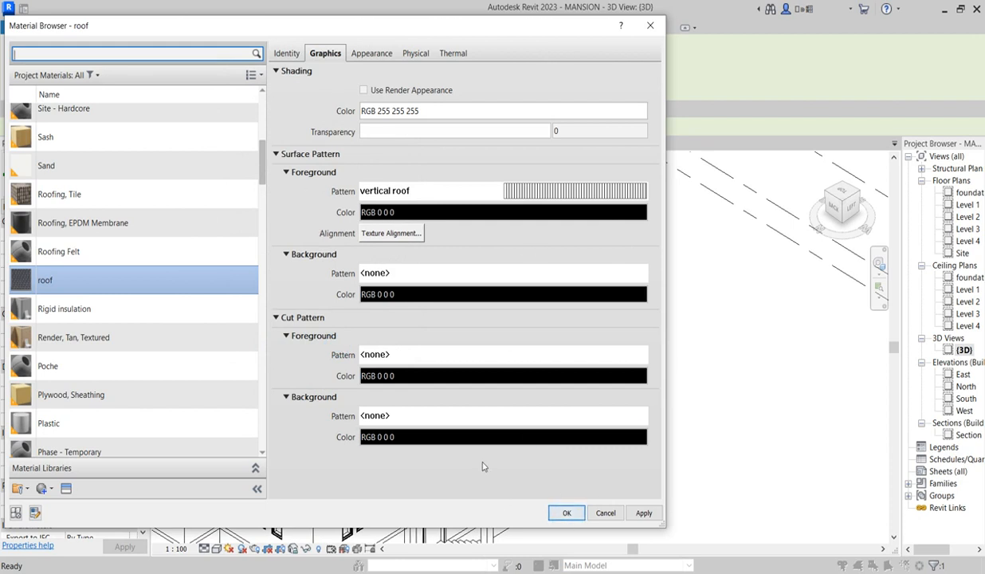
{"action": "left_click", "coordinate": [567, 514]}
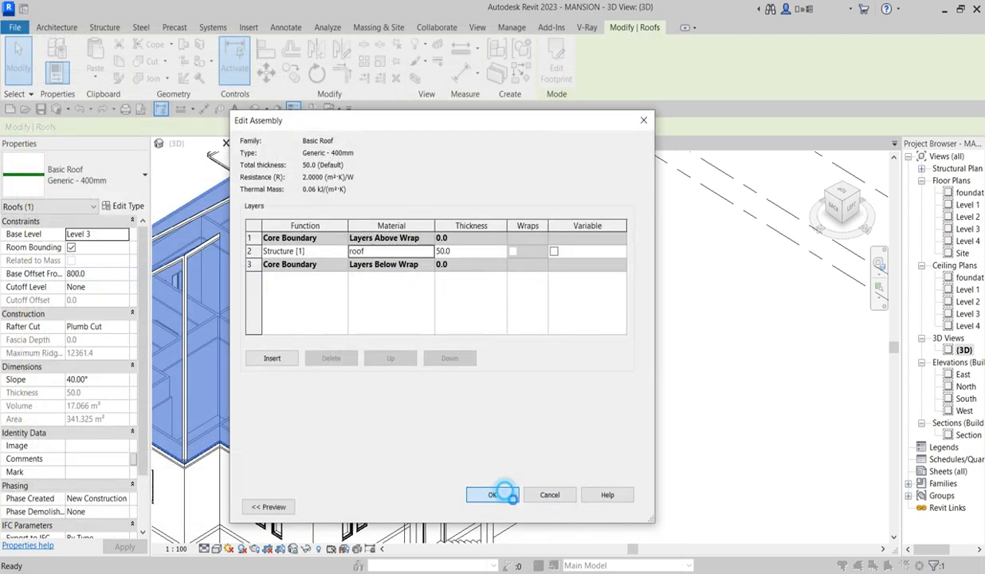
{"action": "left_click", "coordinate": [488, 476]}
{"action": "left_click", "coordinate": [496, 509]}
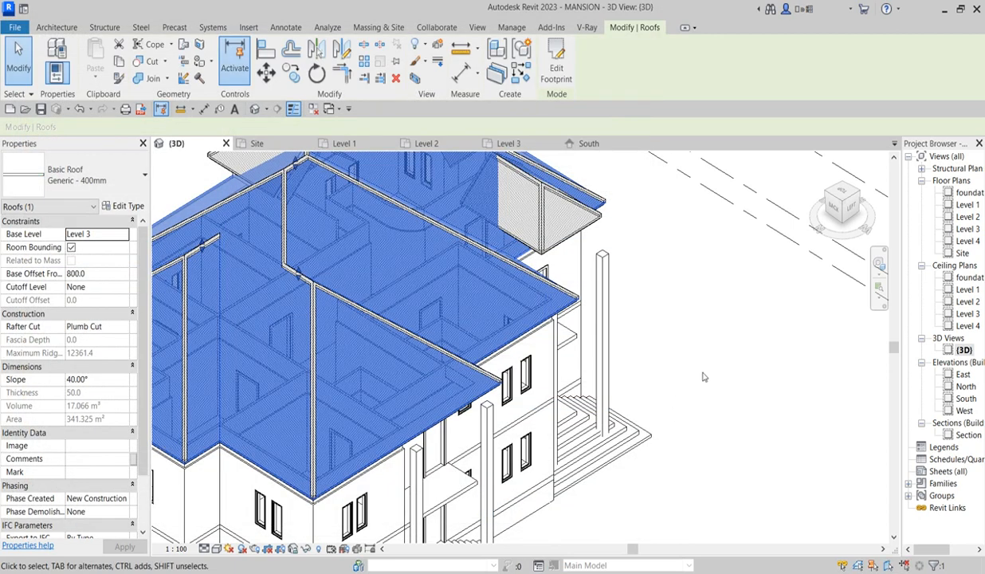
{"action": "left_click", "coordinate": [695, 382]}
- Examine the surface pattern on the roof slopes up close and from a distance in the 3D view
{"action": "scroll", "coordinate": [594, 325], "scroll_direction": "up", "scroll_amount": 6}
{"action": "scroll", "coordinate": [539, 279], "scroll_direction": "down", "scroll_amount": 5}
{"action": "scroll", "coordinate": [481, 230], "scroll_direction": "up", "scroll_amount": 5}
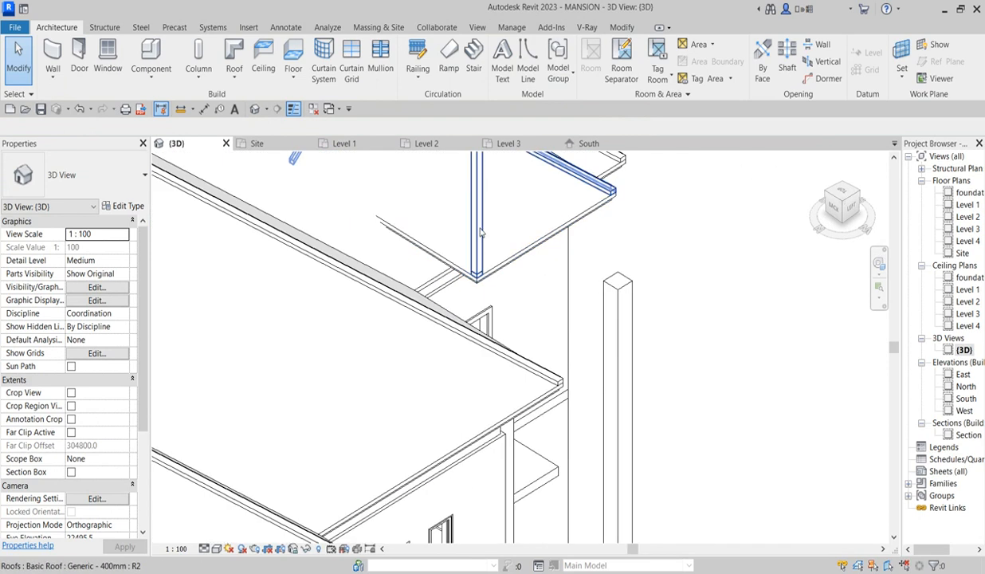
{"action": "scroll", "coordinate": [480, 229], "scroll_direction": "up", "scroll_amount": 2}
{"action": "scroll", "coordinate": [505, 296], "scroll_direction": "down", "scroll_amount": 3}
{"action": "scroll", "coordinate": [541, 233], "scroll_direction": "up", "scroll_amount": 3}
{"action": "scroll", "coordinate": [542, 233], "scroll_direction": "down", "scroll_amount": 2}
{"action": "scroll", "coordinate": [506, 411], "scroll_direction": "down", "scroll_amount": 2}
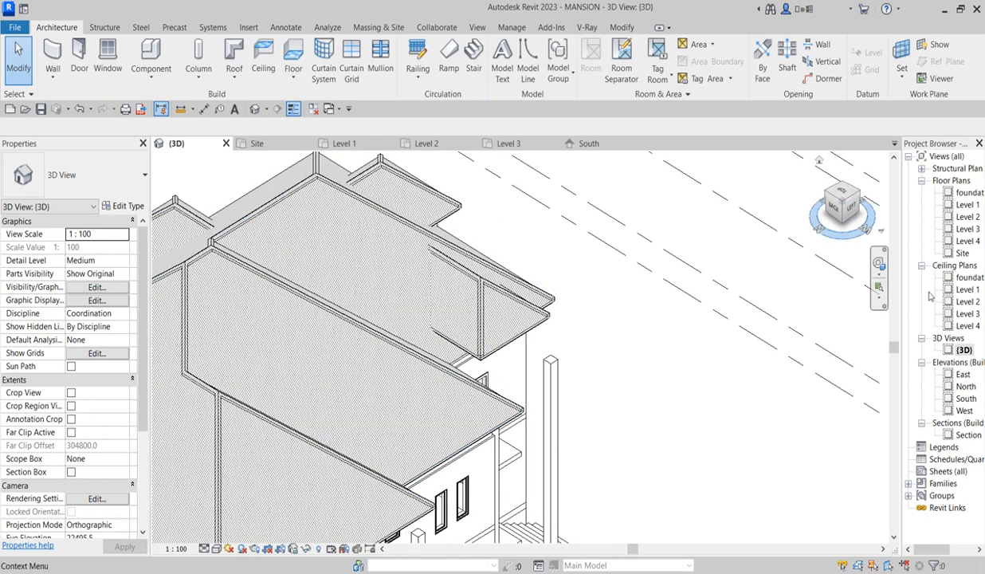
- Open the South and North elevations to examine the roof's surface pattern
{"action": "double_click", "coordinate": [966, 398]}
{"action": "scroll", "coordinate": [359, 292], "scroll_direction": "up", "scroll_amount": 3}
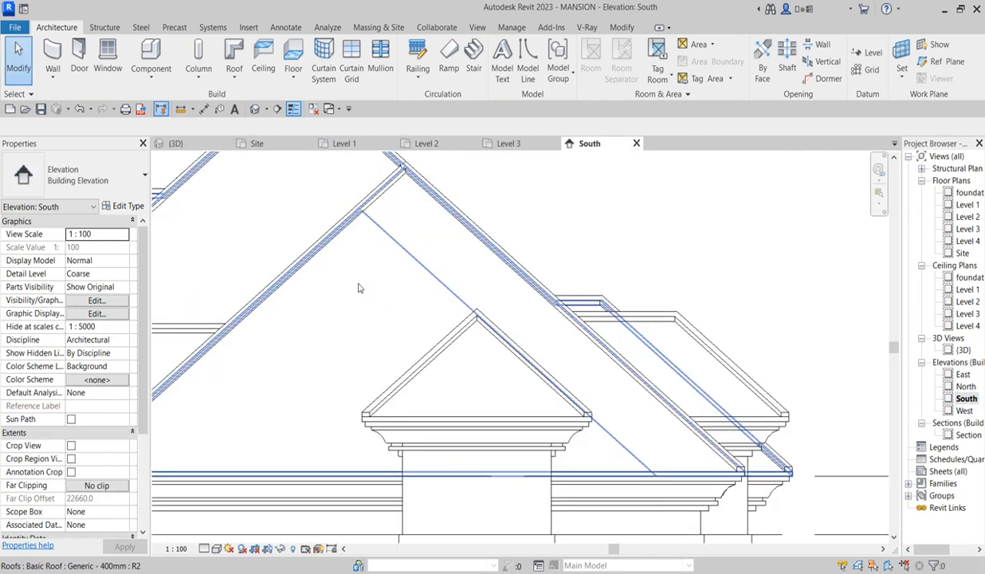
{"action": "double_click", "coordinate": [965, 385]}
{"action": "scroll", "coordinate": [612, 277], "scroll_direction": "up", "scroll_amount": 2}
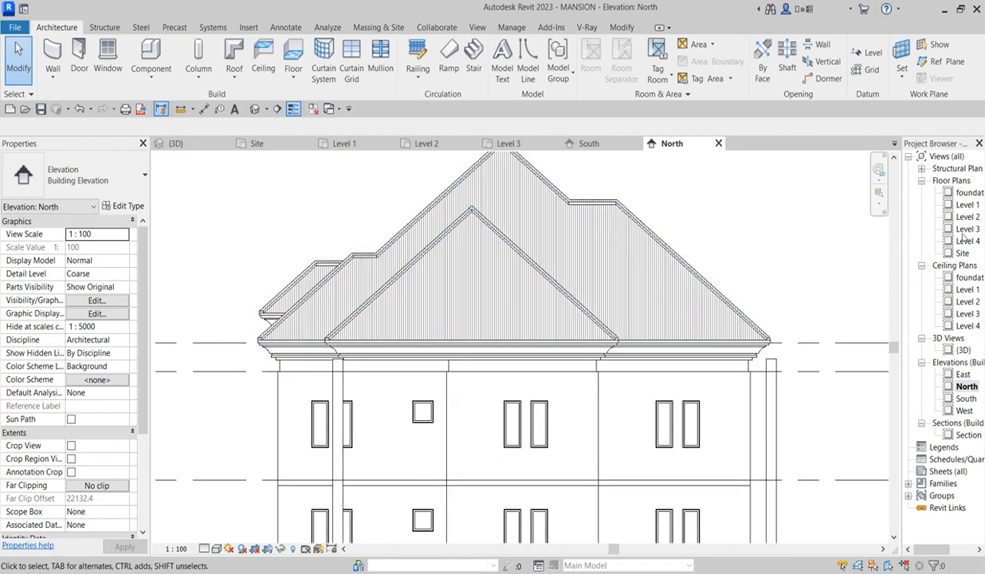
- Open the Site floor plan and examine the roof's surface pattern up close and from a distance
{"action": "double_click", "coordinate": [962, 252]}
{"action": "scroll", "coordinate": [591, 255], "scroll_direction": "up", "scroll_amount": 4}
{"action": "scroll", "coordinate": [566, 267], "scroll_direction": "up", "scroll_amount": 2}
{"action": "scroll", "coordinate": [614, 267], "scroll_direction": "up", "scroll_amount": 2}
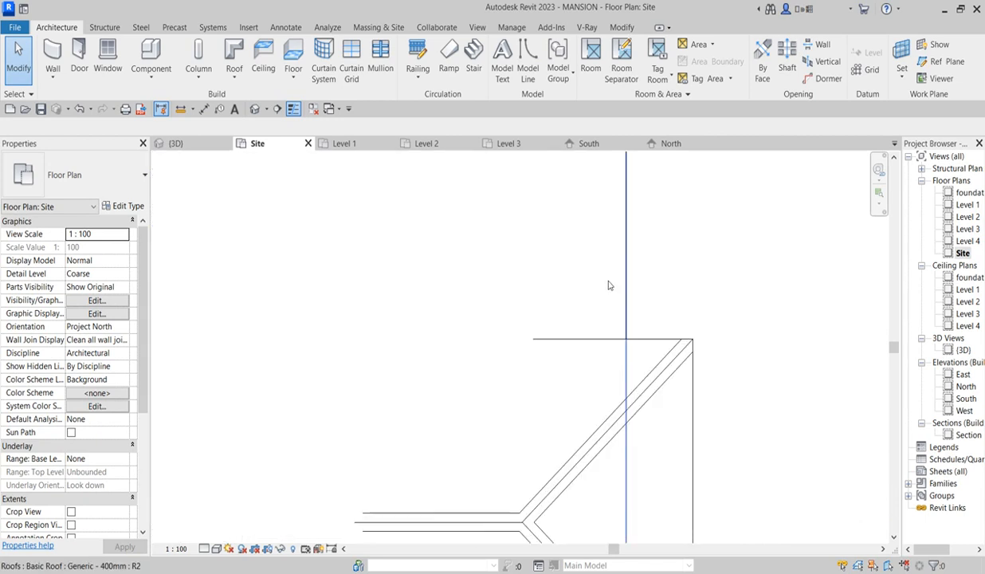
{"action": "scroll", "coordinate": [499, 275], "scroll_direction": "down", "scroll_amount": 5}
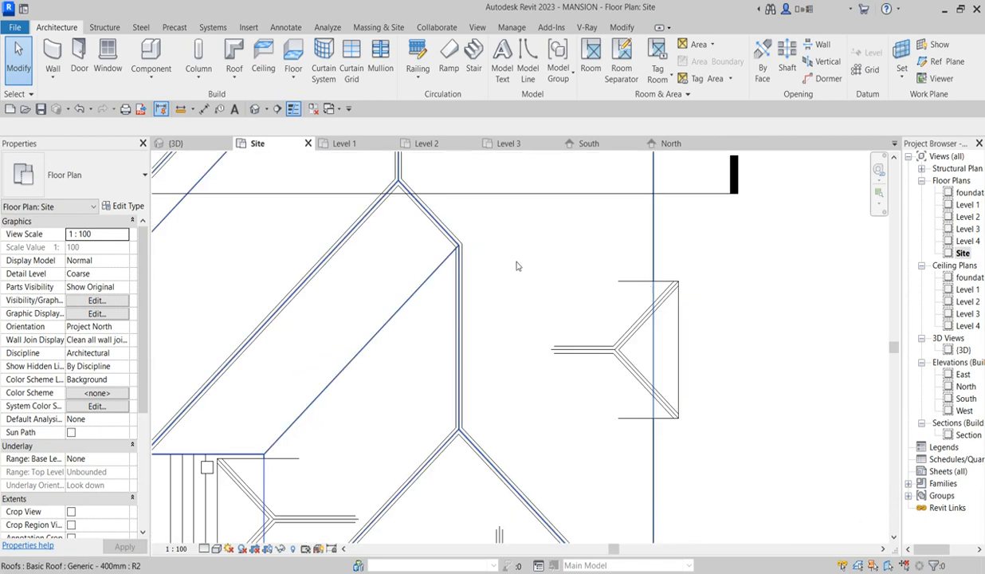
{"action": "scroll", "coordinate": [385, 245], "scroll_direction": "up", "scroll_amount": 2}
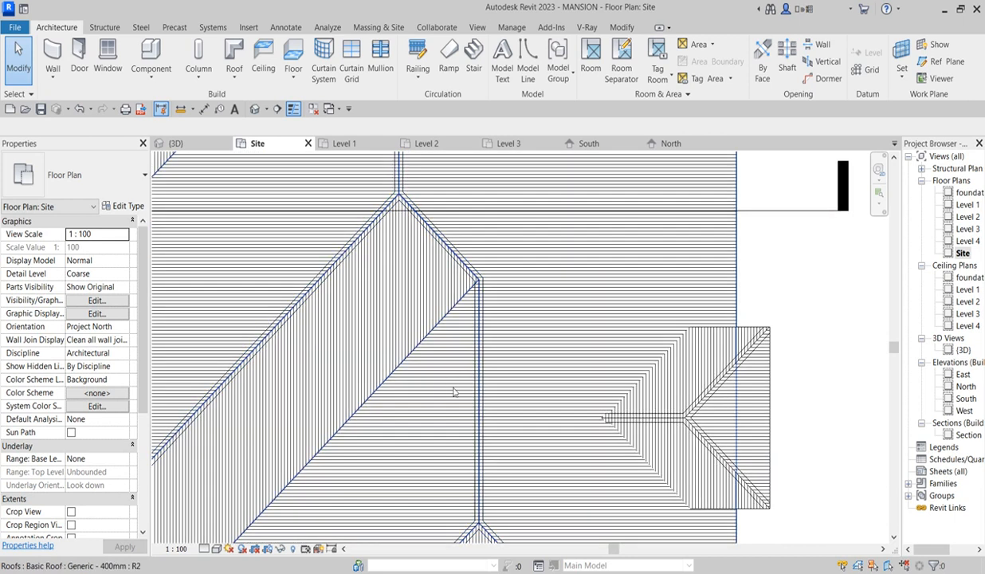
{"action": "scroll", "coordinate": [448, 382], "scroll_direction": "down", "scroll_amount": 4}
{"action": "scroll", "coordinate": [363, 338], "scroll_direction": "up", "scroll_amount": 3}
{"action": "scroll", "coordinate": [478, 478], "scroll_direction": "down", "scroll_amount": 3}
{"action": "scroll", "coordinate": [546, 412], "scroll_direction": "up", "scroll_amount": 4}
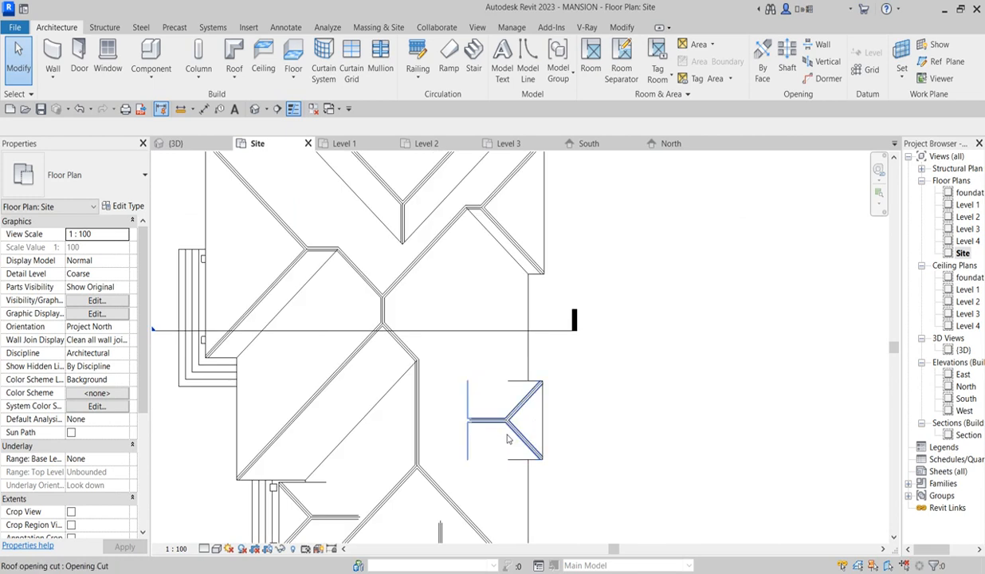
{"action": "scroll", "coordinate": [538, 358], "scroll_direction": "down", "scroll_amount": 3}
{"action": "scroll", "coordinate": [478, 363], "scroll_direction": "down", "scroll_amount": 3}
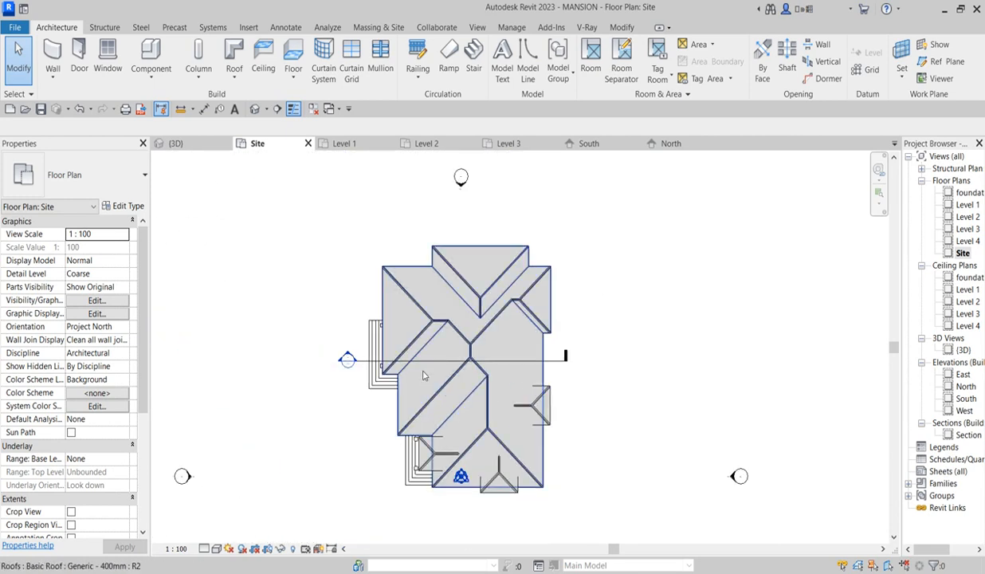
{"action": "scroll", "coordinate": [410, 367], "scroll_direction": "up", "scroll_amount": 3}
{"action": "scroll", "coordinate": [383, 412], "scroll_direction": "down", "scroll_amount": 3}
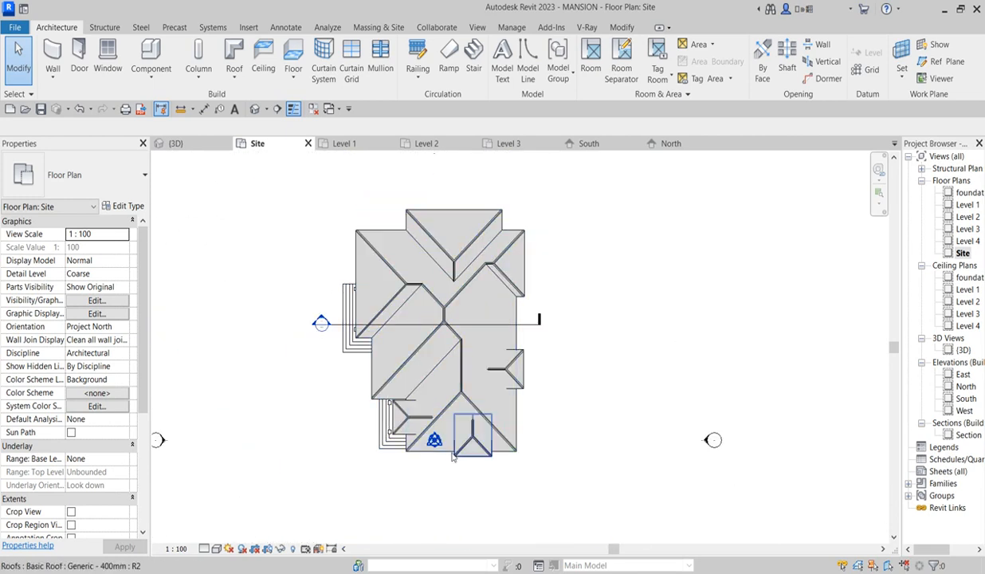
{"action": "scroll", "coordinate": [431, 446], "scroll_direction": "up", "scroll_amount": 2}
- Display the 3D view in the Realistic visual style to examine the roof shingles, and restore the Hidden Line style
{"action": "double_click", "coordinate": [962, 352]}
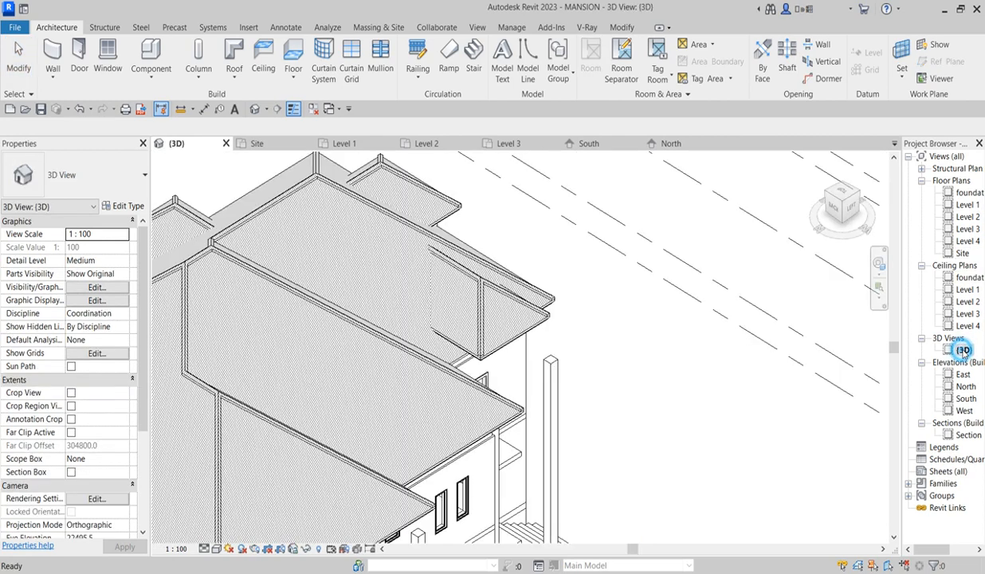
{"action": "left_click", "coordinate": [219, 550]}
{"action": "left_click", "coordinate": [232, 534]}
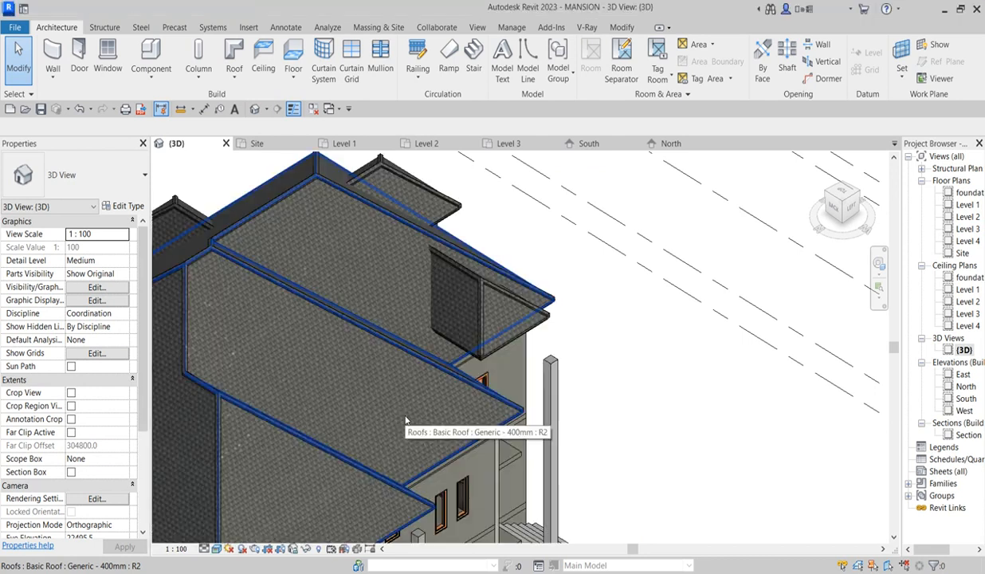
{"action": "scroll", "coordinate": [422, 407], "scroll_direction": "up", "scroll_amount": 3}
{"action": "scroll", "coordinate": [443, 398], "scroll_direction": "up", "scroll_amount": 3}
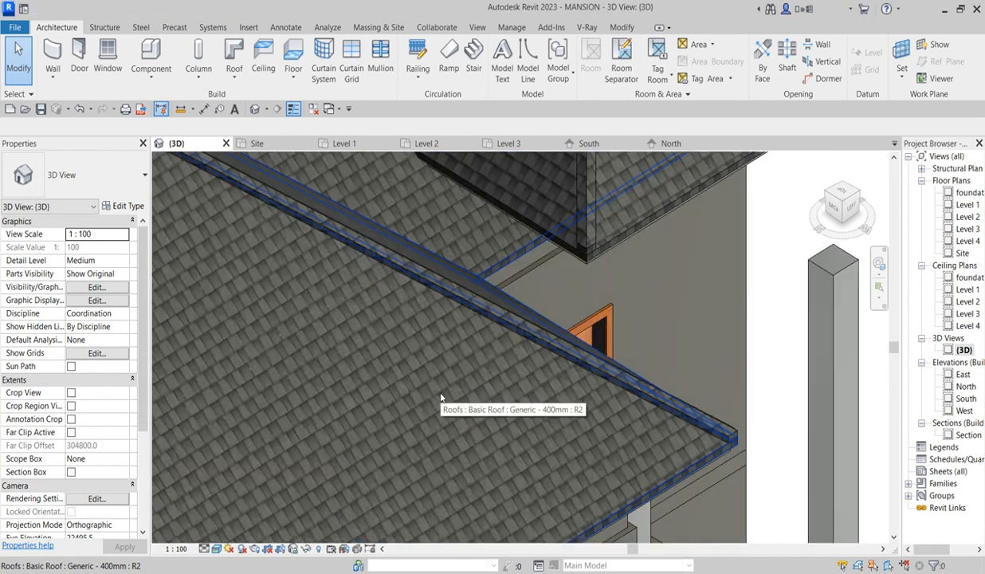
{"action": "scroll", "coordinate": [539, 369], "scroll_direction": "down", "scroll_amount": 5}
{"action": "scroll", "coordinate": [552, 425], "scroll_direction": "down", "scroll_amount": 5}
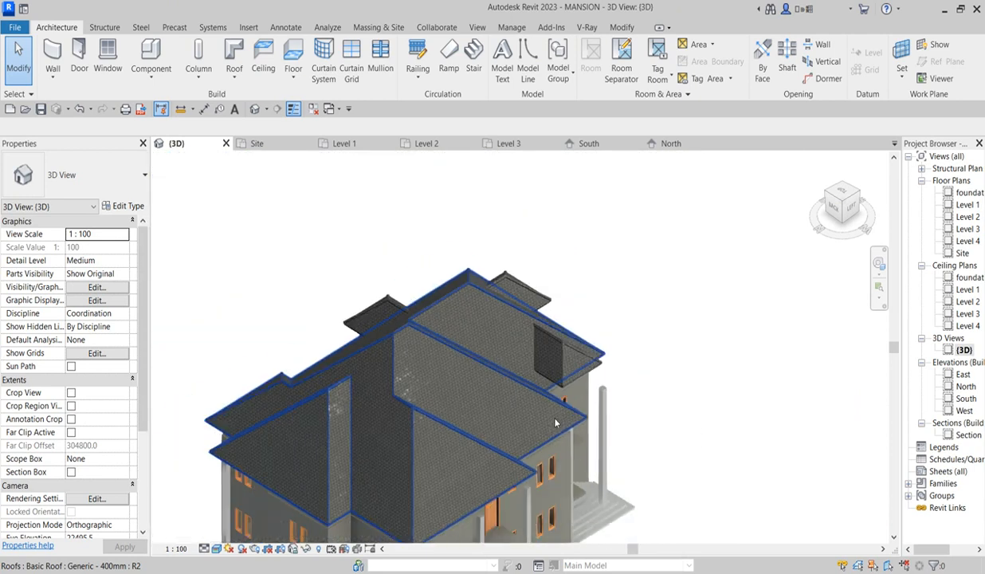
{"action": "scroll", "coordinate": [490, 435], "scroll_direction": "up", "scroll_amount": 7}
{"action": "scroll", "coordinate": [490, 434], "scroll_direction": "down", "scroll_amount": 5}
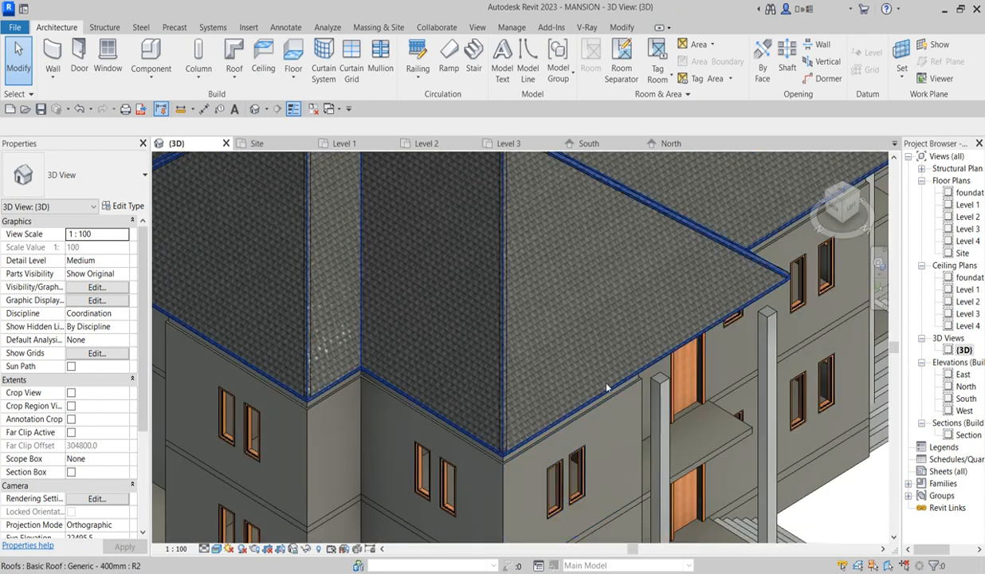
{"action": "scroll", "coordinate": [614, 398], "scroll_direction": "up", "scroll_amount": 2}
{"action": "scroll", "coordinate": [621, 394], "scroll_direction": "up", "scroll_amount": 3}
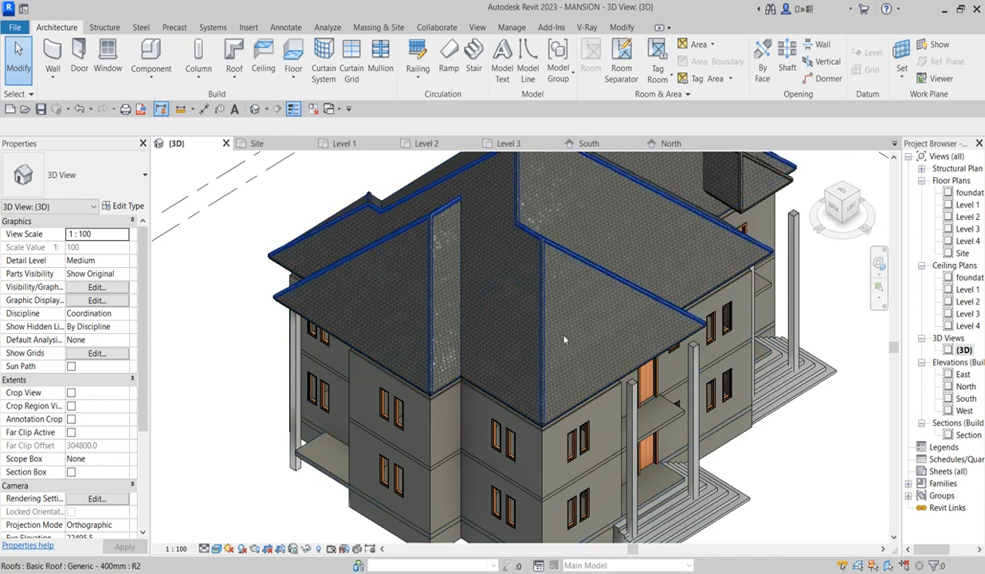
{"action": "scroll", "coordinate": [447, 489], "scroll_direction": "down", "scroll_amount": 3}
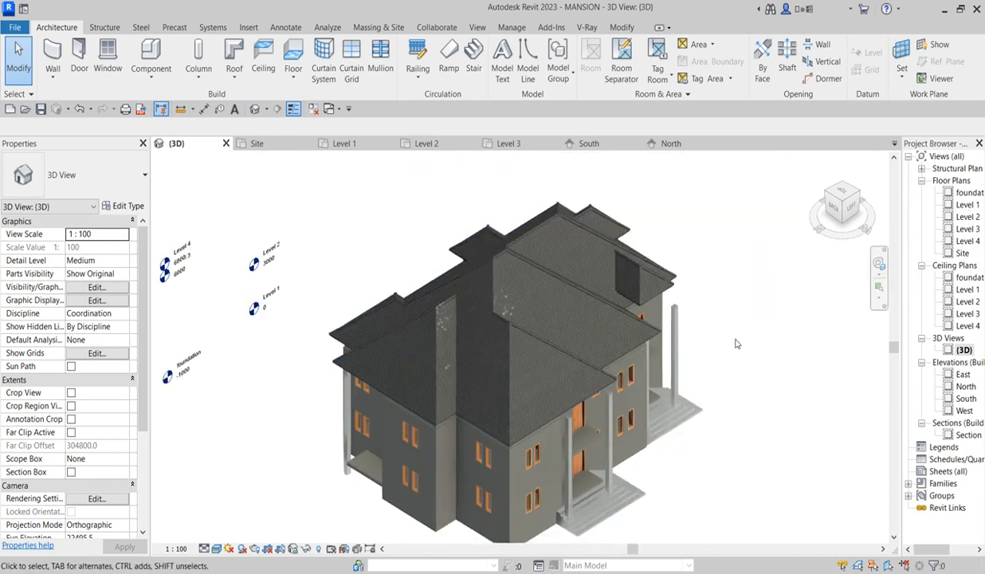
{"action": "left_click", "coordinate": [217, 549]}
{"action": "left_click", "coordinate": [231, 493]}
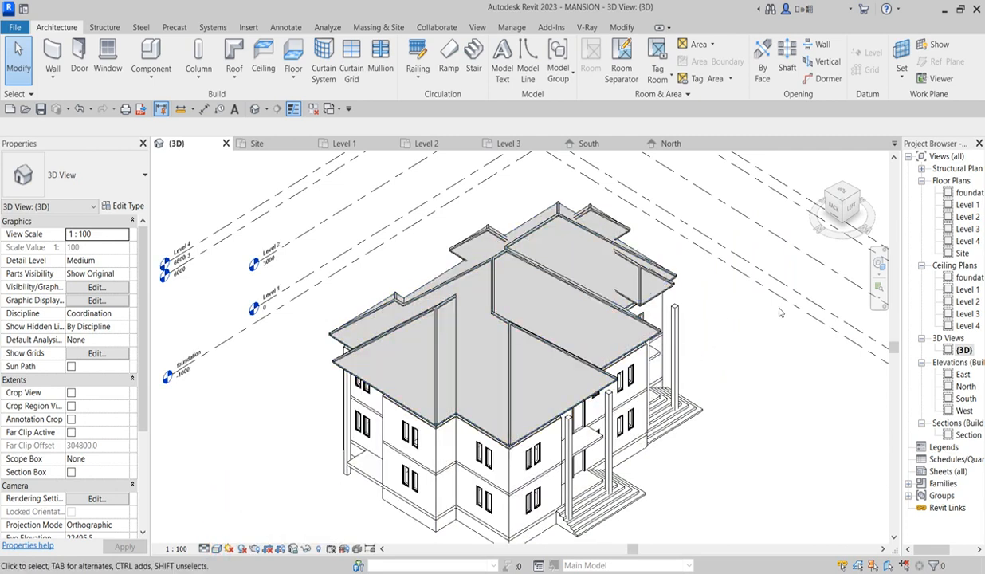
- Open the South elevation, edit the roof cornice casework in place and select the sweep under the small side roof
{"action": "double_click", "coordinate": [974, 397]}
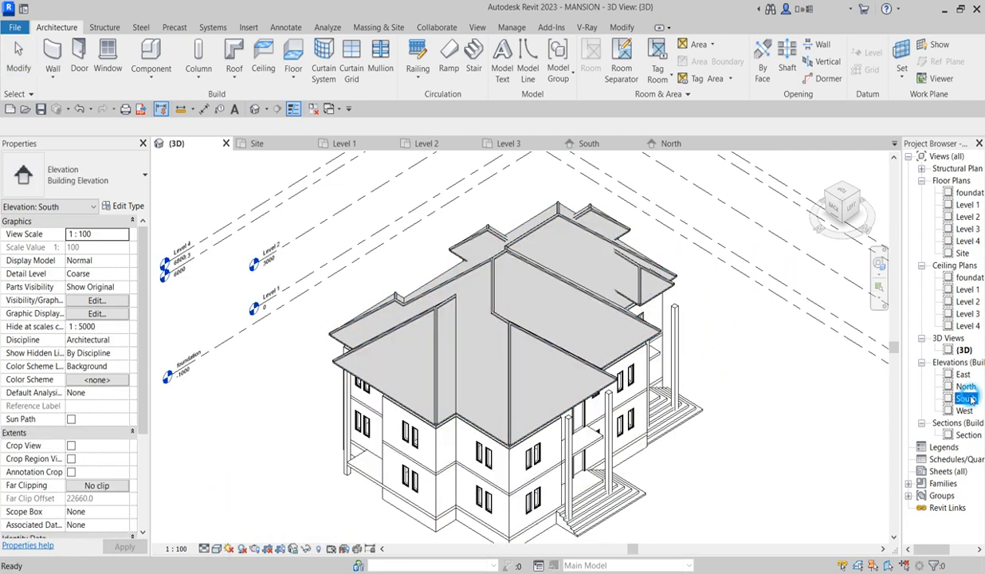
{"action": "scroll", "coordinate": [647, 357], "scroll_direction": "down", "scroll_amount": 5}
{"action": "scroll", "coordinate": [647, 358], "scroll_direction": "down", "scroll_amount": 2}
{"action": "scroll", "coordinate": [450, 343], "scroll_direction": "up", "scroll_amount": 8}
{"action": "scroll", "coordinate": [451, 343], "scroll_direction": "down", "scroll_amount": 2}
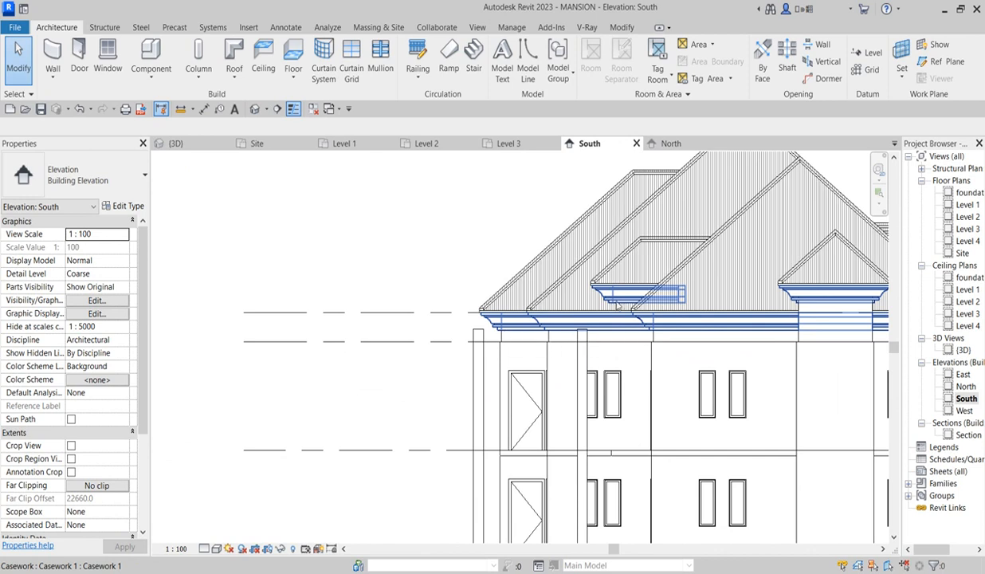
{"action": "scroll", "coordinate": [608, 303], "scroll_direction": "up", "scroll_amount": 2}
{"action": "left_click", "coordinate": [612, 288]}
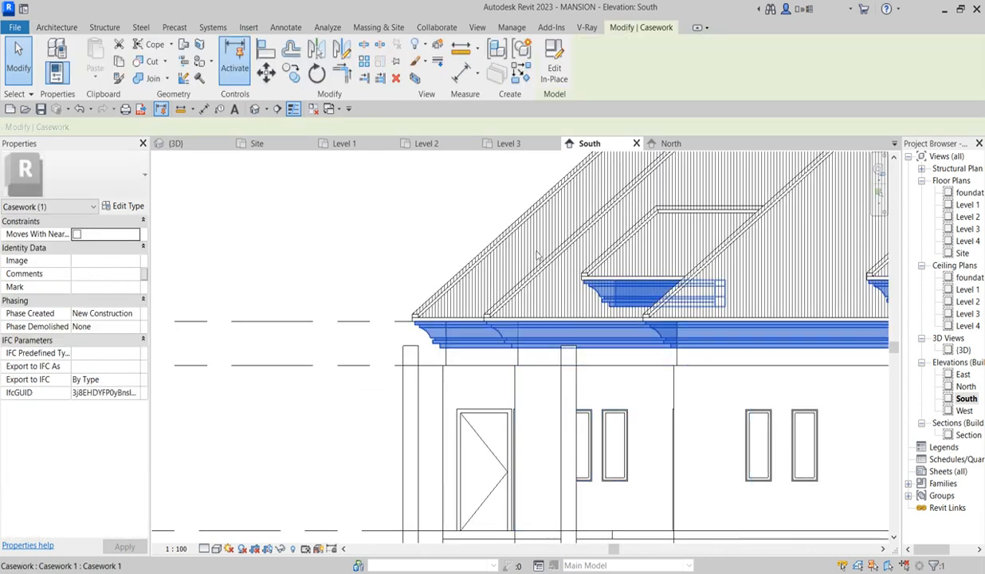
{"action": "left_click", "coordinate": [558, 71]}
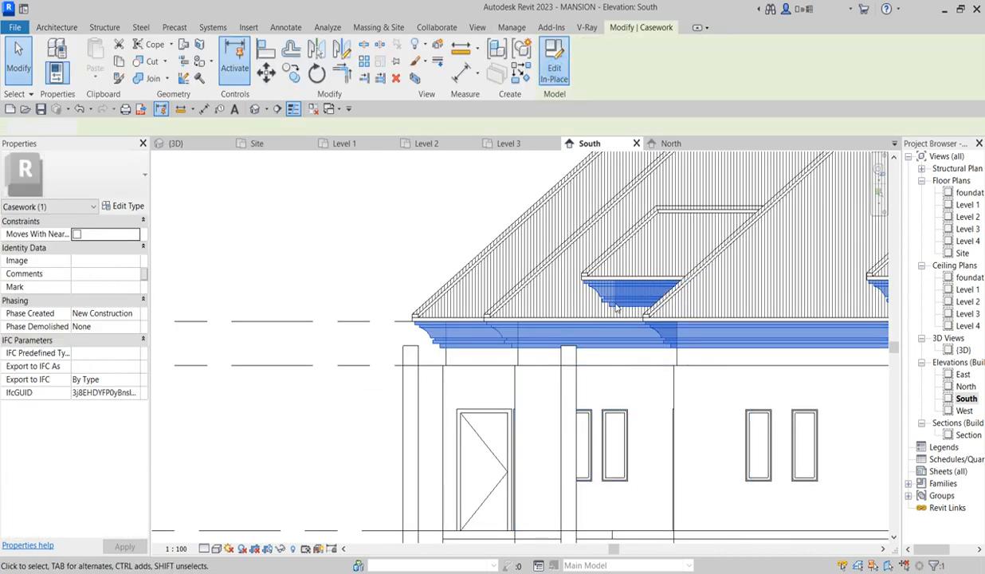
{"action": "left_click", "coordinate": [620, 295]}
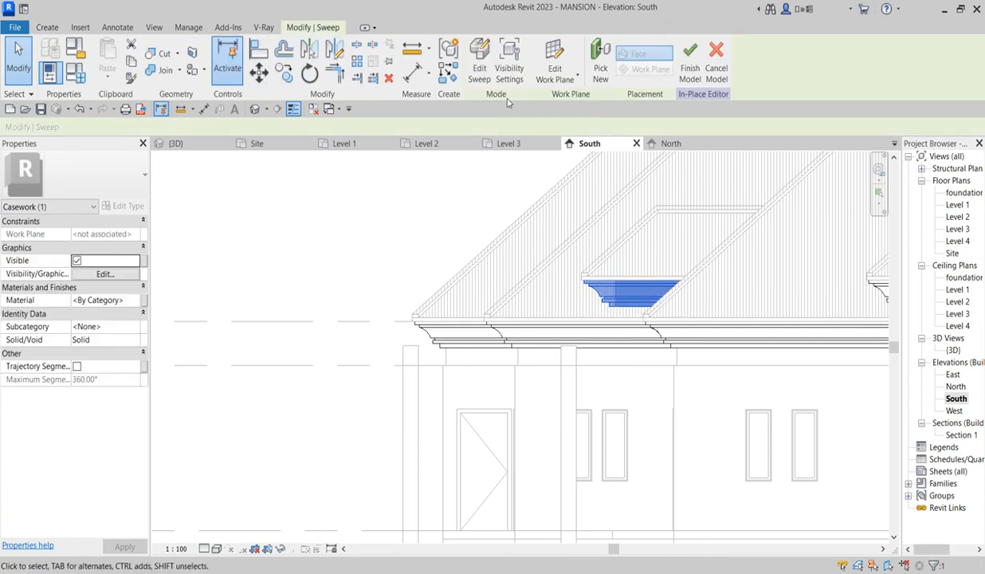
- Copy the selected cornice sweep downward to just below the main roof's cornice, beside the porch column
{"action": "left_click", "coordinate": [282, 74]}
{"action": "scroll", "coordinate": [590, 279], "scroll_direction": "up", "scroll_amount": 2}
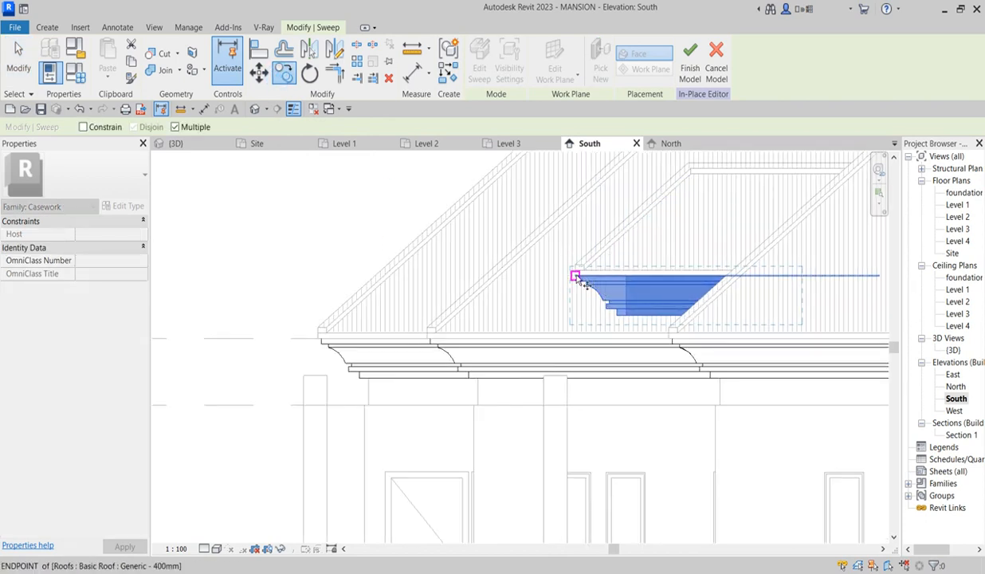
{"action": "left_click", "coordinate": [575, 265]}
{"action": "scroll", "coordinate": [550, 379], "scroll_direction": "down", "scroll_amount": 2}
{"action": "scroll", "coordinate": [542, 371], "scroll_direction": "down", "scroll_amount": 2}
{"action": "right_click", "coordinate": [630, 445]}
{"action": "left_click", "coordinate": [672, 196]}
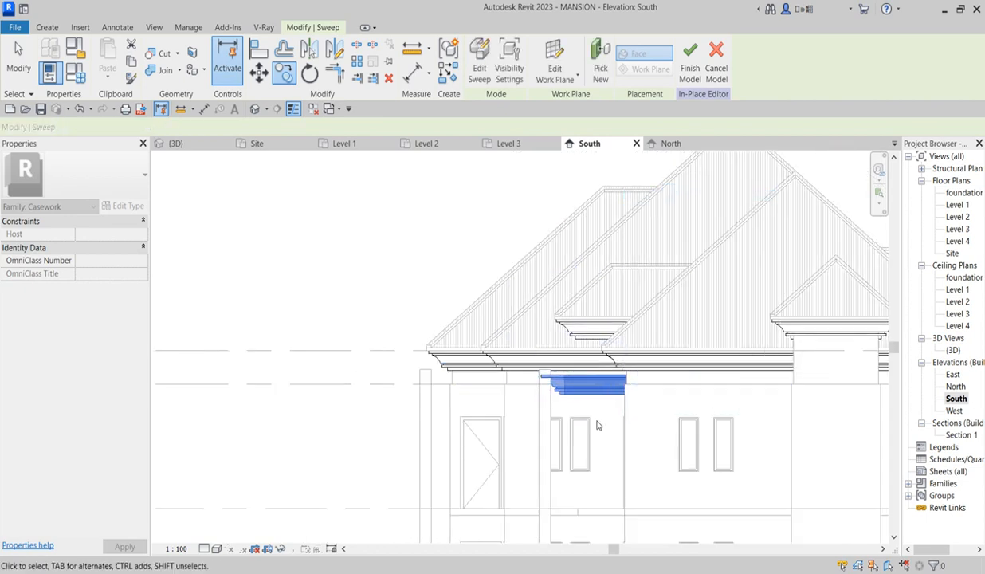
- Edit the copied sweep and open its path sketch in the Level 1 floor plan
{"action": "scroll", "coordinate": [598, 425], "scroll_direction": "up", "scroll_amount": 6}
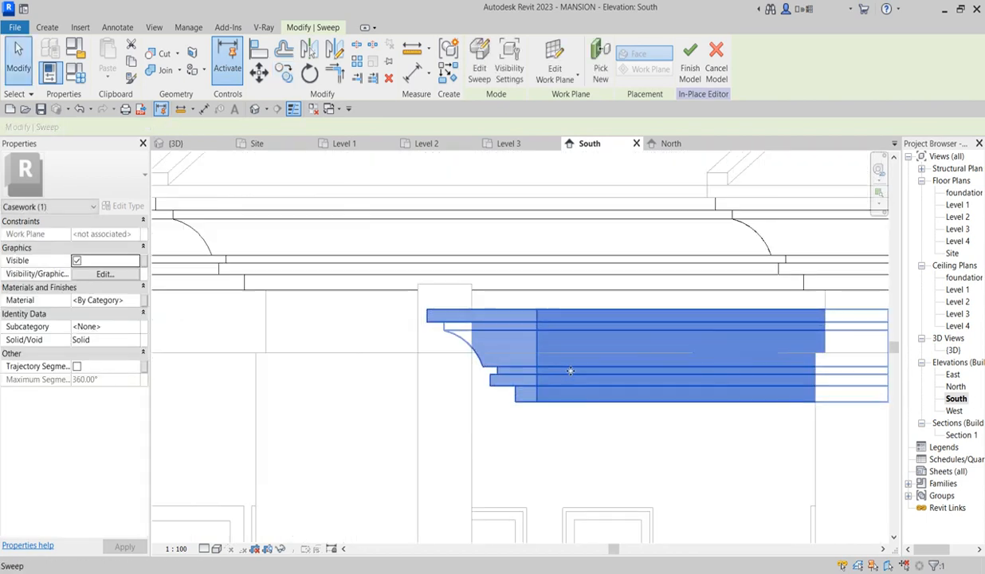
{"action": "scroll", "coordinate": [566, 373], "scroll_direction": "down", "scroll_amount": 3}
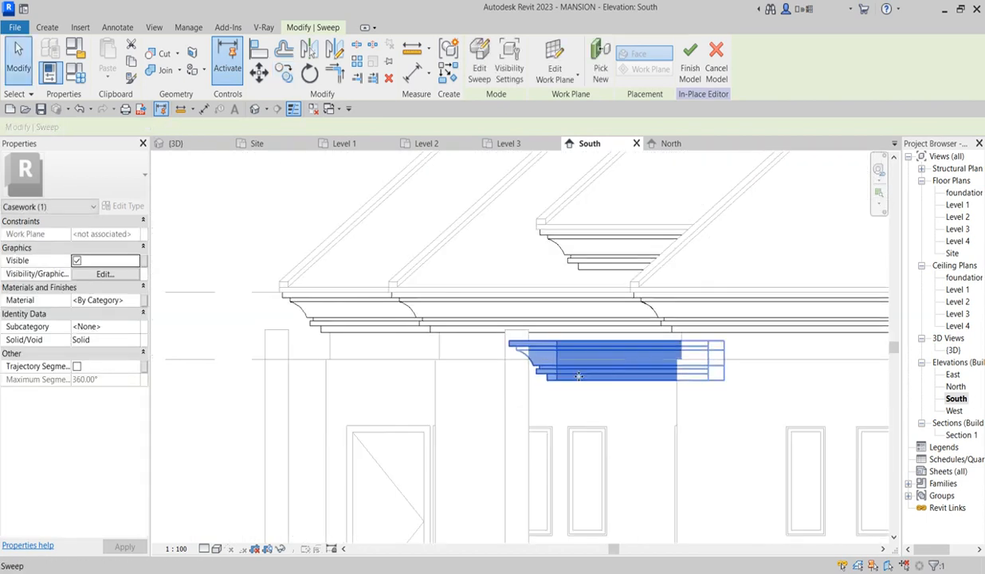
{"action": "left_click", "coordinate": [479, 70]}
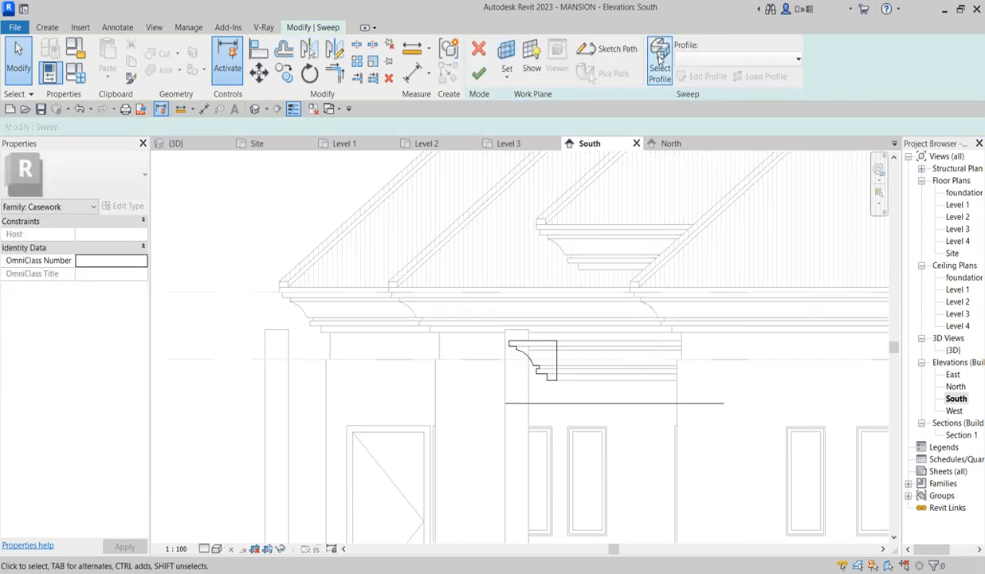
{"action": "left_click", "coordinate": [625, 51]}
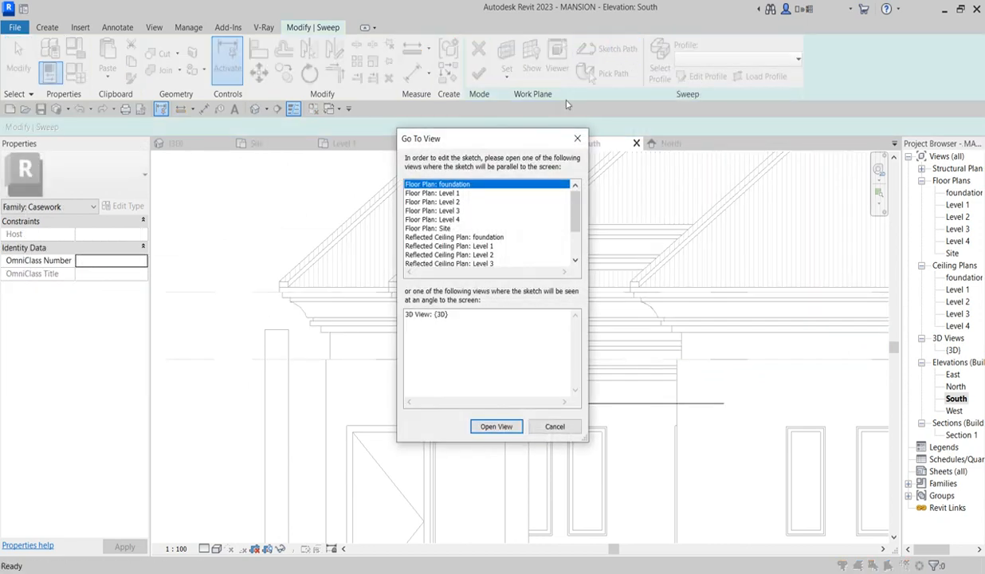
{"action": "left_click", "coordinate": [449, 194]}
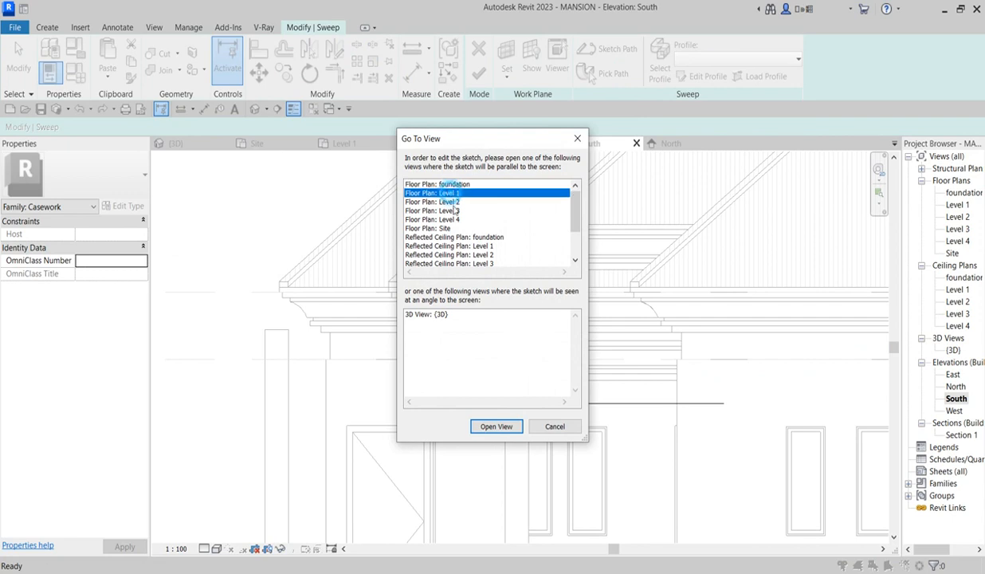
{"action": "left_click", "coordinate": [497, 428]}
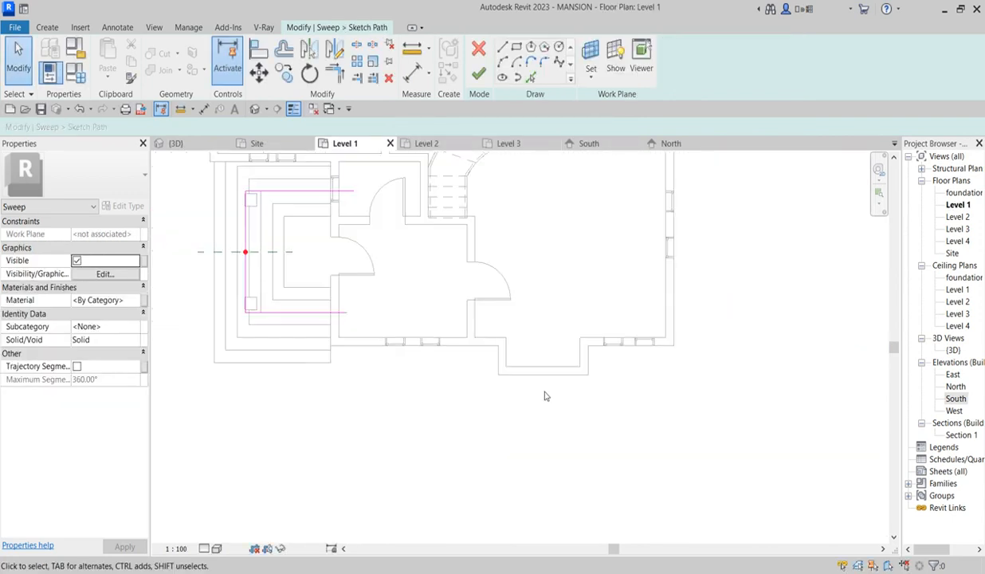
- Align the path's two return lines with the outer faces of the porch columns
{"action": "scroll", "coordinate": [540, 395], "scroll_direction": "down", "scroll_amount": 3}
{"action": "scroll", "coordinate": [403, 315], "scroll_direction": "up", "scroll_amount": 4}
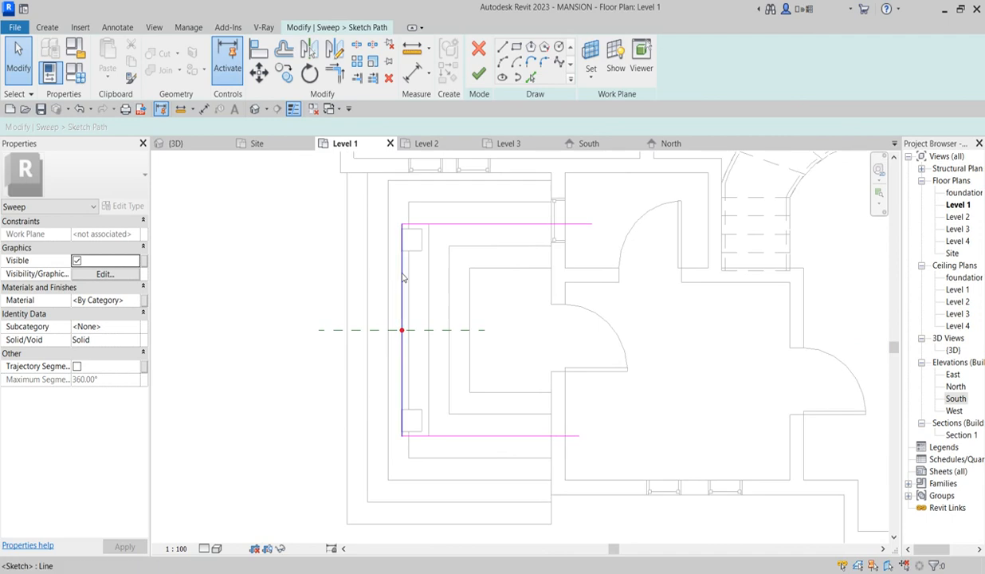
{"action": "left_click", "coordinate": [402, 275]}
{"action": "scroll", "coordinate": [401, 275], "scroll_direction": "up", "scroll_amount": 2}
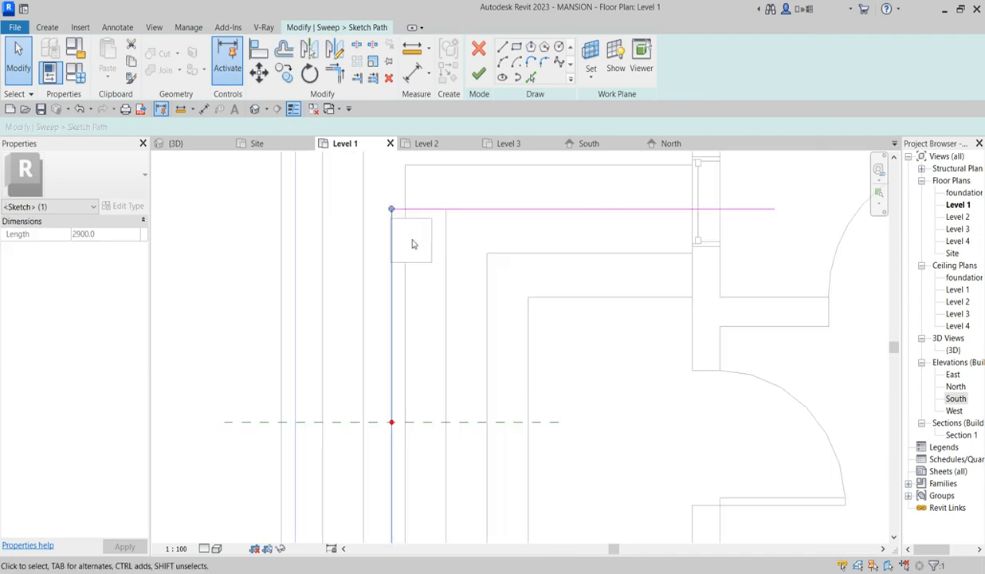
{"action": "left_click", "coordinate": [257, 48]}
{"action": "scroll", "coordinate": [412, 233], "scroll_direction": "up", "scroll_amount": 2}
{"action": "scroll", "coordinate": [407, 228], "scroll_direction": "up", "scroll_amount": 2}
{"action": "left_click", "coordinate": [416, 229]}
{"action": "scroll", "coordinate": [427, 348], "scroll_direction": "down", "scroll_amount": 1}
{"action": "left_click", "coordinate": [470, 216]}
{"action": "scroll", "coordinate": [476, 249], "scroll_direction": "down", "scroll_amount": 2}
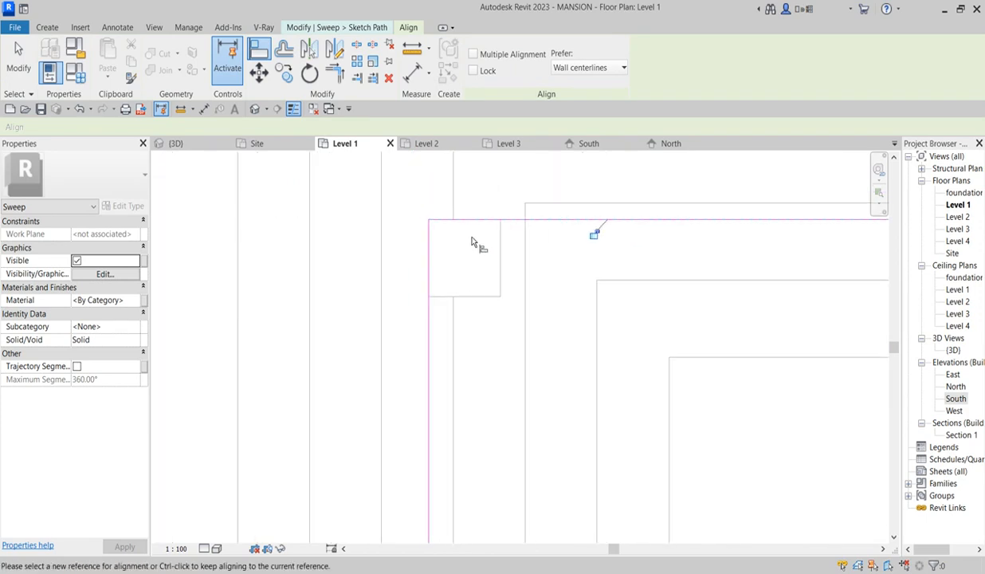
{"action": "scroll", "coordinate": [490, 267], "scroll_direction": "down", "scroll_amount": 4}
{"action": "scroll", "coordinate": [494, 455], "scroll_direction": "up", "scroll_amount": 3}
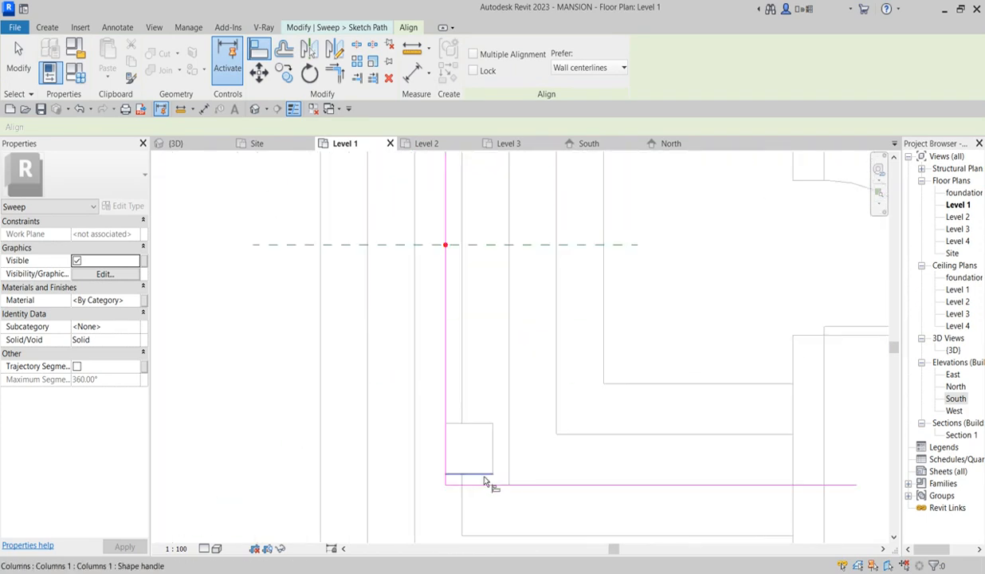
{"action": "left_click", "coordinate": [485, 488]}
{"action": "scroll", "coordinate": [471, 451], "scroll_direction": "down", "scroll_amount": 5}
{"action": "scroll", "coordinate": [591, 464], "scroll_direction": "up", "scroll_amount": 4}
{"action": "scroll", "coordinate": [630, 414], "scroll_direction": "down", "scroll_amount": 2}
{"action": "scroll", "coordinate": [650, 431], "scroll_direction": "up", "scroll_amount": 2}
{"action": "right_click", "coordinate": [683, 374]}
- Shorten both return lines of the path to the house wall's outer face and finish the path sketch
{"action": "left_click", "coordinate": [661, 436]}
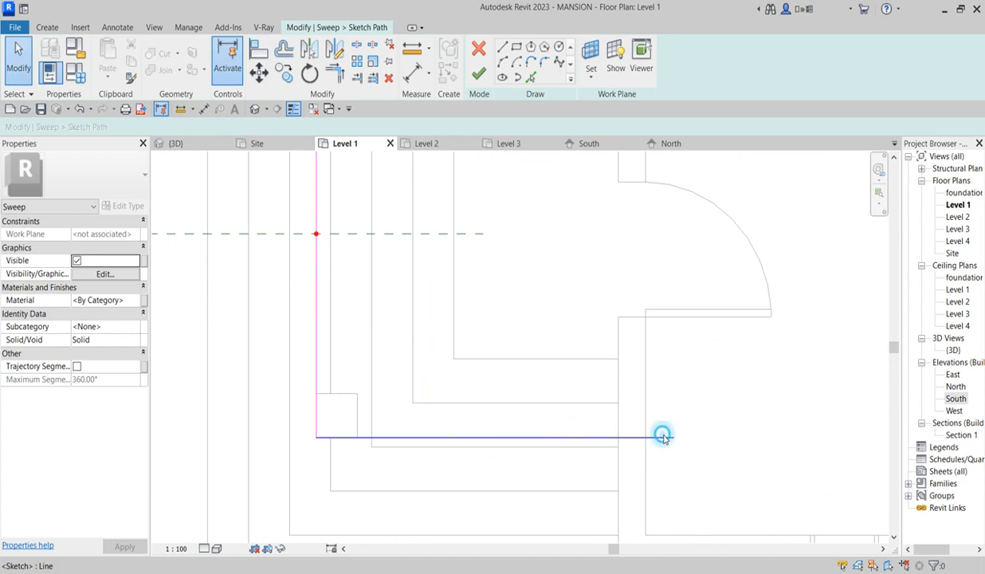
{"action": "mouse_move", "coordinate": [674, 437]}
{"action": "left_mouse_down"}
{"action": "mouse_move", "coordinate": [681, 439]}
{"action": "mouse_move", "coordinate": [619, 437]}
{"action": "left_mouse_up"}
{"action": "scroll", "coordinate": [634, 471], "scroll_direction": "down", "scroll_amount": 4}
{"action": "left_click", "coordinate": [652, 281]}
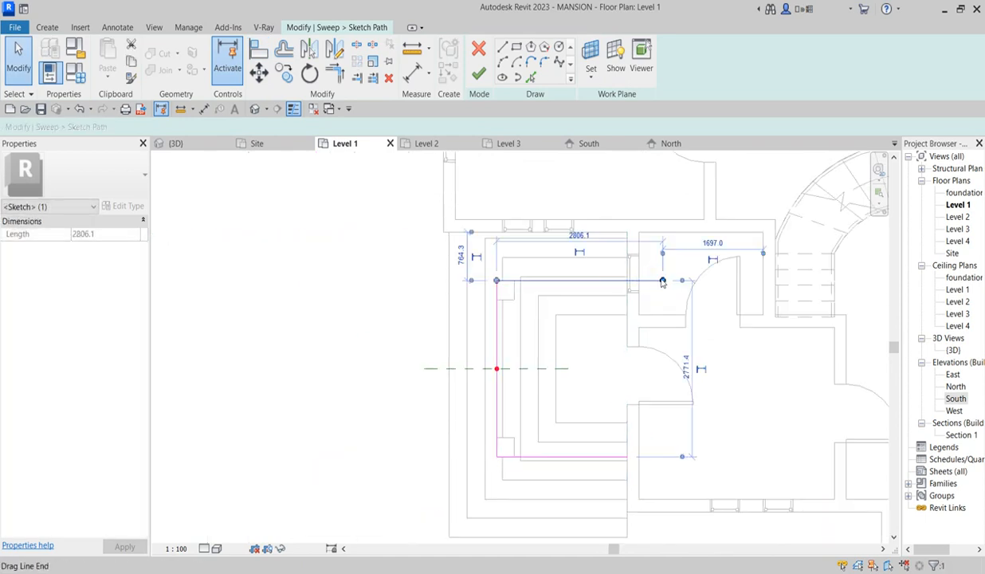
{"action": "scroll", "coordinate": [661, 280], "scroll_direction": "up", "scroll_amount": 3}
{"action": "left_click_drag", "start_coordinate": [666, 280], "coordinate": [594, 280]}
{"action": "left_click", "coordinate": [478, 74]}
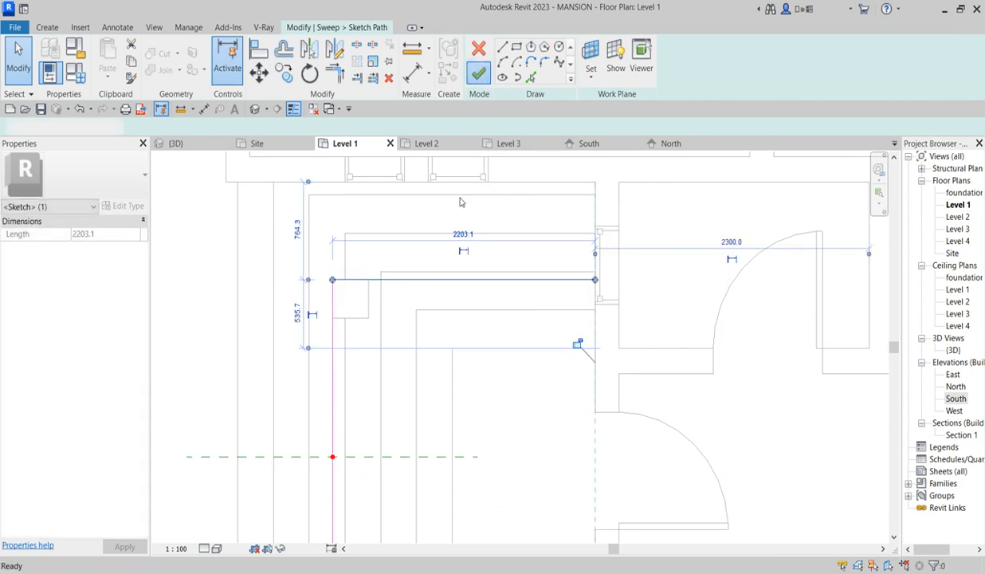
- Open the copied sweep's profile sketch in the South elevation and delete all of its cornice profile lines
{"action": "left_click", "coordinate": [660, 70]}
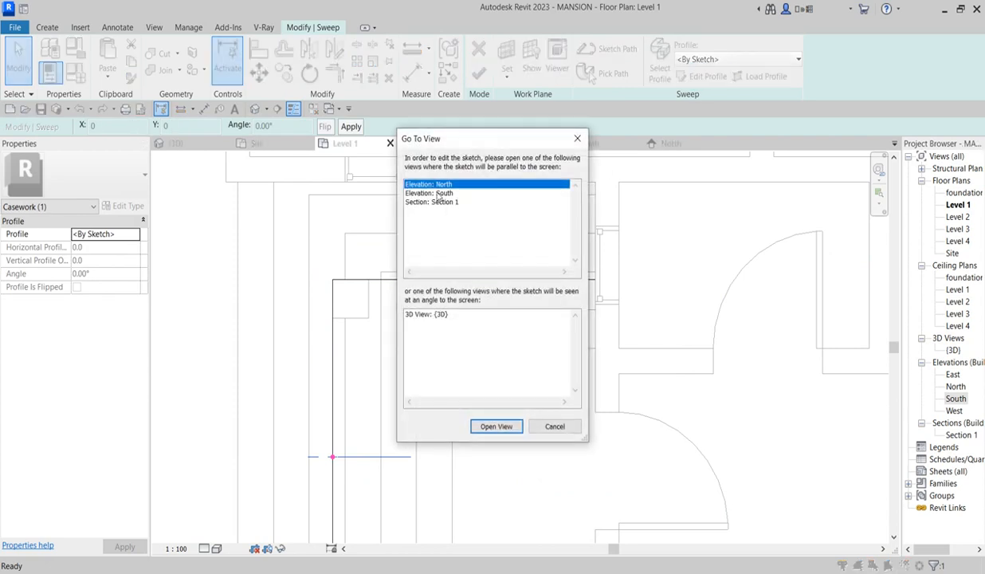
{"action": "left_click", "coordinate": [438, 193]}
{"action": "left_click", "coordinate": [496, 426]}
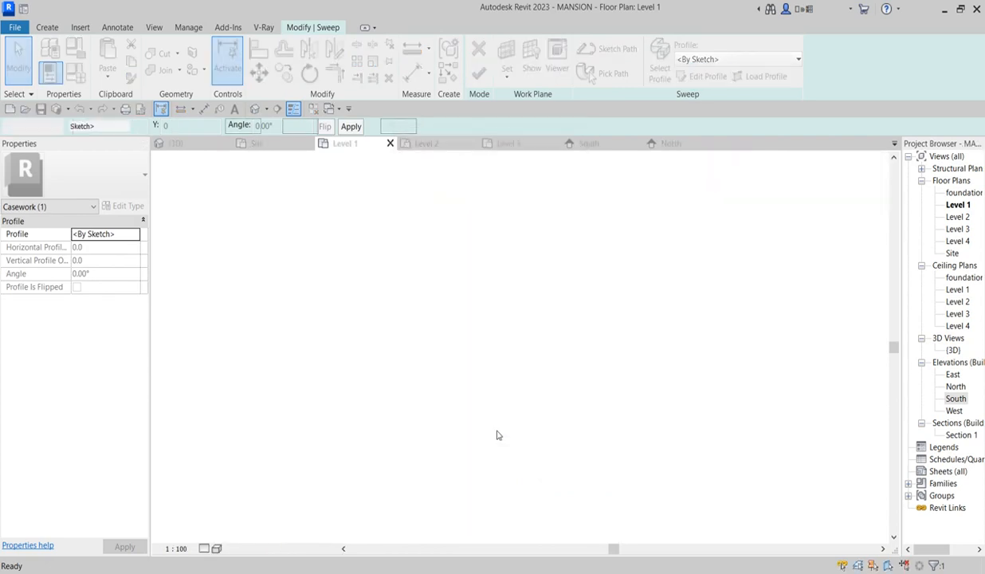
{"action": "scroll", "coordinate": [538, 373], "scroll_direction": "down", "scroll_amount": 3}
{"action": "scroll", "coordinate": [494, 327], "scroll_direction": "up", "scroll_amount": 3}
{"action": "mouse_move", "coordinate": [487, 317]}
{"action": "left_mouse_down"}
{"action": "mouse_move", "coordinate": [621, 371]}
{"action": "mouse_move", "coordinate": [632, 407]}
{"action": "left_mouse_up"}
{"action": "scroll", "coordinate": [633, 407], "scroll_direction": "down", "scroll_amount": 3}
{"action": "scroll", "coordinate": [634, 407], "scroll_direction": "up", "scroll_amount": 2}
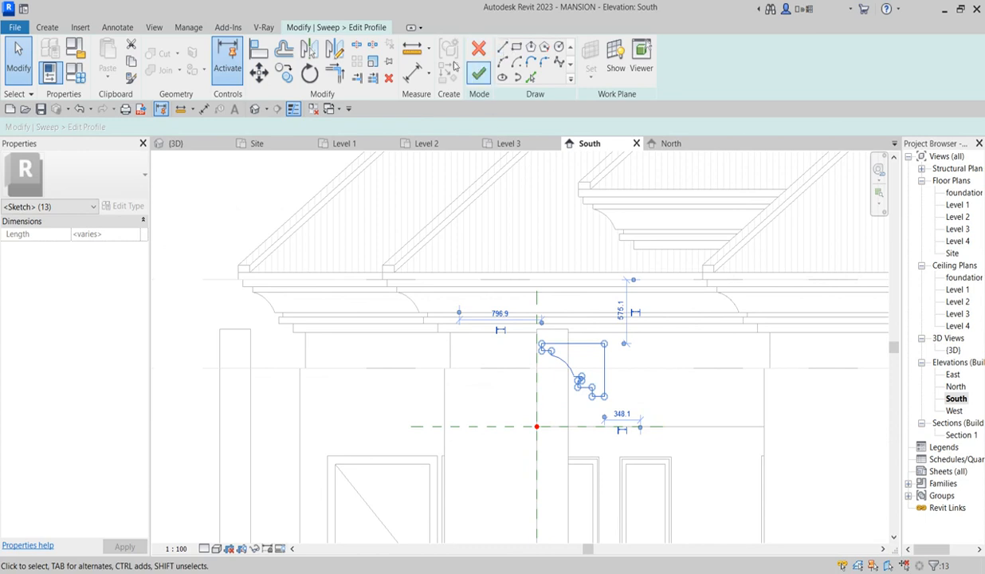
{"action": "left_click", "coordinate": [388, 77]}
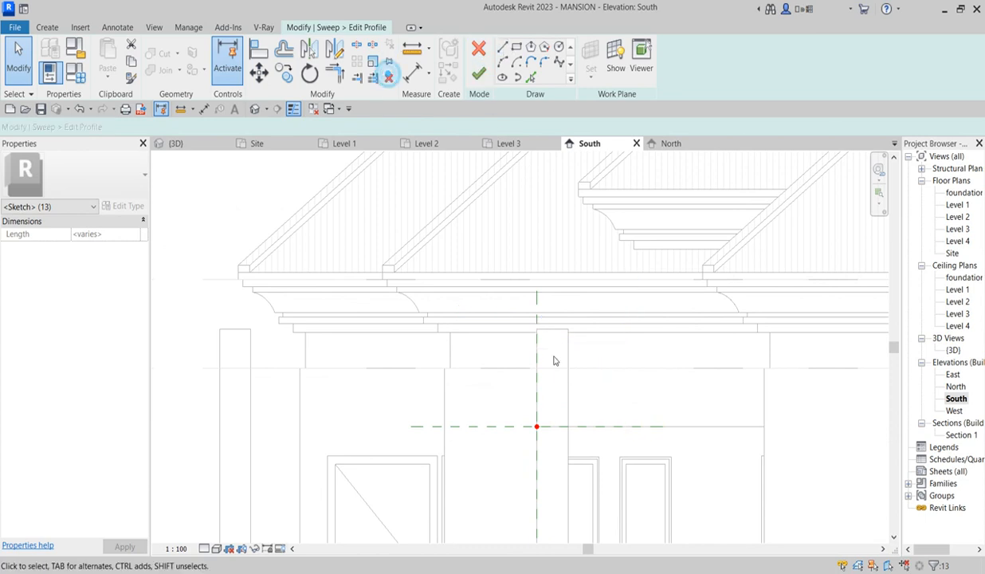
- Sketch a rectangular profile about 158 mm high, from beyond the porch column's outer face to its inner face, and finish the sweep
{"action": "left_click", "coordinate": [517, 46]}
{"action": "scroll", "coordinate": [540, 437], "scroll_direction": "up", "scroll_amount": 2}
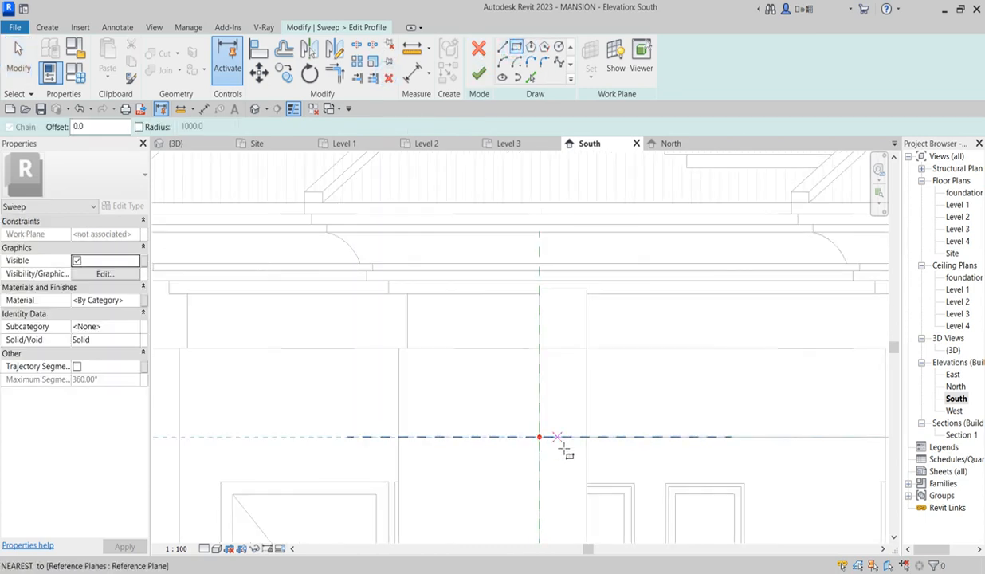
{"action": "left_click", "coordinate": [501, 436]}
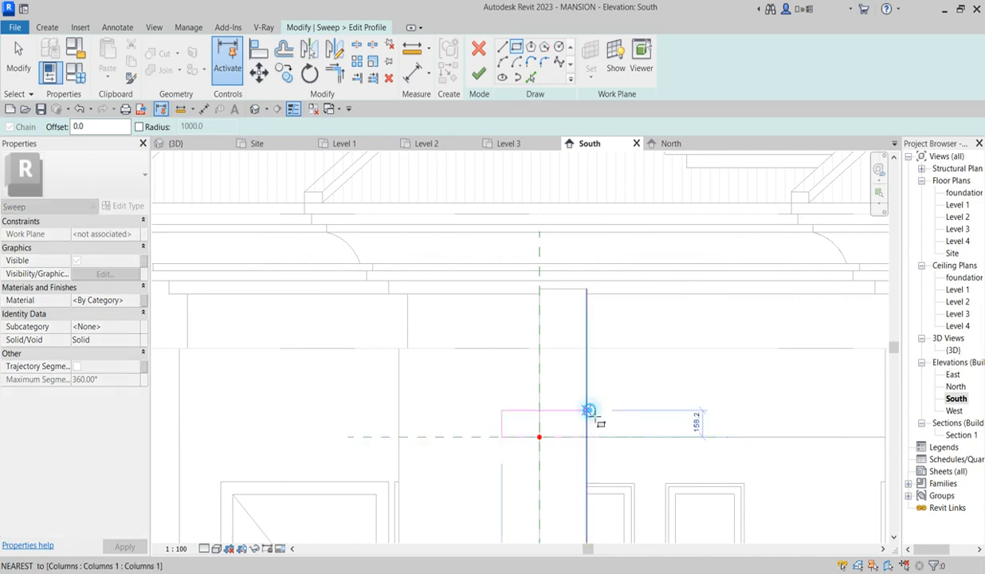
{"action": "left_click", "coordinate": [587, 412]}
{"action": "scroll", "coordinate": [590, 414], "scroll_direction": "down", "scroll_amount": 4}
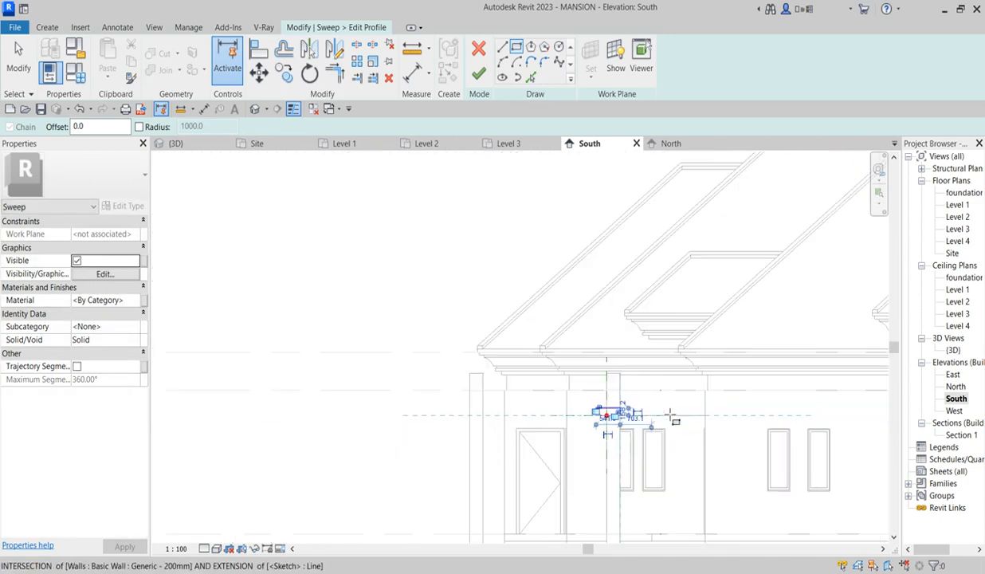
{"action": "left_click", "coordinate": [481, 74]}
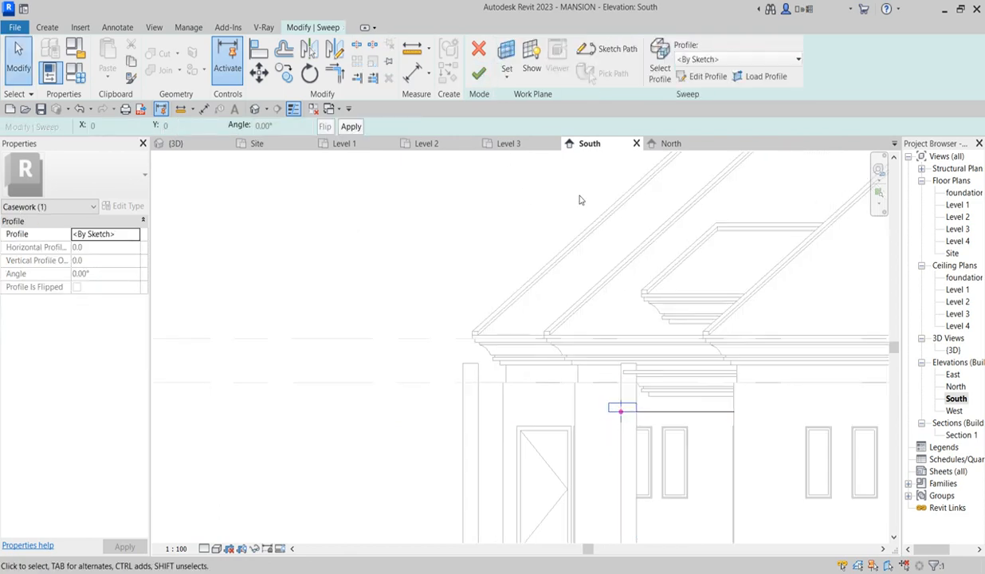
{"action": "left_click", "coordinate": [479, 73]}
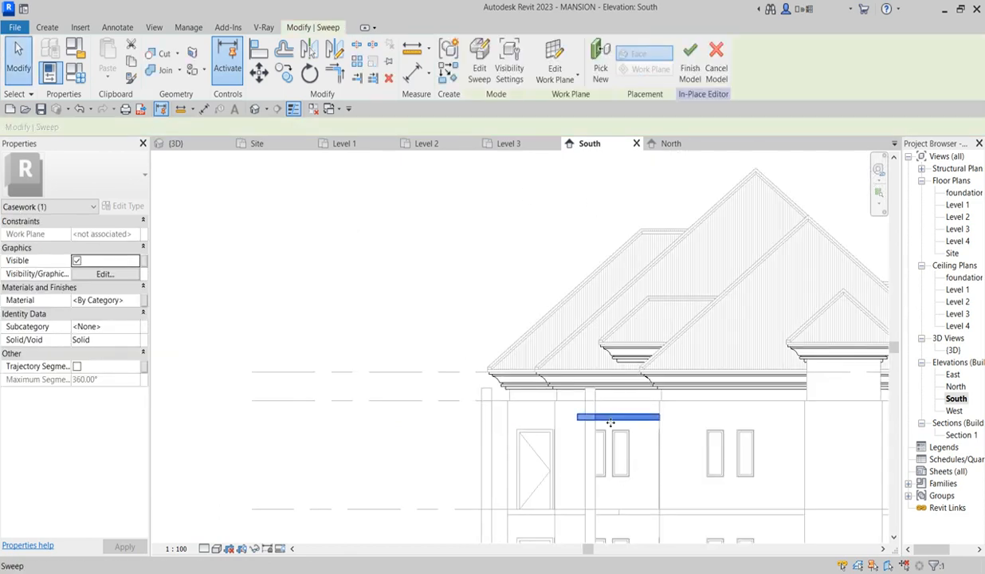
- Move the rectangular sweep up so its top edge is level with the top of the porch column
{"action": "scroll", "coordinate": [605, 416], "scroll_direction": "up", "scroll_amount": 3}
{"action": "left_click", "coordinate": [260, 72]}
{"action": "scroll", "coordinate": [567, 419], "scroll_direction": "up", "scroll_amount": 2}
{"action": "left_click", "coordinate": [570, 403]}
{"action": "left_click", "coordinate": [570, 322]}
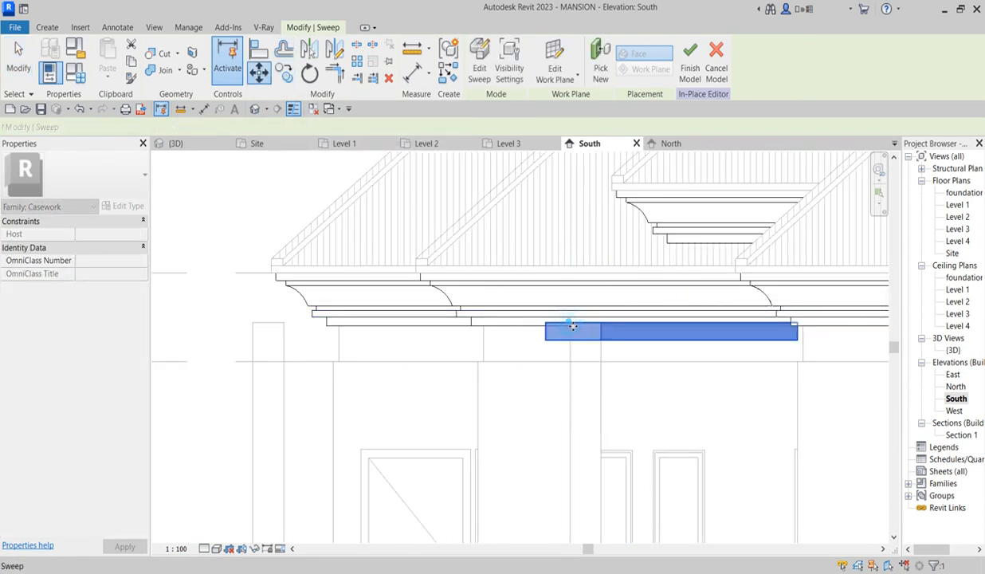
{"action": "left_click", "coordinate": [699, 380]}
{"action": "scroll", "coordinate": [592, 344], "scroll_direction": "down", "scroll_amount": 3}
{"action": "scroll", "coordinate": [625, 351], "scroll_direction": "up", "scroll_amount": 2}
- Copy the small upper roof's cornice sweep straight down so its underside rests on the rectangular porch beam
{"action": "left_click", "coordinate": [639, 334]}
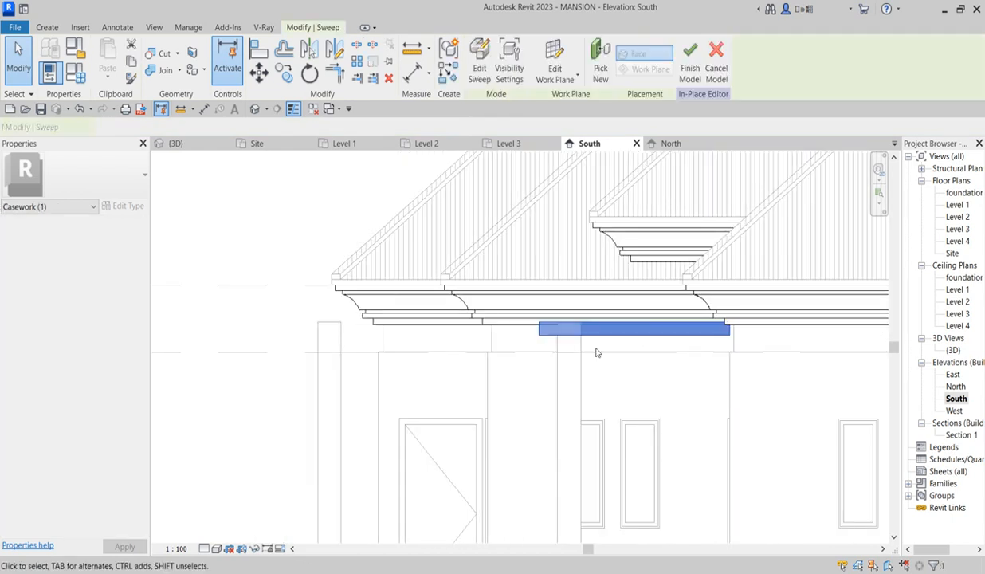
{"action": "left_click", "coordinate": [639, 271]}
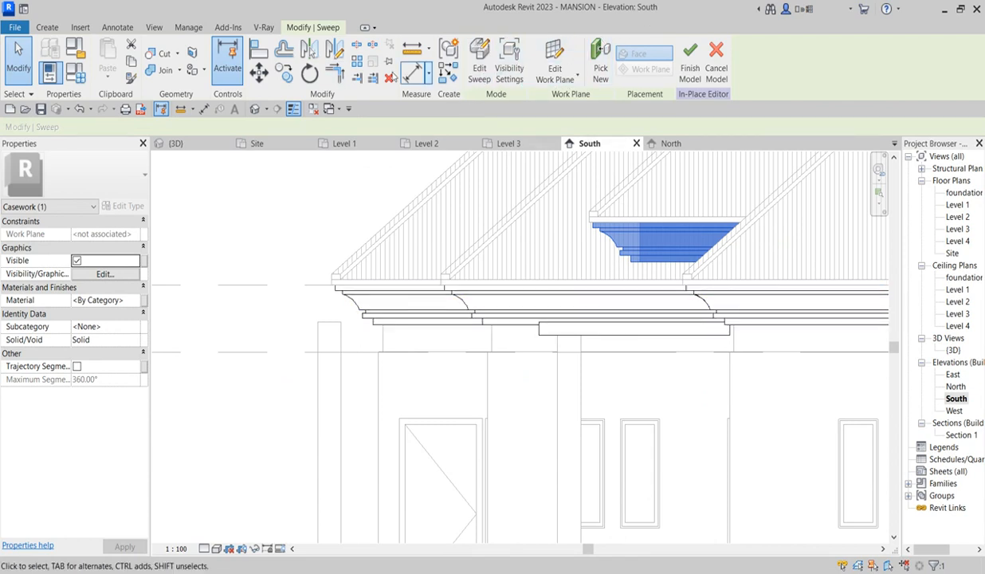
{"action": "left_click", "coordinate": [289, 81]}
{"action": "left_click", "coordinate": [636, 270]}
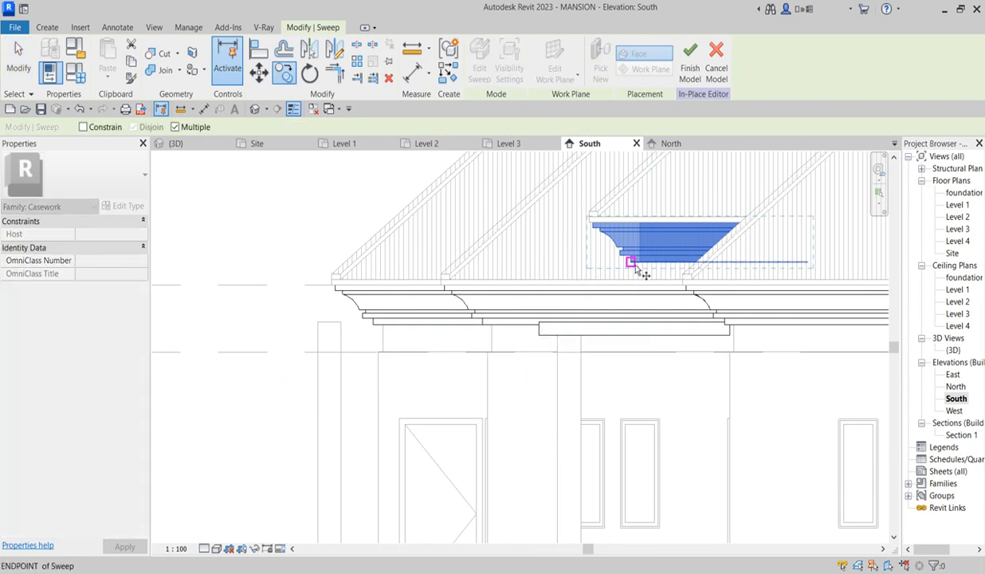
{"action": "left_click", "coordinate": [638, 327]}
{"action": "right_click", "coordinate": [638, 187]}
{"action": "left_click", "coordinate": [634, 193]}
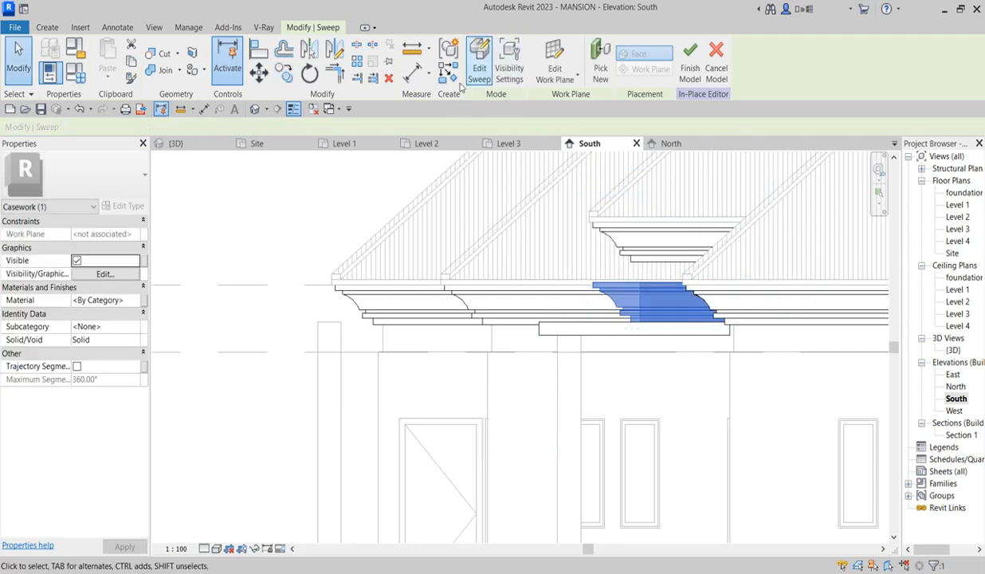
- Edit the copied upper sweep's profile and delete its stepped outer edge and curved moulding lines
{"action": "left_click", "coordinate": [482, 71]}
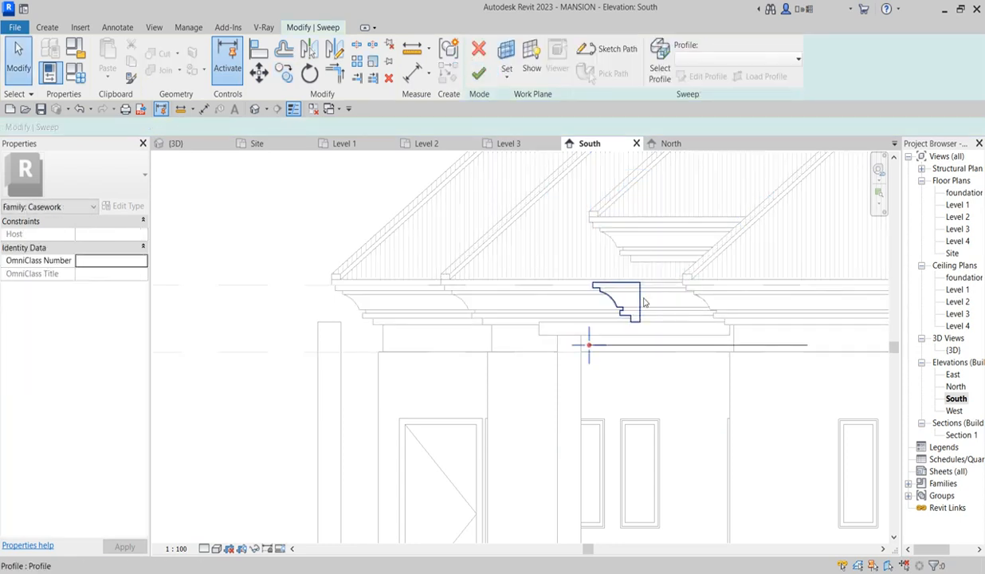
{"action": "scroll", "coordinate": [637, 328], "scroll_direction": "up", "scroll_amount": 2}
{"action": "scroll", "coordinate": [638, 329], "scroll_direction": "up", "scroll_amount": 1}
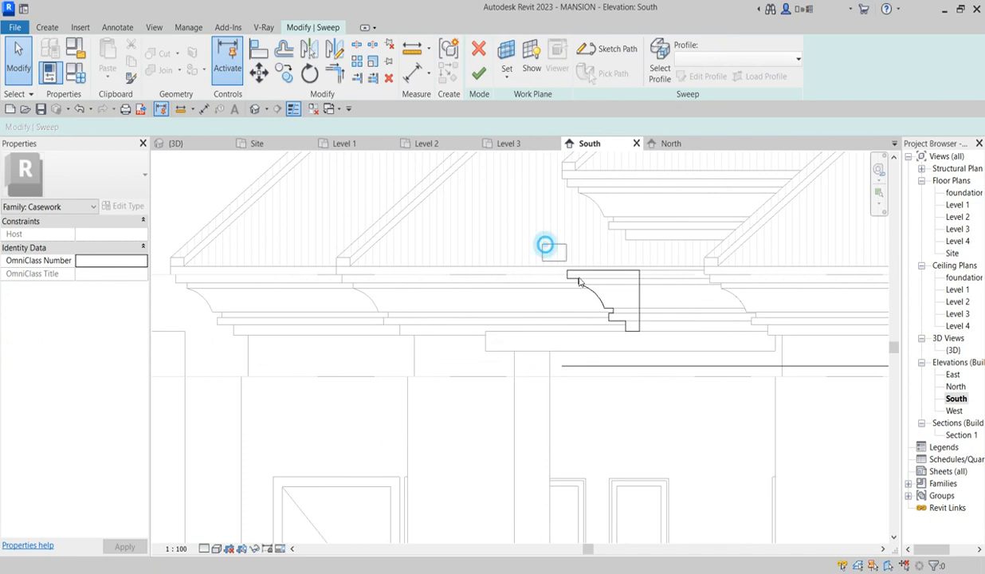
{"action": "left_click", "coordinate": [660, 70]}
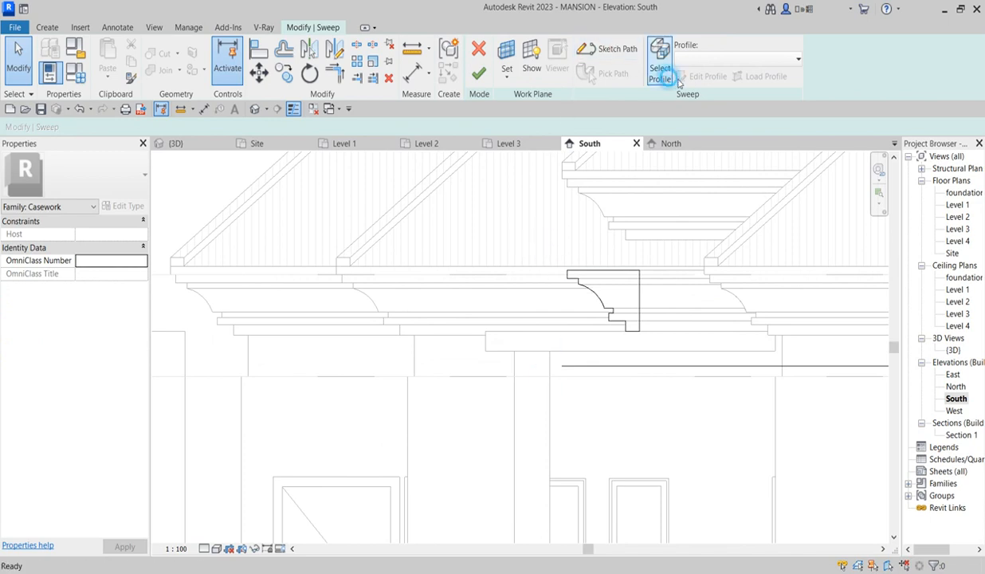
{"action": "left_click", "coordinate": [705, 76]}
{"action": "left_click_drag", "start_coordinate": [531, 248], "coordinate": [592, 320]}
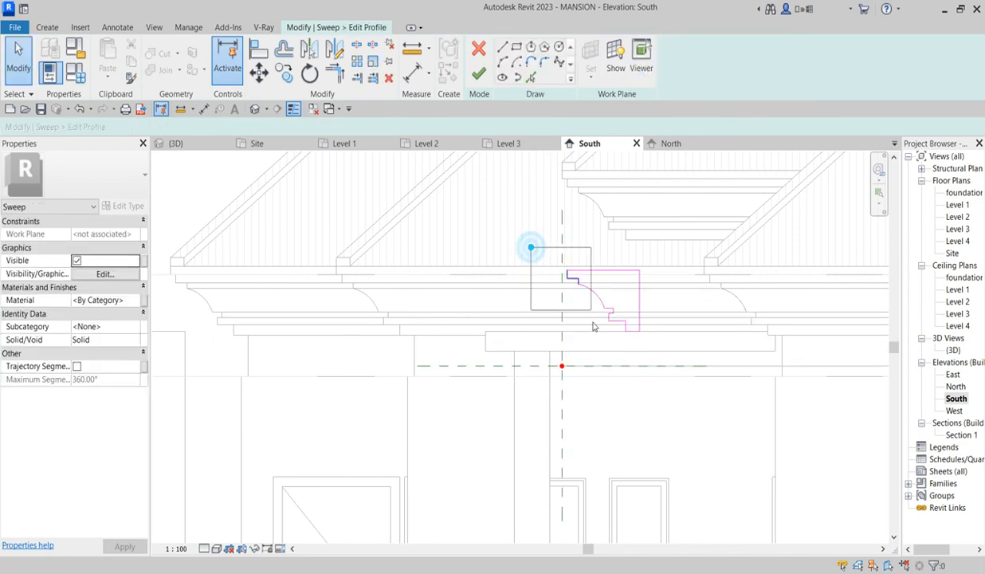
{"action": "left_click_drag", "start_coordinate": [626, 358], "coordinate": [626, 356]}
{"action": "key", "text": "Delete"}
- Extend the profile's short lower vertical line up to the top line and trim the corner to form a narrow rectangle
{"action": "scroll", "coordinate": [620, 330], "scroll_direction": "up", "scroll_amount": 3}
{"action": "left_click", "coordinate": [627, 326]}
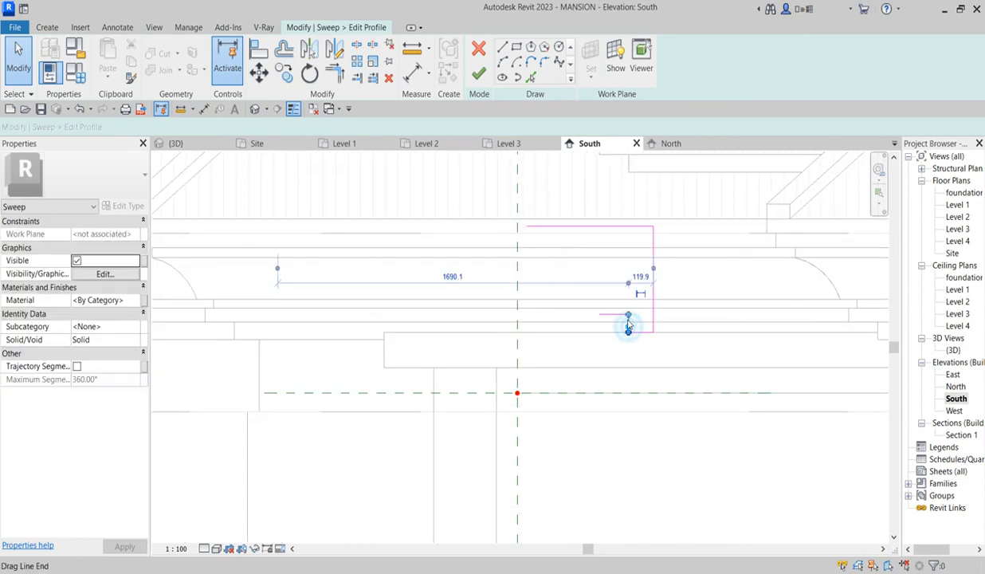
{"action": "left_click_drag", "start_coordinate": [629, 315], "coordinate": [629, 226]}
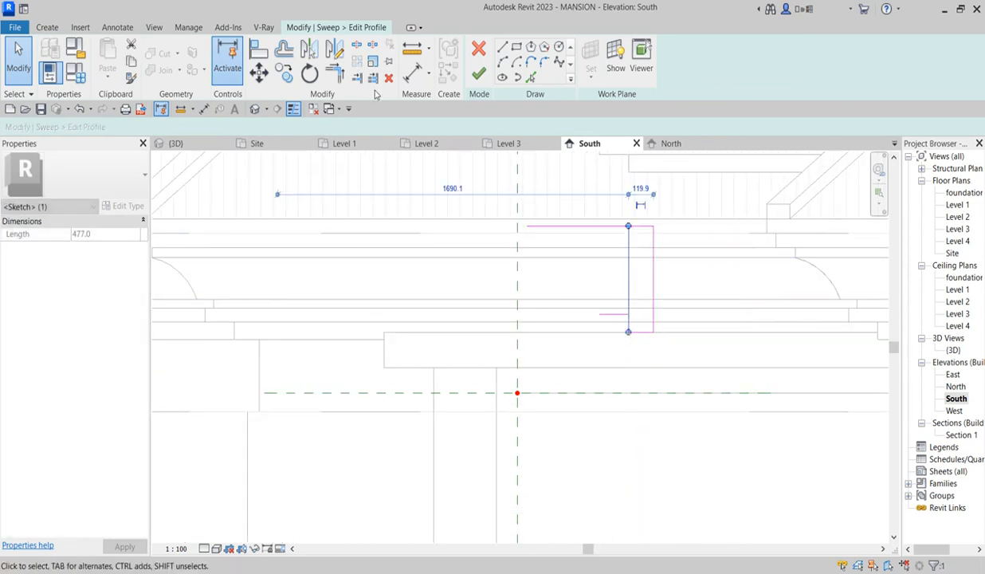
{"action": "left_click", "coordinate": [336, 77]}
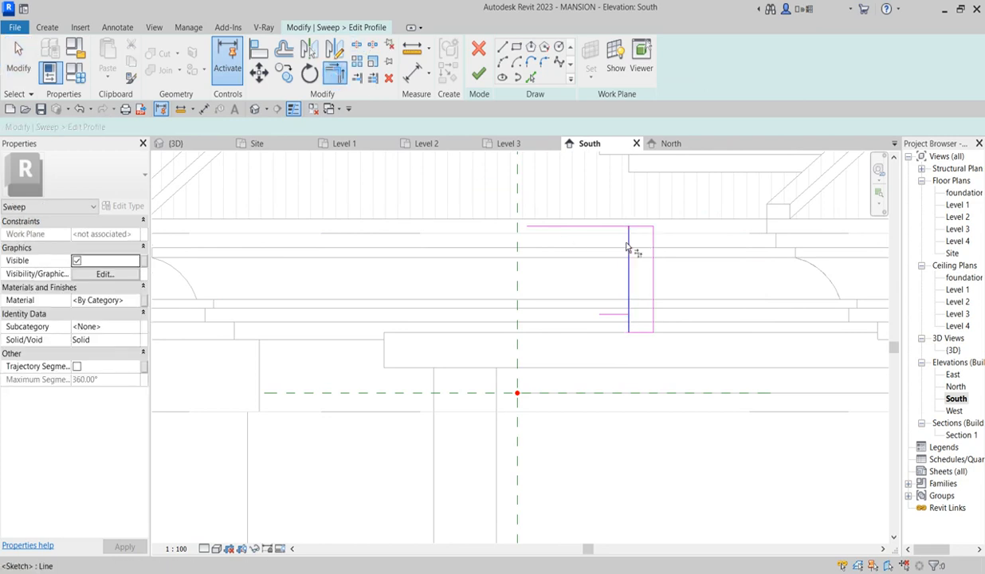
{"action": "left_click", "coordinate": [640, 227]}
{"action": "right_click", "coordinate": [555, 275]}
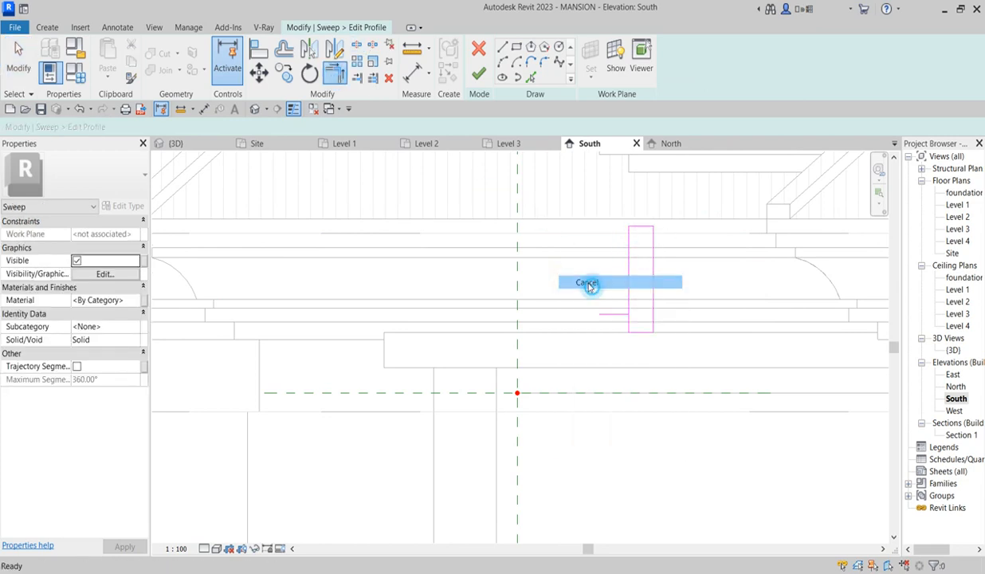
{"action": "left_click", "coordinate": [589, 284]}
{"action": "right_click", "coordinate": [573, 257]}
{"action": "left_click", "coordinate": [599, 269]}
- Delete the leftover short horizontal line beside the narrow rectangle and finish the profile sketch
{"action": "left_click_drag", "start_coordinate": [561, 269], "coordinate": [638, 326]}
{"action": "left_click", "coordinate": [388, 78]}
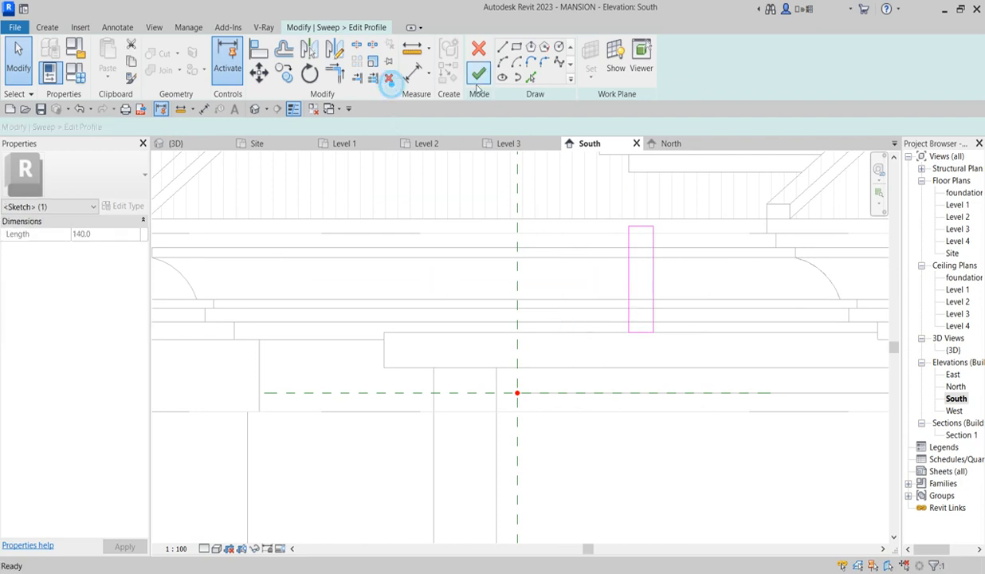
{"action": "left_click", "coordinate": [478, 73]}
{"action": "scroll", "coordinate": [498, 259], "scroll_direction": "down", "scroll_amount": 3}
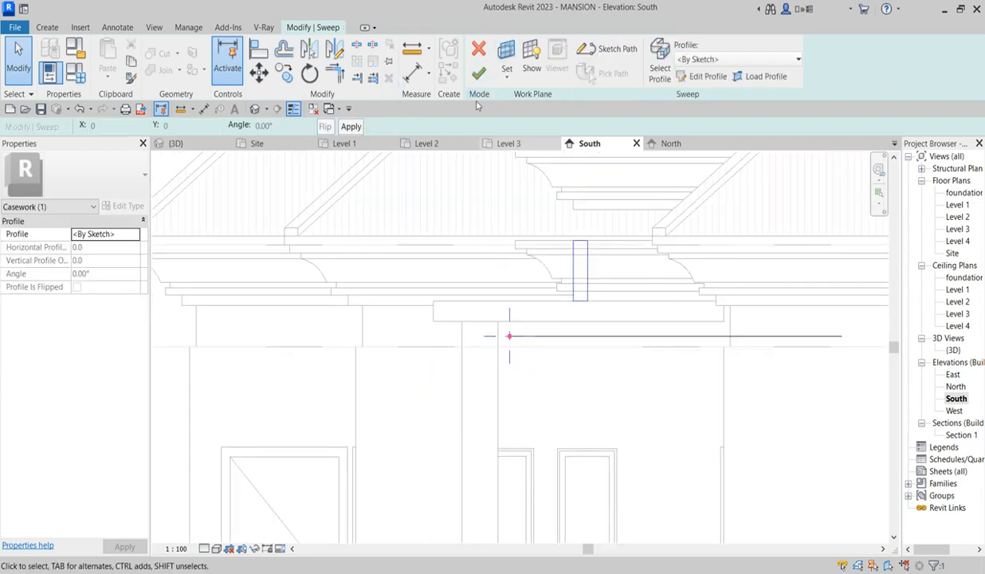
- Reopen the profile sketch and raise the rectangle's top edge to the upper cornice's underside, making it 720 mm high
{"action": "left_click", "coordinate": [704, 75]}
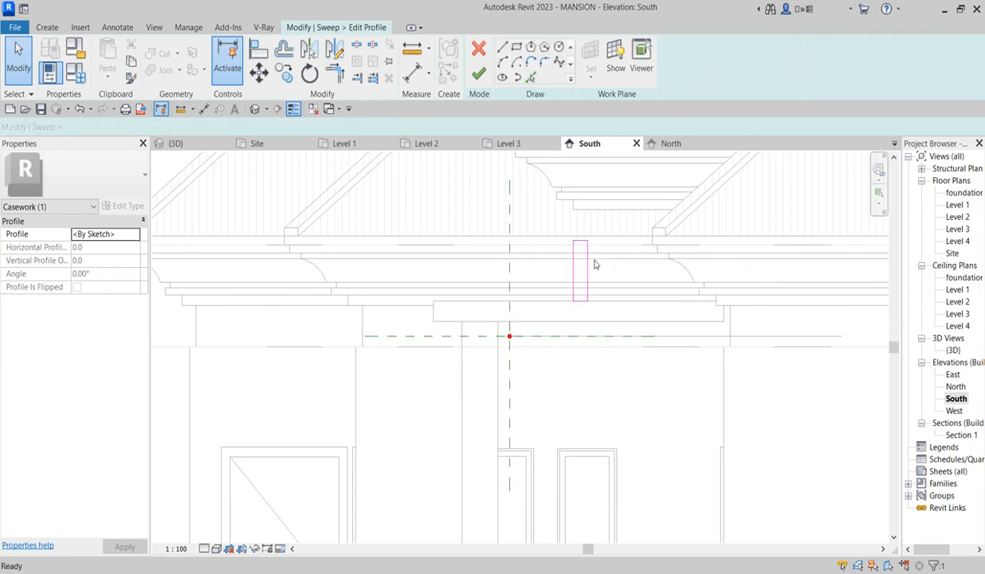
{"action": "scroll", "coordinate": [590, 255], "scroll_direction": "up", "scroll_amount": 2}
{"action": "left_click", "coordinate": [578, 238]}
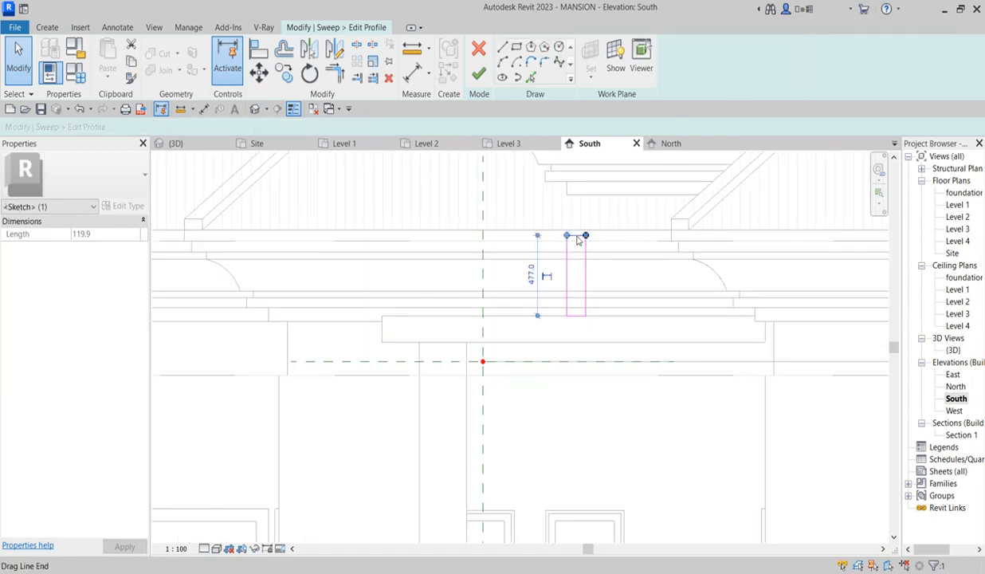
{"action": "scroll", "coordinate": [579, 239], "scroll_direction": "up", "scroll_amount": 2}
{"action": "left_click_drag", "start_coordinate": [576, 233], "coordinate": [576, 169]}
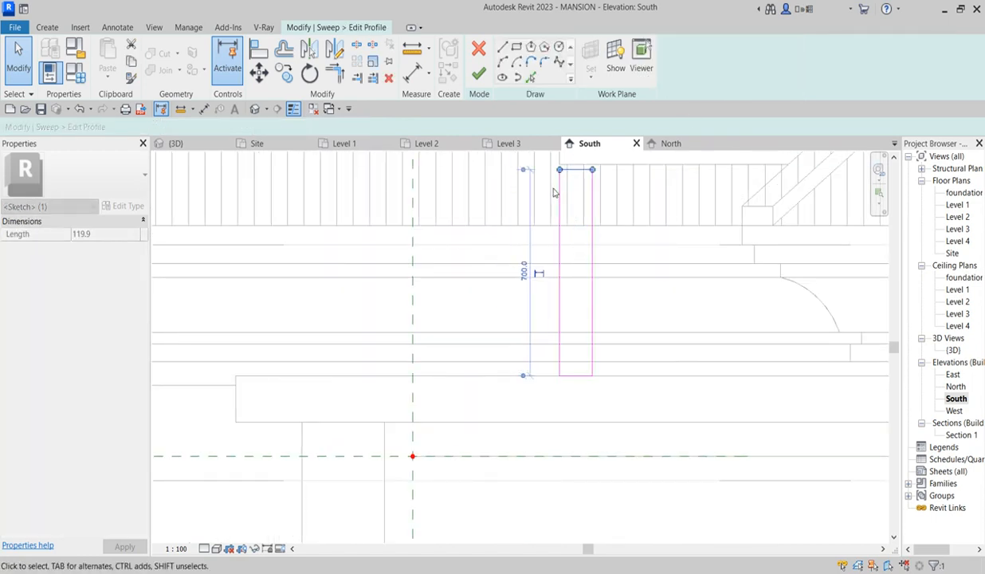
{"action": "scroll", "coordinate": [568, 180], "scroll_direction": "up", "scroll_amount": 2}
{"action": "key", "text": "Up"}
{"action": "key", "text": "Up"}
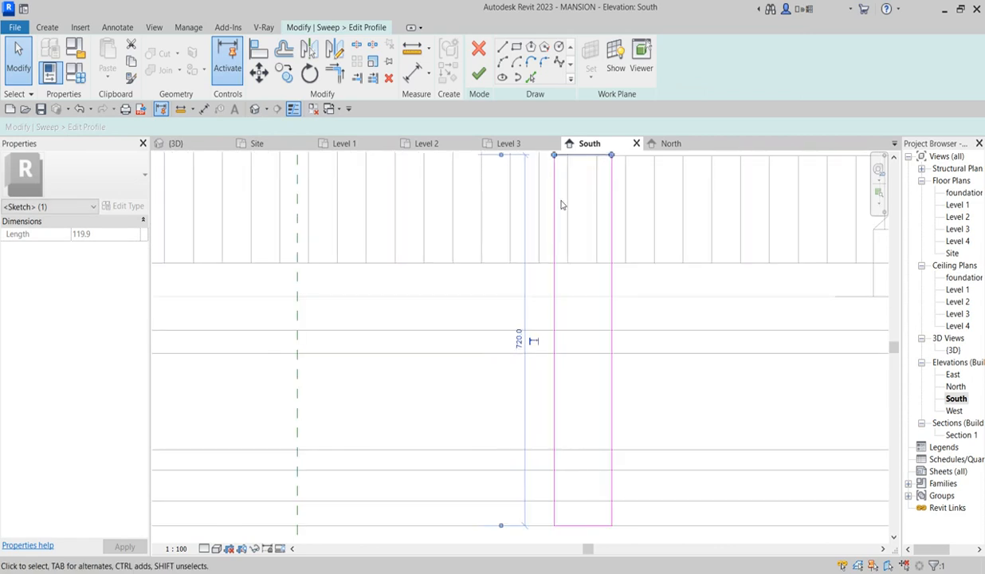
- Nudge the rectangle's outer vertical edge inward to make the profile narrower
{"action": "left_click", "coordinate": [558, 201]}
{"action": "key", "text": "Right"}
{"action": "key", "text": "Right"}
{"action": "key", "text": "Right"}
{"action": "key", "text": "Right"}
{"action": "key", "text": "Right"}
{"action": "key", "text": "Right"}
{"action": "key", "text": "Right"}
{"action": "key", "text": "Right"}
- Align the rectangle's top edge with the underside of the upper cornice
{"action": "left_click", "coordinate": [258, 48]}
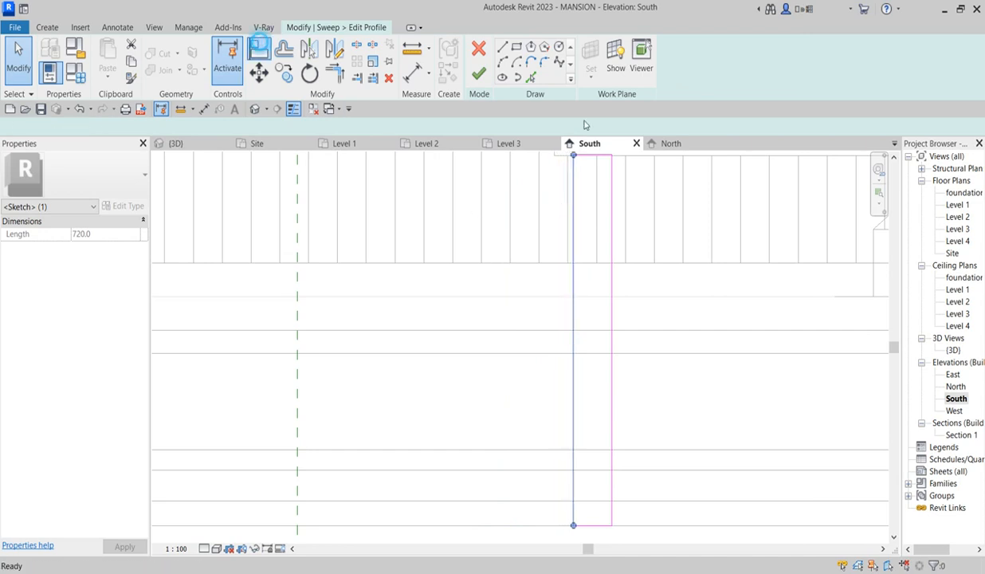
{"action": "left_click", "coordinate": [631, 156]}
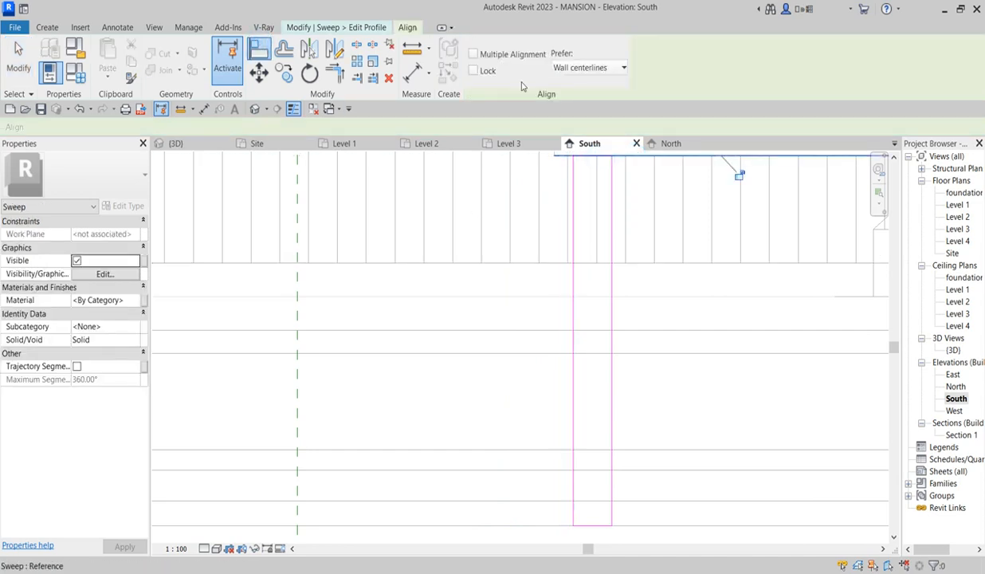
{"action": "right_click", "coordinate": [436, 194]}
{"action": "right_click", "coordinate": [477, 198]}
{"action": "left_click", "coordinate": [507, 207]}
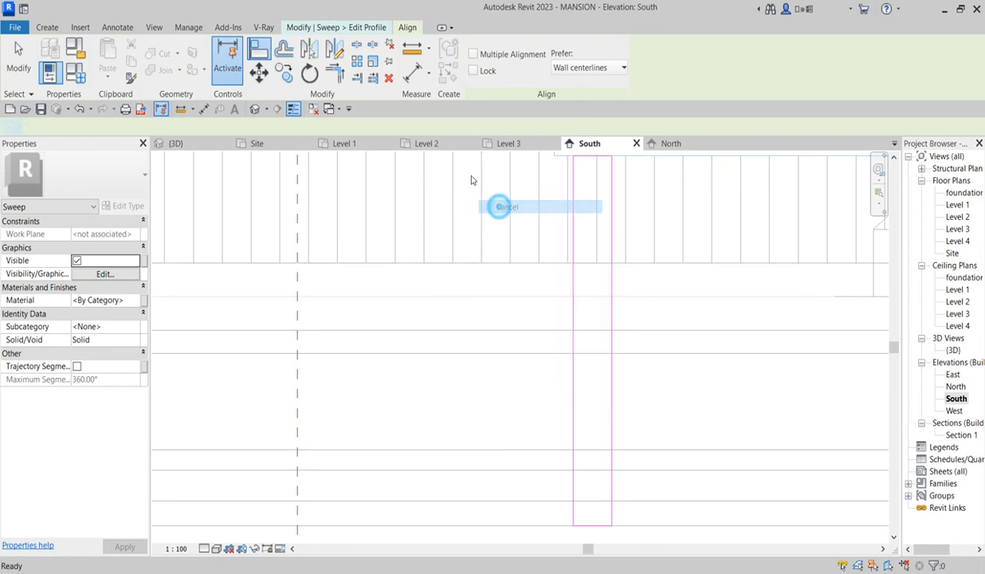
- Finish the narrowed profile and the sweep edit, and open the 3D view of the house
{"action": "scroll", "coordinate": [470, 191], "scroll_direction": "down", "scroll_amount": 2}
{"action": "left_click", "coordinate": [478, 72]}
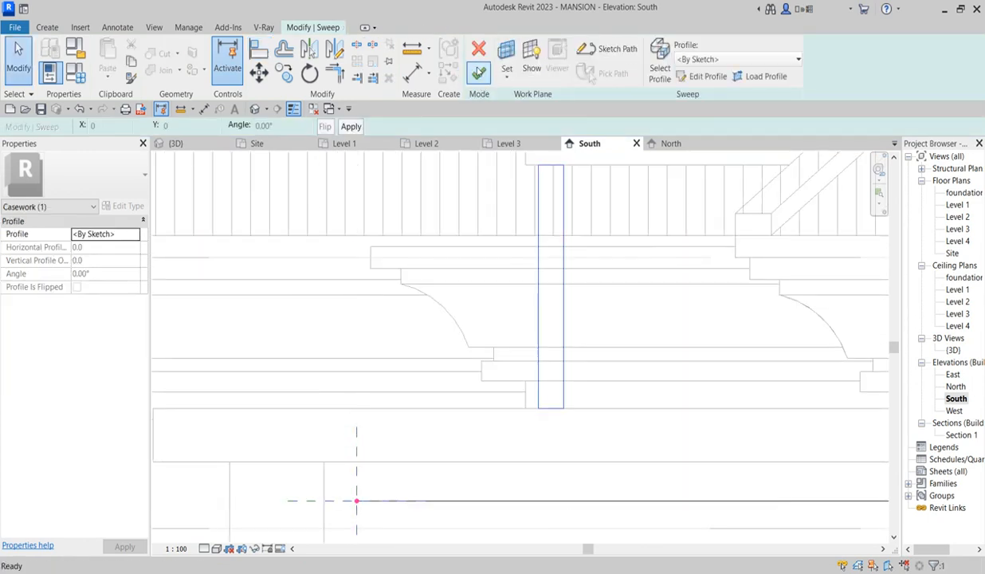
{"action": "left_click", "coordinate": [478, 72]}
{"action": "scroll", "coordinate": [579, 412], "scroll_direction": "down", "scroll_amount": 2}
{"action": "left_click", "coordinate": [579, 412]}
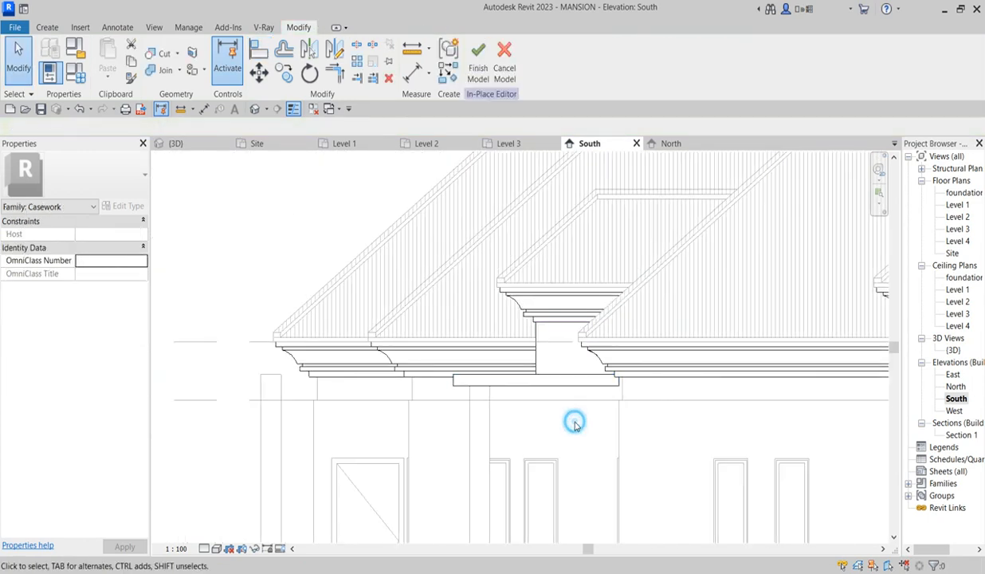
{"action": "scroll", "coordinate": [572, 419], "scroll_direction": "down", "scroll_amount": 5}
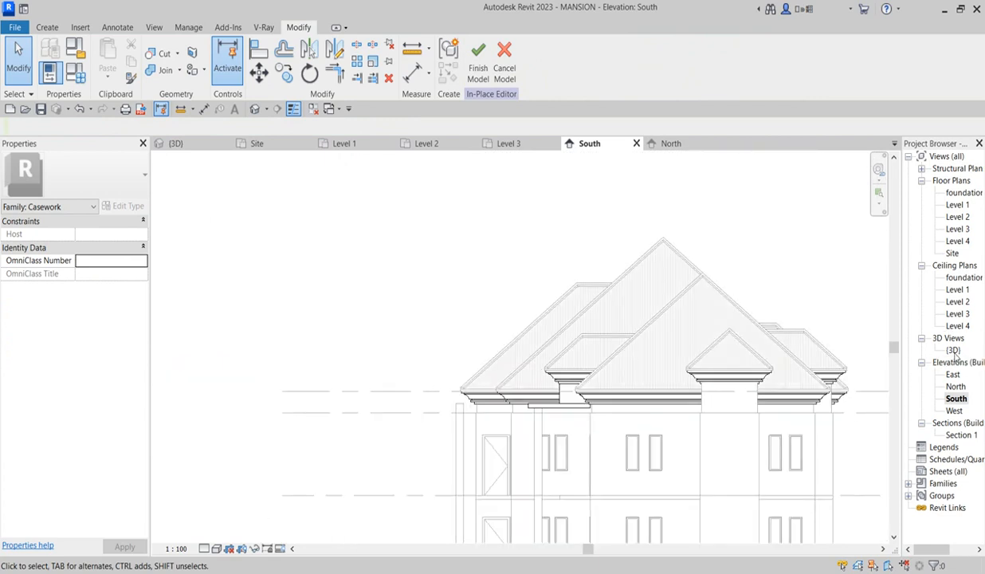
{"action": "double_click", "coordinate": [954, 351]}
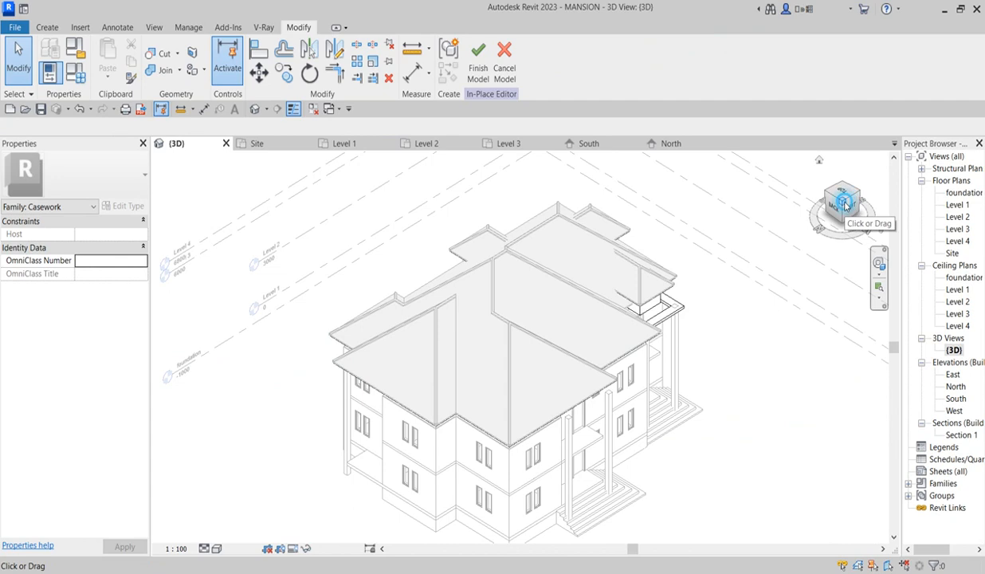
- Inspect the porch roof support from the front-left side of the house in 3D and finish the in-place model
{"action": "left_click", "coordinate": [849, 207]}
{"action": "middle_click_drag", "start_coordinate": [576, 493], "coordinate": [448, 532], "text": "shift"}
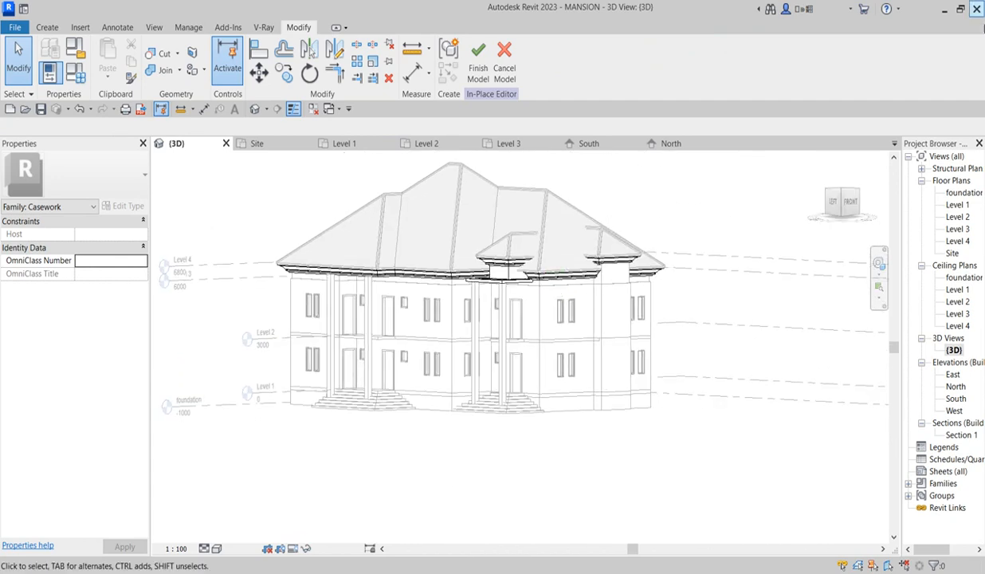
{"action": "scroll", "coordinate": [519, 279], "scroll_direction": "up", "scroll_amount": 8}
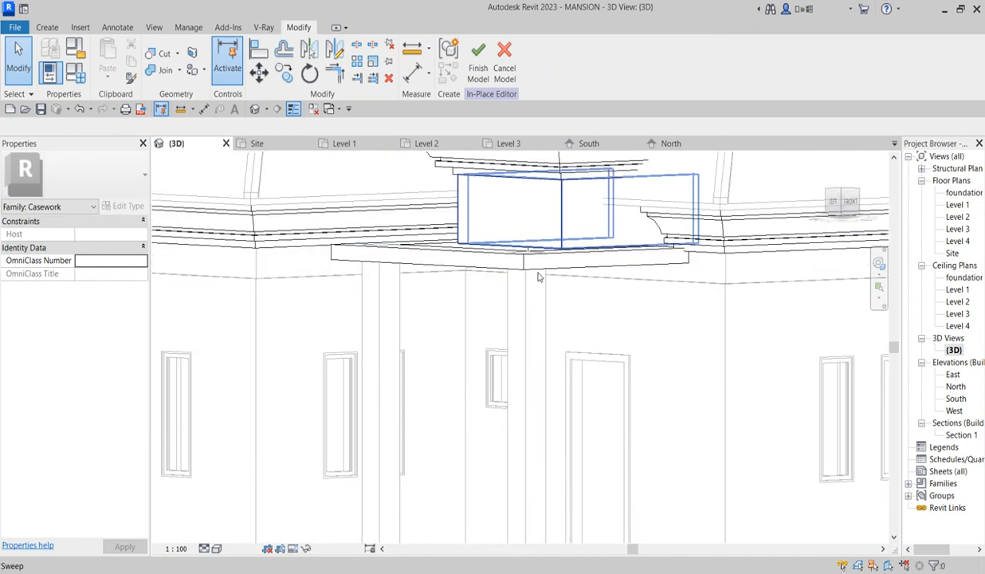
{"action": "scroll", "coordinate": [548, 388], "scroll_direction": "down", "scroll_amount": 5}
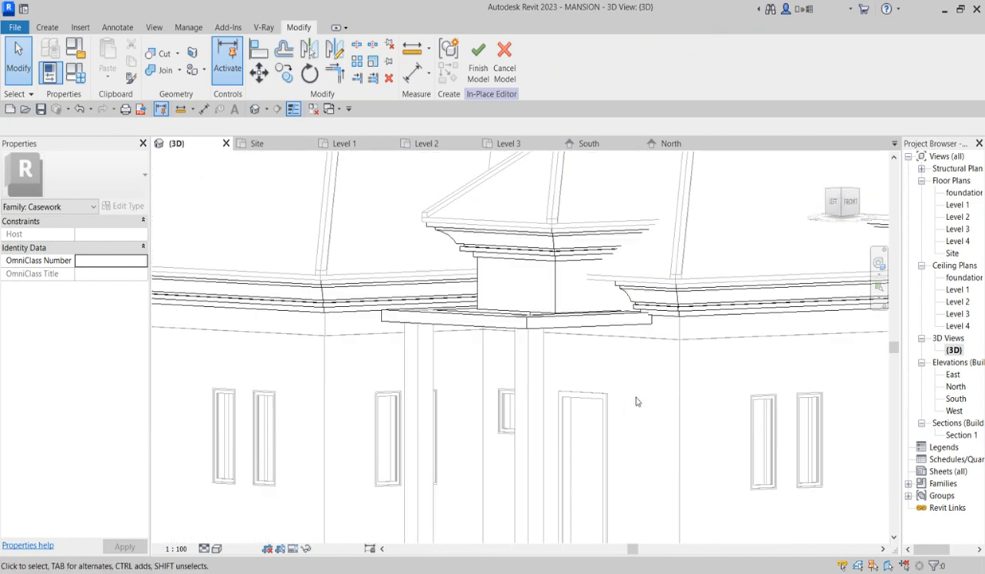
{"action": "scroll", "coordinate": [643, 393], "scroll_direction": "down", "scroll_amount": 5}
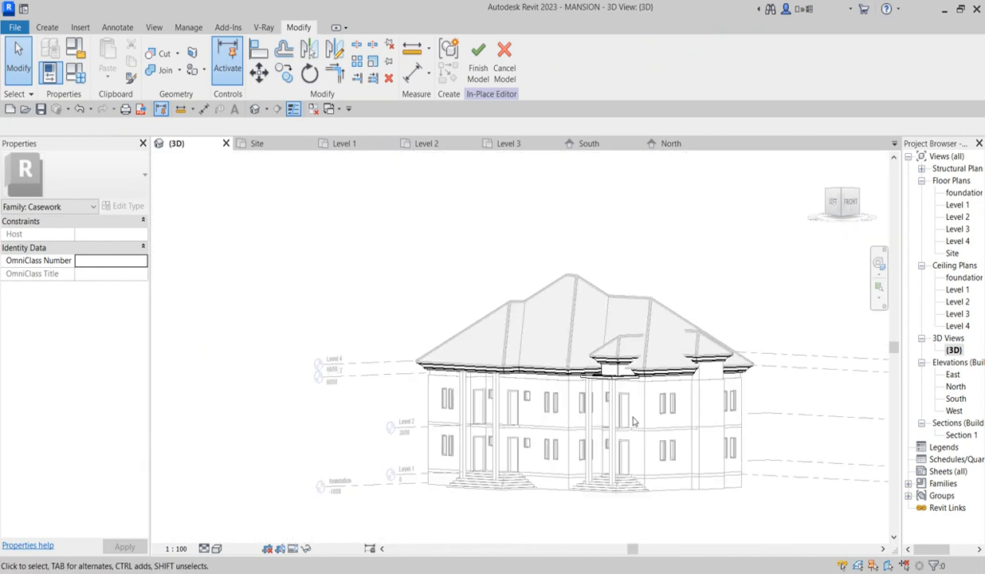
{"action": "scroll", "coordinate": [626, 454], "scroll_direction": "up", "scroll_amount": 6}
{"action": "scroll", "coordinate": [534, 337], "scroll_direction": "down", "scroll_amount": 5}
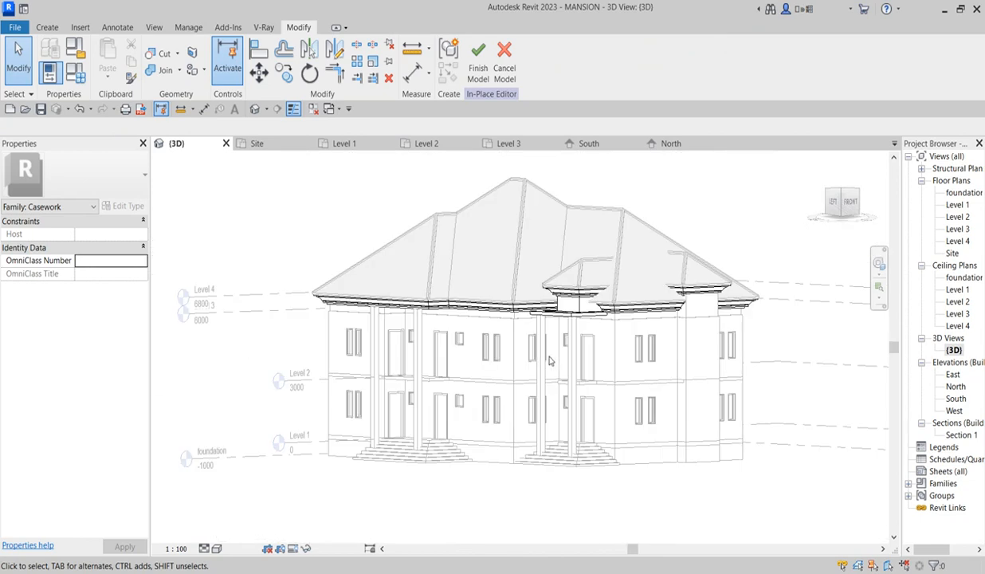
{"action": "left_click", "coordinate": [478, 62]}
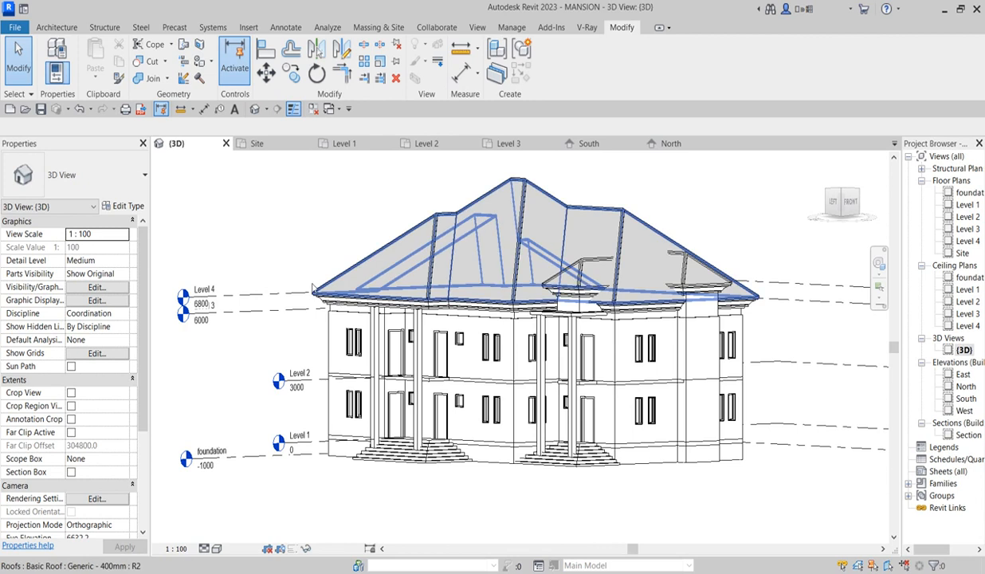
- Reopen the in-place cornice model for editing, select all its sweeps together, and open their material assignment
{"action": "left_click_drag", "start_coordinate": [260, 238], "coordinate": [545, 279]}
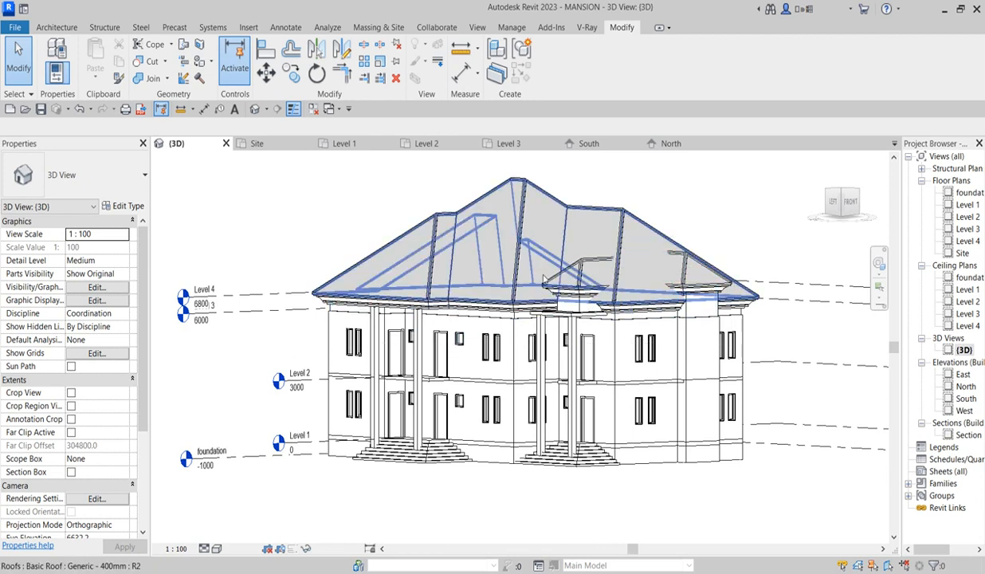
{"action": "left_click", "coordinate": [567, 297]}
{"action": "left_click", "coordinate": [557, 77]}
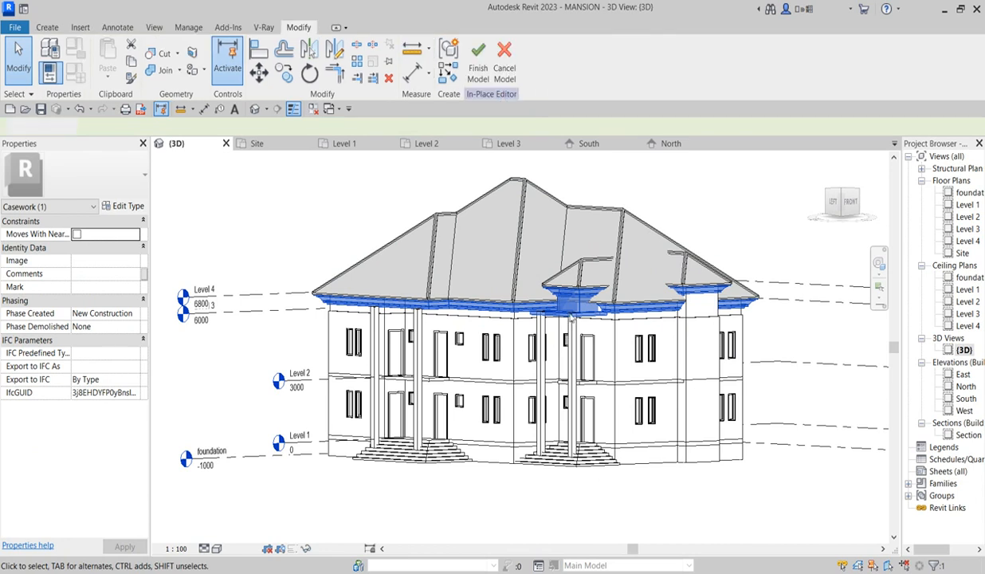
{"action": "scroll", "coordinate": [583, 299], "scroll_direction": "up", "scroll_amount": 3}
{"action": "scroll", "coordinate": [583, 300], "scroll_direction": "down", "scroll_amount": 3}
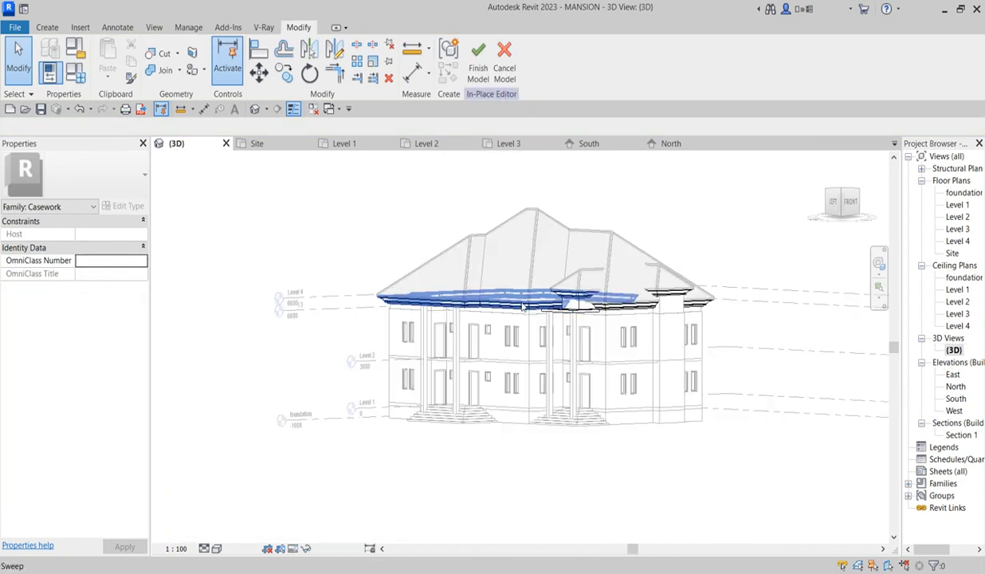
{"action": "left_click_drag", "start_coordinate": [238, 219], "coordinate": [727, 356]}
{"action": "left_click", "coordinate": [134, 303]}
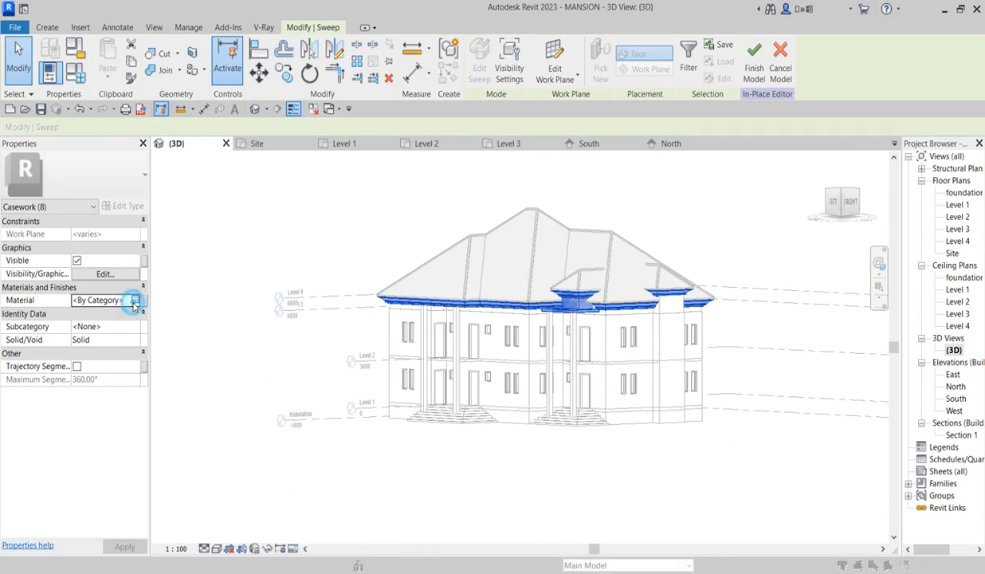
{"action": "left_click", "coordinate": [136, 302]}
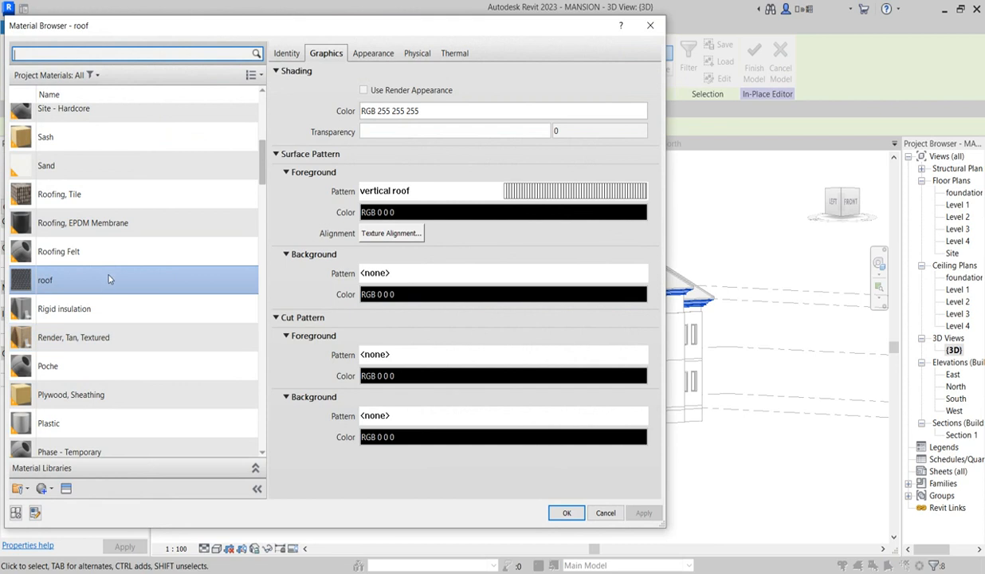
- Duplicate the Wood Sheathing, Chipboard material as "facial" and make its shading use the render appearance
{"action": "scroll", "coordinate": [152, 335], "scroll_direction": "up", "scroll_amount": 4}
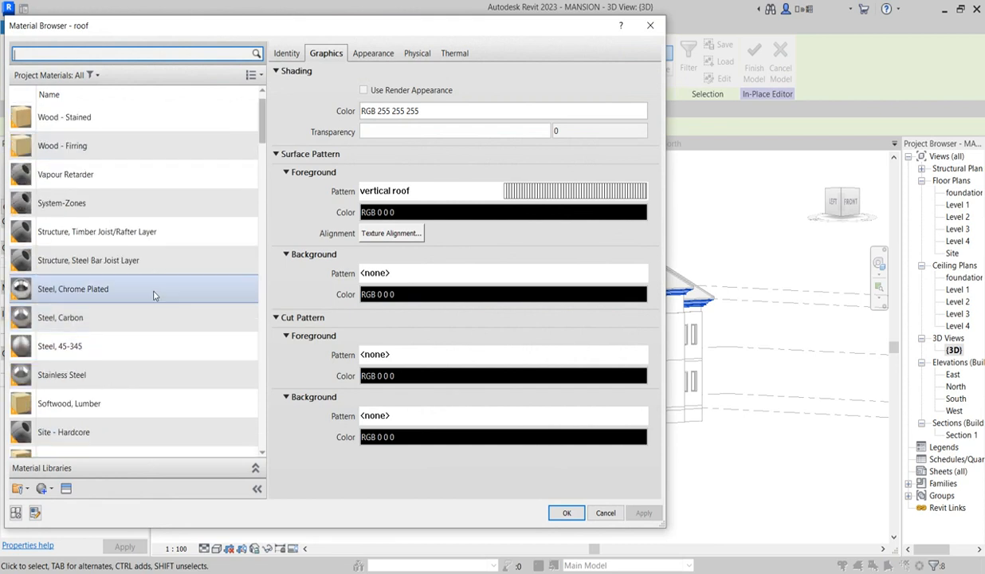
{"action": "scroll", "coordinate": [84, 287], "scroll_direction": "down", "scroll_amount": 8}
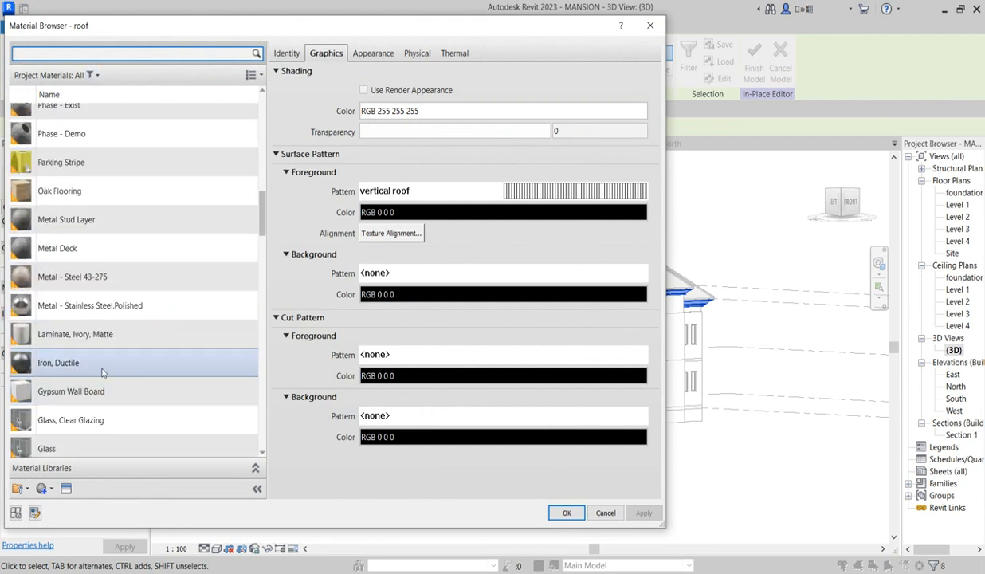
{"action": "scroll", "coordinate": [101, 372], "scroll_direction": "down", "scroll_amount": 3}
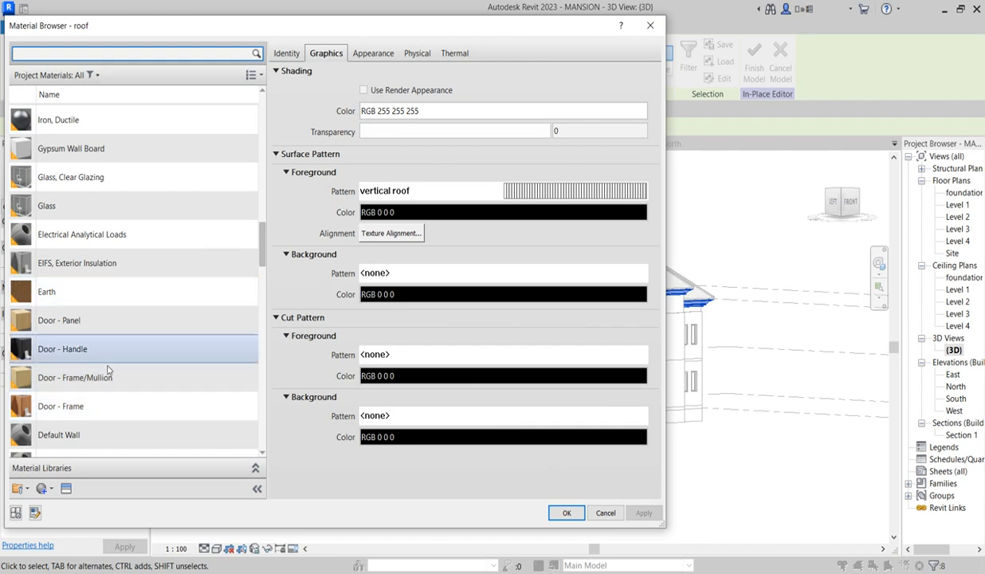
{"action": "left_click", "coordinate": [112, 379]}
{"action": "key", "text": "w"}
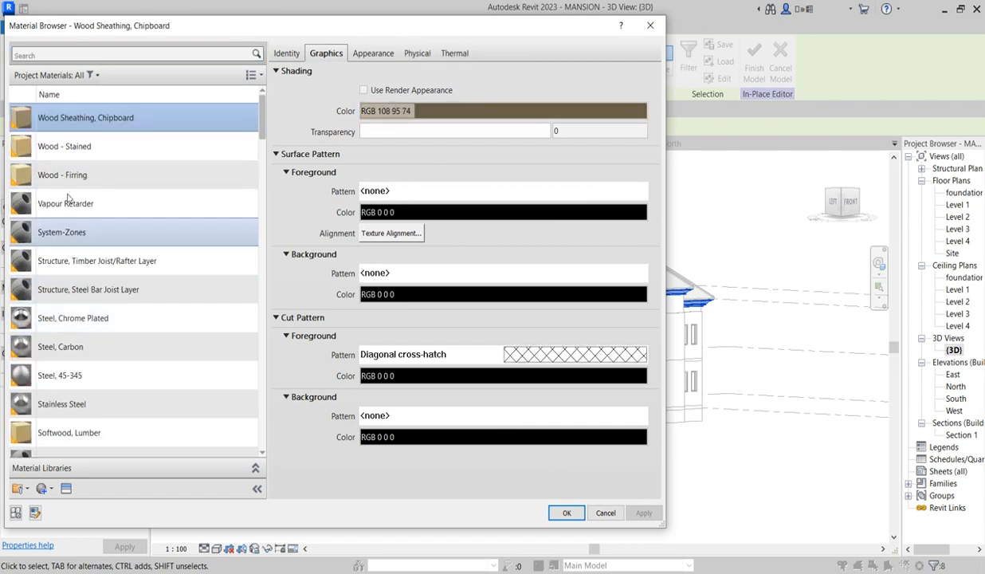
{"action": "right_click", "coordinate": [66, 117]}
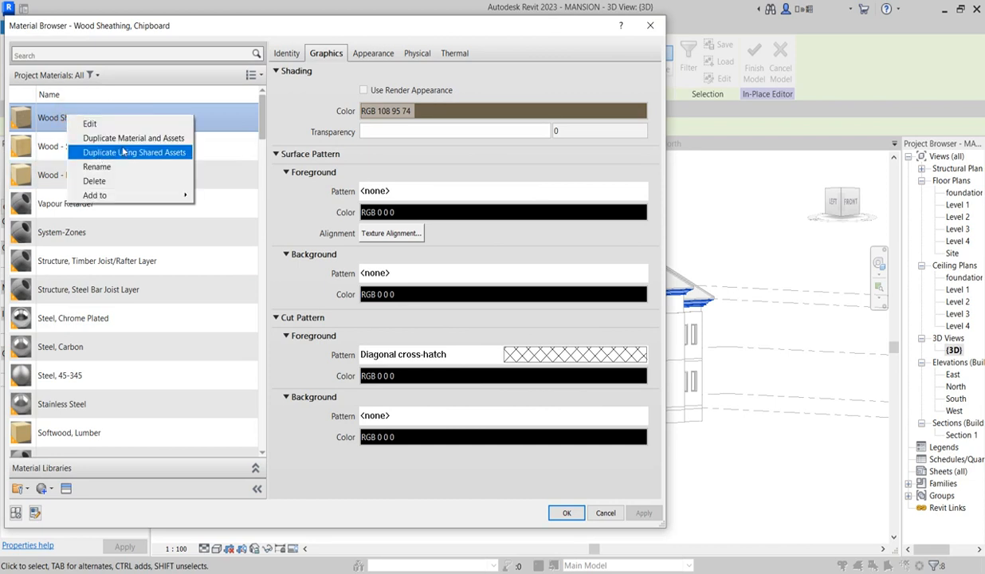
{"action": "left_click", "coordinate": [125, 148]}
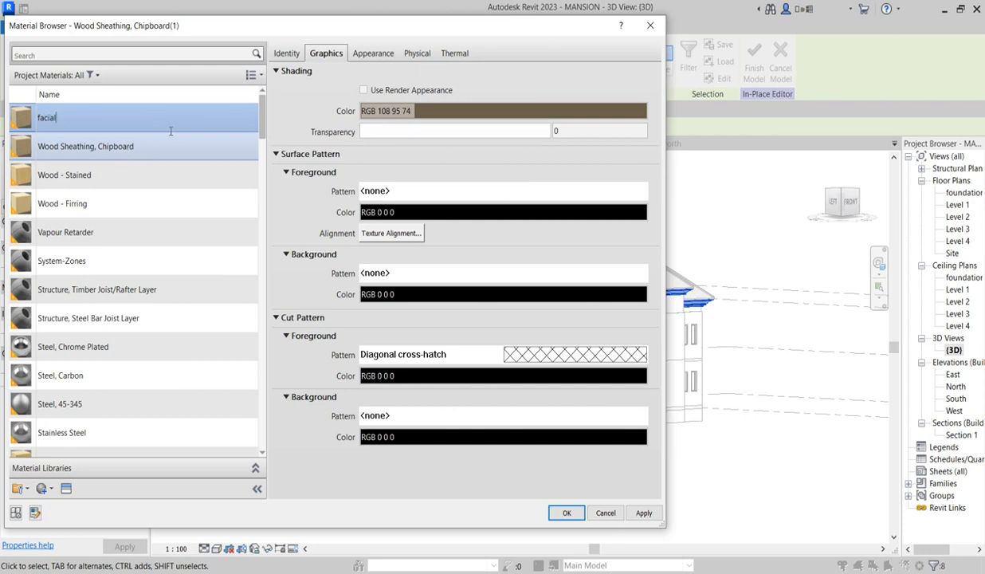
{"action": "left_click", "coordinate": [365, 90]}
- Replace the facial material's appearance with the Ice White porcelain ceramic asset, assign it to the sweeps, and finish the in-place model
{"action": "left_click", "coordinate": [377, 54]}
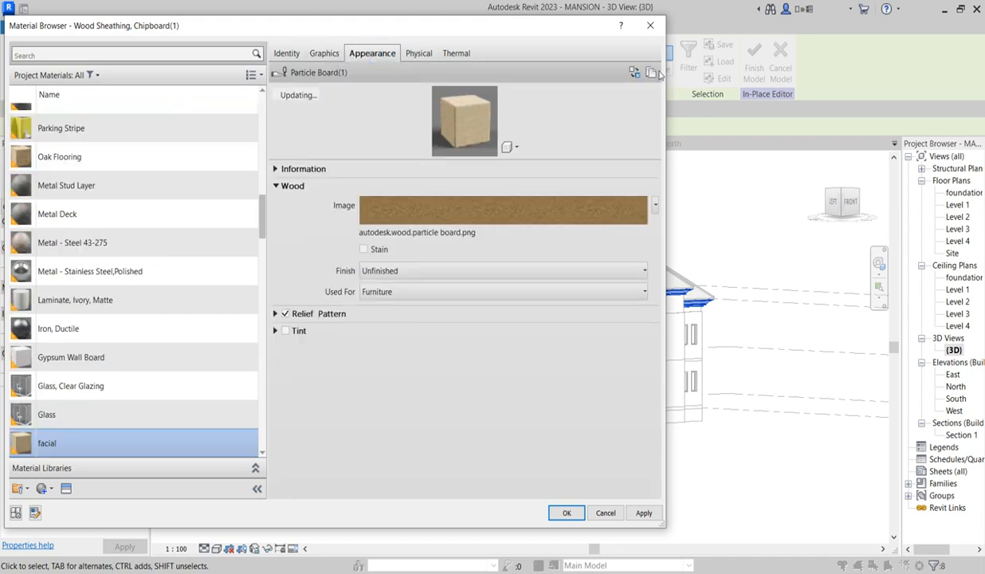
{"action": "left_click", "coordinate": [631, 71]}
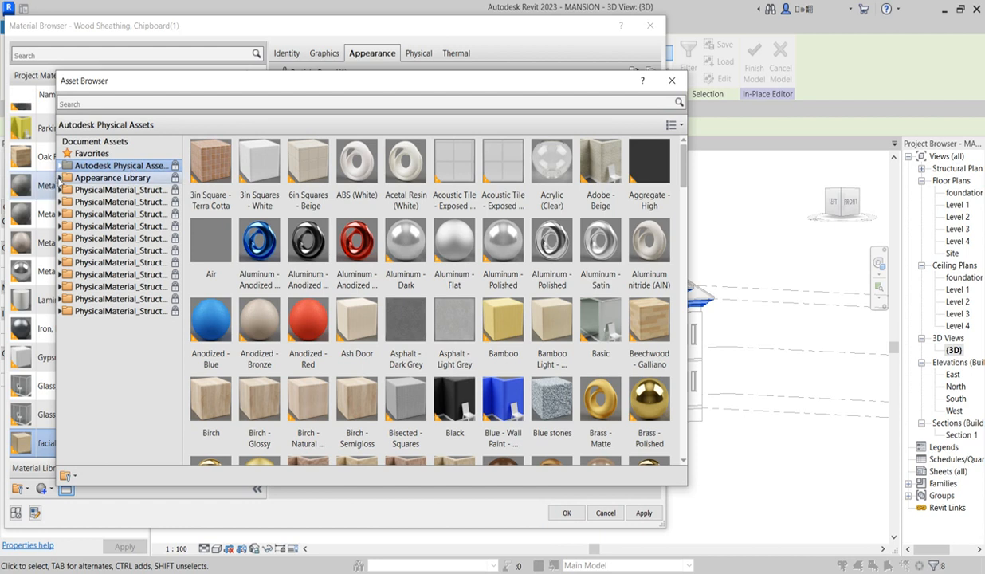
{"action": "left_click", "coordinate": [61, 177]}
{"action": "left_click", "coordinate": [64, 202]}
{"action": "left_click", "coordinate": [80, 214]}
{"action": "double_click", "coordinate": [266, 158]}
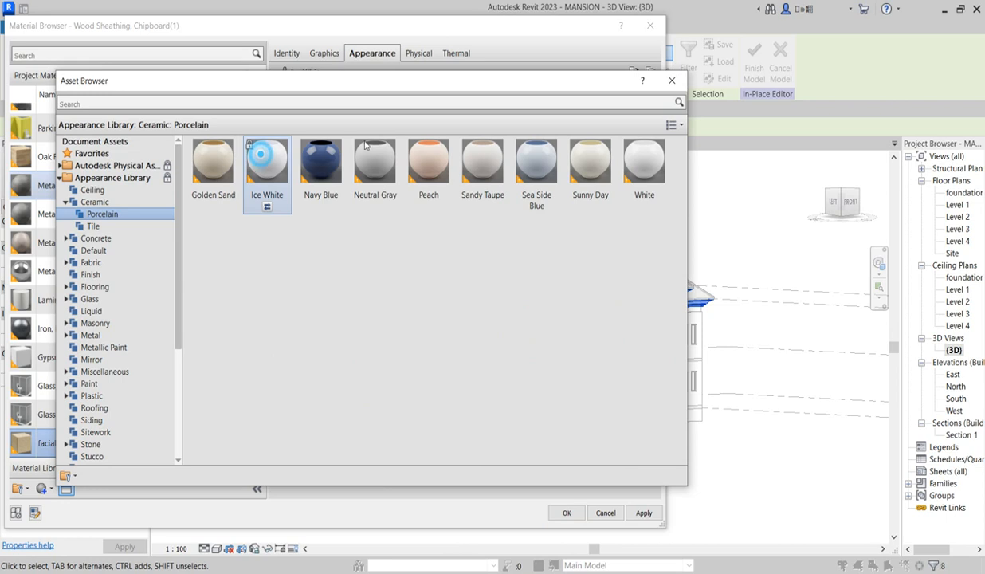
{"action": "left_click", "coordinate": [670, 82]}
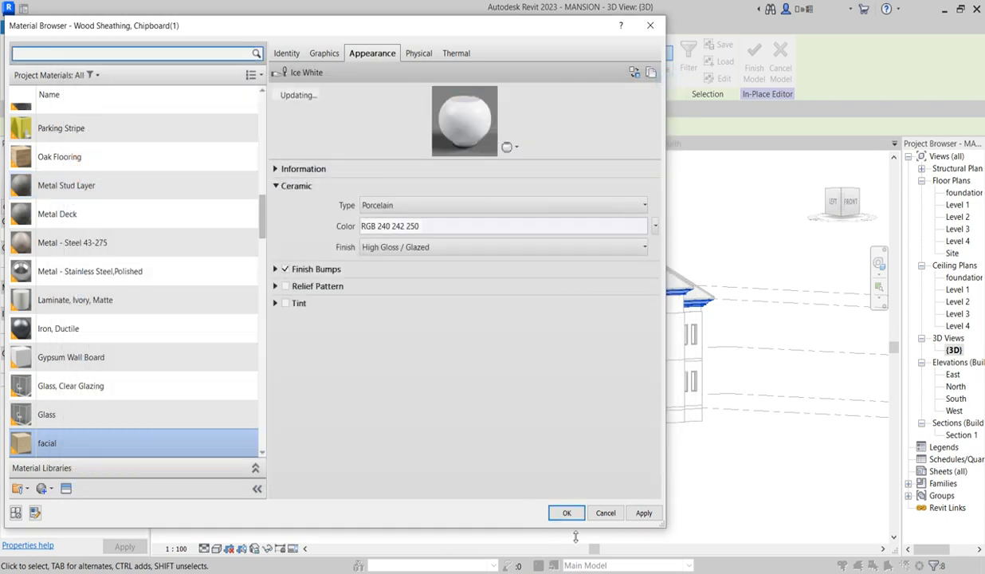
{"action": "left_click", "coordinate": [566, 513]}
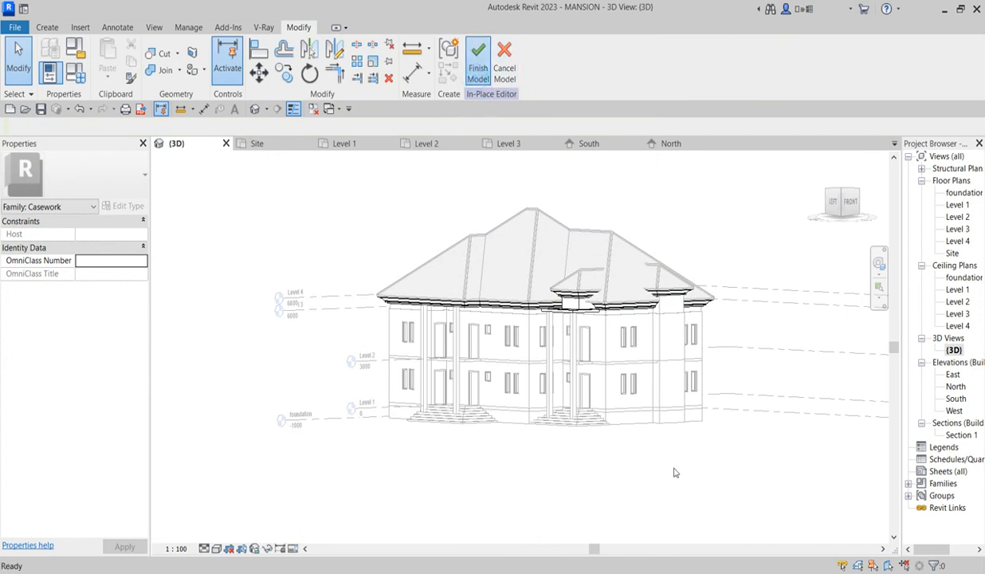
- Select the upper-floor wall of the side projection and open the layer structure of its Generic - 200mm wall type
{"action": "scroll", "coordinate": [589, 339], "scroll_direction": "up", "scroll_amount": 4}
{"action": "scroll", "coordinate": [556, 365], "scroll_direction": "down", "scroll_amount": 2}
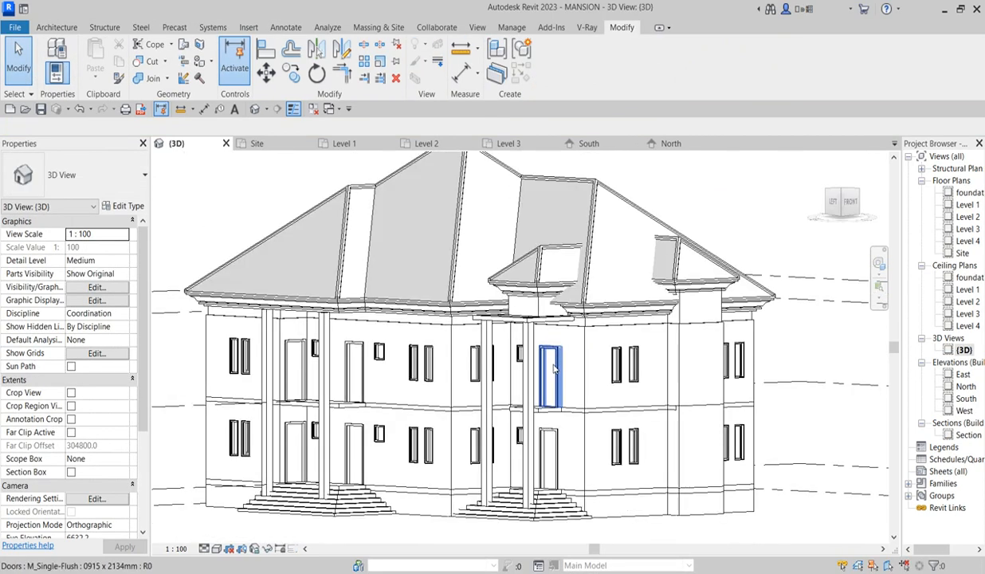
{"action": "scroll", "coordinate": [557, 365], "scroll_direction": "down", "scroll_amount": 3}
{"action": "left_click", "coordinate": [640, 383]}
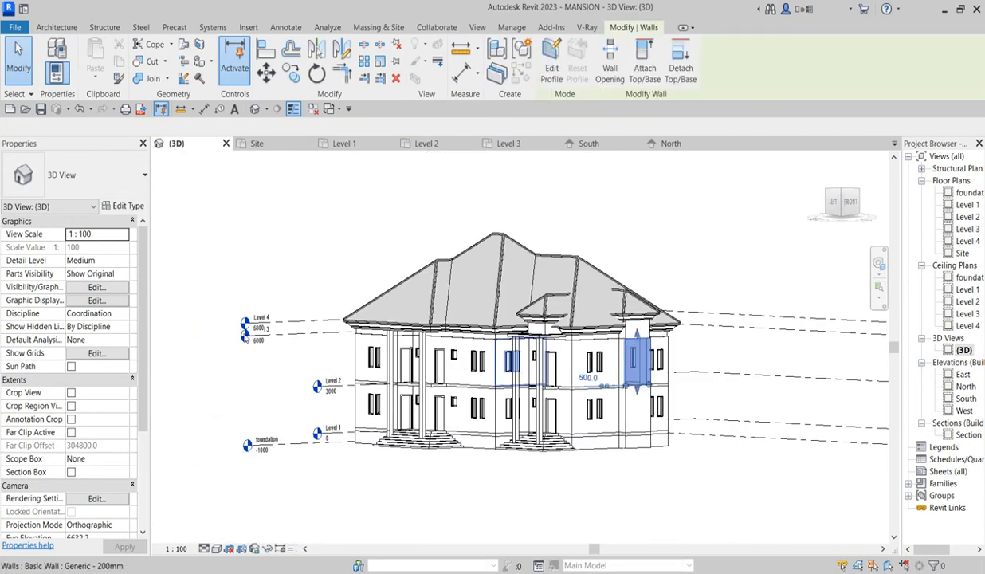
{"action": "left_click", "coordinate": [128, 206]}
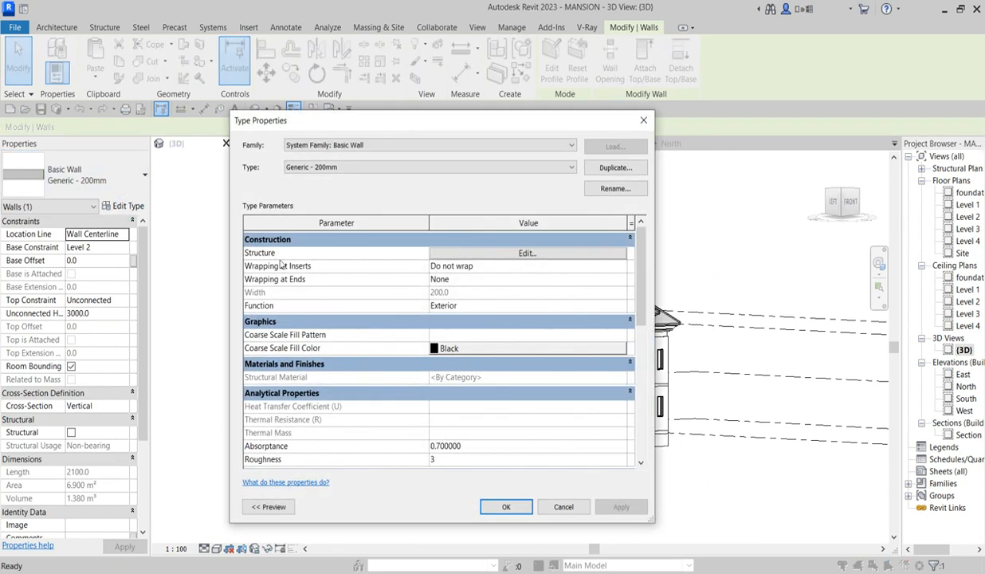
{"action": "left_click", "coordinate": [501, 253]}
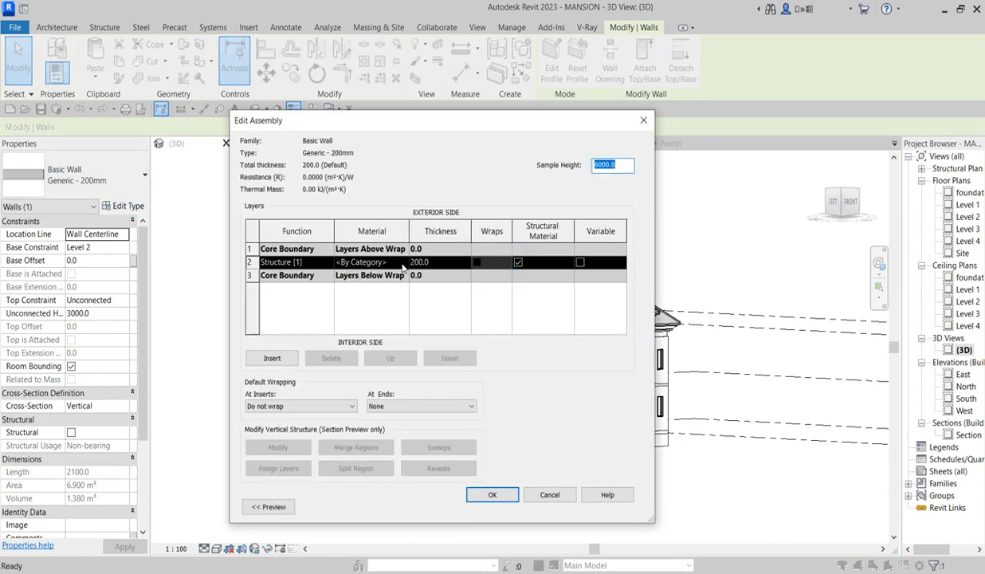
- Duplicate the facial material together with its assets and assign the copy to the Structure layer of the Generic - 200mm wall type
{"action": "left_click", "coordinate": [398, 262]}
{"action": "left_click", "coordinate": [401, 262]}
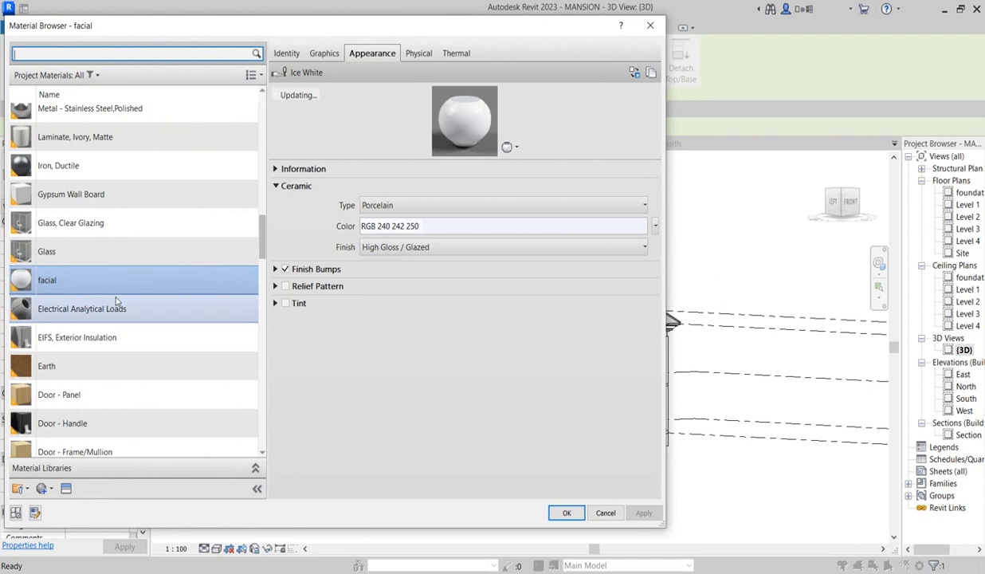
{"action": "right_click", "coordinate": [115, 281]}
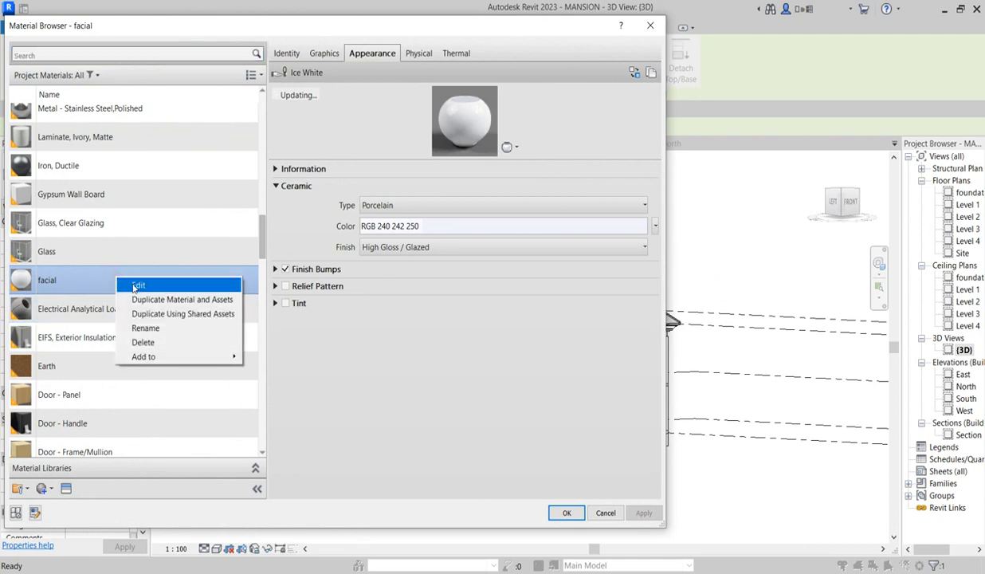
{"action": "left_click", "coordinate": [151, 298]}
{"action": "left_click", "coordinate": [566, 512]}
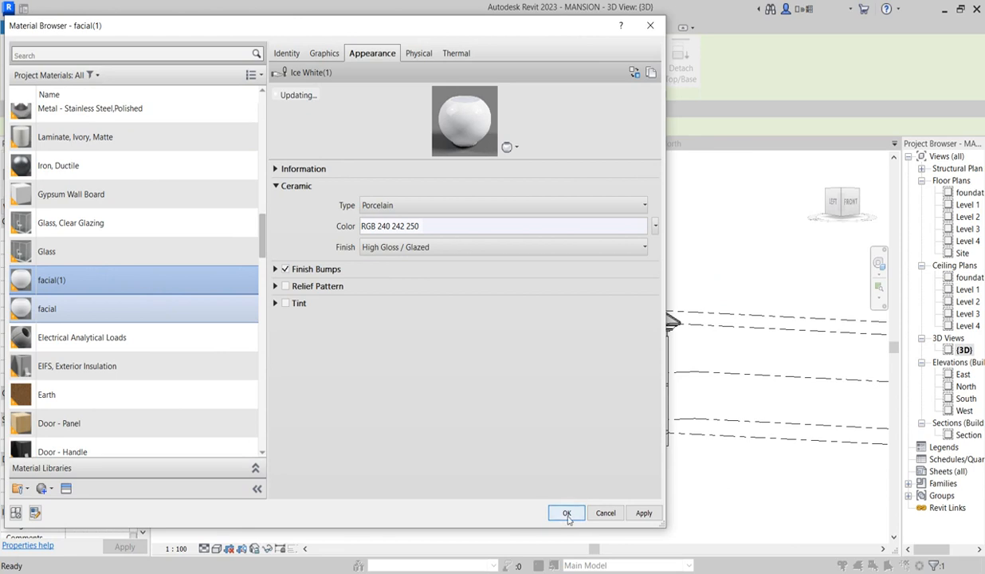
{"action": "left_click", "coordinate": [566, 513]}
{"action": "left_click", "coordinate": [493, 496]}
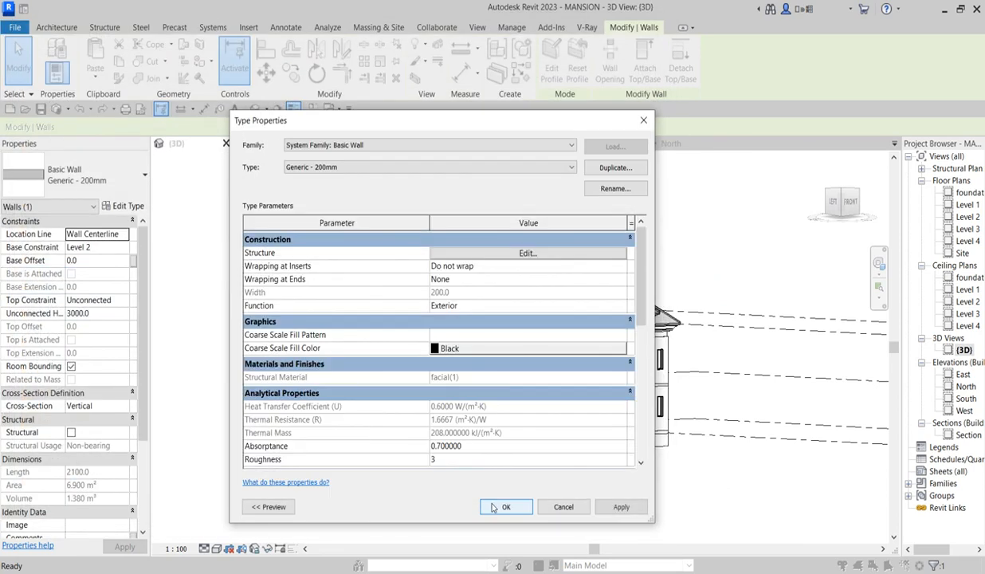
{"action": "left_click", "coordinate": [495, 508]}
{"action": "left_click", "coordinate": [545, 510]}
- Select the Level 3 wall under the small side gable and open the type properties of its Generic - 200mm thin type
{"action": "scroll", "coordinate": [642, 320], "scroll_direction": "up", "scroll_amount": 5}
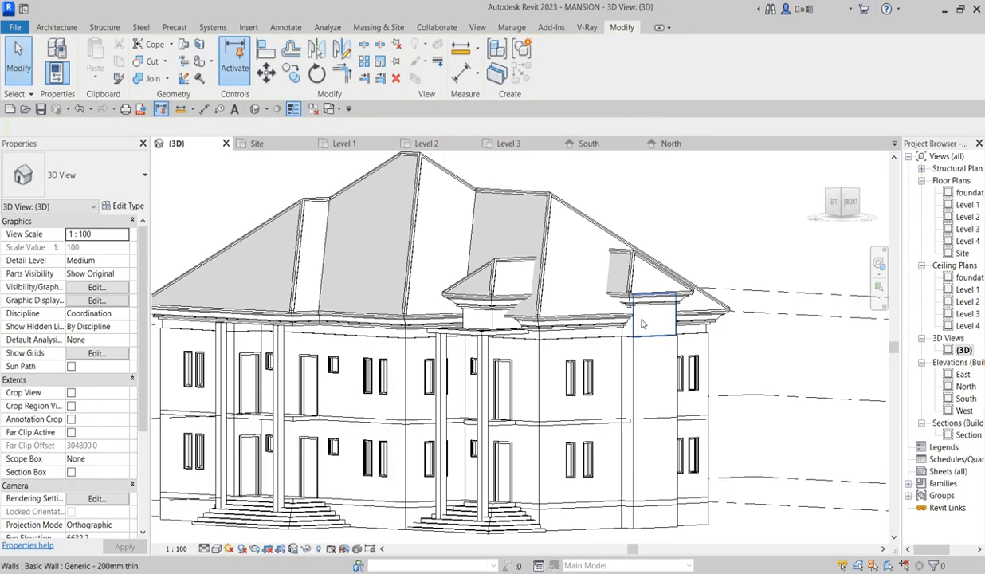
{"action": "middle_click_drag", "start_coordinate": [649, 319], "coordinate": [457, 434], "text": "shift"}
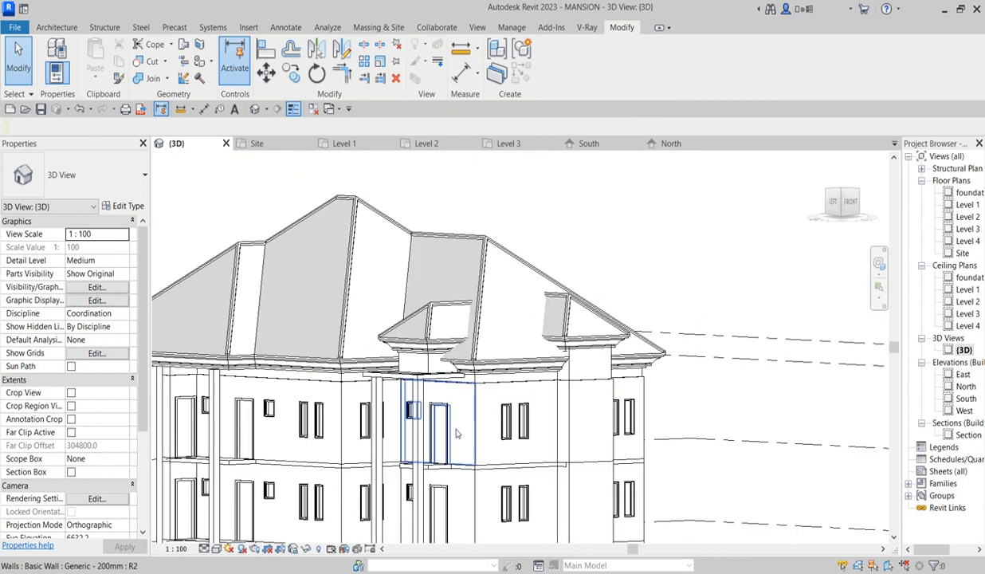
{"action": "left_click", "coordinate": [600, 365]}
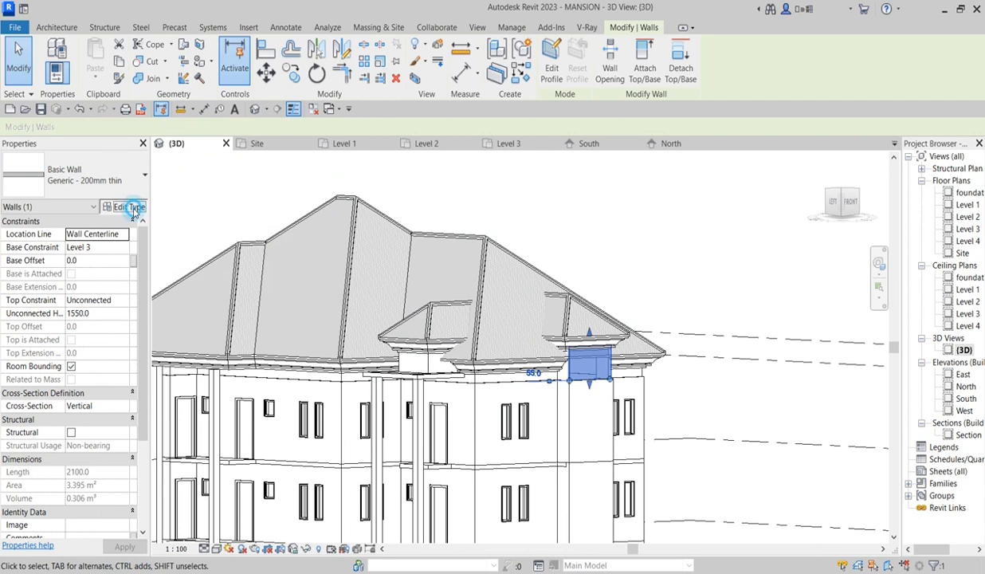
{"action": "left_click", "coordinate": [130, 207]}
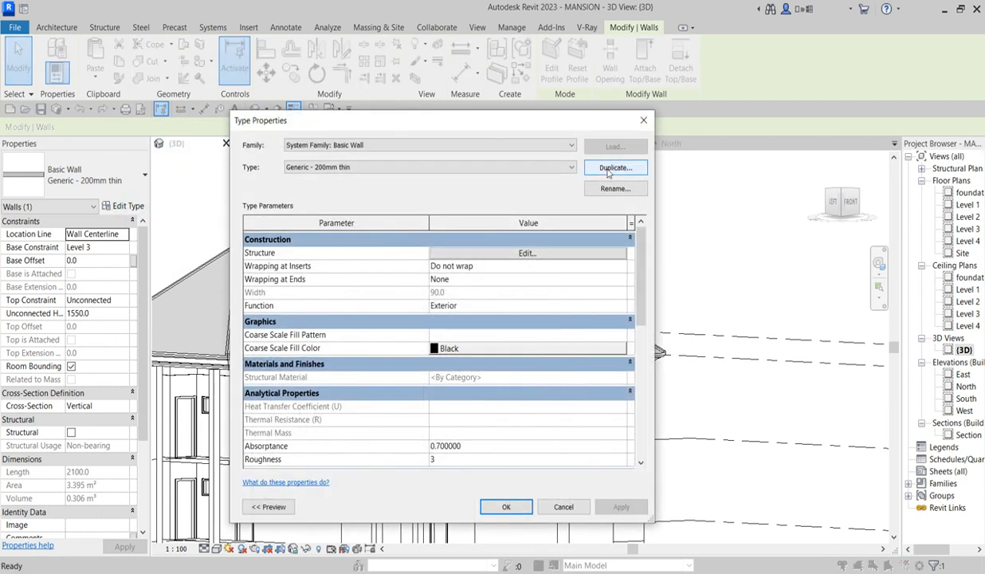
{"action": "left_click", "coordinate": [613, 168]}
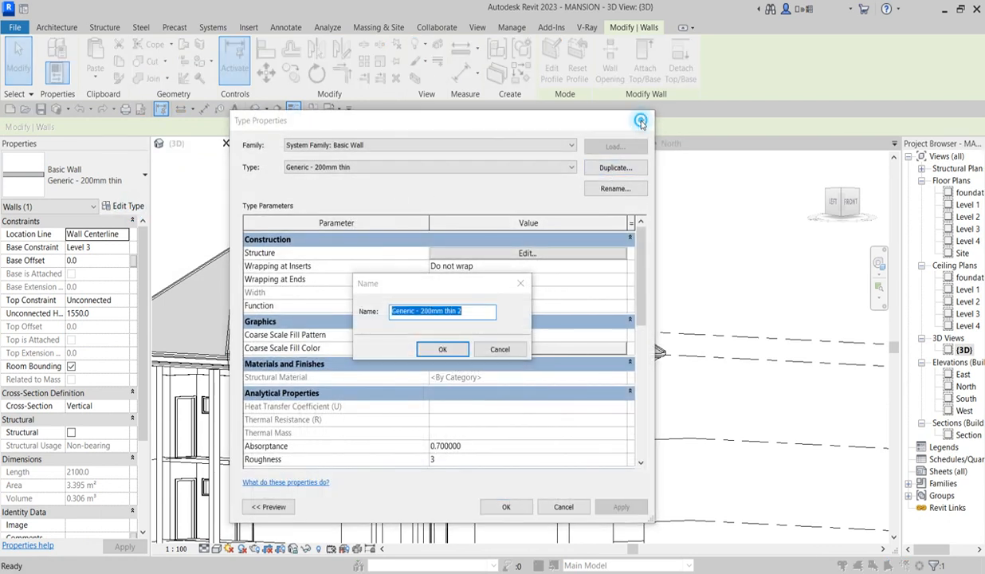
{"action": "left_click", "coordinate": [520, 284]}
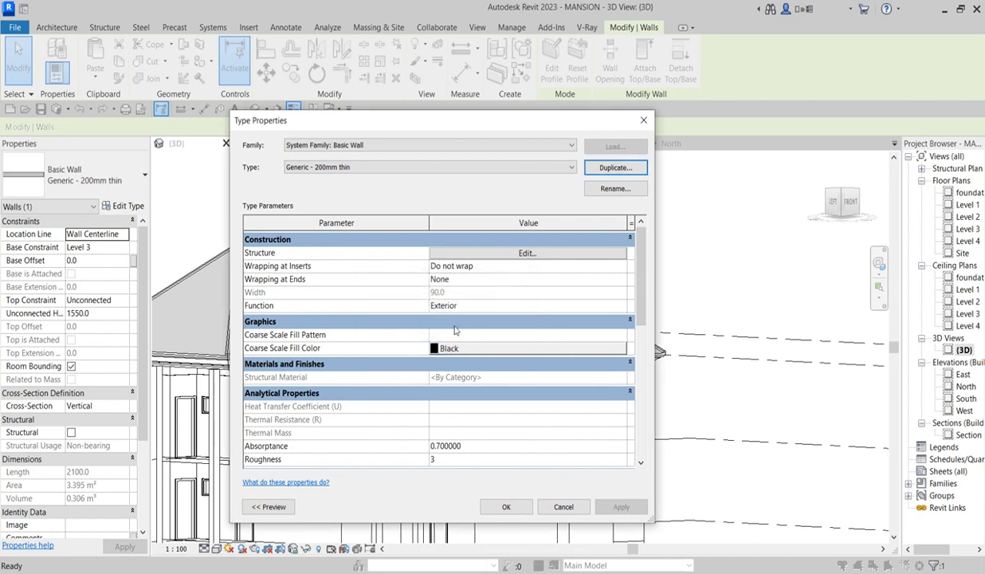
- Assign the facial(1) material to the Structure layer of the Generic - 200mm thin wall type and apply the type change
{"action": "left_click", "coordinate": [507, 252]}
{"action": "left_click", "coordinate": [383, 262]}
{"action": "left_click", "coordinate": [403, 261]}
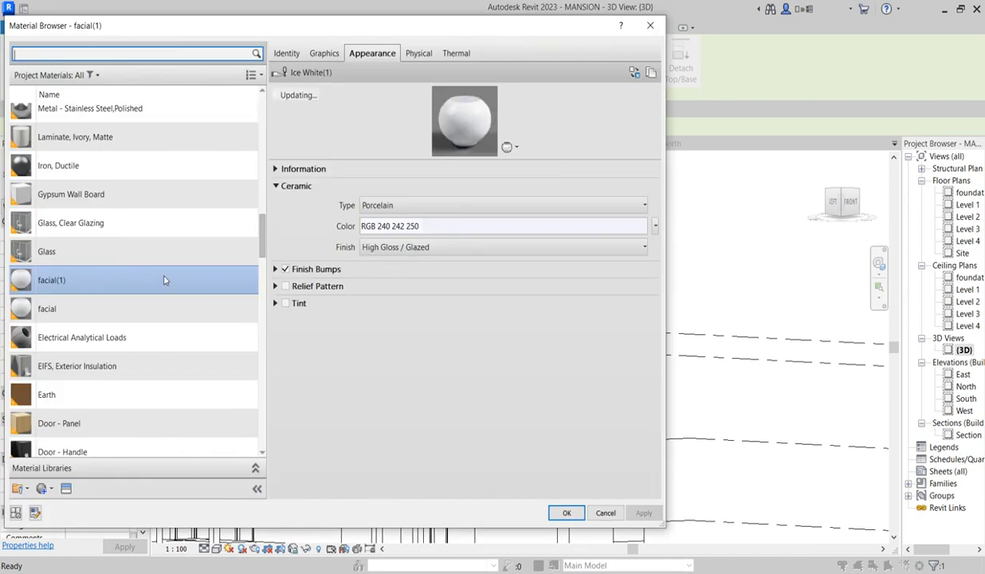
{"action": "left_click", "coordinate": [576, 516]}
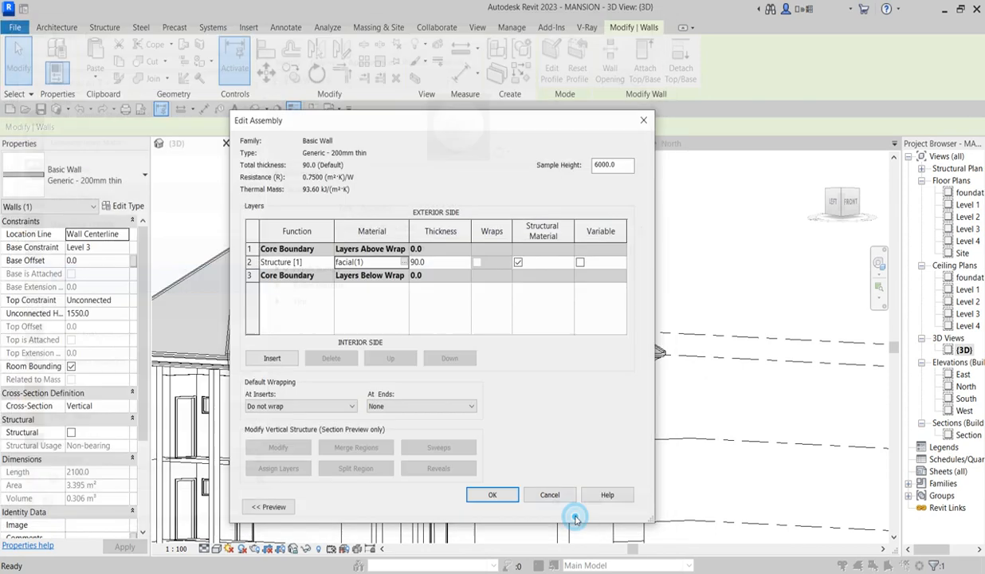
{"action": "left_click", "coordinate": [502, 492]}
{"action": "left_click", "coordinate": [505, 507]}
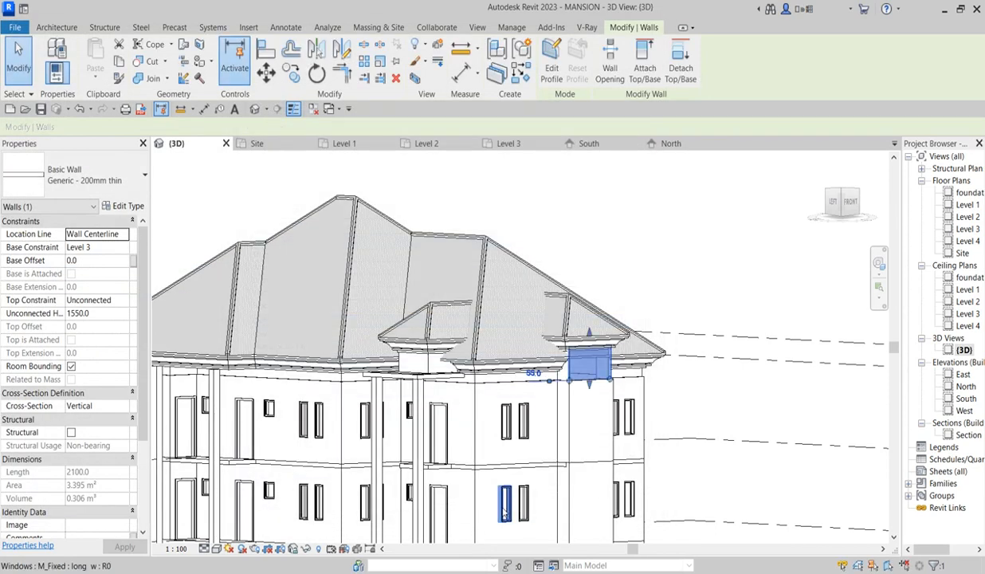
{"action": "left_click", "coordinate": [726, 407]}
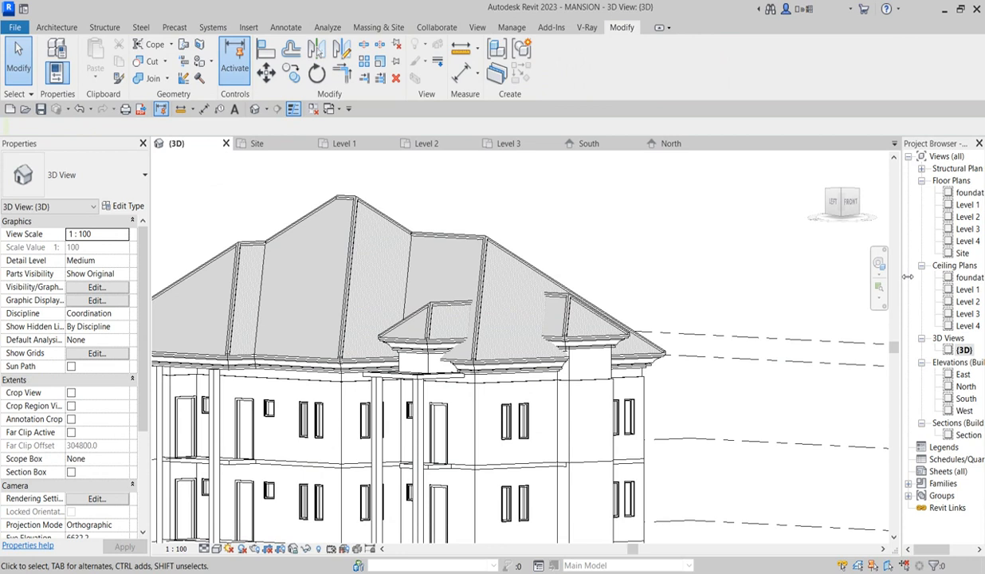
- Switch the 3D view to the Realistic visual style and inspect the finish of the walls, cornices and porches
{"action": "left_click", "coordinate": [216, 549]}
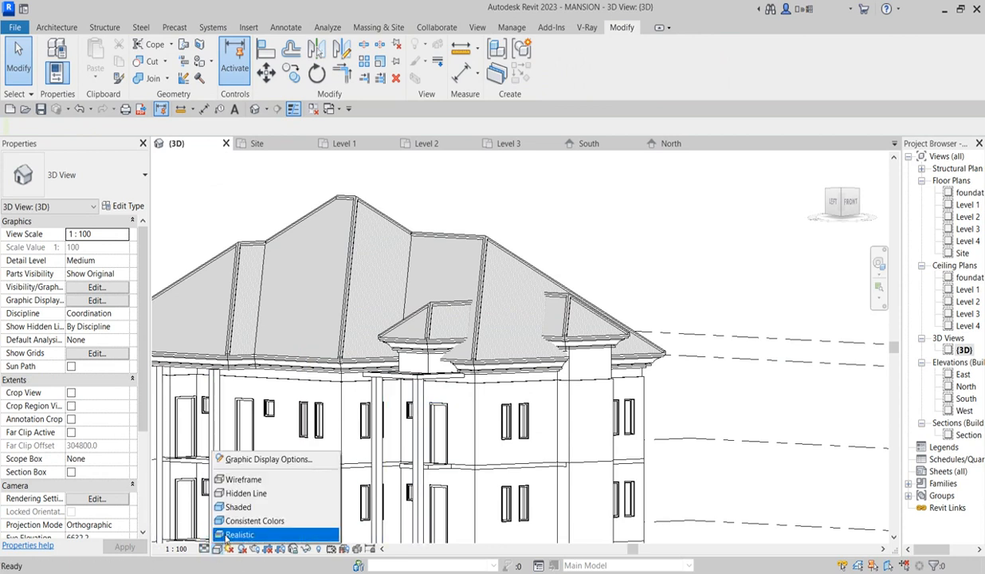
{"action": "left_click", "coordinate": [235, 534]}
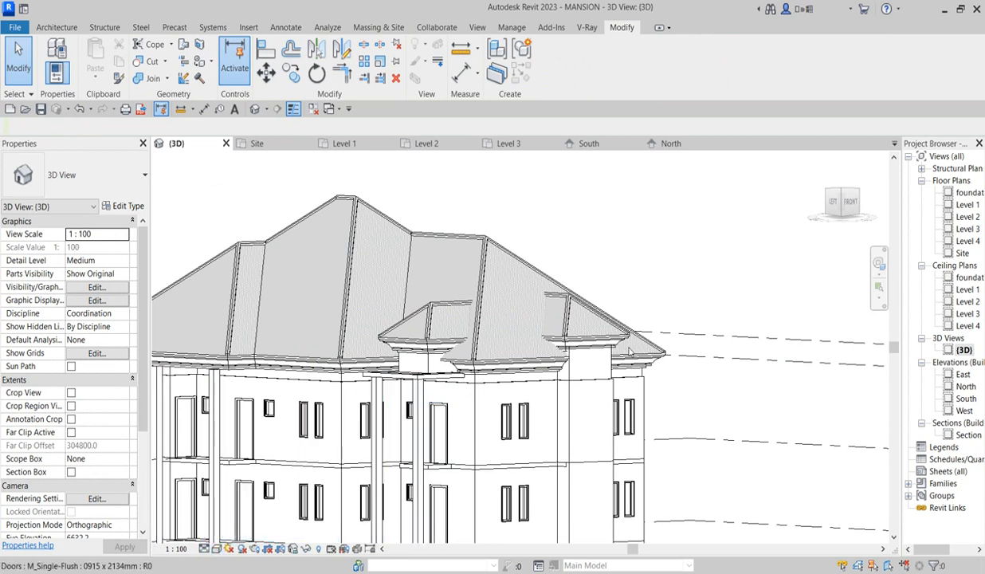
{"action": "scroll", "coordinate": [707, 435], "scroll_direction": "down", "scroll_amount": 2}
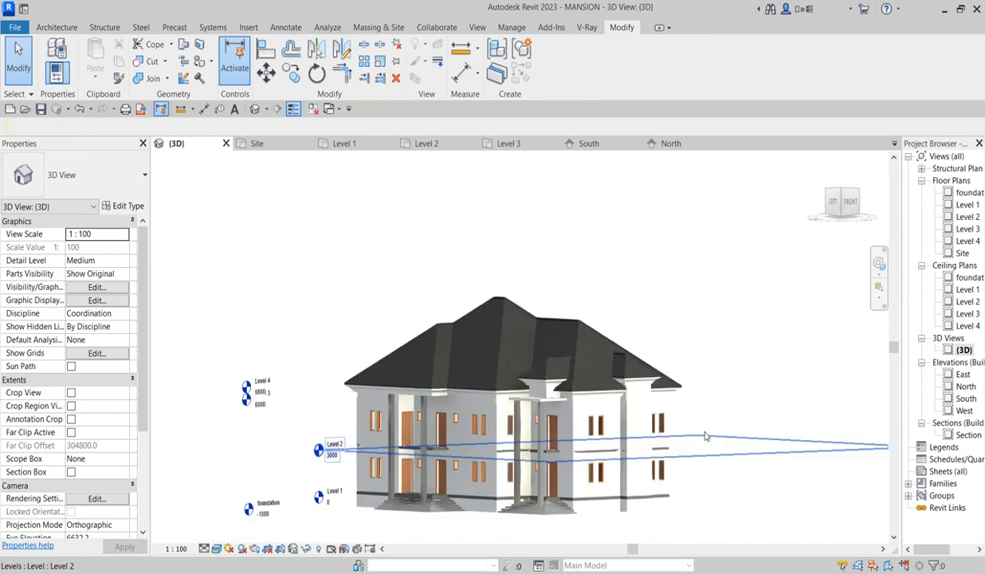
{"action": "scroll", "coordinate": [411, 467], "scroll_direction": "up", "scroll_amount": 2}
{"action": "scroll", "coordinate": [340, 396], "scroll_direction": "up", "scroll_amount": 1}
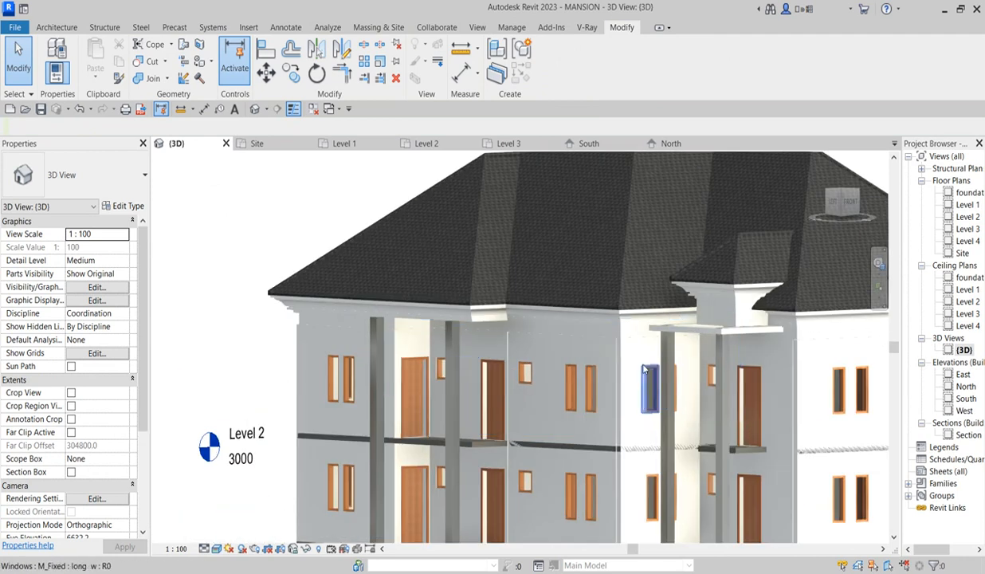
{"action": "scroll", "coordinate": [464, 353], "scroll_direction": "down", "scroll_amount": 2}
{"action": "scroll", "coordinate": [621, 462], "scroll_direction": "up", "scroll_amount": 3}
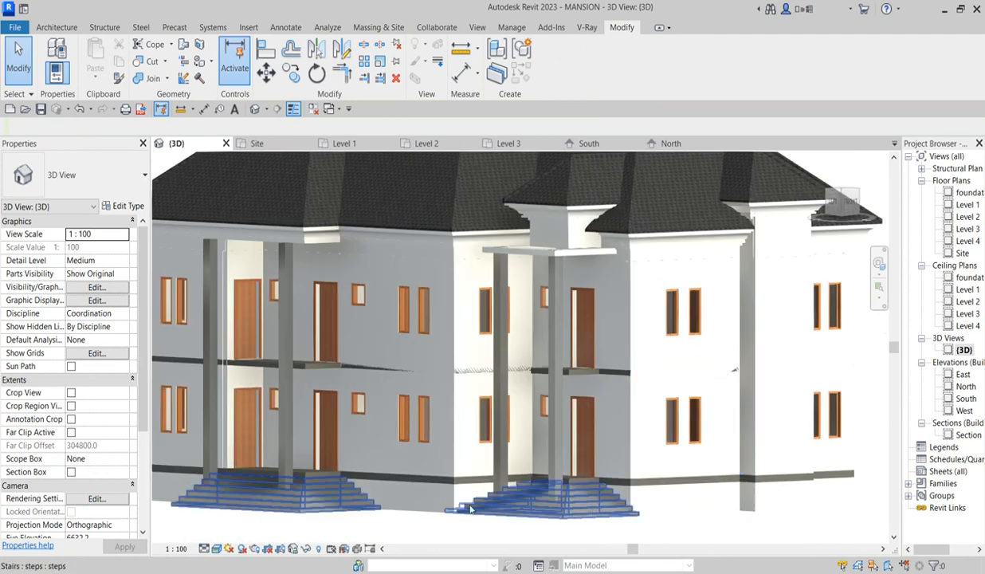
{"action": "scroll", "coordinate": [392, 471], "scroll_direction": "down", "scroll_amount": 3}
{"action": "scroll", "coordinate": [474, 411], "scroll_direction": "up", "scroll_amount": 3}
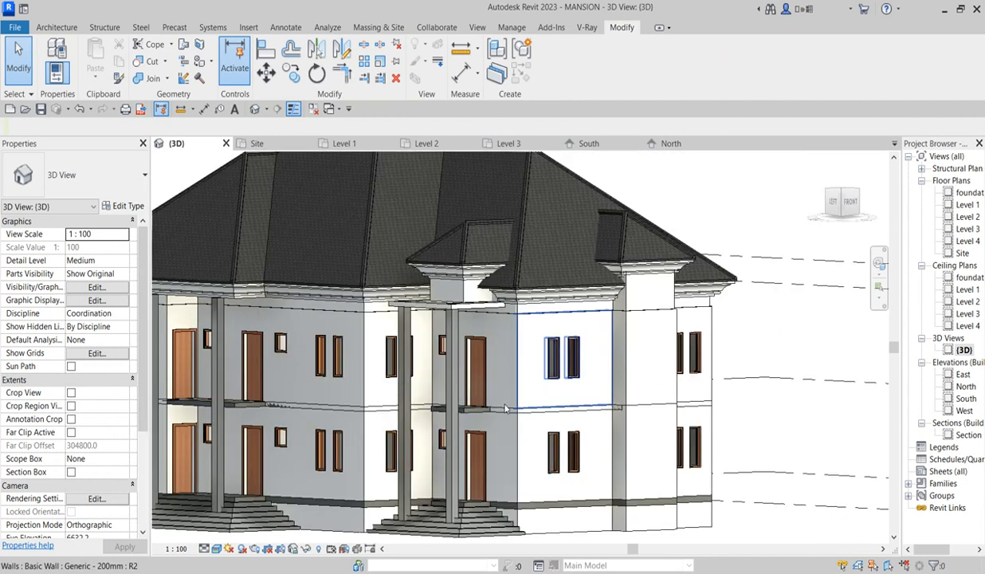
{"action": "scroll", "coordinate": [478, 419], "scroll_direction": "down", "scroll_amount": 3}
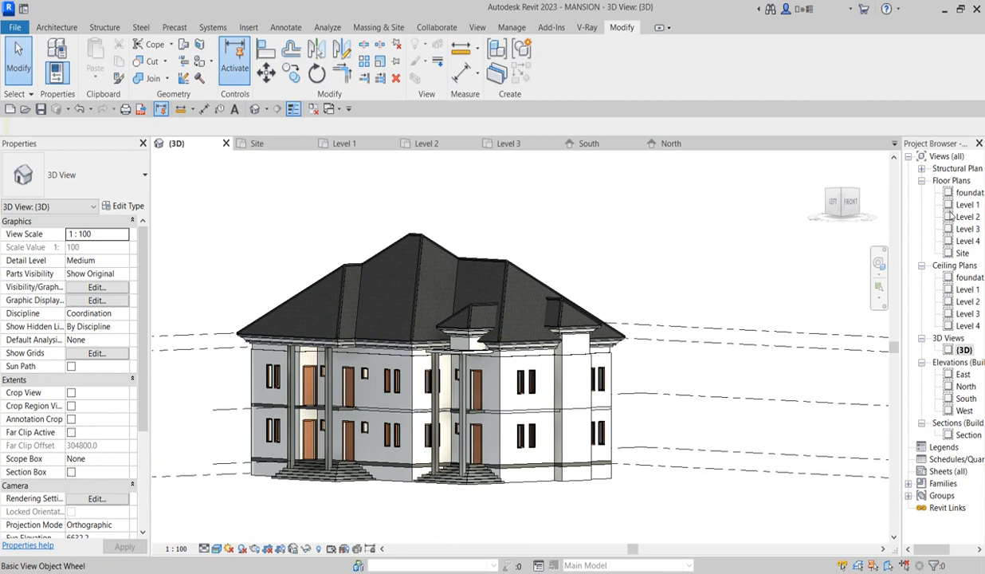
- Open the Level 1 floor plan and review the layout of the porch steps and columns
{"action": "double_click", "coordinate": [965, 207]}
{"action": "scroll", "coordinate": [391, 436], "scroll_direction": "down", "scroll_amount": 4}
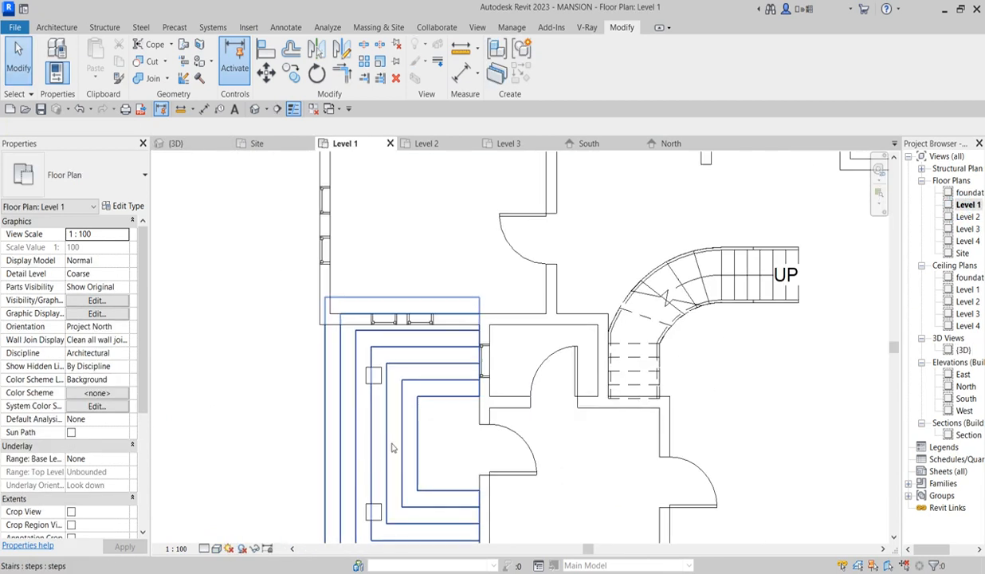
{"action": "scroll", "coordinate": [456, 451], "scroll_direction": "down", "scroll_amount": 2}
{"action": "scroll", "coordinate": [576, 450], "scroll_direction": "down", "scroll_amount": 2}
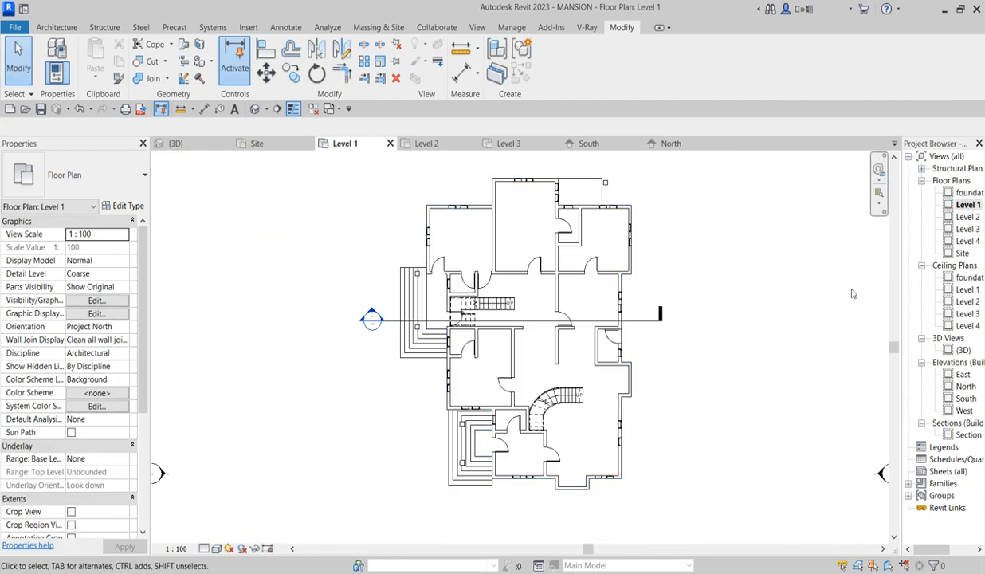
- Open the South elevation and examine how the porch column tops meet the cornice and the porch roof support
{"action": "double_click", "coordinate": [965, 399]}
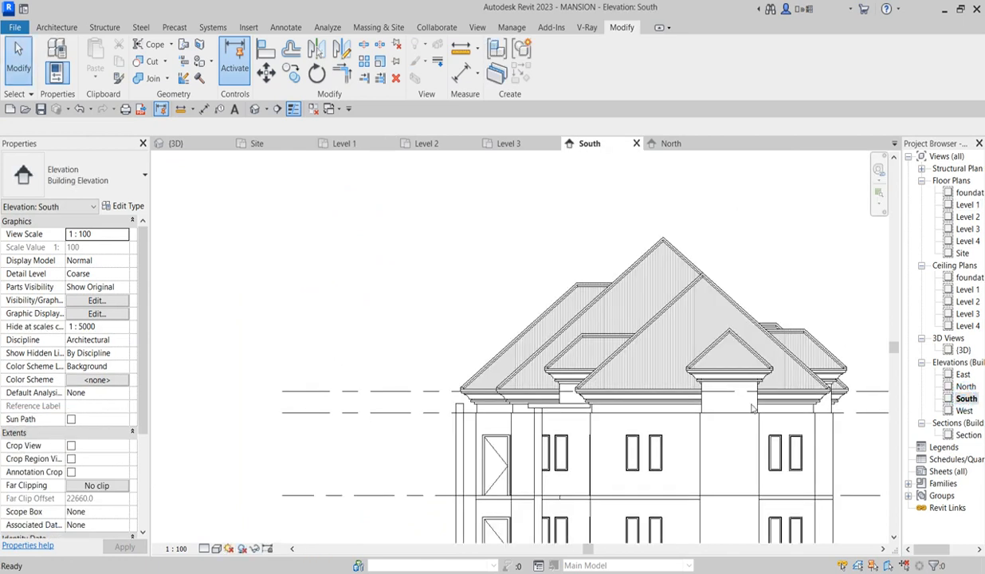
{"action": "scroll", "coordinate": [364, 345], "scroll_direction": "down", "scroll_amount": 1}
{"action": "scroll", "coordinate": [363, 345], "scroll_direction": "up", "scroll_amount": 6}
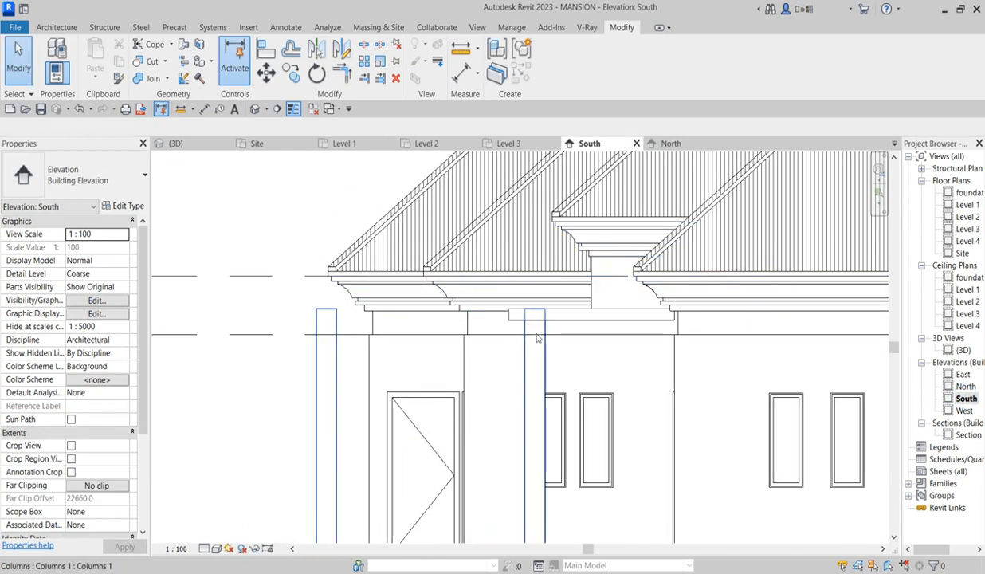
{"action": "scroll", "coordinate": [334, 343], "scroll_direction": "up", "scroll_amount": 3}
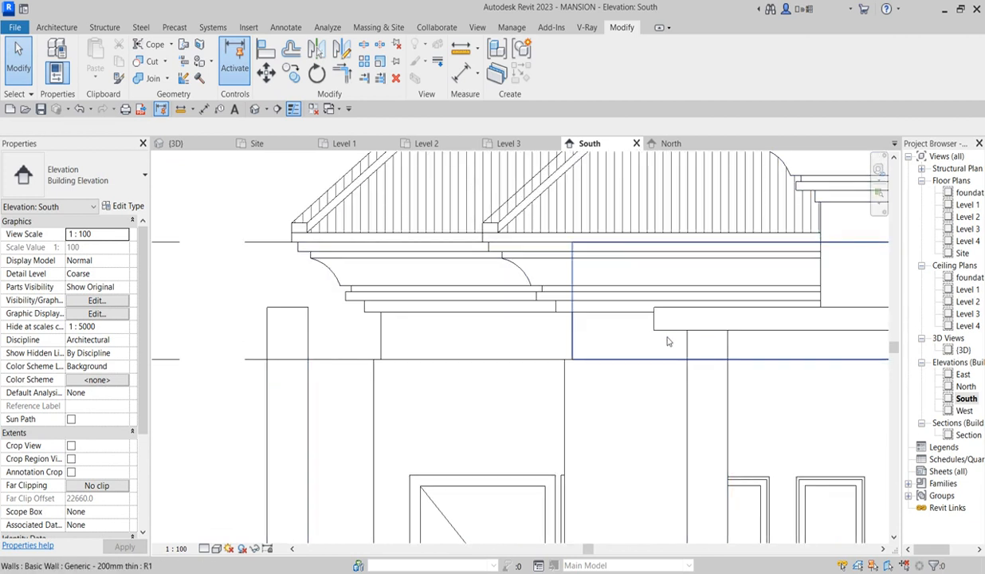
{"action": "scroll", "coordinate": [683, 336], "scroll_direction": "down", "scroll_amount": 2}
{"action": "scroll", "coordinate": [683, 336], "scroll_direction": "down", "scroll_amount": 2}
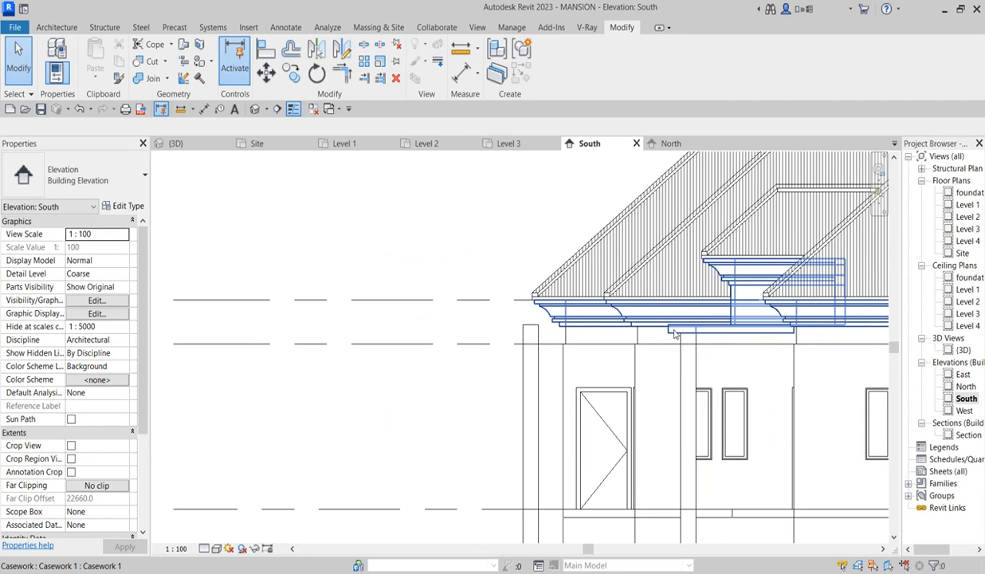
{"action": "scroll", "coordinate": [530, 331], "scroll_direction": "up", "scroll_amount": 2}
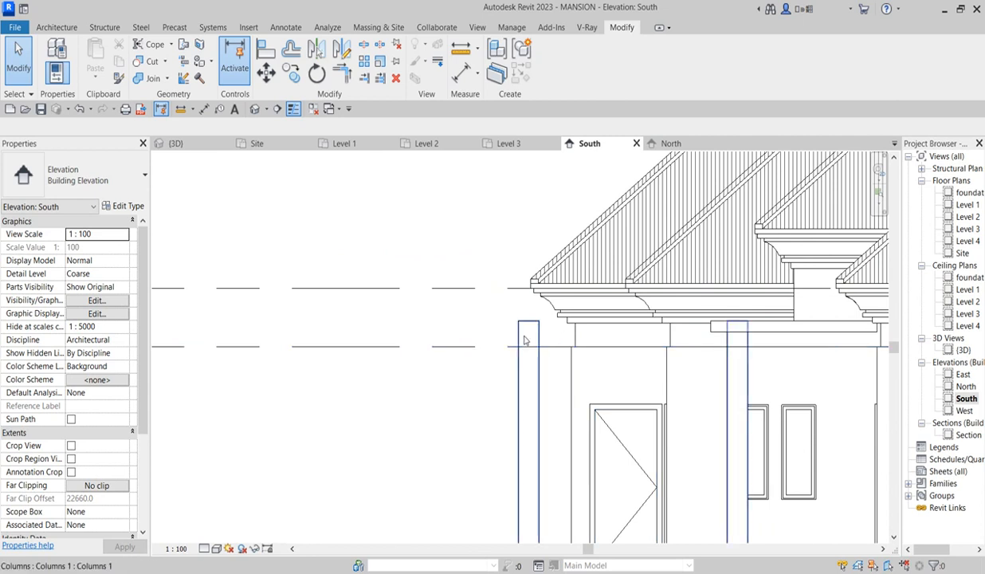
{"action": "scroll", "coordinate": [664, 363], "scroll_direction": "down", "scroll_amount": 2}
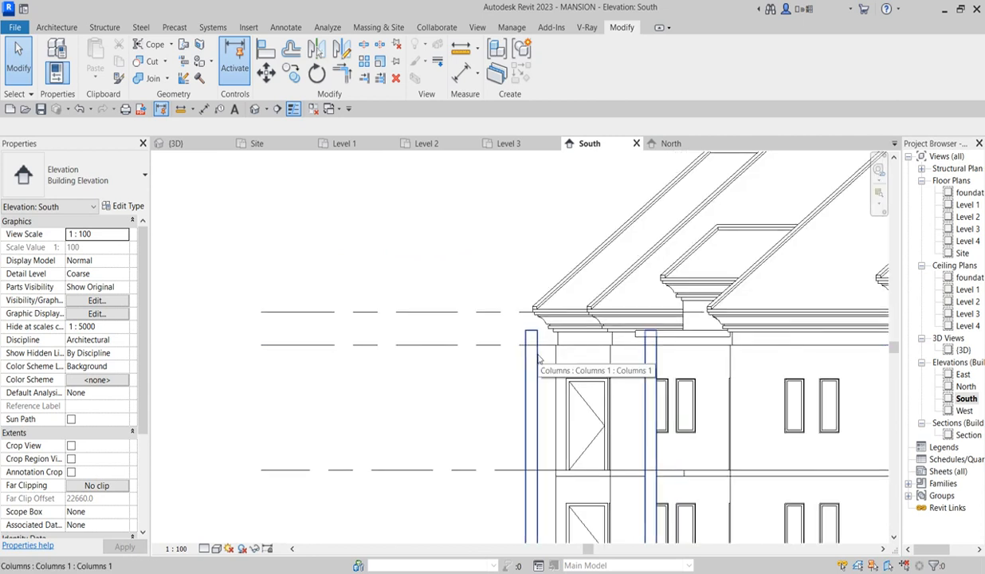
{"action": "scroll", "coordinate": [664, 363], "scroll_direction": "down", "scroll_amount": 5}
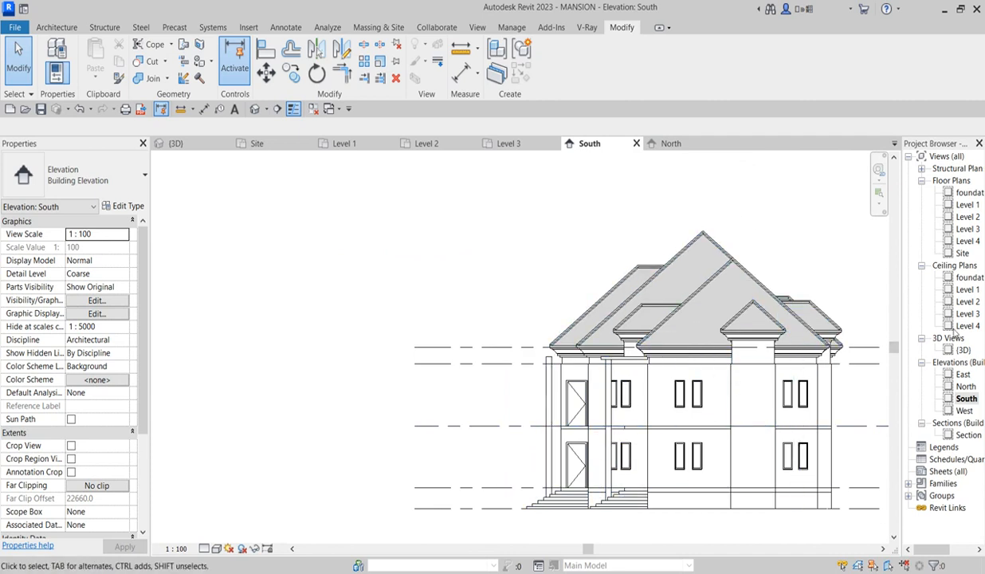
- Open the North and West elevations and examine the eaves above the porch columns and the existing porch roof support
{"action": "double_click", "coordinate": [965, 387]}
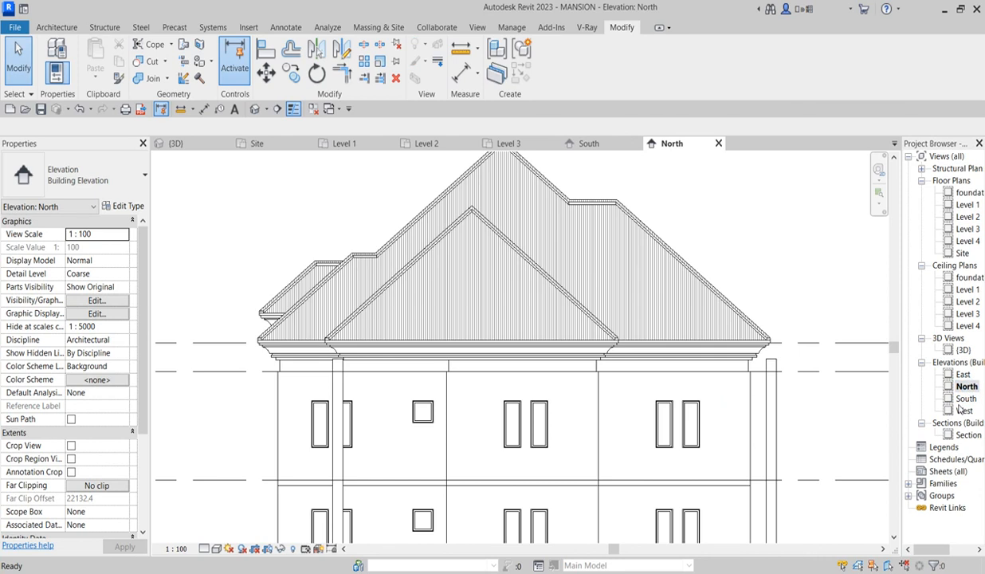
{"action": "double_click", "coordinate": [966, 410]}
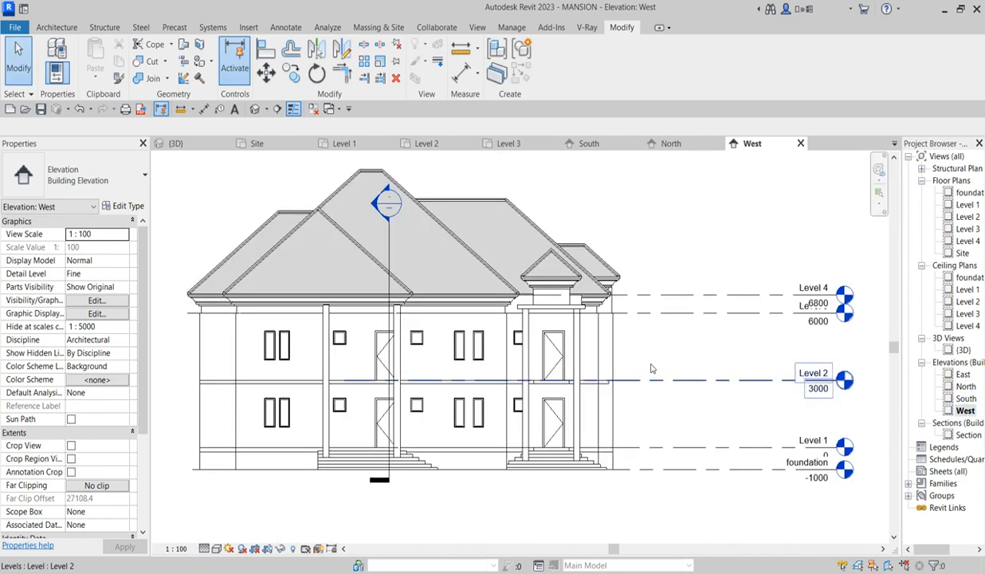
{"action": "scroll", "coordinate": [598, 379], "scroll_direction": "up", "scroll_amount": 3}
{"action": "scroll", "coordinate": [518, 367], "scroll_direction": "down", "scroll_amount": 4}
{"action": "scroll", "coordinate": [454, 361], "scroll_direction": "up", "scroll_amount": 3}
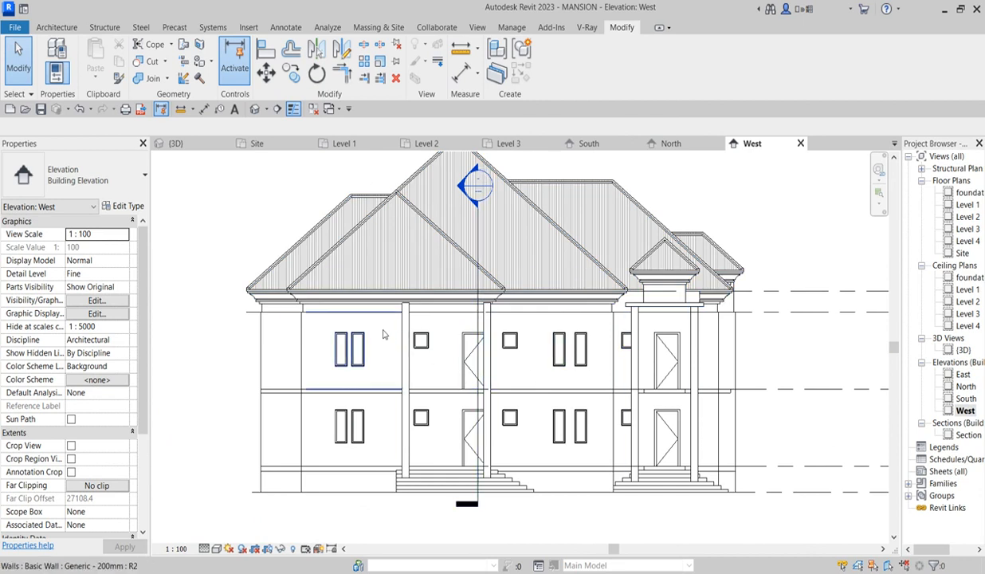
{"action": "scroll", "coordinate": [438, 319], "scroll_direction": "up", "scroll_amount": 3}
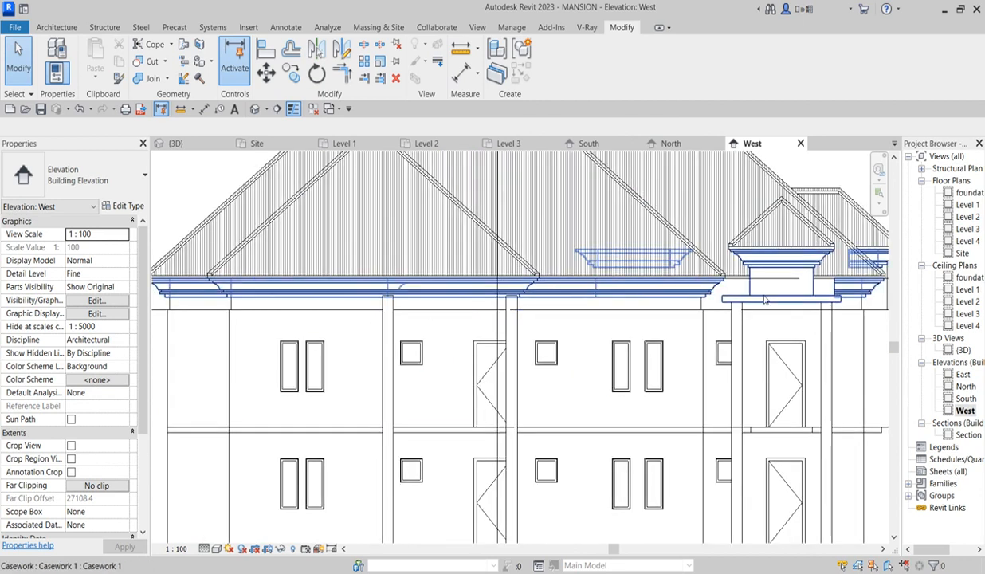
{"action": "scroll", "coordinate": [718, 318], "scroll_direction": "down", "scroll_amount": 5}
{"action": "scroll", "coordinate": [693, 363], "scroll_direction": "up", "scroll_amount": 4}
{"action": "scroll", "coordinate": [692, 363], "scroll_direction": "up", "scroll_amount": 2}
{"action": "scroll", "coordinate": [710, 317], "scroll_direction": "down", "scroll_amount": 3}
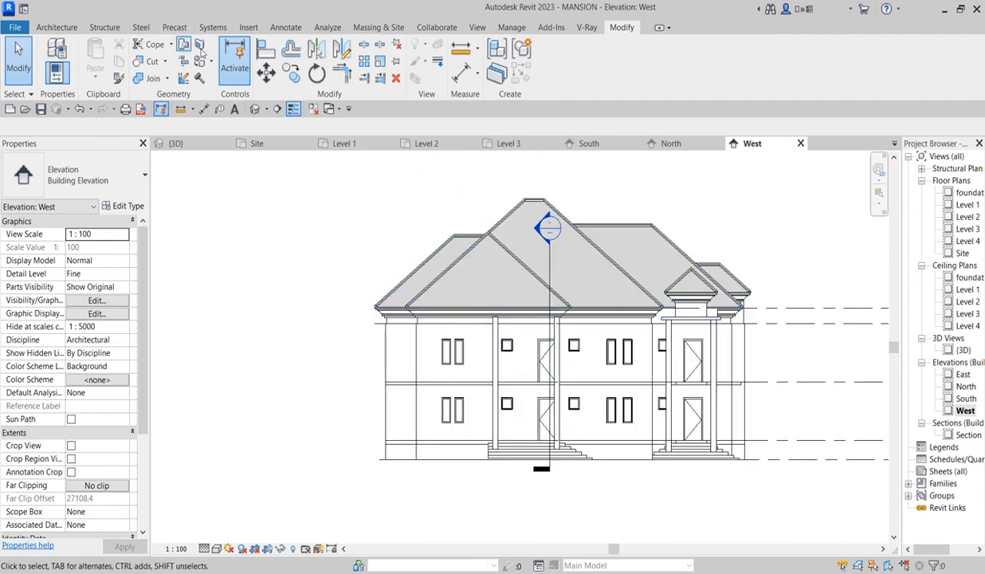
- Open the cornice model for in-place editing and start an extrusion with the upper west wall face as work plane
{"action": "double_click", "coordinate": [466, 313]}
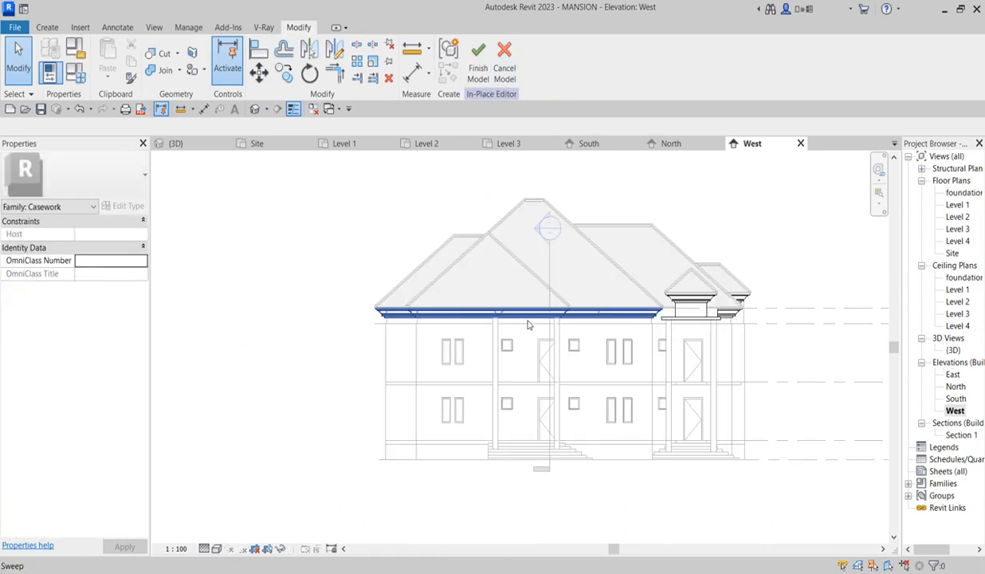
{"action": "left_click", "coordinate": [47, 28]}
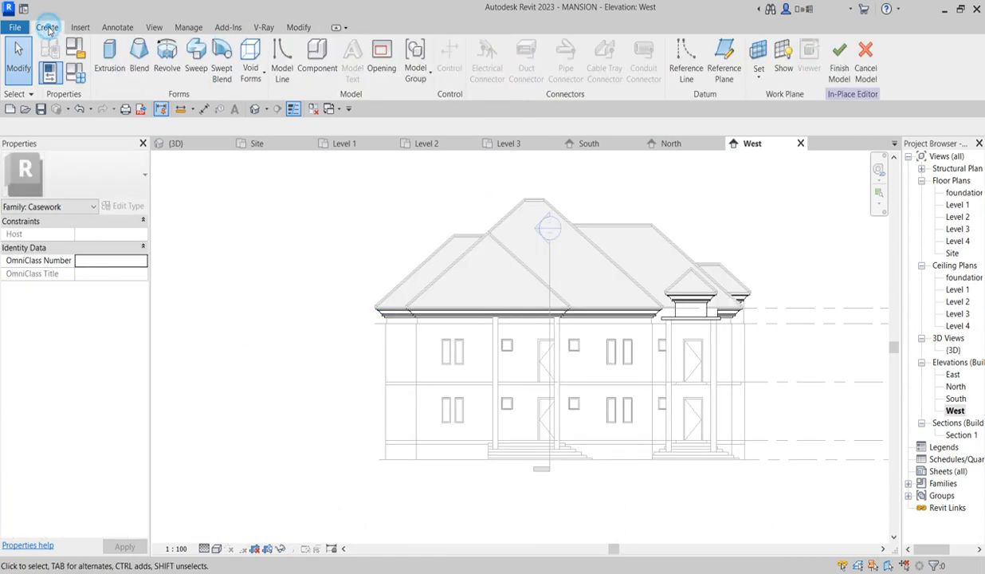
{"action": "left_click", "coordinate": [110, 57]}
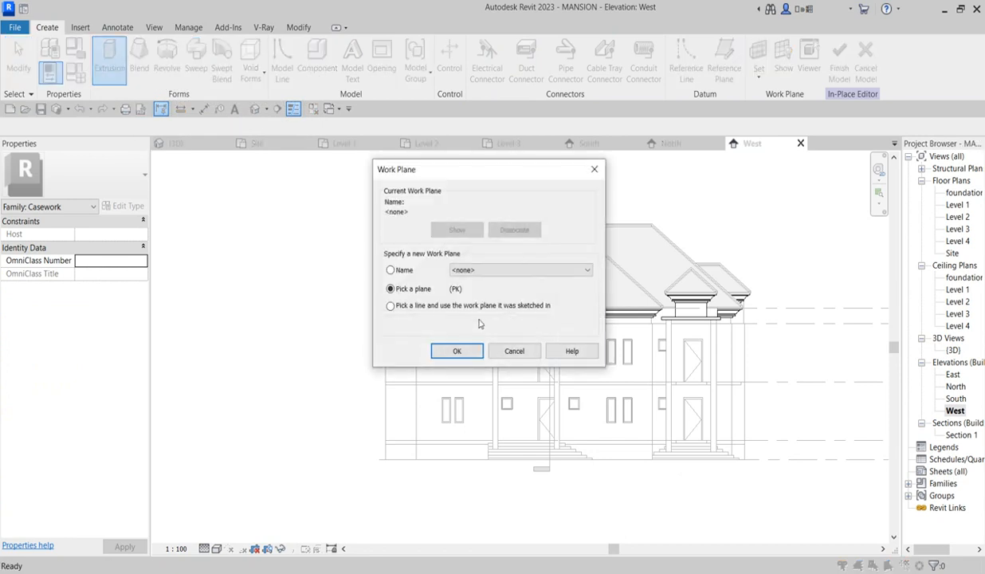
{"action": "left_click", "coordinate": [458, 352]}
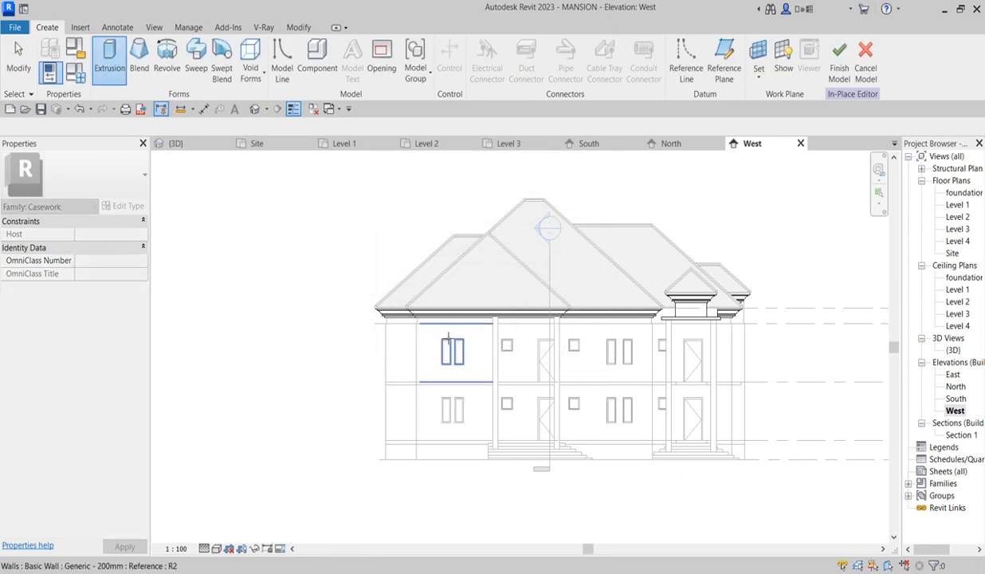
{"action": "left_click", "coordinate": [472, 339]}
- Sketch a thin rectangular beam profile about 4065 mm long under the cornice, across the tops of the two west porch columns
{"action": "scroll", "coordinate": [536, 345], "scroll_direction": "up", "scroll_amount": 5}
{"action": "left_click", "coordinate": [501, 227]}
{"action": "left_click", "coordinate": [523, 46]}
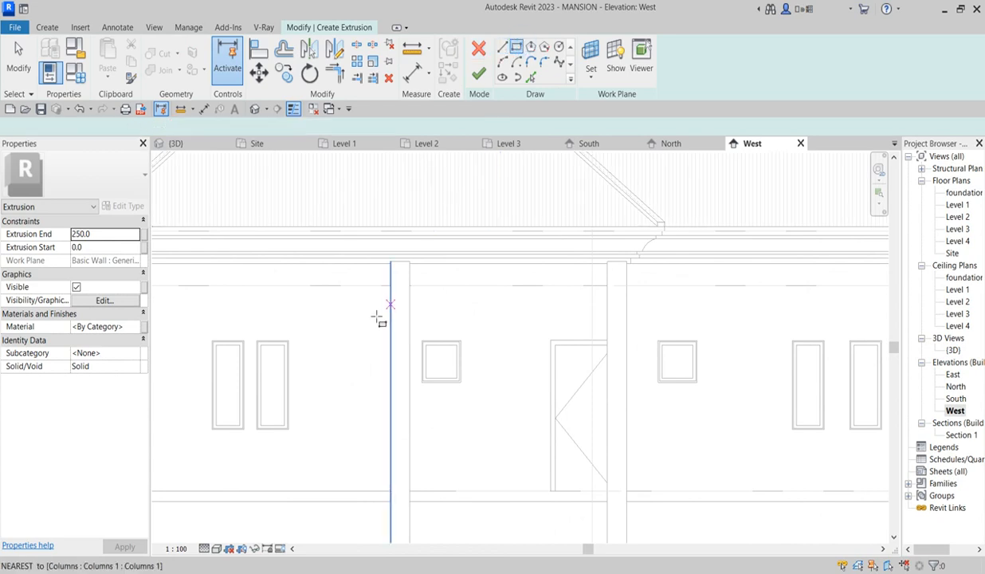
{"action": "left_click", "coordinate": [367, 266]}
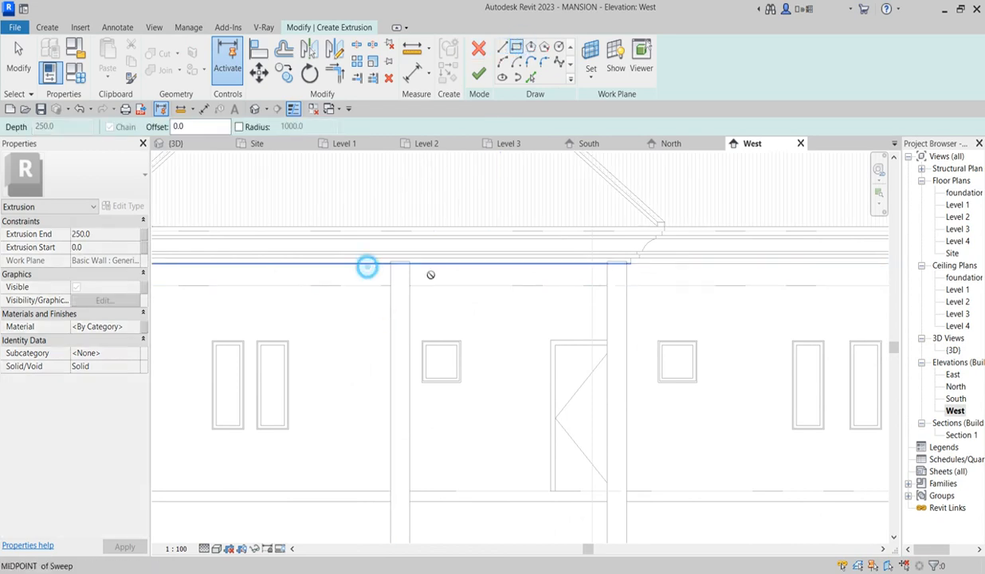
{"action": "left_click", "coordinate": [626, 273]}
{"action": "scroll", "coordinate": [630, 271], "scroll_direction": "up", "scroll_amount": 2}
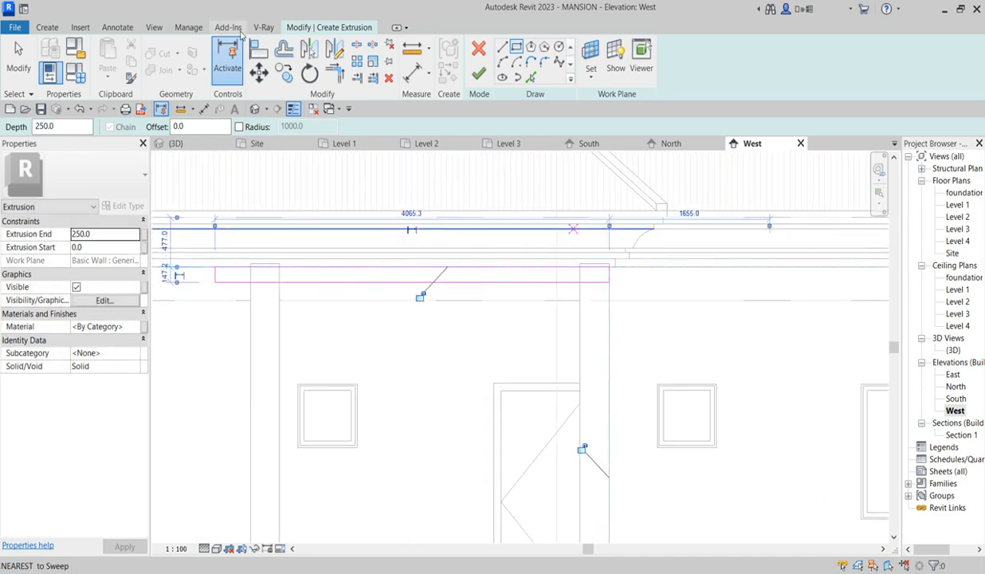
- Align the top edge of the beam profile with the top of the porch column
{"action": "key", "text": "a"}
{"action": "key", "text": "l"}
{"action": "scroll", "coordinate": [594, 269], "scroll_direction": "up", "scroll_amount": 2}
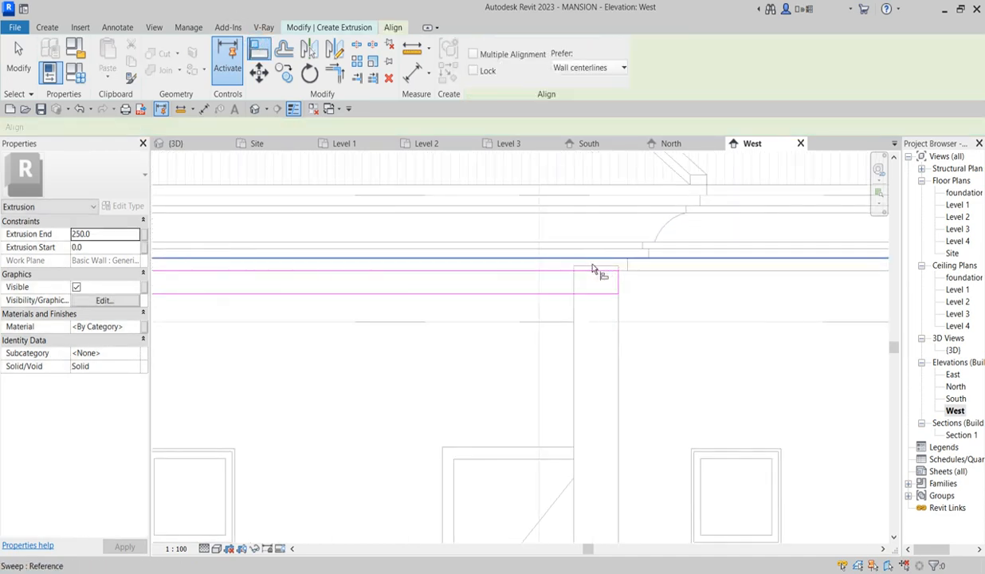
{"action": "left_click", "coordinate": [593, 266]}
{"action": "left_click", "coordinate": [594, 275]}
{"action": "scroll", "coordinate": [620, 280], "scroll_direction": "down", "scroll_amount": 3}
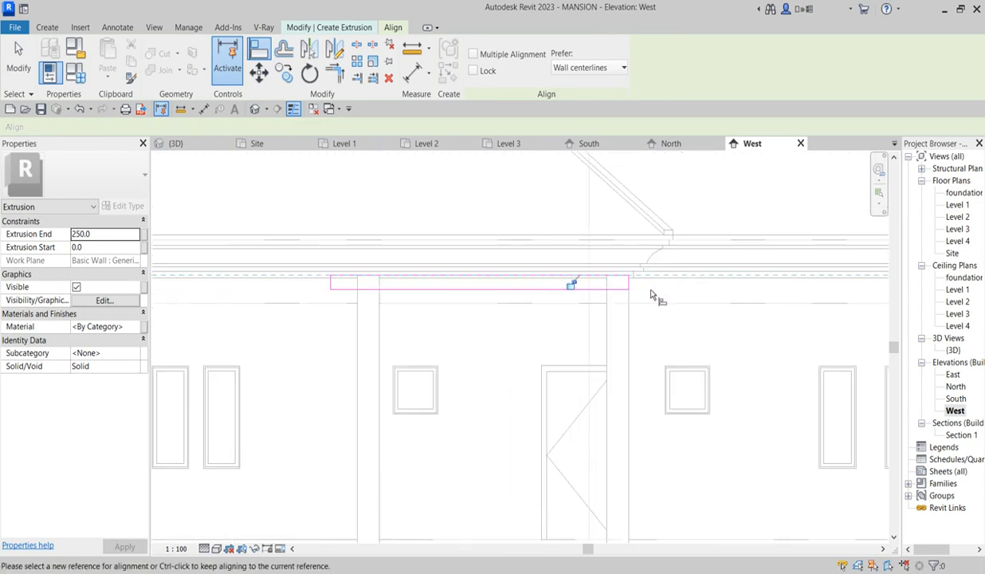
{"action": "right_click", "coordinate": [437, 204]}
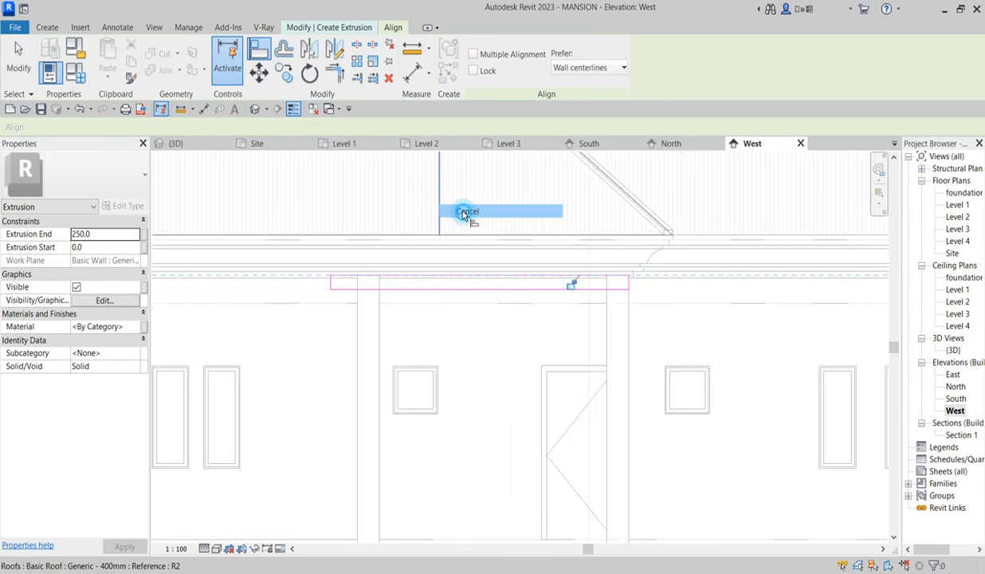
{"action": "left_click", "coordinate": [467, 212]}
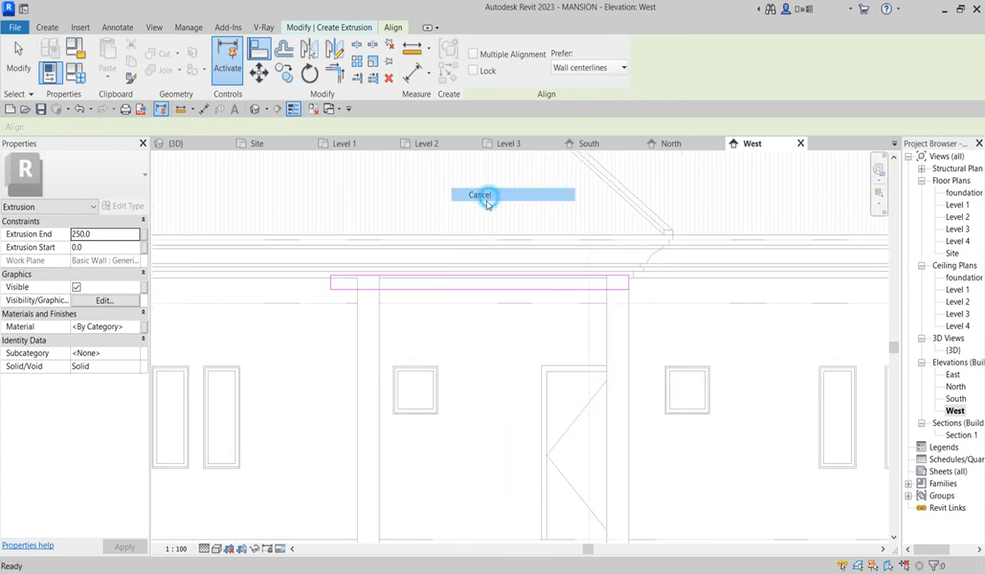
- Nudge the profile's end edge outward past the column, making it about 4425 mm long, and finish the extrusion 250 mm deep
{"action": "left_click", "coordinate": [630, 284]}
{"action": "key", "text": "Right"}
{"action": "key", "text": "Right"}
{"action": "key", "text": "Right"}
{"action": "key", "text": "Right"}
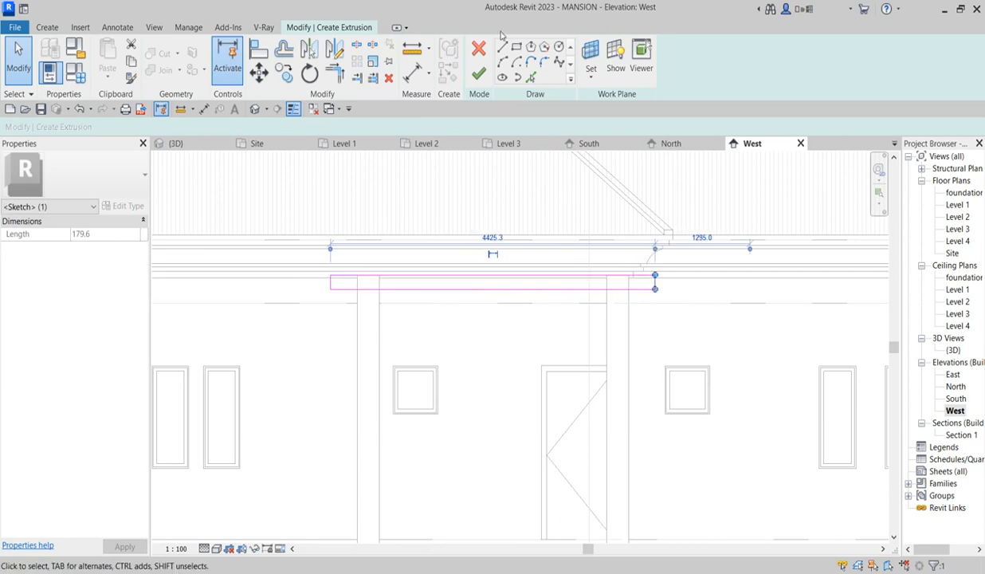
{"action": "left_click", "coordinate": [481, 75]}
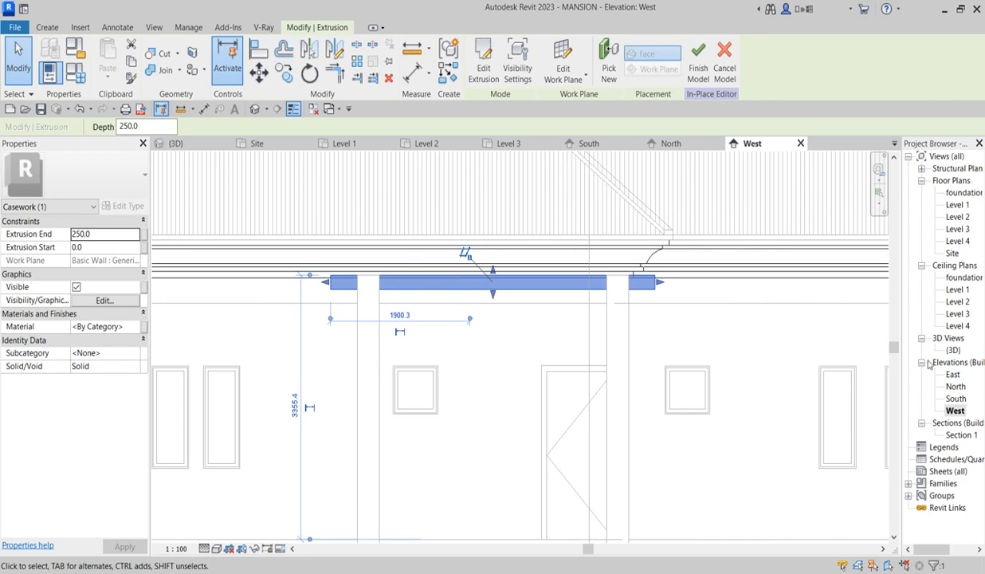
- In the South elevation, stretch both ends of the beam extrusion to about 836 mm end and -1714 mm start
{"action": "double_click", "coordinate": [956, 398]}
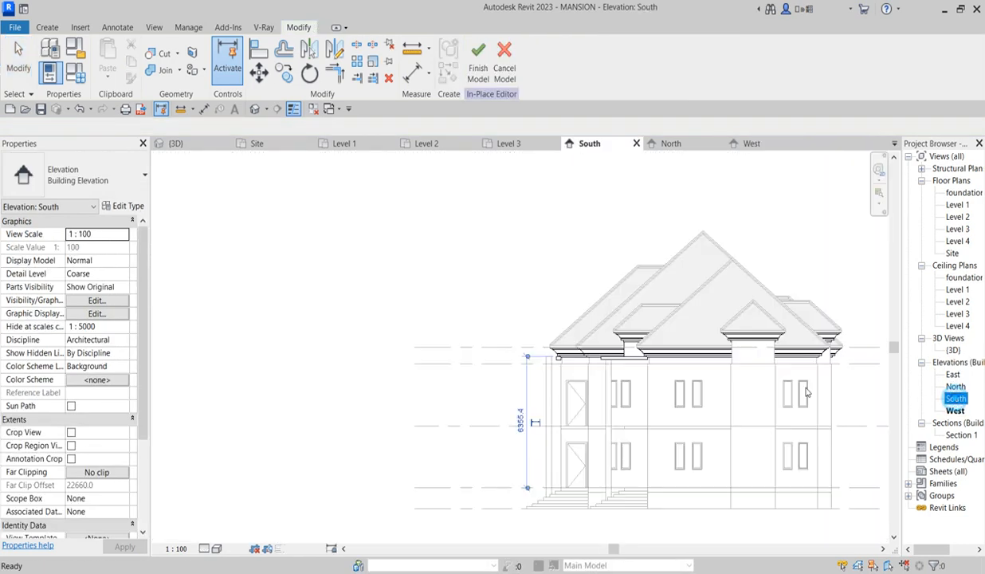
{"action": "scroll", "coordinate": [553, 365], "scroll_direction": "up", "scroll_amount": 5}
{"action": "scroll", "coordinate": [553, 367], "scroll_direction": "up", "scroll_amount": 2}
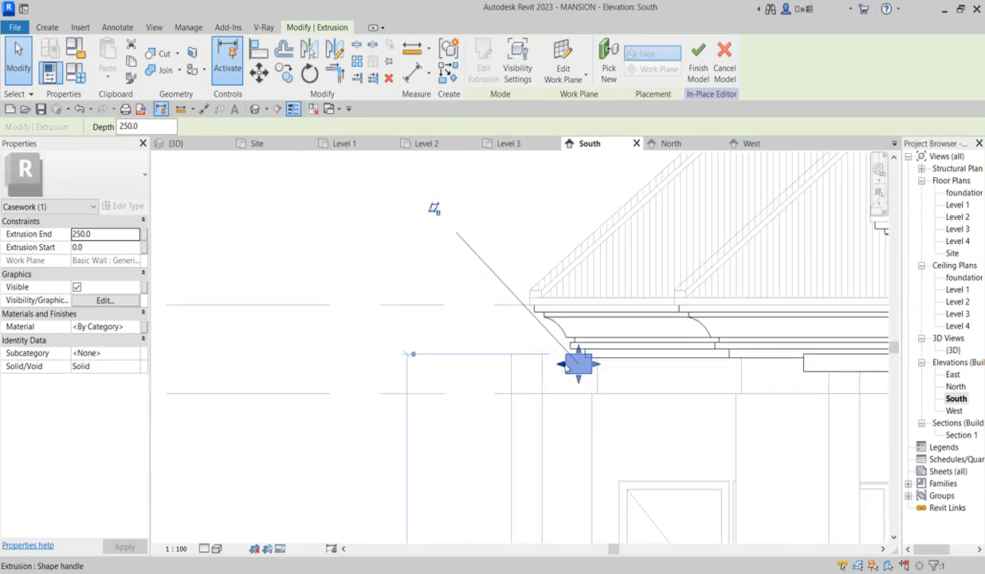
{"action": "left_click_drag", "start_coordinate": [559, 369], "coordinate": [510, 375]}
{"action": "scroll", "coordinate": [619, 358], "scroll_direction": "up", "scroll_amount": 3}
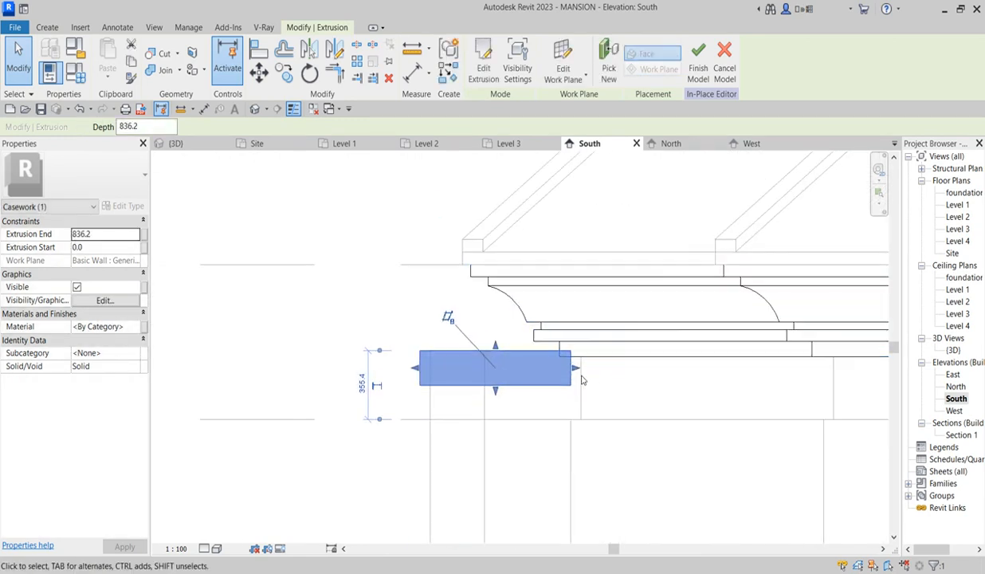
{"action": "left_click_drag", "start_coordinate": [576, 369], "coordinate": [672, 373]}
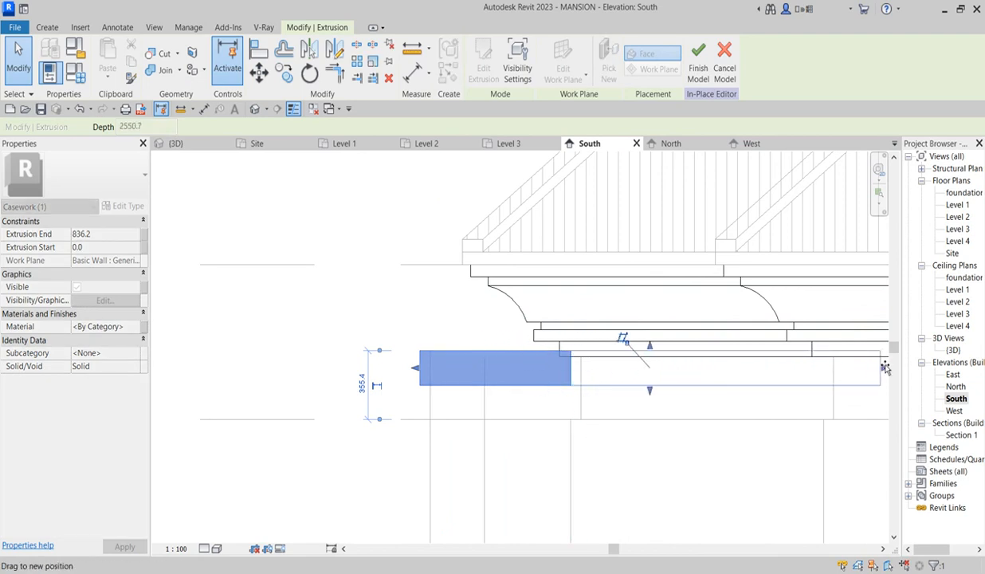
{"action": "left_click_drag", "start_coordinate": [884, 367], "coordinate": [886, 368]}
{"action": "scroll", "coordinate": [556, 418], "scroll_direction": "down", "scroll_amount": 5}
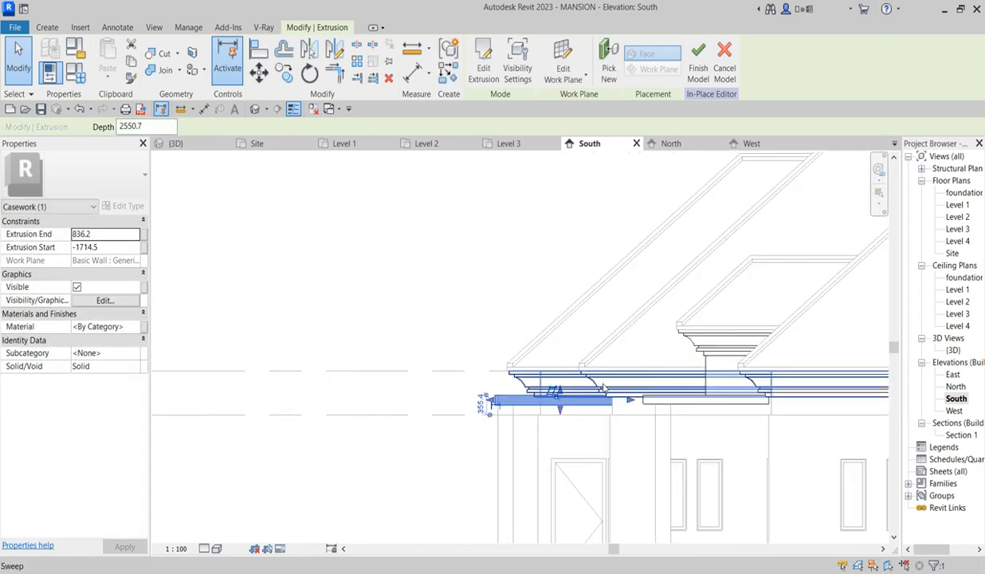
{"action": "scroll", "coordinate": [617, 421], "scroll_direction": "up", "scroll_amount": 2}
{"action": "left_click", "coordinate": [433, 237]}
{"action": "scroll", "coordinate": [557, 341], "scroll_direction": "down", "scroll_amount": 4}
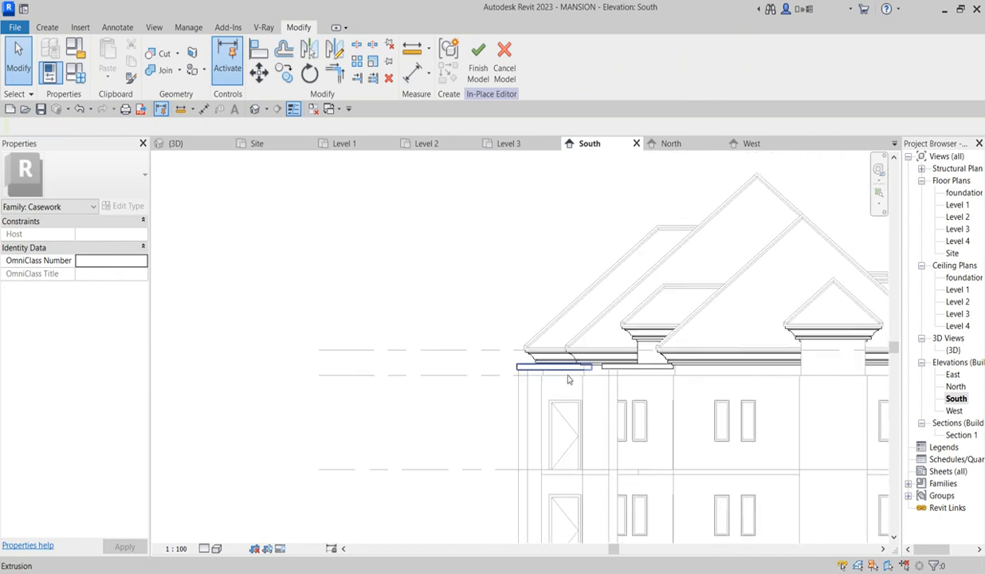
- Assign the facial(1) material to the new beam extrusion and finish the in-place model
{"action": "left_click", "coordinate": [568, 372]}
{"action": "left_click", "coordinate": [478, 302]}
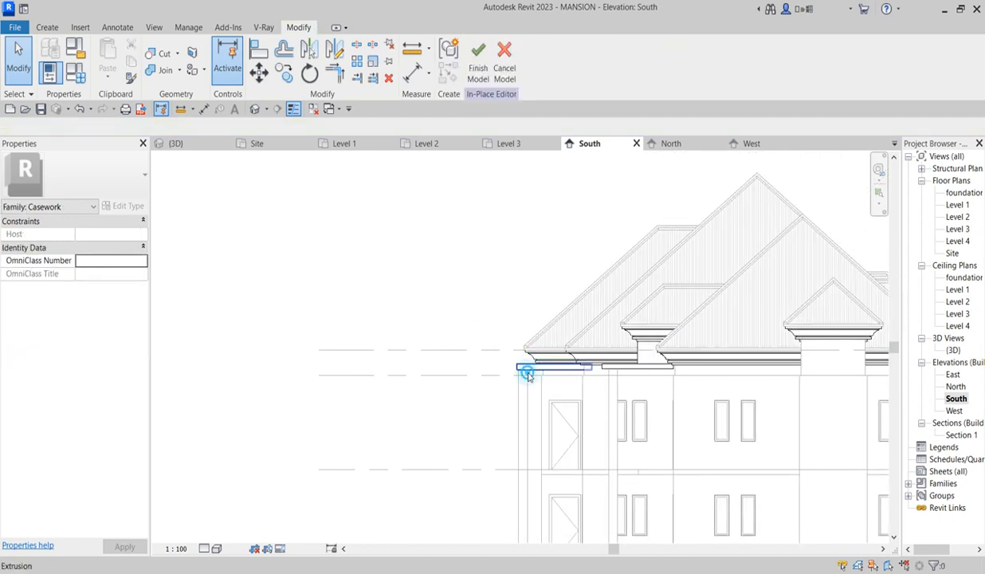
{"action": "left_click", "coordinate": [529, 377]}
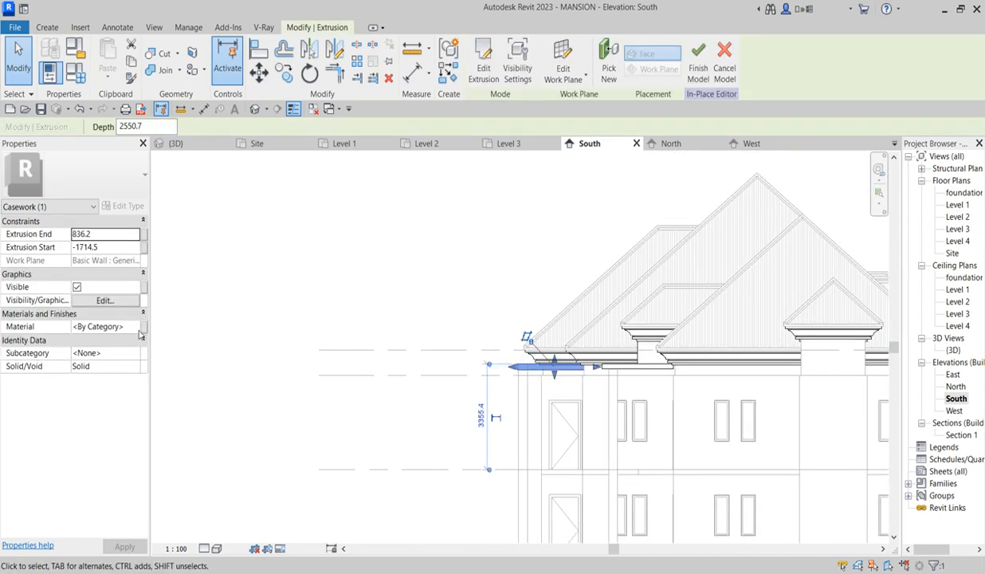
{"action": "left_click", "coordinate": [136, 328]}
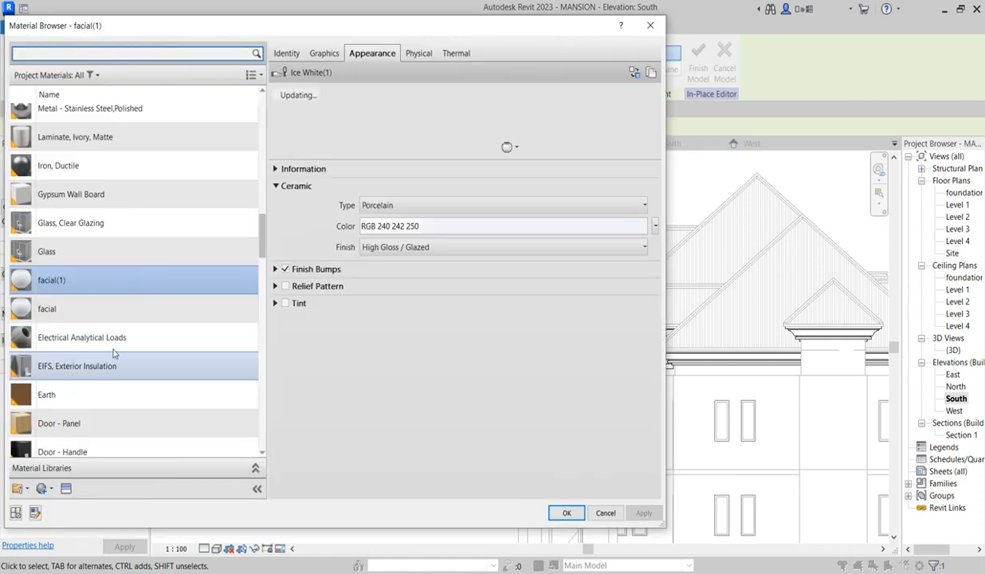
{"action": "left_click", "coordinate": [554, 512]}
{"action": "left_click", "coordinate": [421, 374]}
{"action": "scroll", "coordinate": [446, 359], "scroll_direction": "down", "scroll_amount": 5}
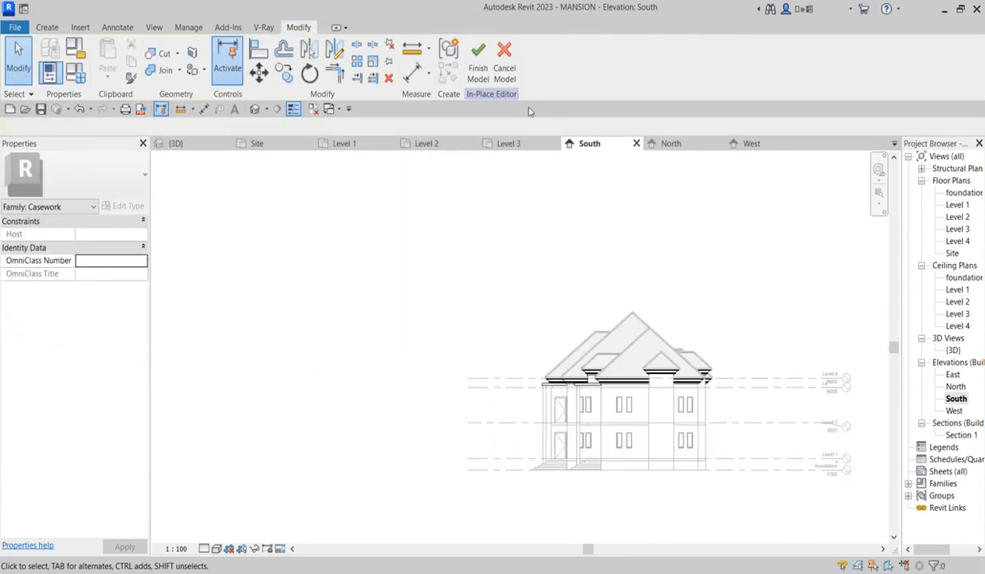
{"action": "left_click", "coordinate": [482, 73]}
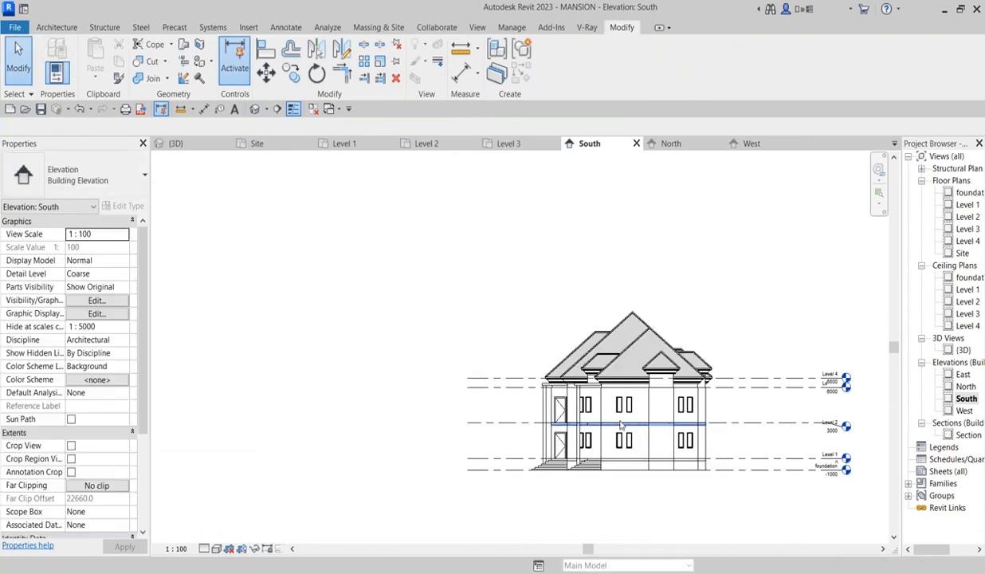
{"action": "scroll", "coordinate": [500, 476], "scroll_direction": "up", "scroll_amount": 3}
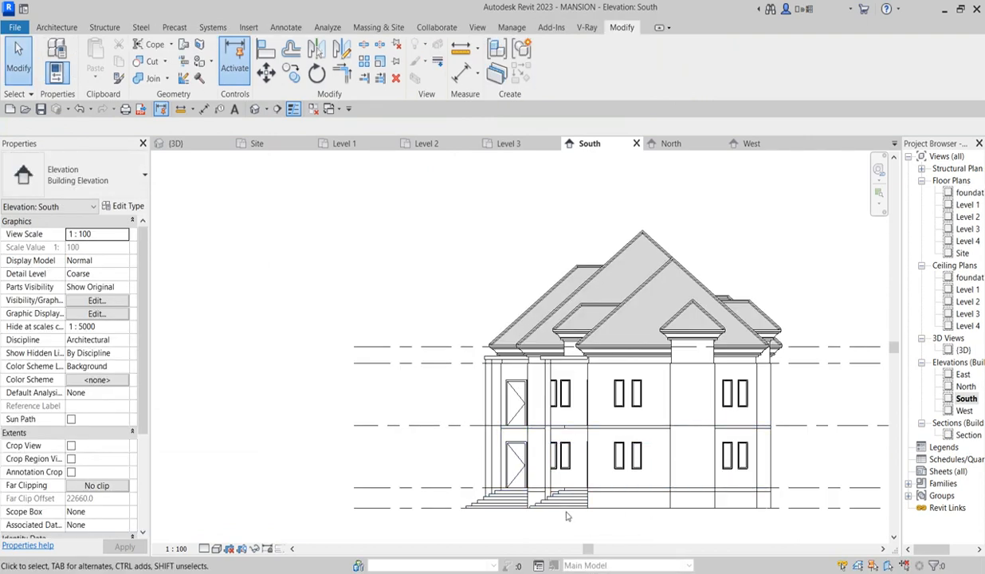
{"action": "scroll", "coordinate": [566, 520], "scroll_direction": "down", "scroll_amount": 2}
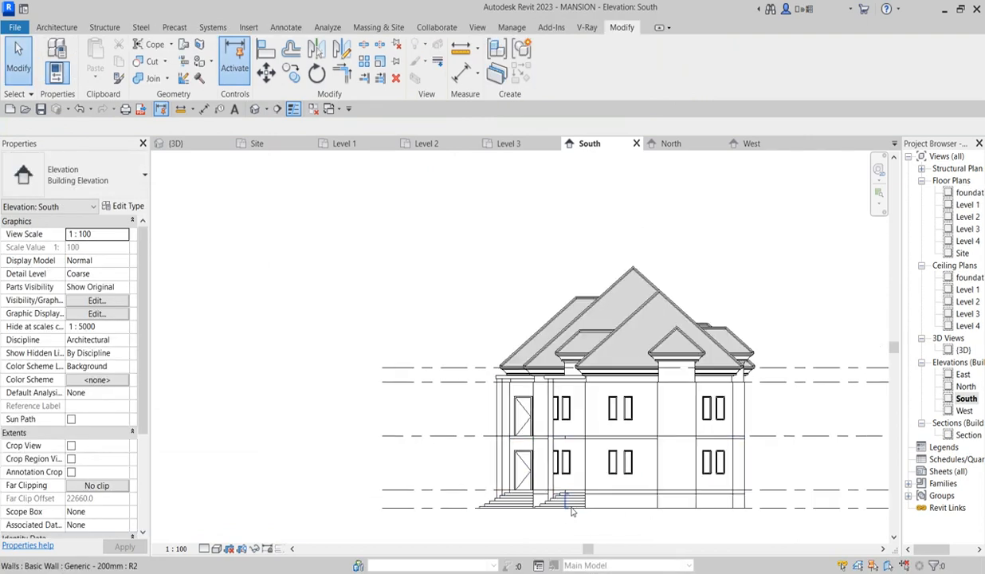
- In the Level 2 floor plan, start an 1100mm railing path with a segment about 1160 mm long from the exterior wall along the porch balcony edge
{"action": "double_click", "coordinate": [967, 218]}
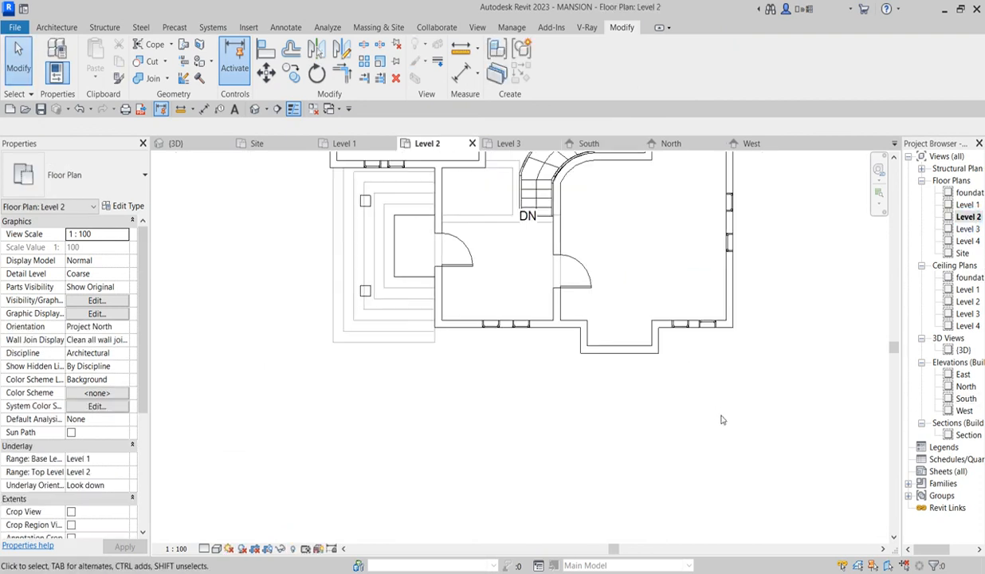
{"action": "scroll", "coordinate": [709, 423], "scroll_direction": "down", "scroll_amount": 4}
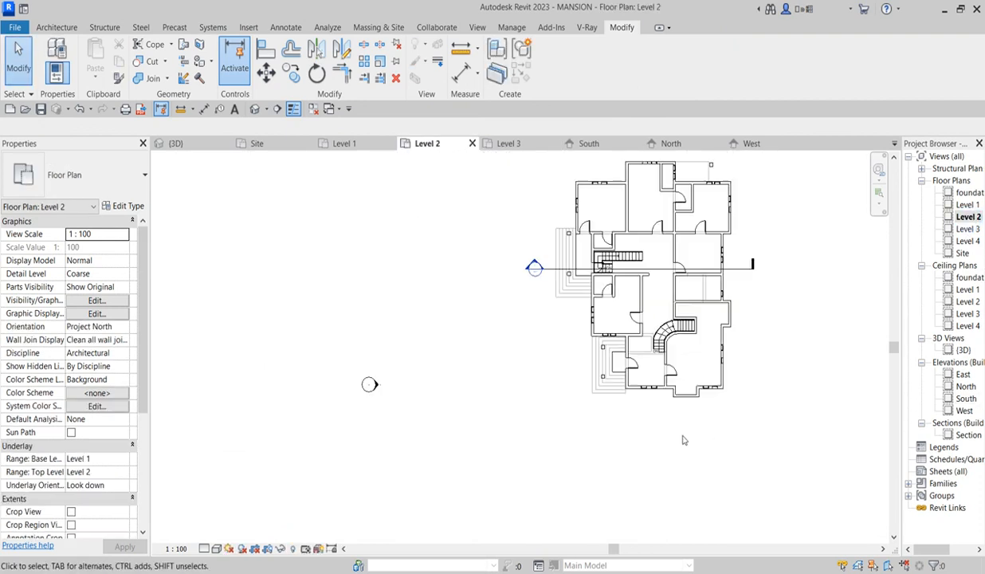
{"action": "left_click", "coordinate": [53, 28]}
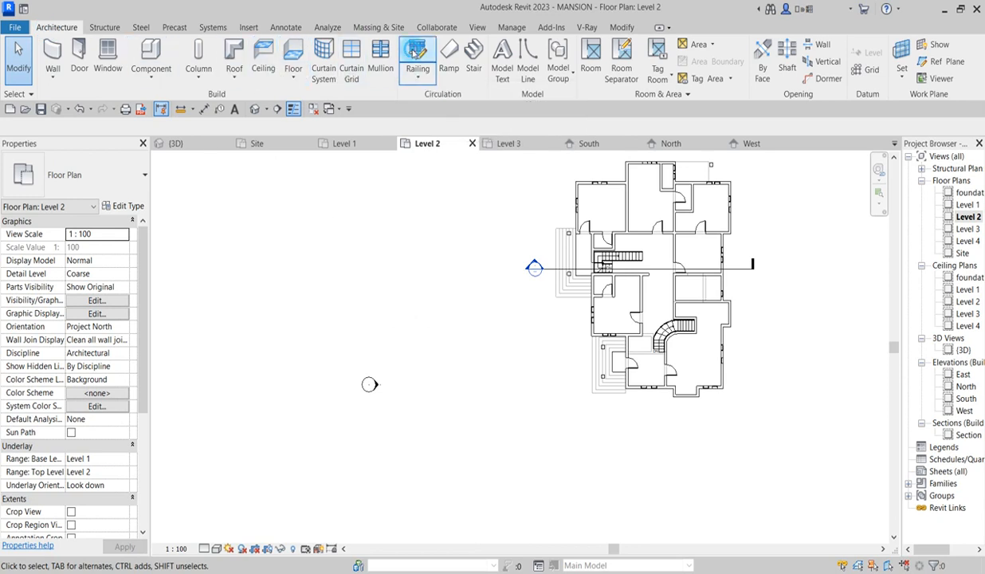
{"action": "scroll", "coordinate": [634, 430], "scroll_direction": "up", "scroll_amount": 8}
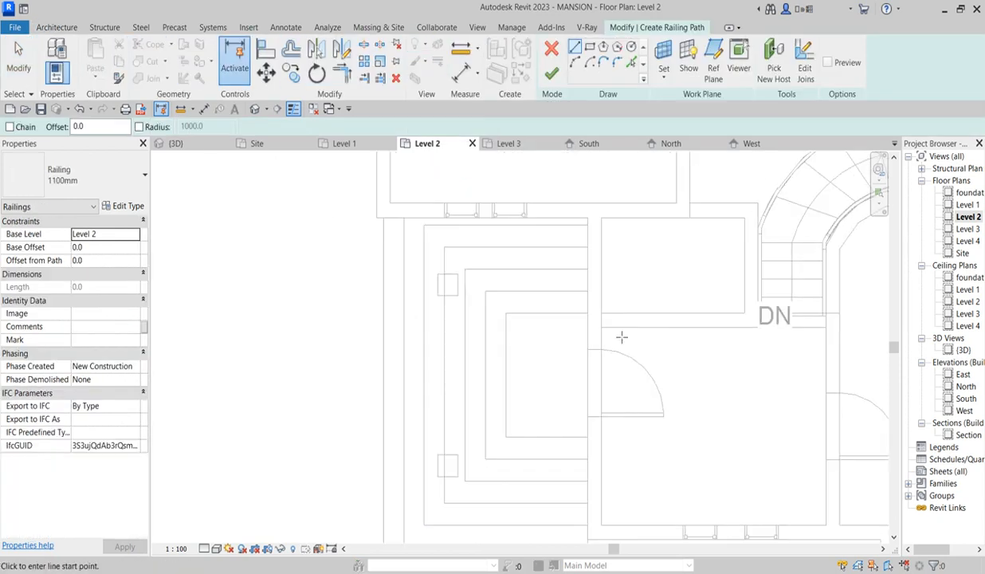
{"action": "scroll", "coordinate": [606, 313], "scroll_direction": "up", "scroll_amount": 3}
{"action": "left_click", "coordinate": [587, 306]}
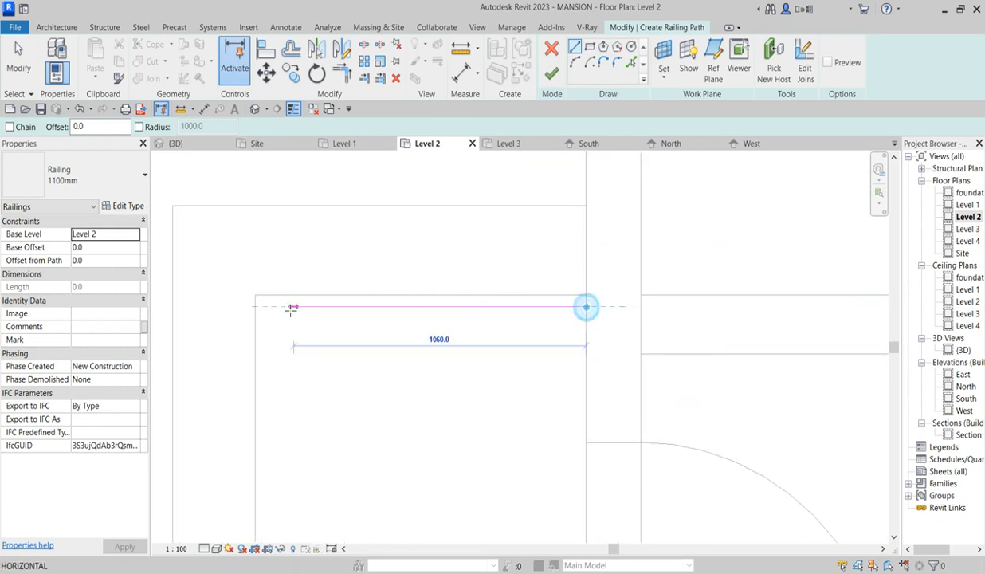
{"action": "left_click", "coordinate": [268, 307]}
{"action": "scroll", "coordinate": [269, 310], "scroll_direction": "down", "scroll_amount": 2}
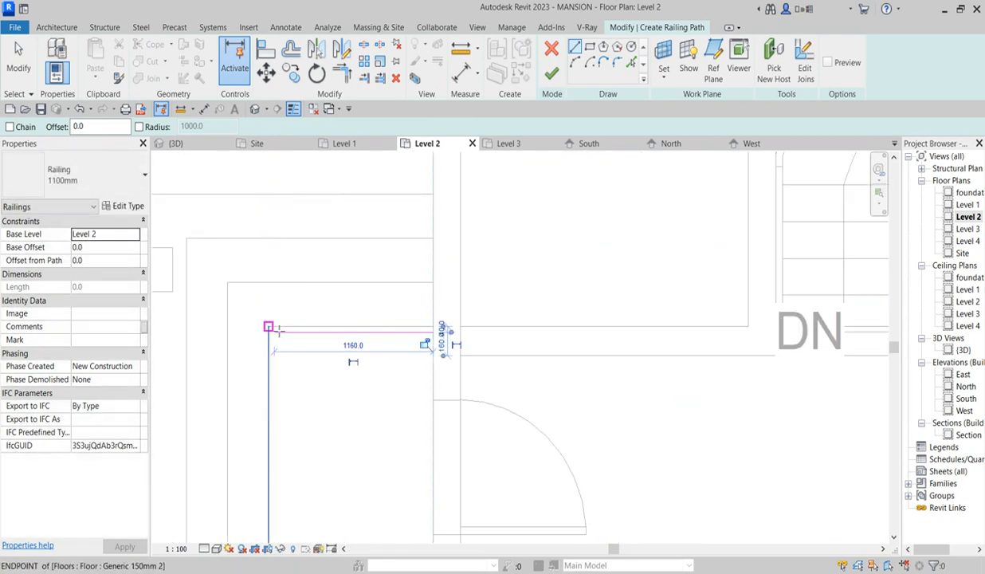
- Continue the railing path about 1600 mm along the balcony's outer edge, and close it back to the exterior wall with a 1160 mm segment
{"action": "left_click", "coordinate": [273, 331]}
{"action": "scroll", "coordinate": [323, 451], "scroll_direction": "down", "scroll_amount": 5}
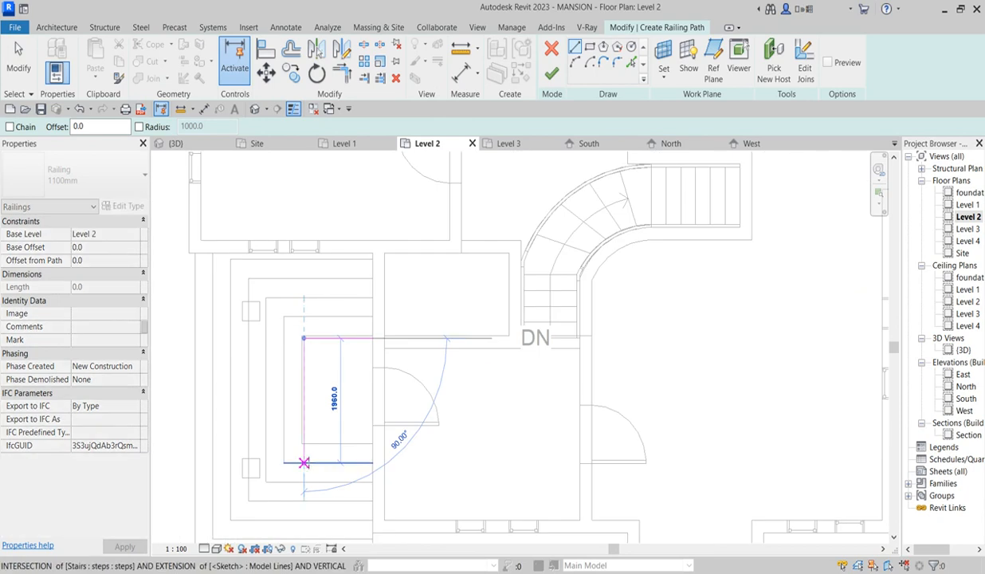
{"action": "scroll", "coordinate": [305, 454], "scroll_direction": "up", "scroll_amount": 4}
{"action": "scroll", "coordinate": [306, 454], "scroll_direction": "up", "scroll_amount": 2}
{"action": "left_click", "coordinate": [311, 417]}
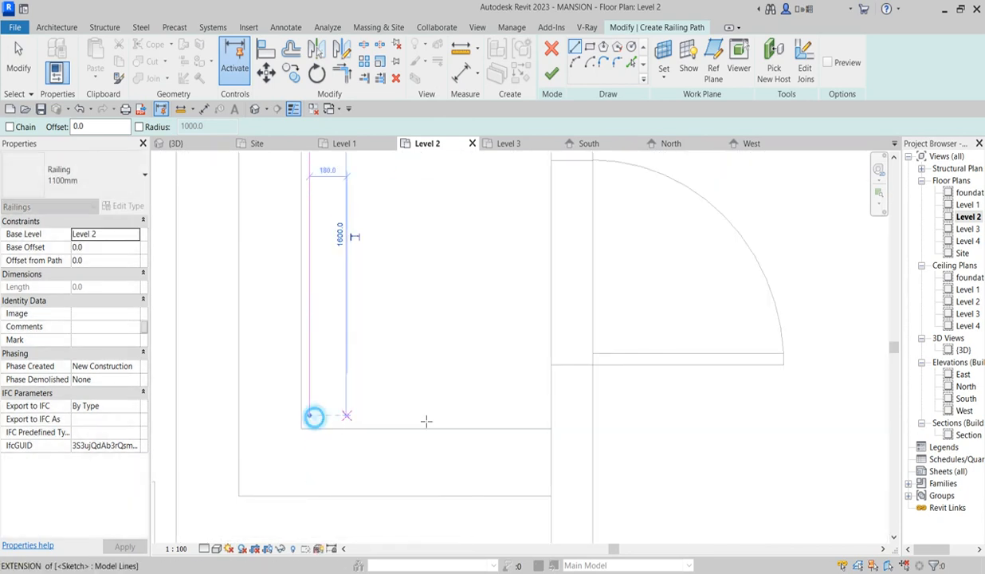
{"action": "left_click", "coordinate": [550, 416]}
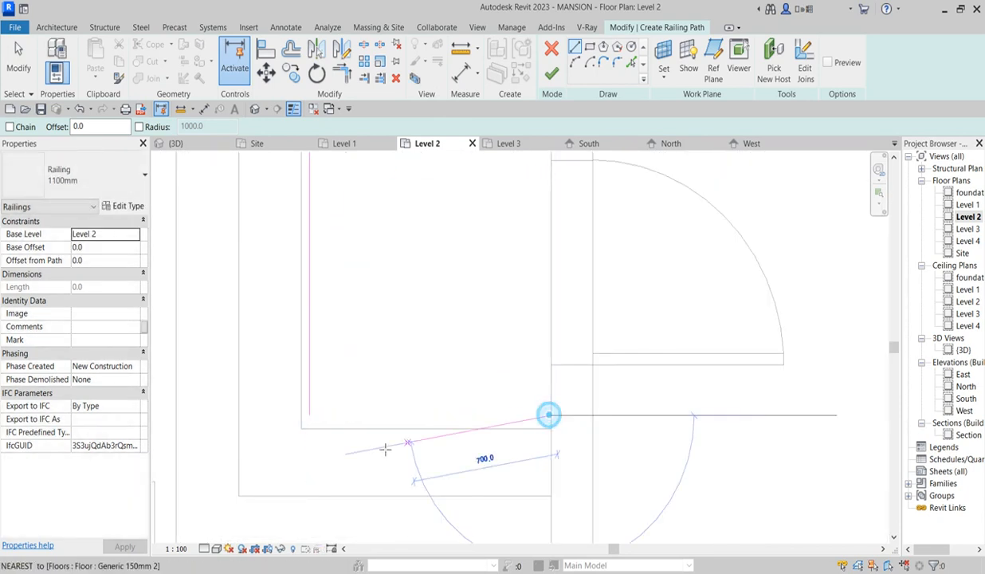
{"action": "left_click", "coordinate": [311, 416]}
{"action": "scroll", "coordinate": [486, 491], "scroll_direction": "down", "scroll_amount": 6}
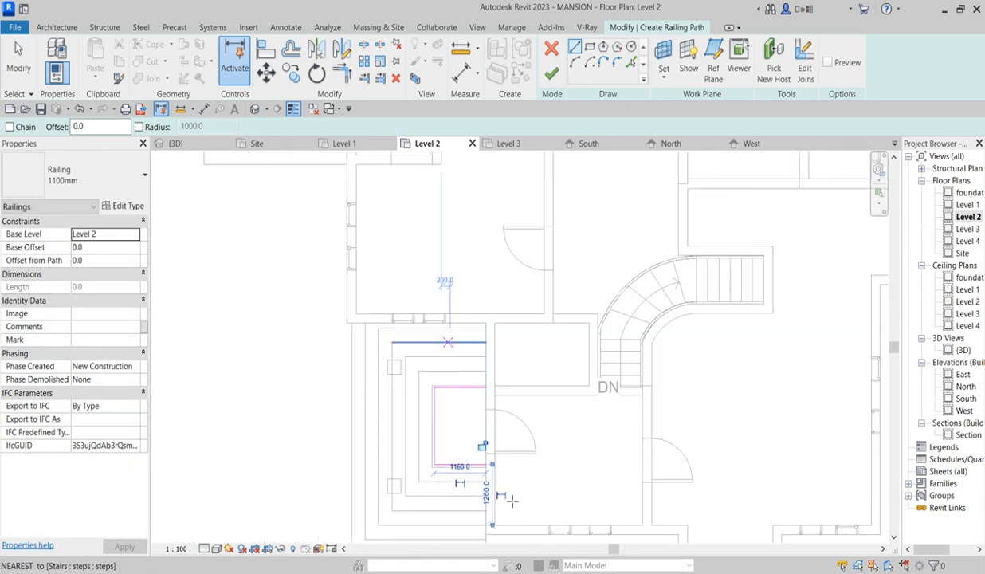
- Try to add a second L-shaped path along the other west porch's balcony edge in the same sketch and finish the railing
{"action": "scroll", "coordinate": [436, 271], "scroll_direction": "up", "scroll_amount": 6}
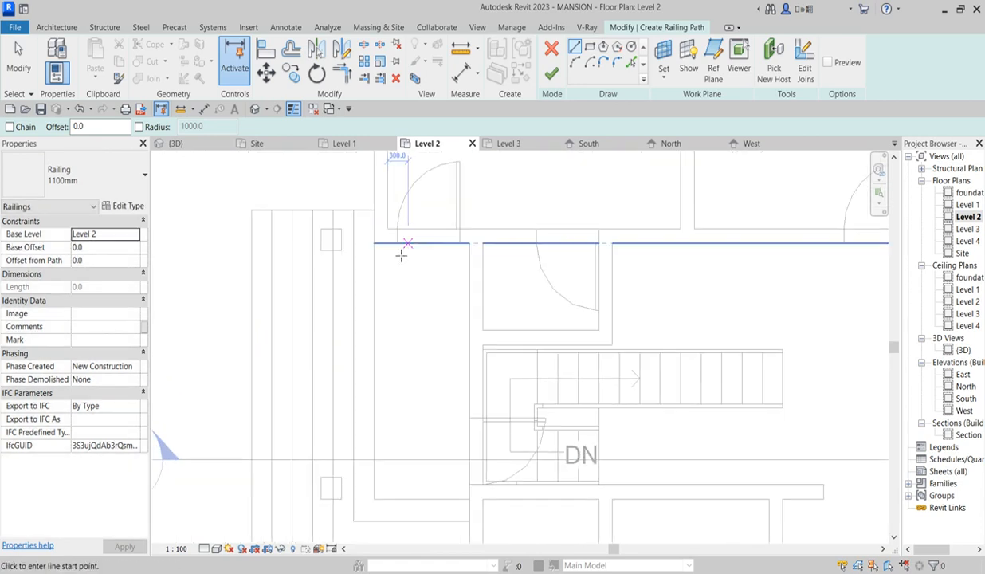
{"action": "left_click", "coordinate": [369, 238]}
{"action": "scroll", "coordinate": [396, 398], "scroll_direction": "down", "scroll_amount": 4}
{"action": "scroll", "coordinate": [393, 454], "scroll_direction": "up", "scroll_amount": 4}
{"action": "scroll", "coordinate": [396, 461], "scroll_direction": "up", "scroll_amount": 3}
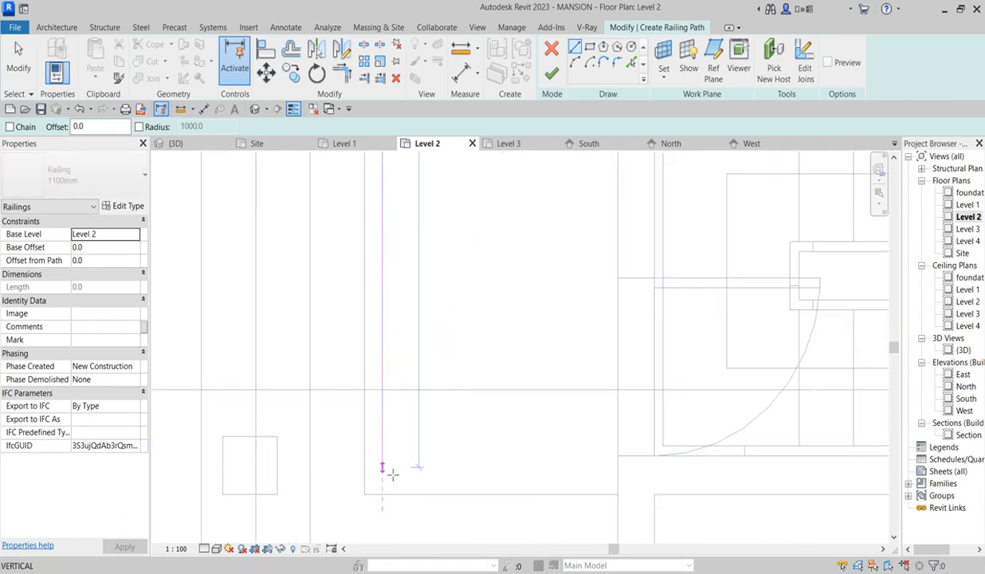
{"action": "left_click", "coordinate": [381, 476]}
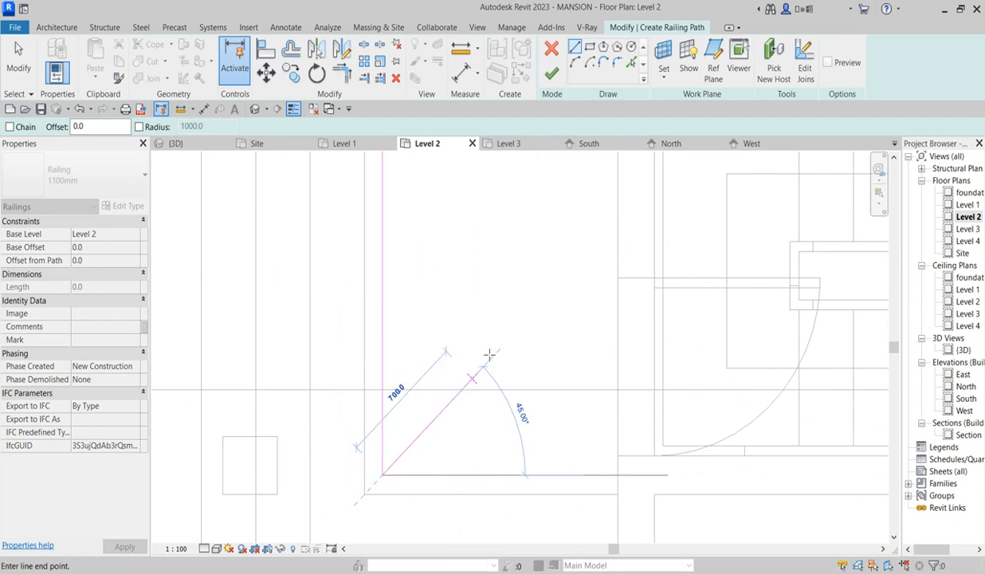
{"action": "scroll", "coordinate": [484, 347], "scroll_direction": "down", "scroll_amount": 3}
{"action": "right_click", "coordinate": [479, 316]}
{"action": "left_click", "coordinate": [507, 321]}
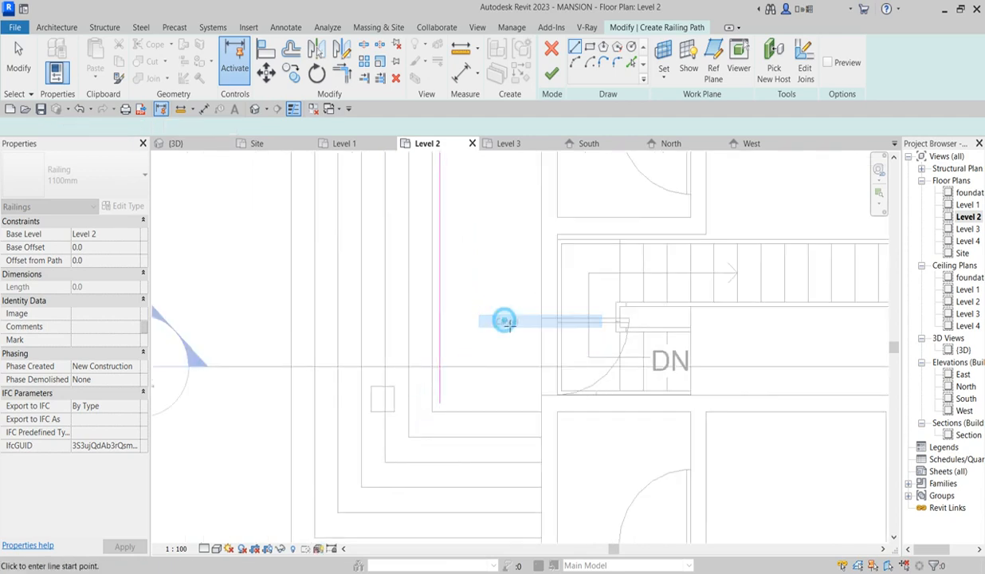
{"action": "left_click", "coordinate": [439, 402]}
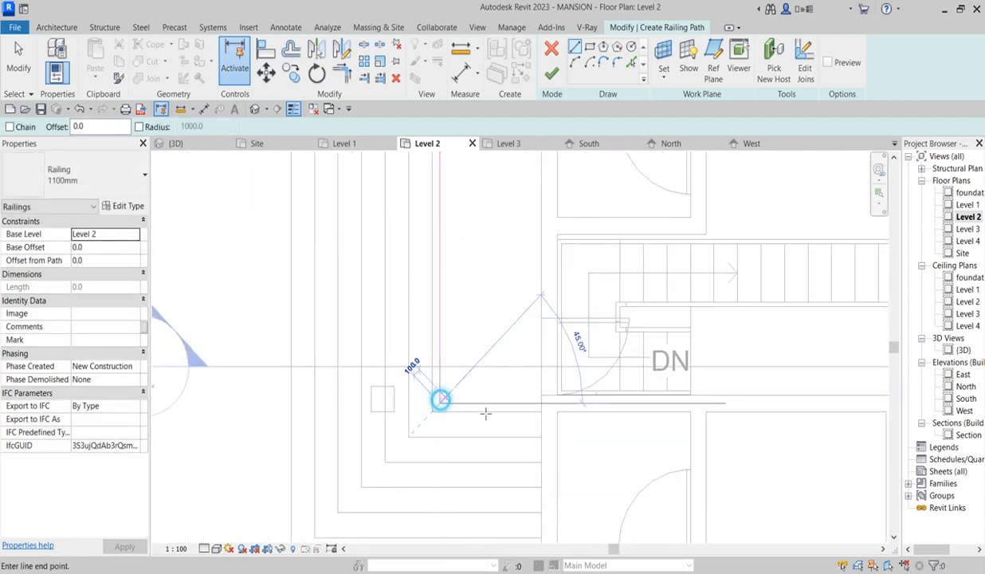
{"action": "left_click", "coordinate": [543, 403]}
{"action": "left_click", "coordinate": [550, 73]}
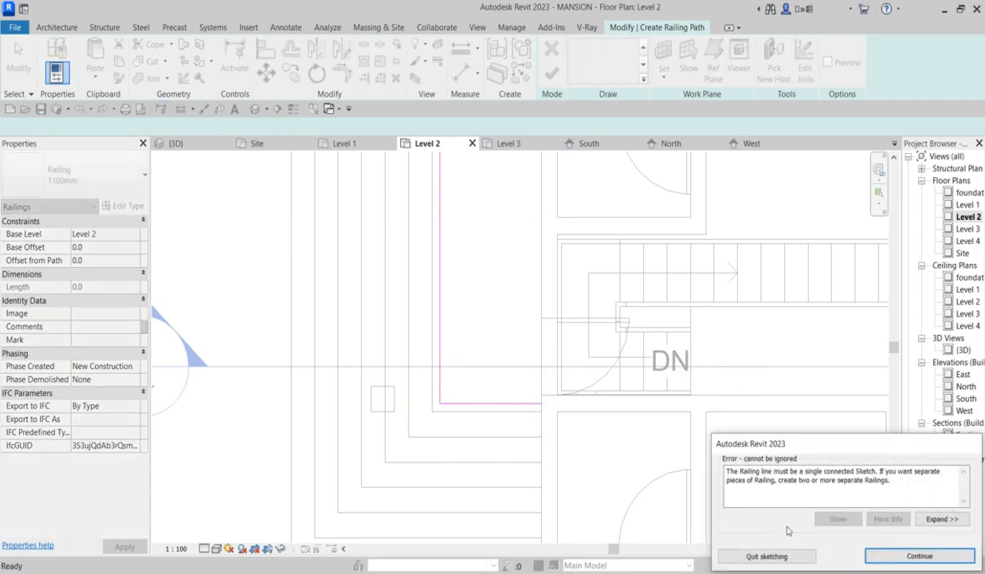
{"action": "left_click", "coordinate": [891, 557]}
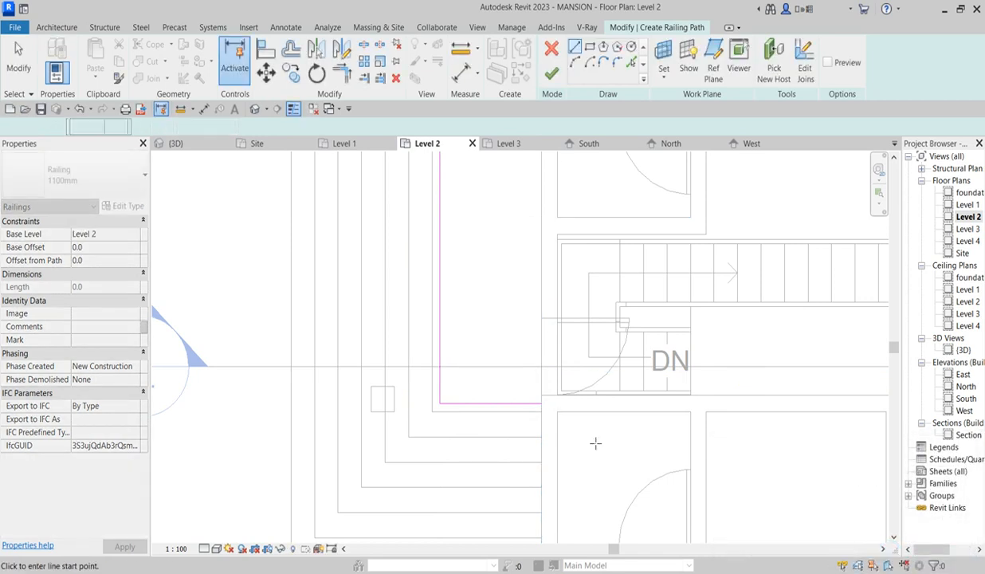
- Delete the other porch's two path segments and finish the railing sketch
{"action": "key", "text": "Escape"}
{"action": "scroll", "coordinate": [463, 345], "scroll_direction": "down", "scroll_amount": 5}
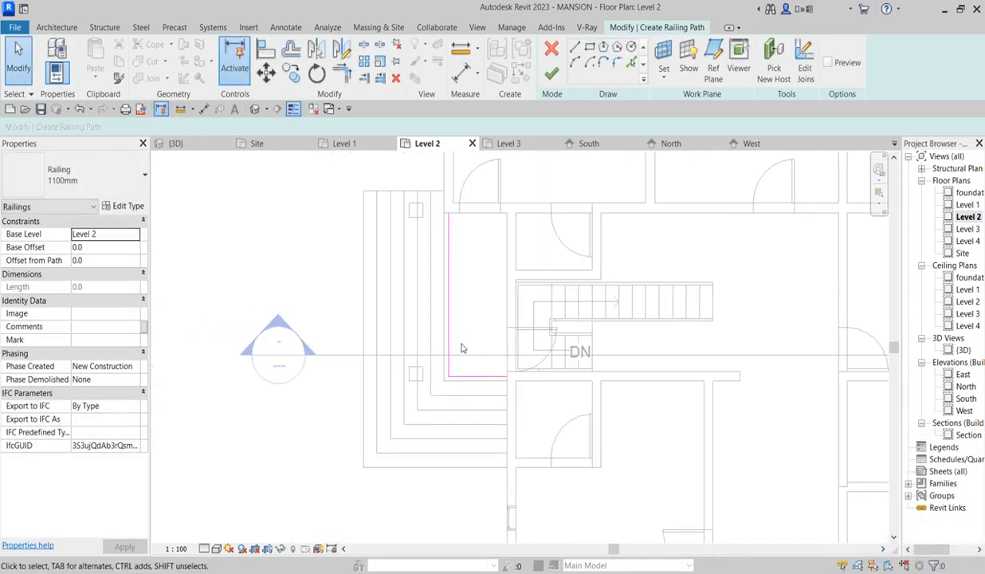
{"action": "left_click_drag", "start_coordinate": [394, 206], "coordinate": [550, 434]}
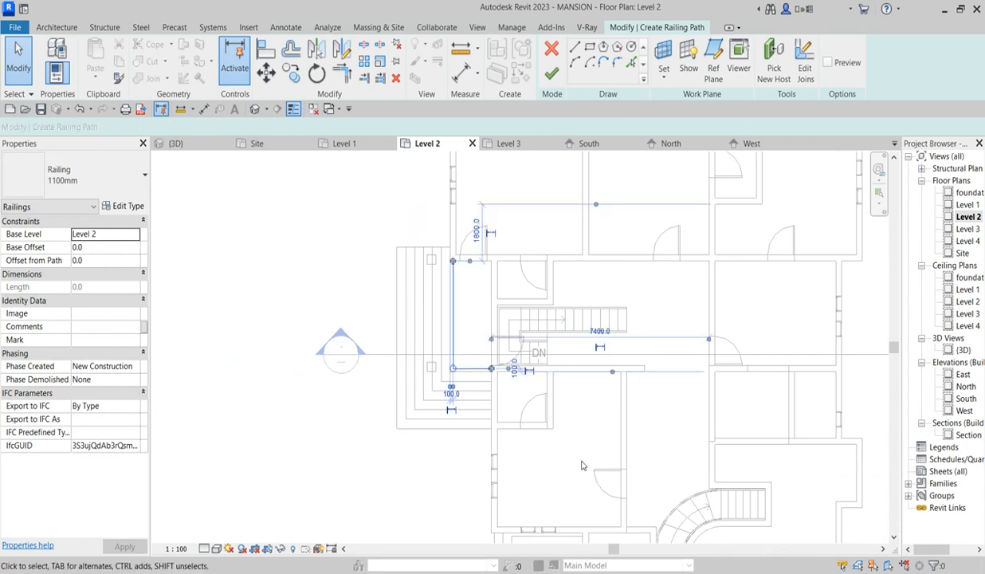
{"action": "key", "text": "Delete"}
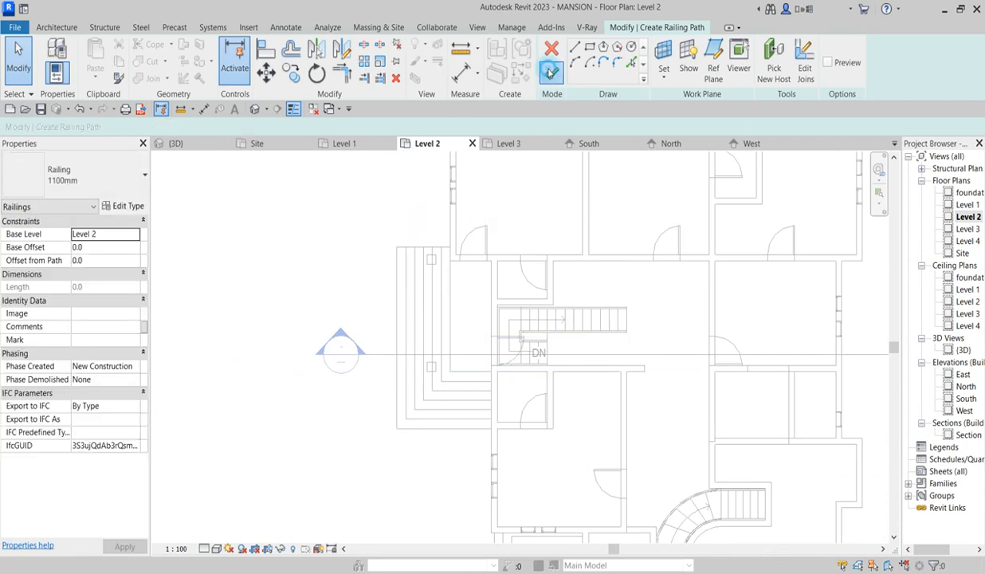
{"action": "left_click", "coordinate": [550, 72]}
- Copy the finished railing from its wall endpoint onto the other west porch balcony on Level 2
{"action": "scroll", "coordinate": [540, 277], "scroll_direction": "down", "scroll_amount": 4}
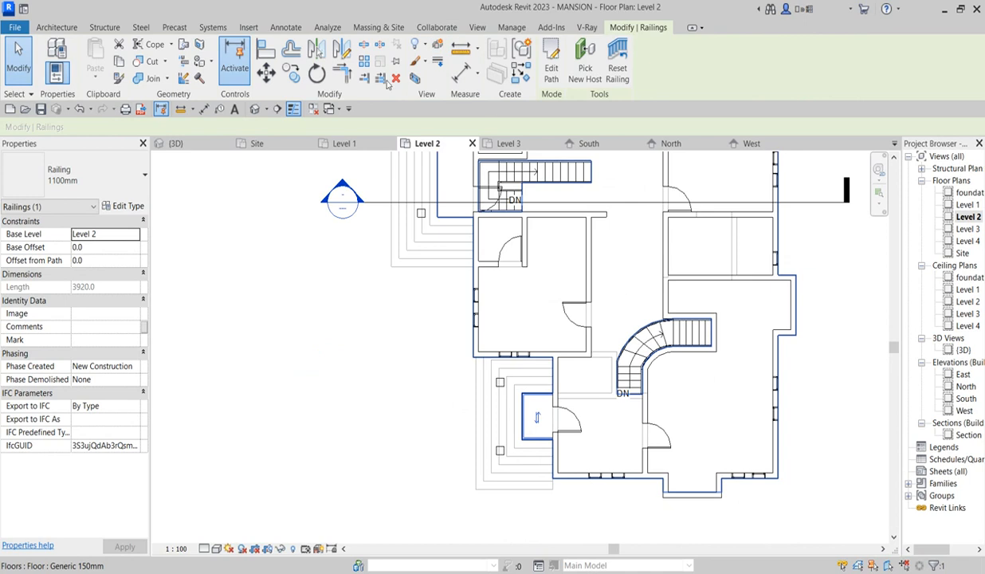
{"action": "left_click", "coordinate": [291, 72]}
{"action": "scroll", "coordinate": [570, 407], "scroll_direction": "up", "scroll_amount": 3}
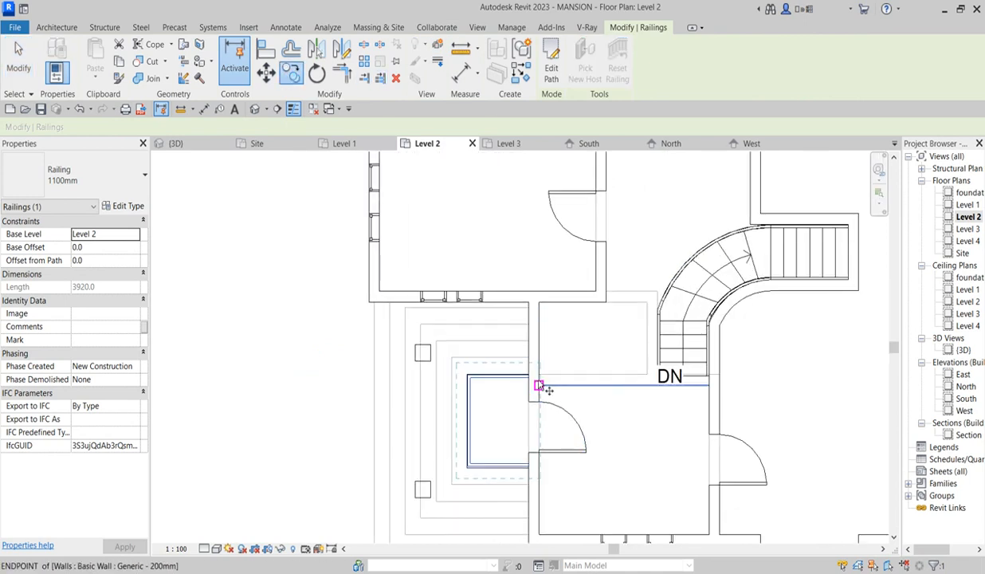
{"action": "left_click", "coordinate": [528, 375]}
{"action": "scroll", "coordinate": [527, 462], "scroll_direction": "down", "scroll_amount": 3}
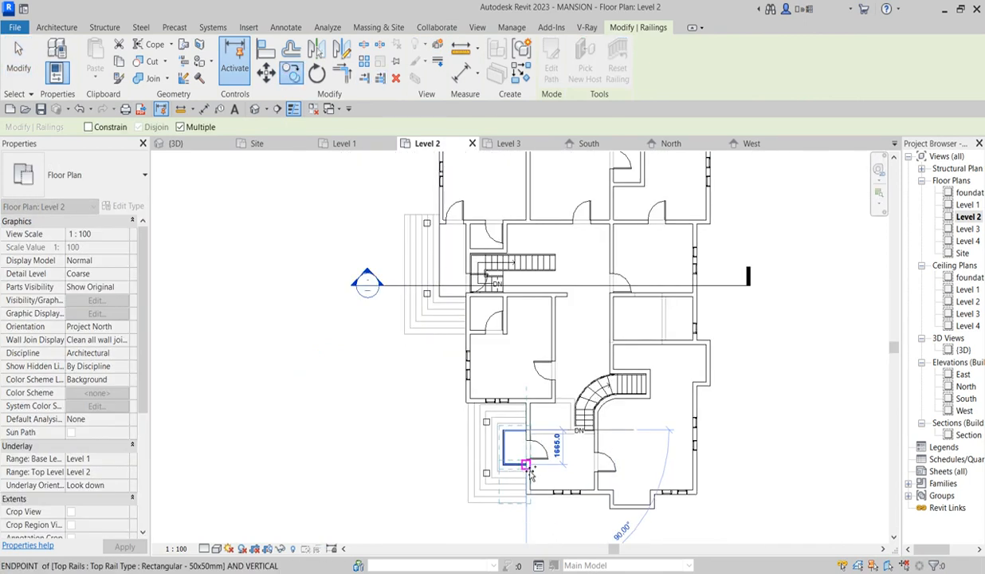
{"action": "scroll", "coordinate": [470, 263], "scroll_direction": "up", "scroll_amount": 3}
{"action": "scroll", "coordinate": [472, 241], "scroll_direction": "up", "scroll_amount": 2}
{"action": "left_click", "coordinate": [456, 219]}
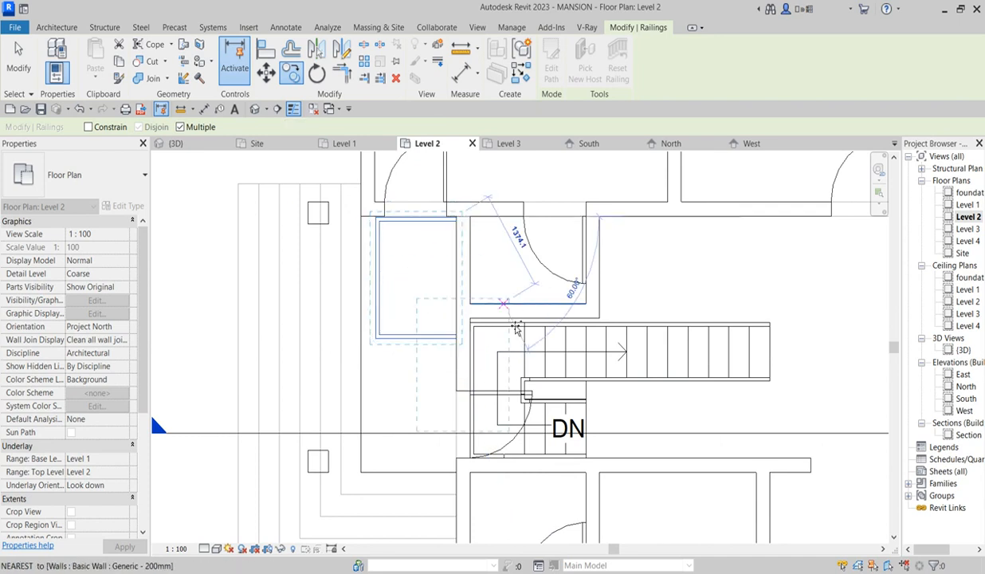
{"action": "key", "text": "Escape"}
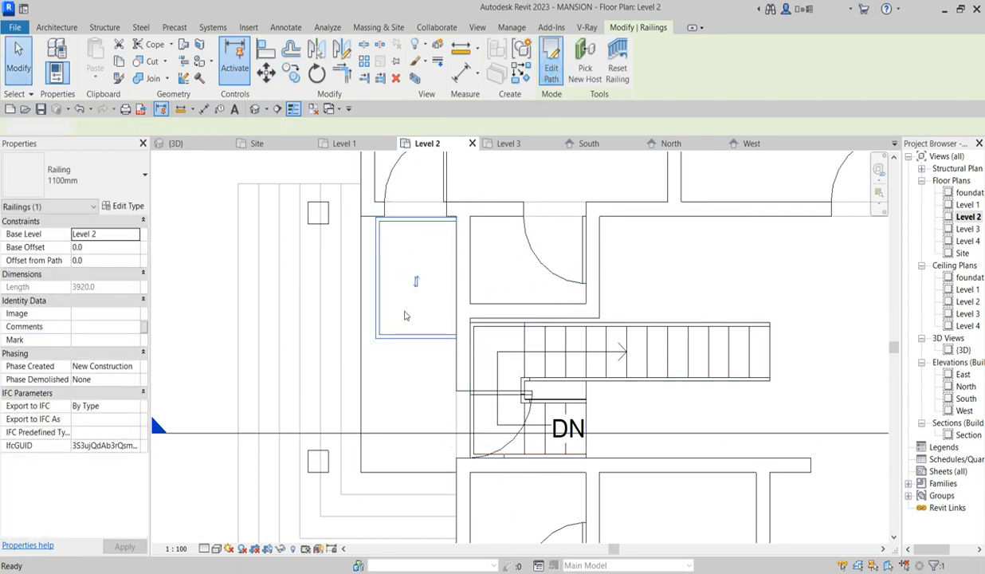
- Edit the copied railing's path and delete the short segment running along the existing wall
{"action": "double_click", "coordinate": [380, 280]}
{"action": "left_click", "coordinate": [400, 222]}
{"action": "key", "text": "Delete"}
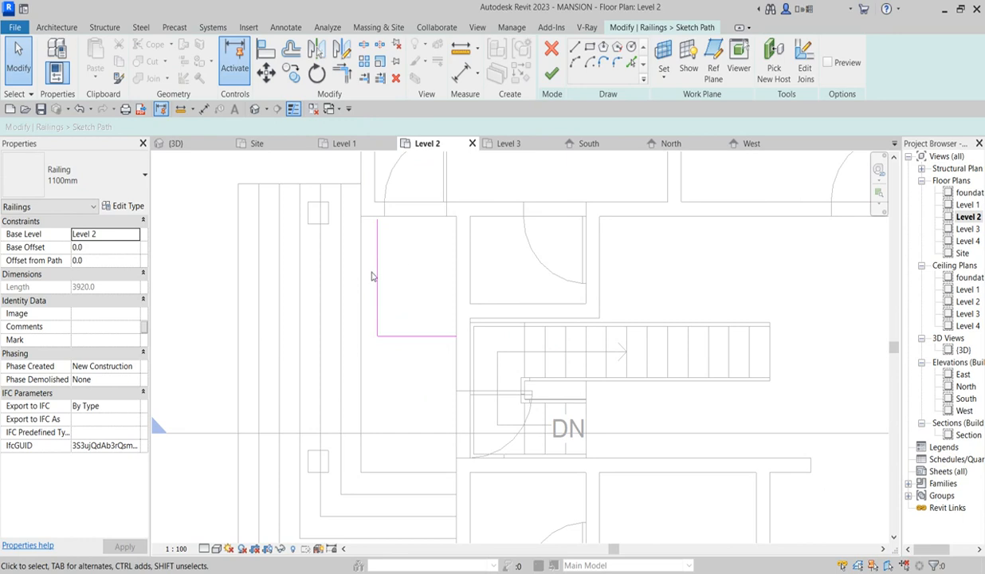
- Move the copied path's short and long segments out to the balcony edges, making the long side 3400 mm, and finish the sketch
{"action": "left_click", "coordinate": [409, 336]}
{"action": "mouse_move", "coordinate": [414, 335]}
{"action": "left_mouse_down"}
{"action": "mouse_move", "coordinate": [414, 435]}
{"action": "mouse_move", "coordinate": [426, 461]}
{"action": "left_mouse_up"}
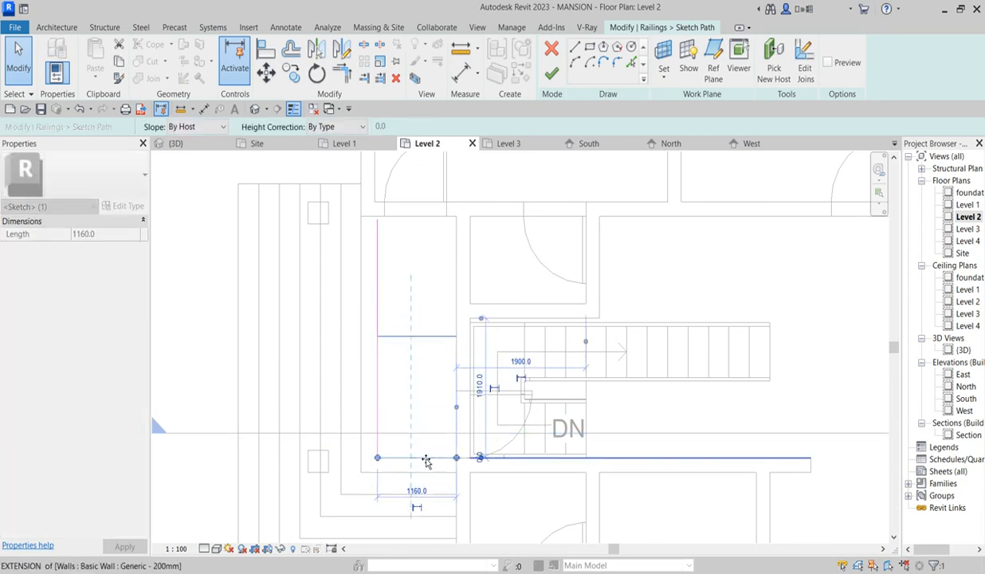
{"action": "scroll", "coordinate": [427, 470], "scroll_direction": "up", "scroll_amount": 3}
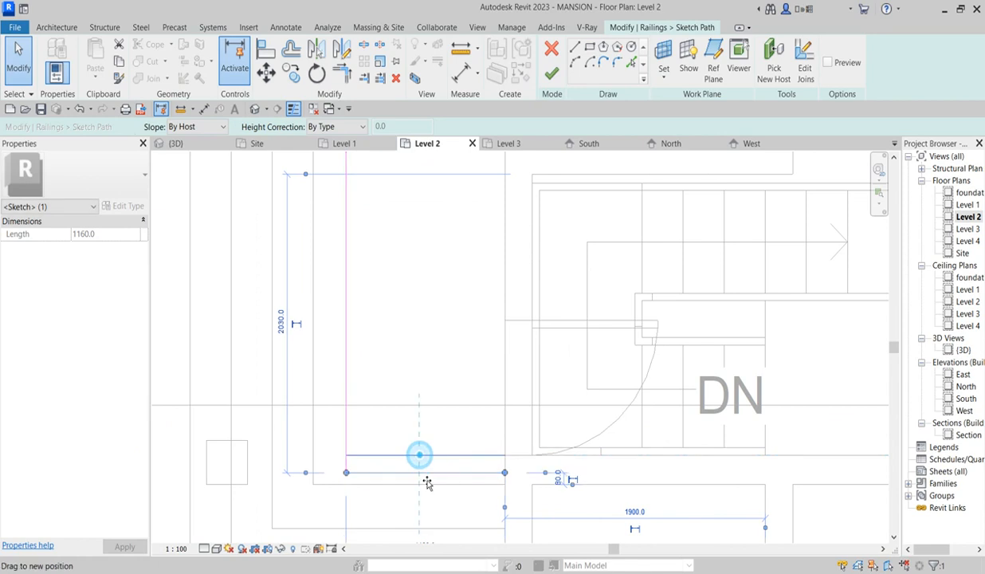
{"action": "left_click", "coordinate": [347, 432]}
{"action": "left_click_drag", "start_coordinate": [342, 426], "coordinate": [321, 422]}
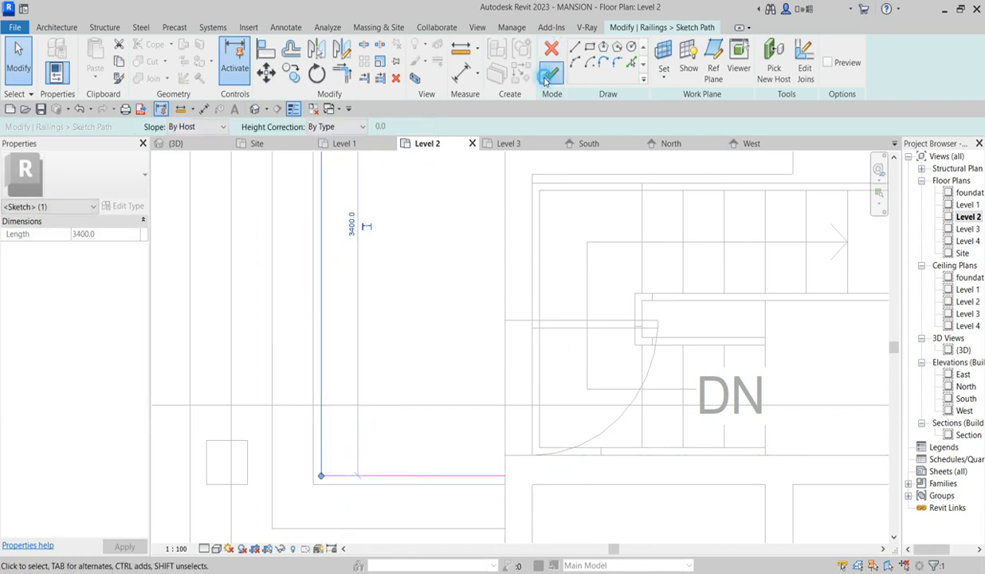
{"action": "left_click", "coordinate": [547, 79]}
- Clear the floor selection, open the {3D} view and save the project
{"action": "left_click", "coordinate": [450, 364]}
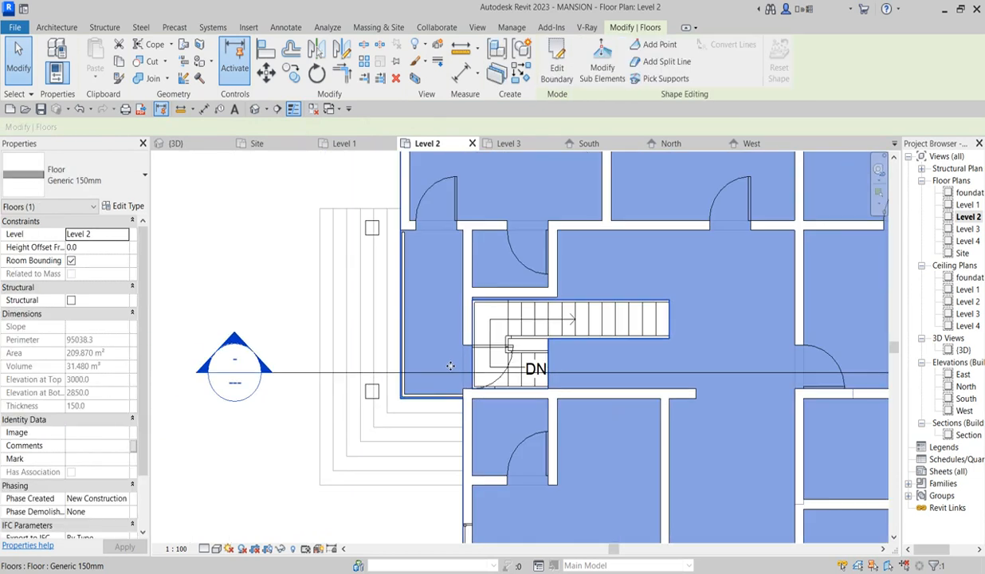
{"action": "scroll", "coordinate": [450, 364], "scroll_direction": "down", "scroll_amount": 2}
{"action": "left_click", "coordinate": [318, 180]}
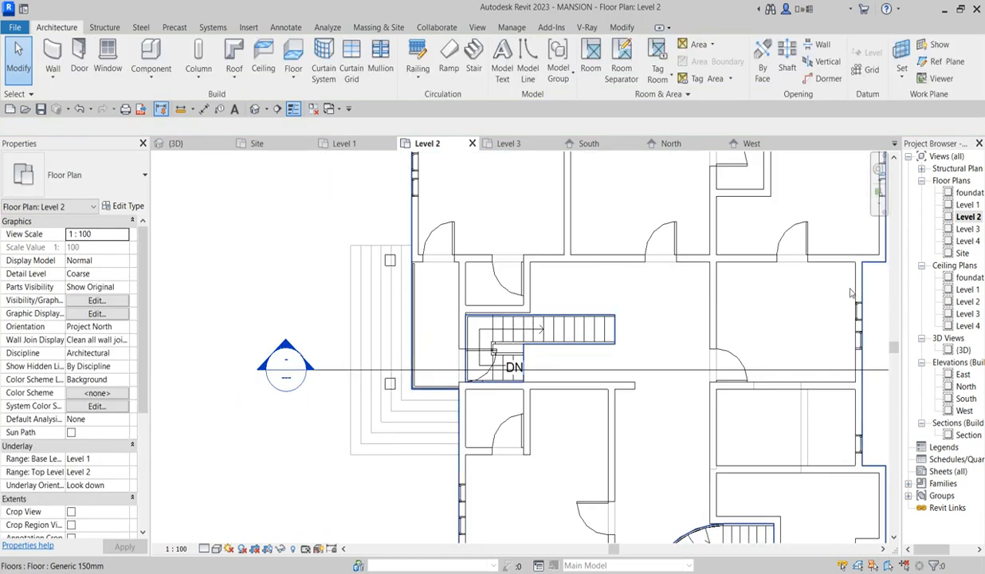
{"action": "double_click", "coordinate": [963, 351]}
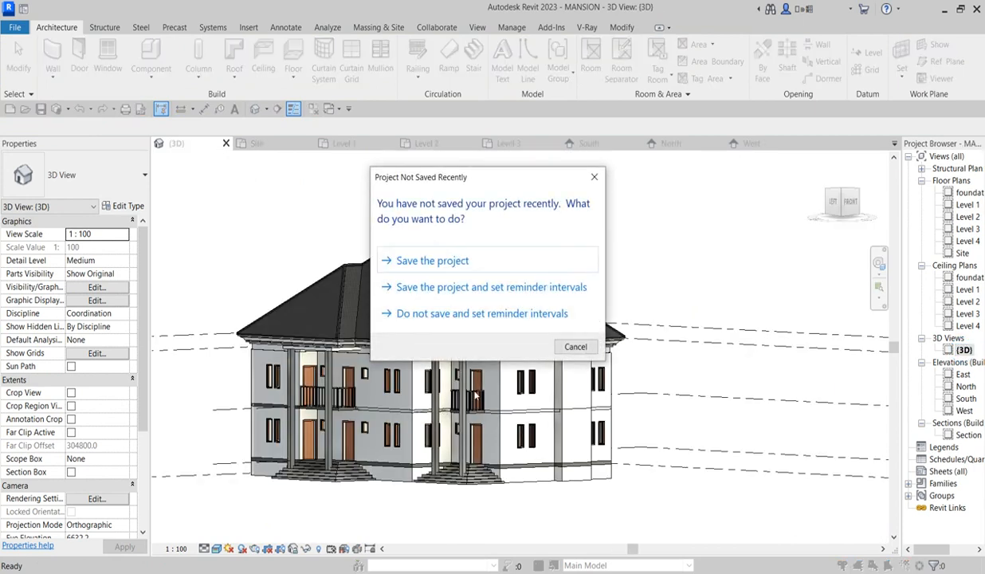
{"action": "left_click", "coordinate": [435, 270]}
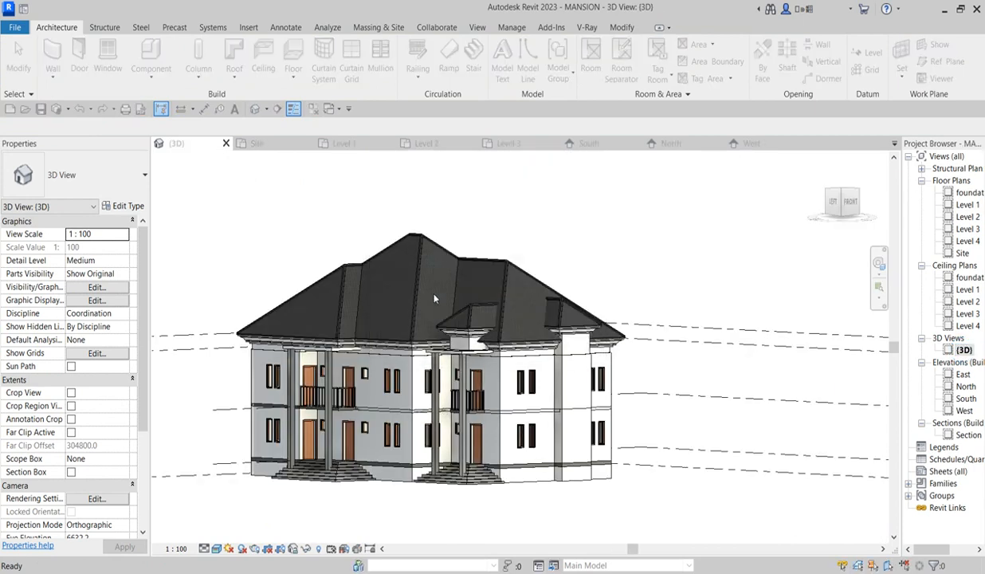
- Review the available railing types for both balcony railings, keep 1100mm, and inspect the railings on the porches up close
{"action": "scroll", "coordinate": [335, 410], "scroll_direction": "up", "scroll_amount": 2}
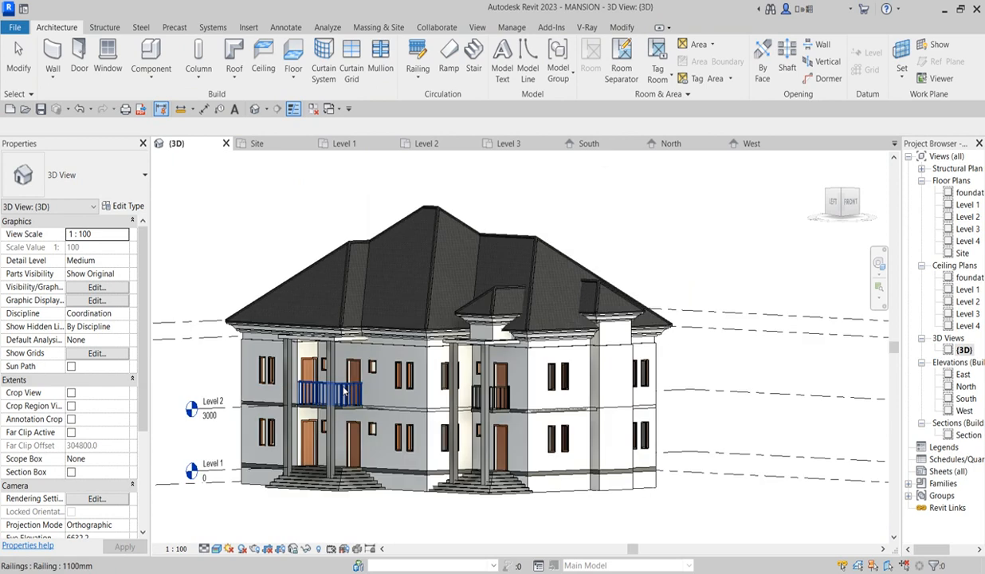
{"action": "left_click", "coordinate": [333, 399]}
{"action": "scroll", "coordinate": [335, 407], "scroll_direction": "up", "scroll_amount": 1}
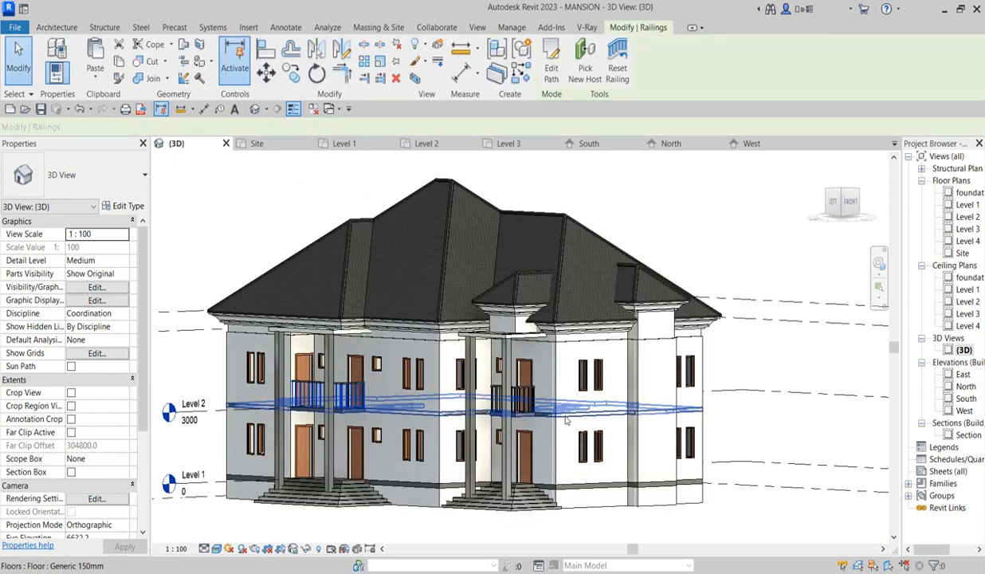
{"action": "left_click", "coordinate": [525, 397], "text": "ctrl"}
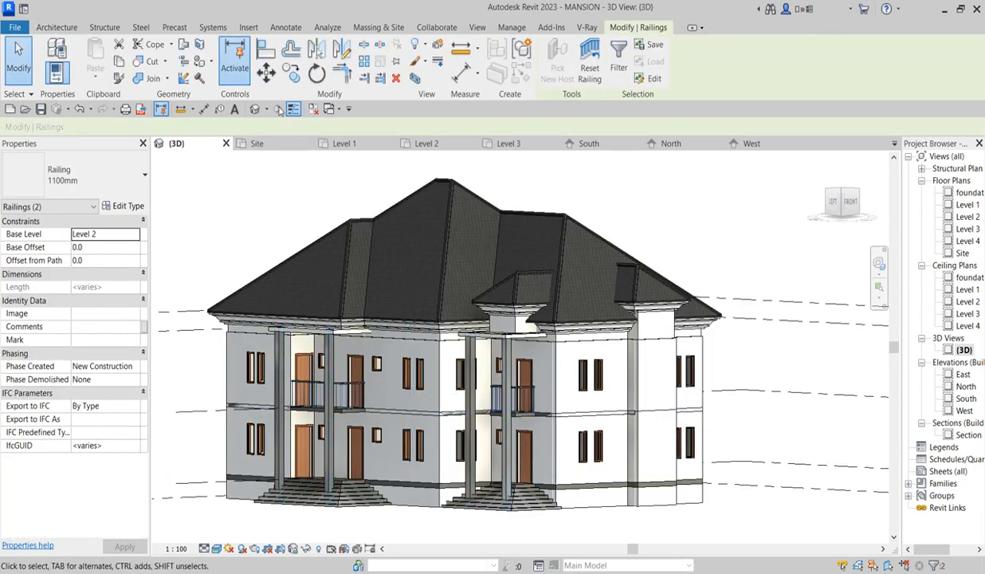
{"action": "left_click", "coordinate": [143, 175]}
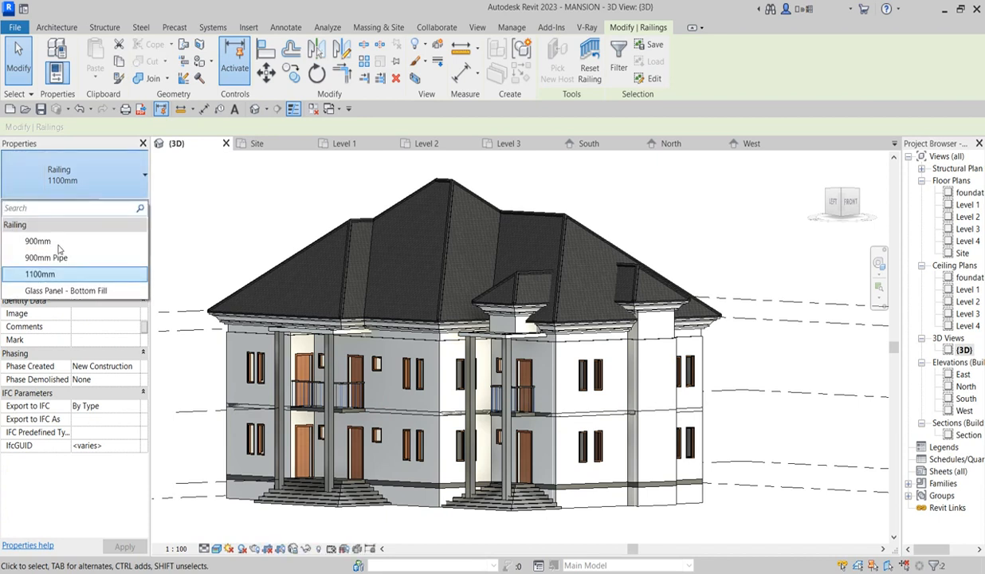
{"action": "left_click", "coordinate": [71, 277]}
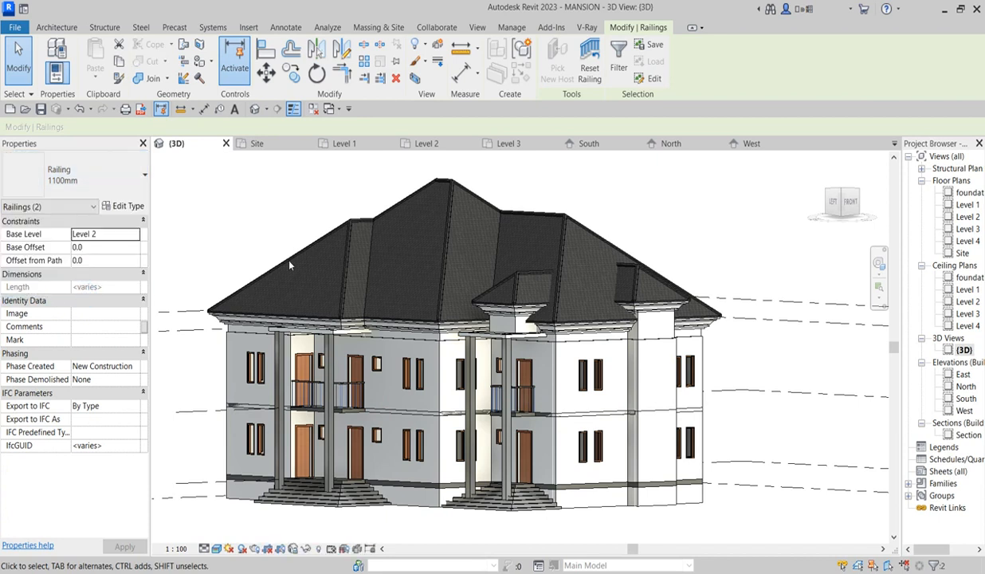
{"action": "left_click", "coordinate": [294, 199]}
{"action": "scroll", "coordinate": [342, 433], "scroll_direction": "up", "scroll_amount": 3}
{"action": "scroll", "coordinate": [598, 379], "scroll_direction": "up", "scroll_amount": 4}
{"action": "scroll", "coordinate": [611, 384], "scroll_direction": "down", "scroll_amount": 5}
{"action": "scroll", "coordinate": [599, 456], "scroll_direction": "up", "scroll_amount": 2}
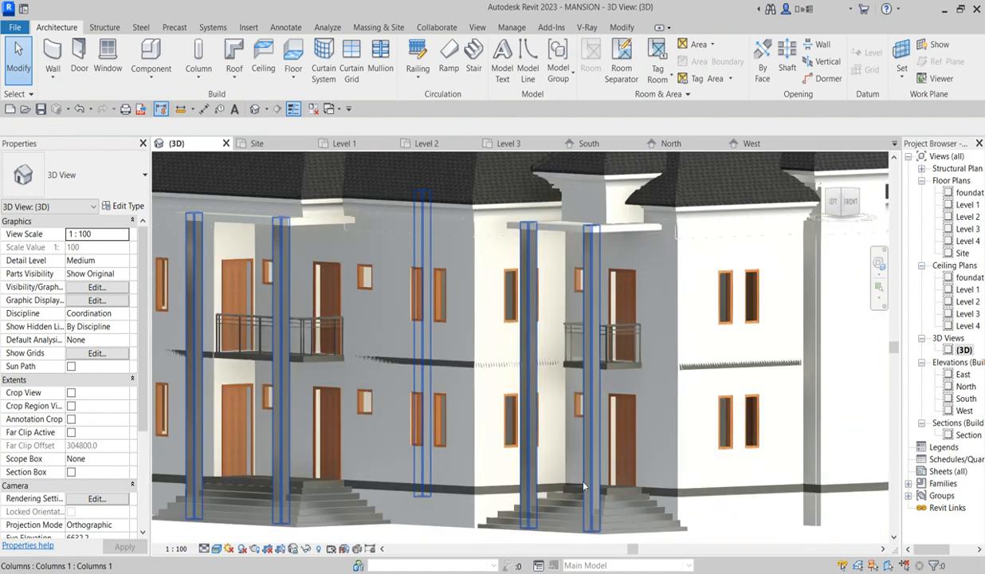
- Edit the in-place porch columns, assign the facial(1) material to their extrusion and finish the model
{"action": "scroll", "coordinate": [586, 475], "scroll_direction": "down", "scroll_amount": 4}
{"action": "left_click", "coordinate": [584, 476]}
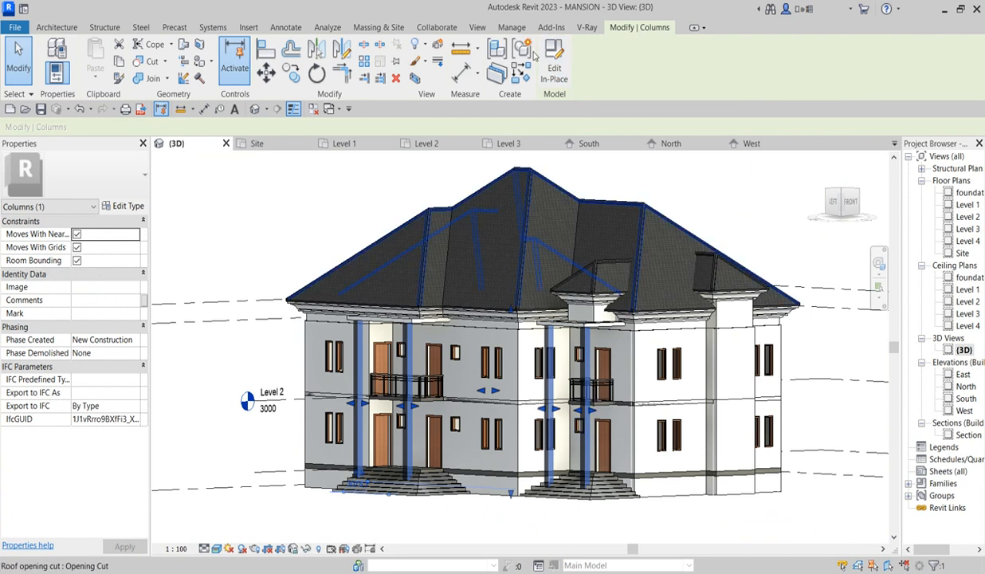
{"action": "left_click", "coordinate": [555, 73]}
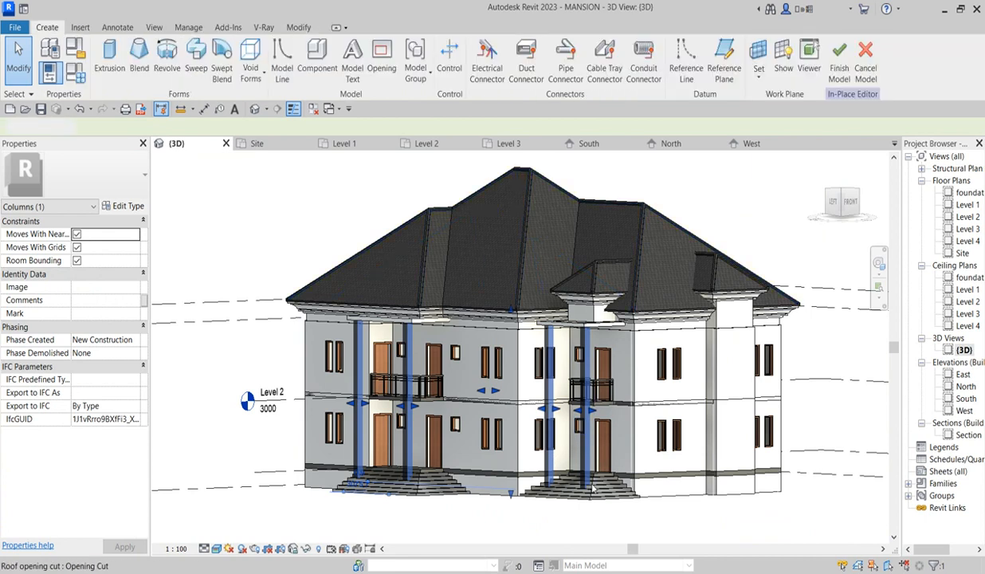
{"action": "left_click", "coordinate": [588, 460]}
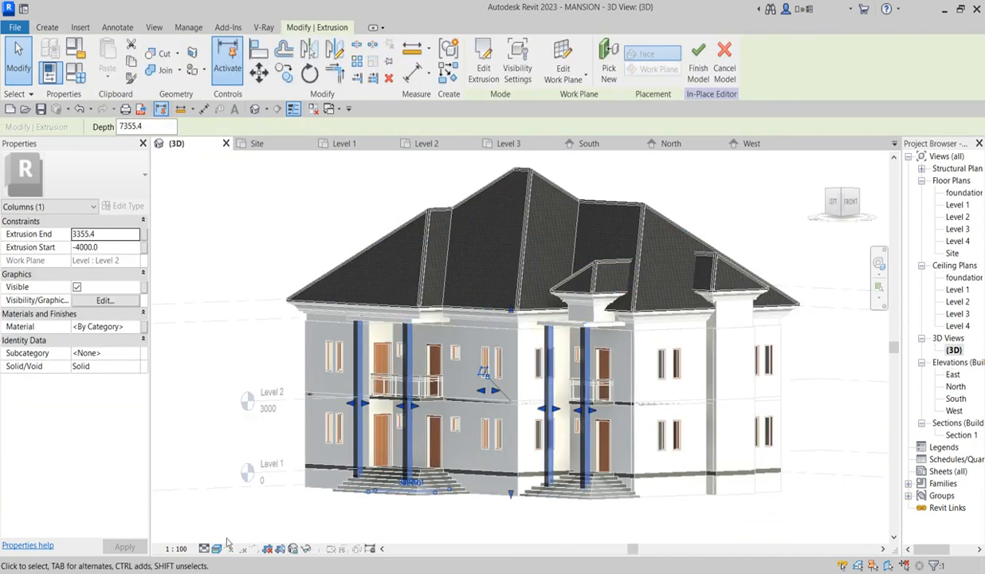
{"action": "left_click", "coordinate": [134, 331]}
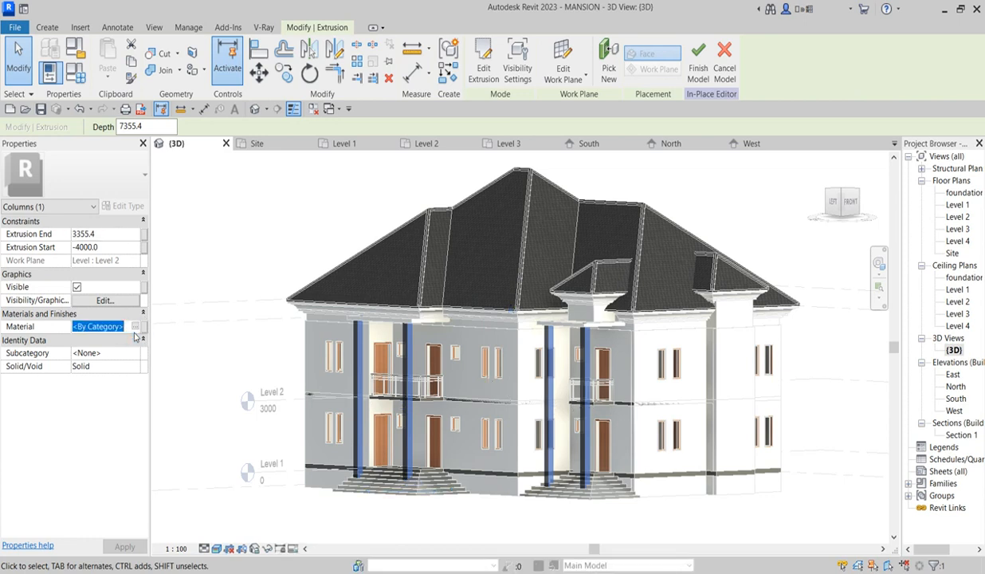
{"action": "left_click", "coordinate": [135, 327]}
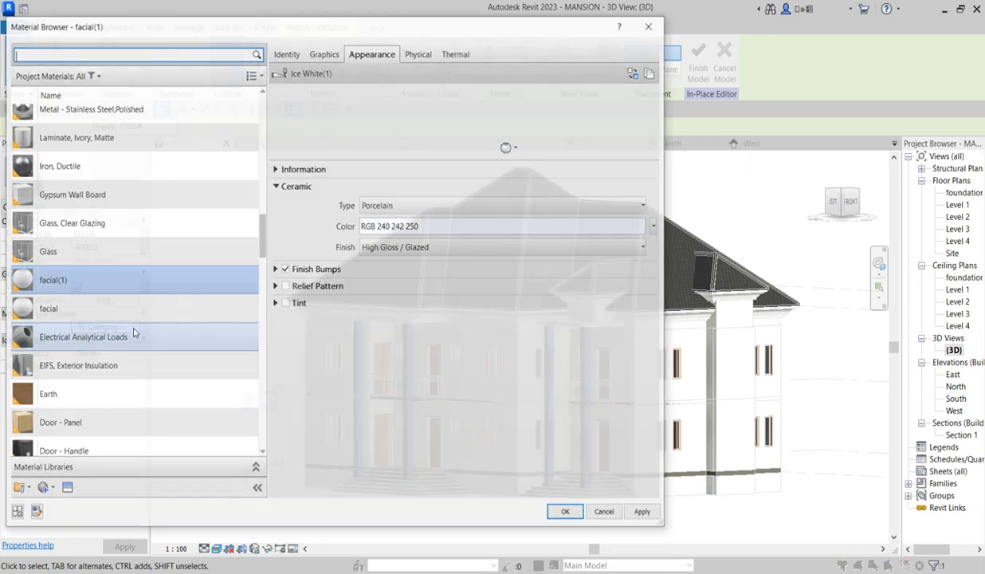
{"action": "left_click", "coordinate": [565, 513]}
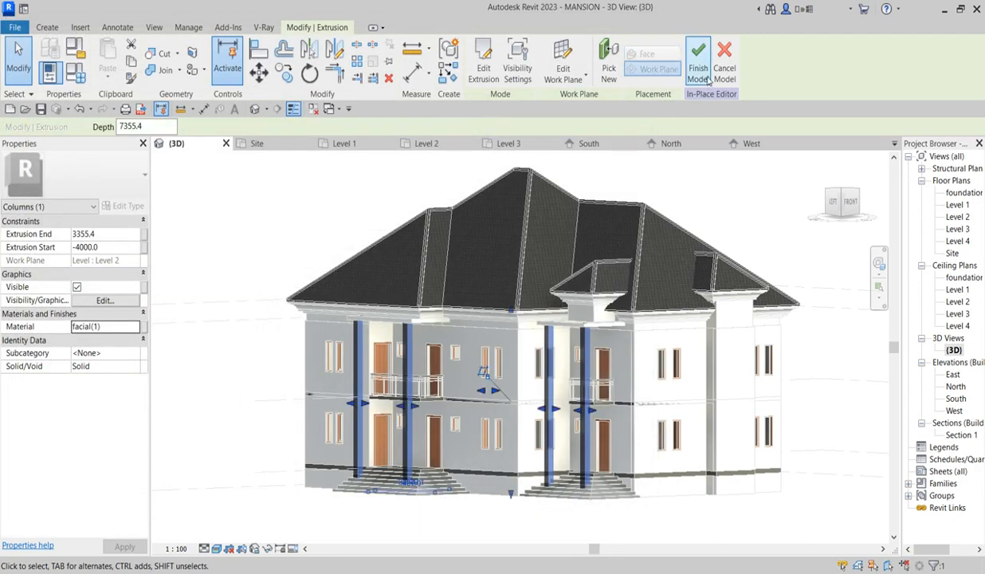
{"action": "left_click", "coordinate": [699, 58]}
- Open the Sash frame material of the M_Fixed long w window type and enable Use Render Appearance for its shading
{"action": "scroll", "coordinate": [431, 402], "scroll_direction": "up", "scroll_amount": 5}
{"action": "scroll", "coordinate": [433, 410], "scroll_direction": "down", "scroll_amount": 3}
{"action": "scroll", "coordinate": [448, 430], "scroll_direction": "down", "scroll_amount": 3}
{"action": "scroll", "coordinate": [504, 350], "scroll_direction": "up", "scroll_amount": 6}
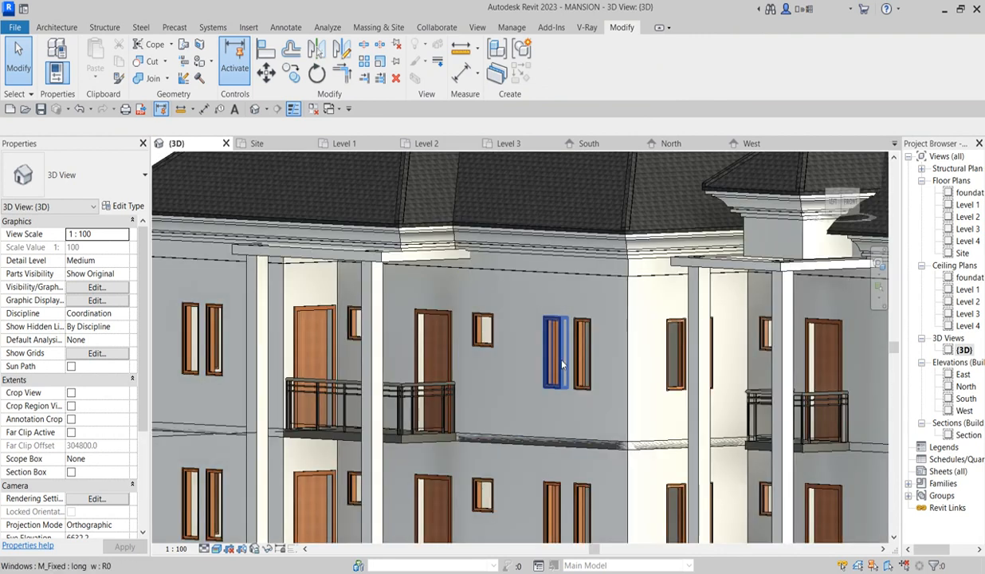
{"action": "left_click", "coordinate": [555, 351]}
{"action": "left_click", "coordinate": [124, 206]}
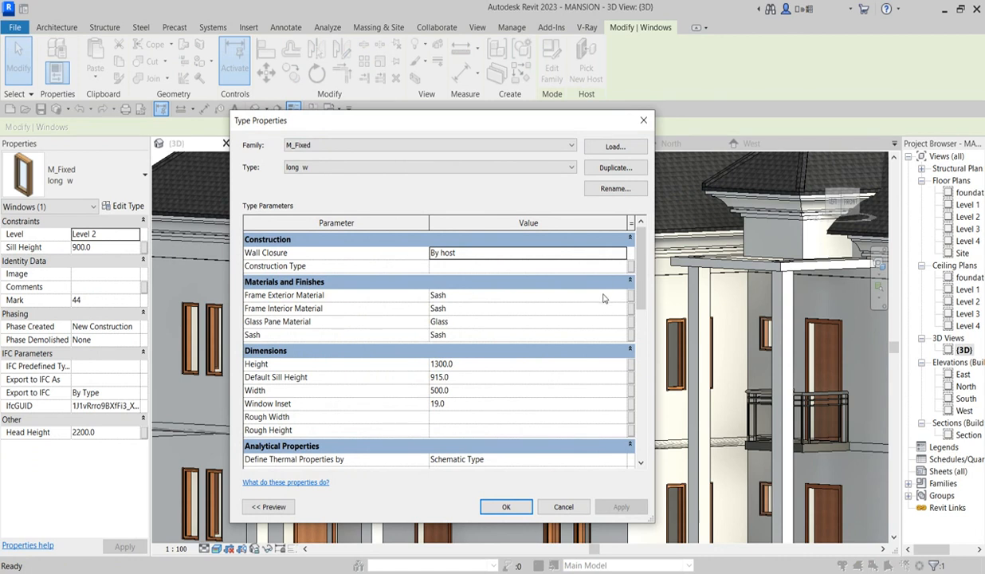
{"action": "left_click", "coordinate": [619, 296]}
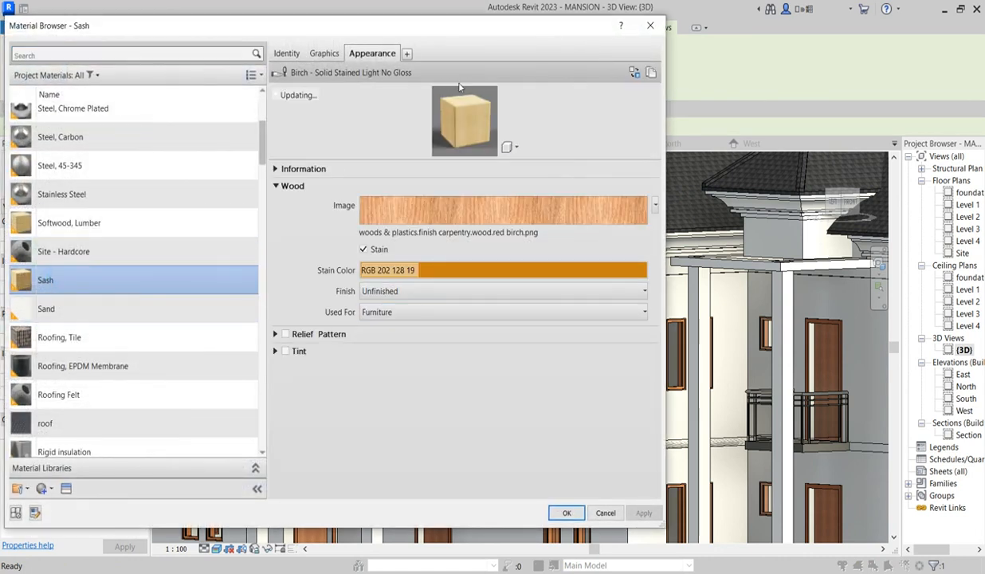
{"action": "left_click", "coordinate": [323, 54]}
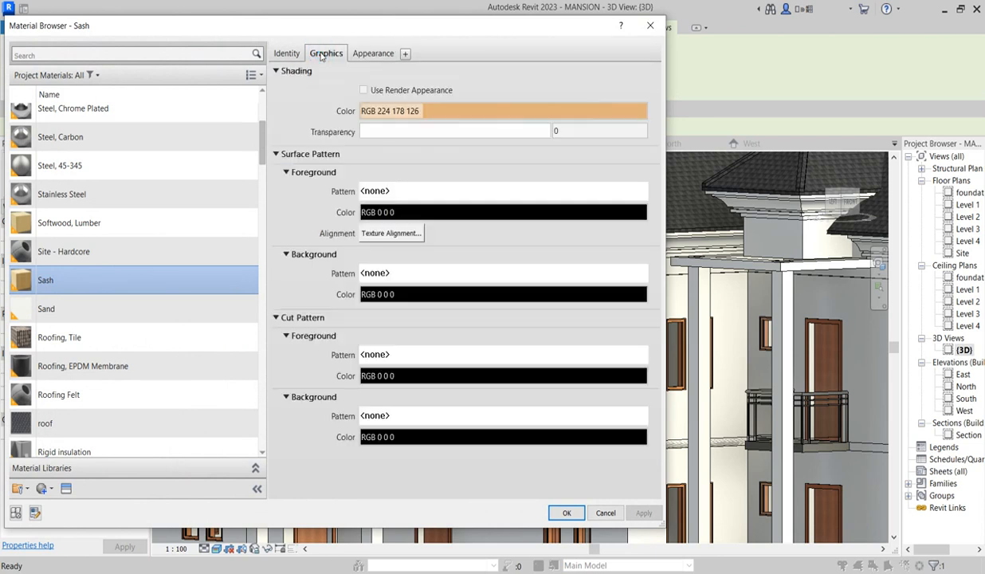
{"action": "left_click", "coordinate": [365, 90]}
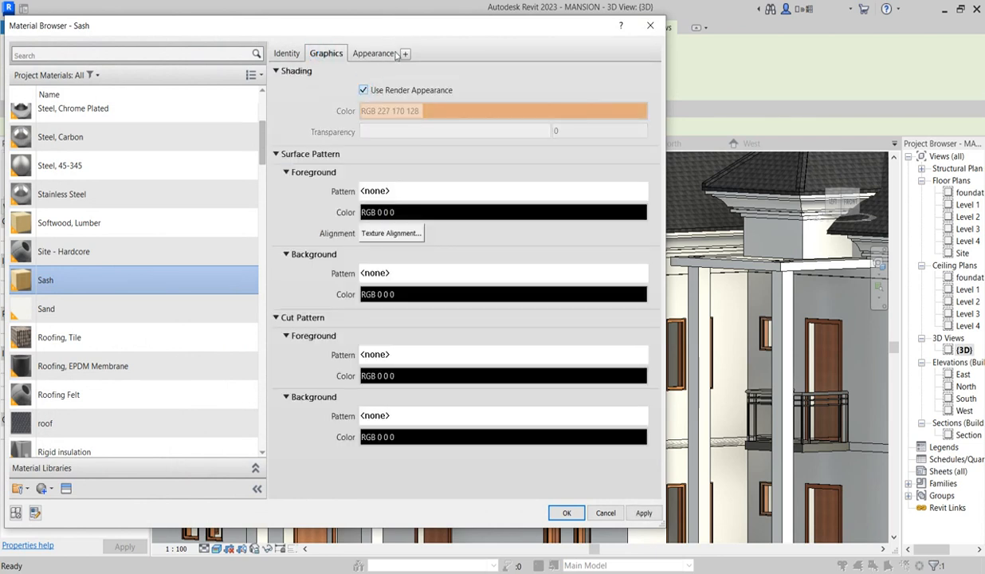
- Replace the Sash material's appearance with an asset from the Appearance Library's Ceramic: Porcelain category and accept the window type changes
{"action": "left_click", "coordinate": [373, 54]}
{"action": "left_click", "coordinate": [618, 71]}
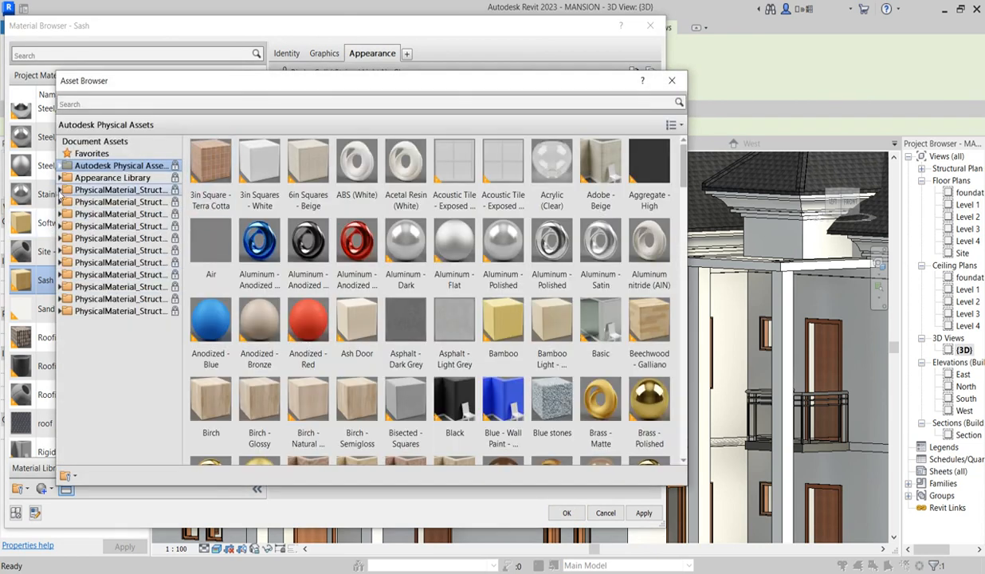
{"action": "left_click", "coordinate": [61, 179]}
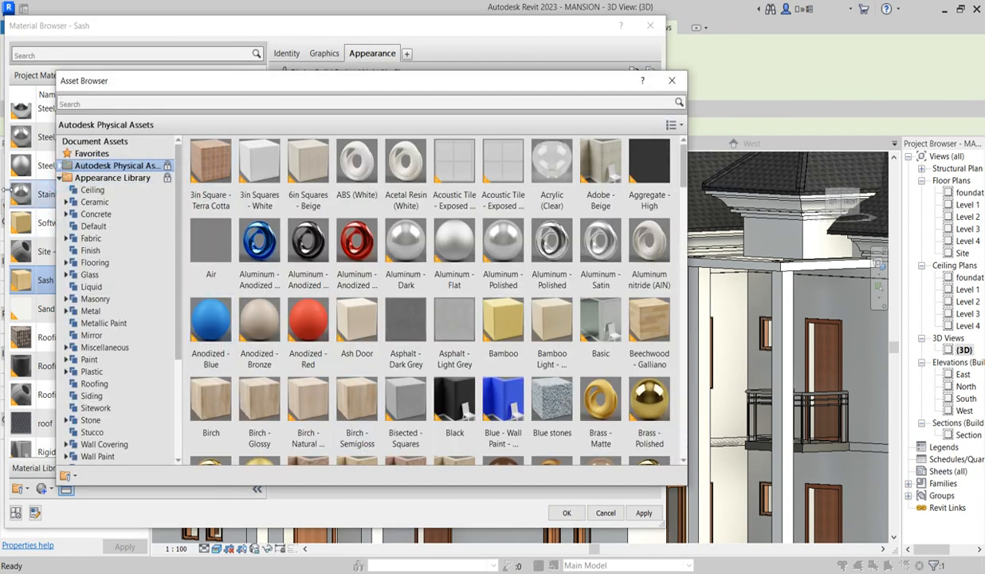
{"action": "left_click", "coordinate": [68, 203]}
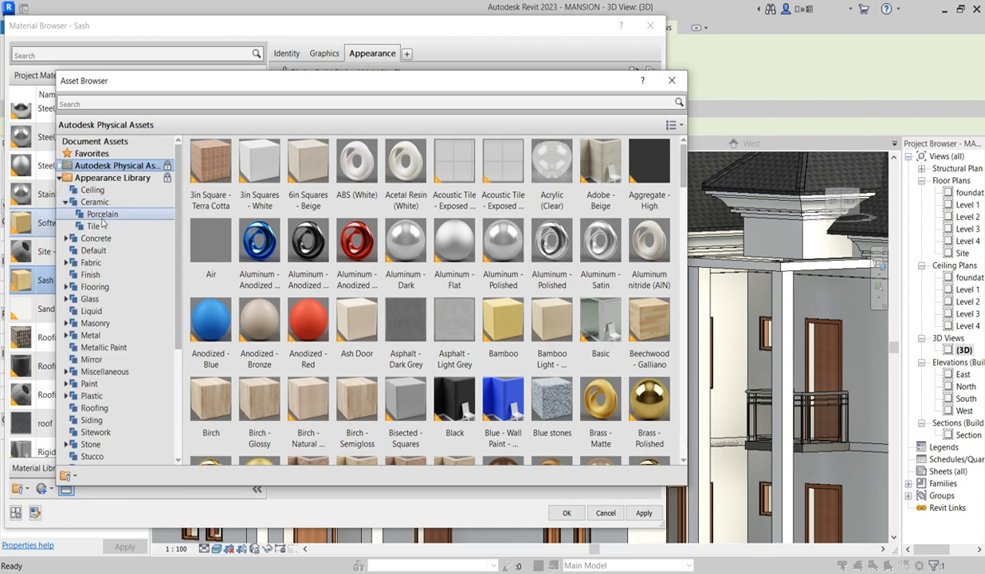
{"action": "left_click", "coordinate": [102, 216]}
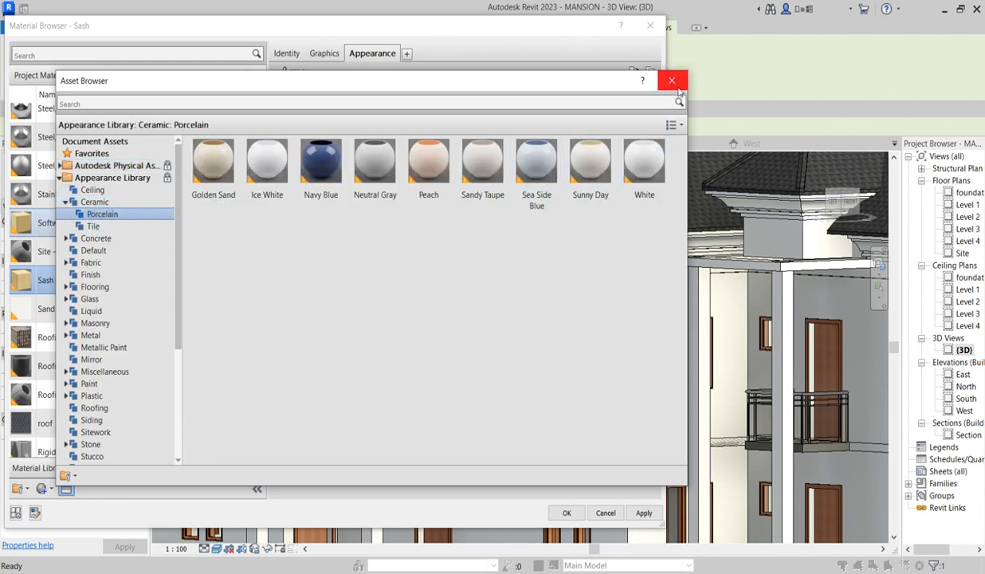
{"action": "left_click", "coordinate": [676, 86]}
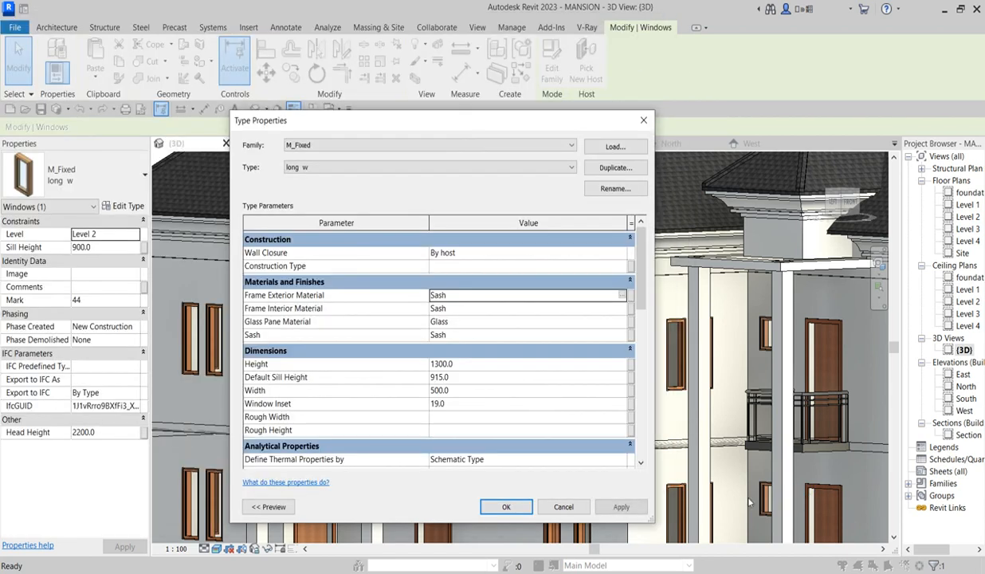
{"action": "left_click", "coordinate": [505, 507]}
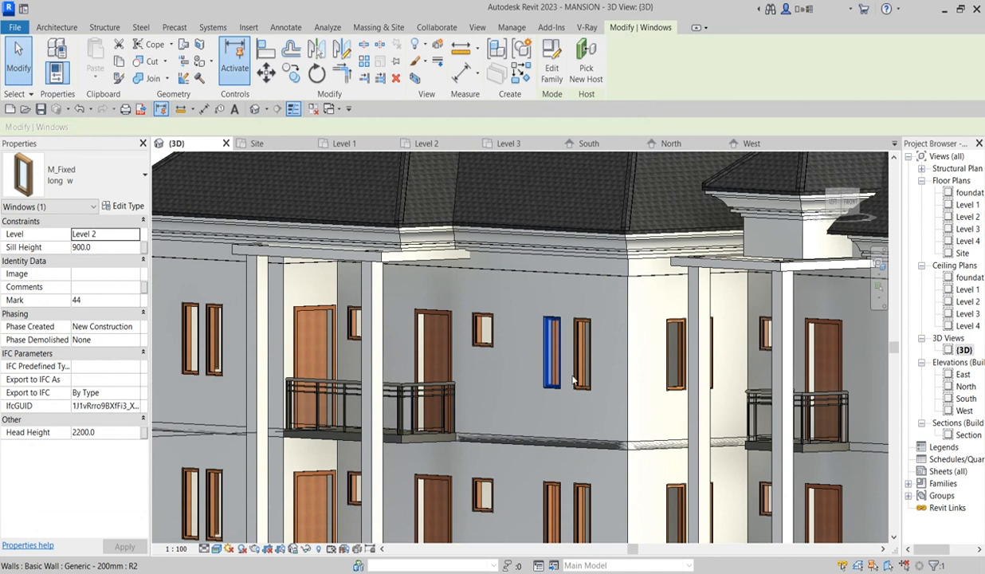
{"action": "scroll", "coordinate": [513, 415], "scroll_direction": "up", "scroll_amount": 1}
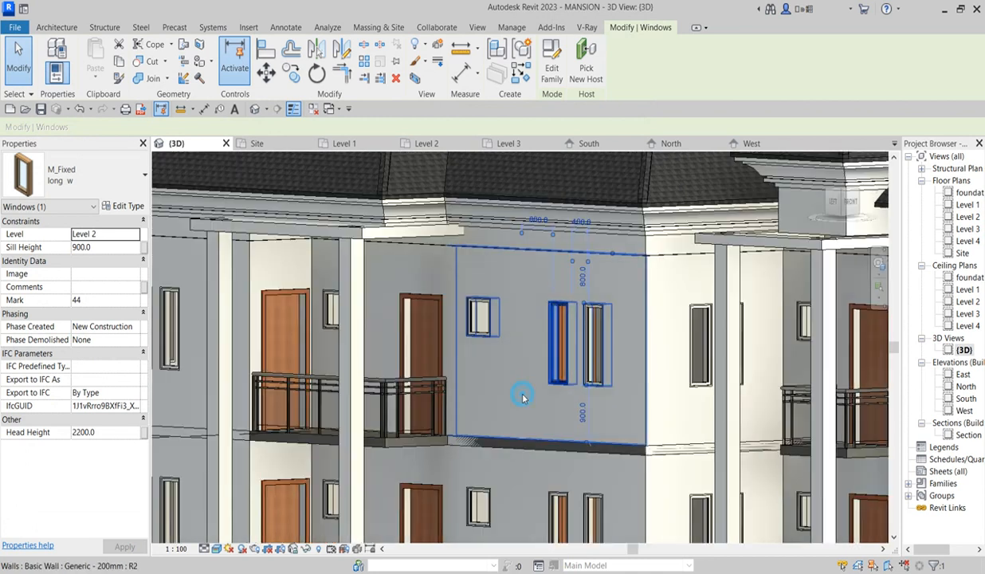
{"action": "left_click", "coordinate": [524, 398]}
- Set the frame material of the M_Single-Flush 0915 x 2134mm balcony door type to facial(1)
{"action": "scroll", "coordinate": [526, 405], "scroll_direction": "down", "scroll_amount": 2}
{"action": "scroll", "coordinate": [526, 405], "scroll_direction": "down", "scroll_amount": 2}
{"action": "scroll", "coordinate": [481, 360], "scroll_direction": "up", "scroll_amount": 5}
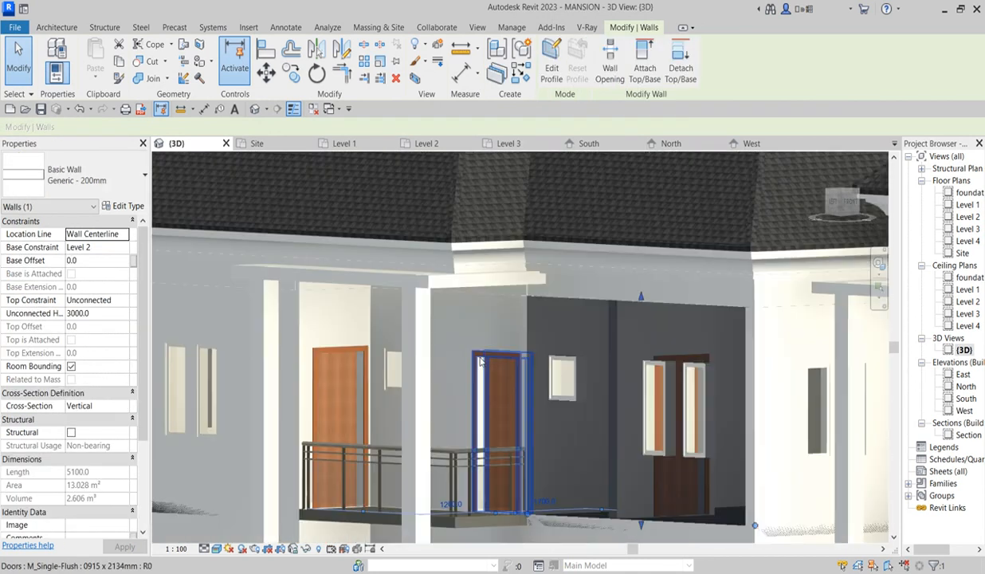
{"action": "left_click", "coordinate": [481, 360]}
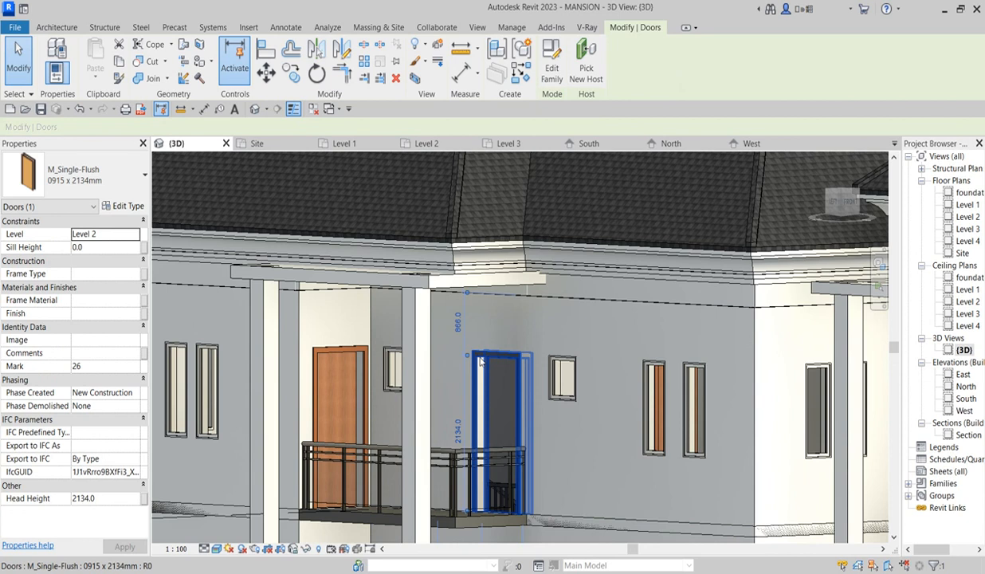
{"action": "left_click", "coordinate": [135, 205]}
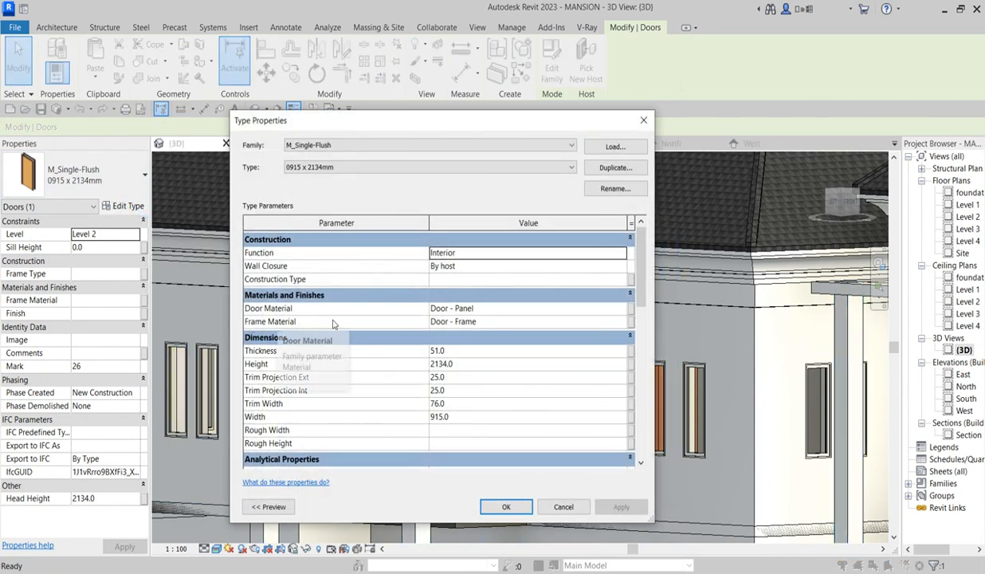
{"action": "left_click", "coordinate": [624, 324]}
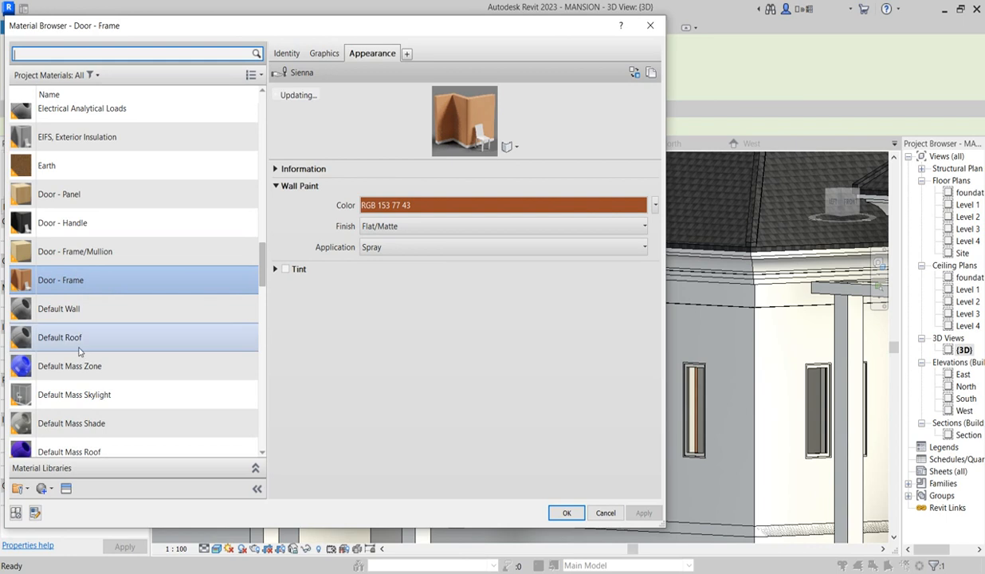
{"action": "left_click", "coordinate": [94, 281]}
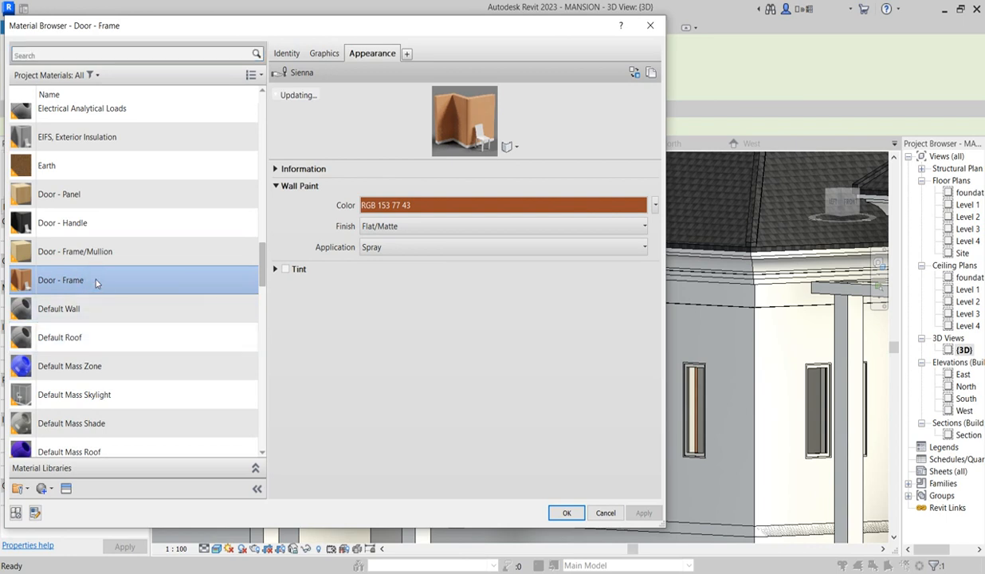
{"action": "key", "text": "f"}
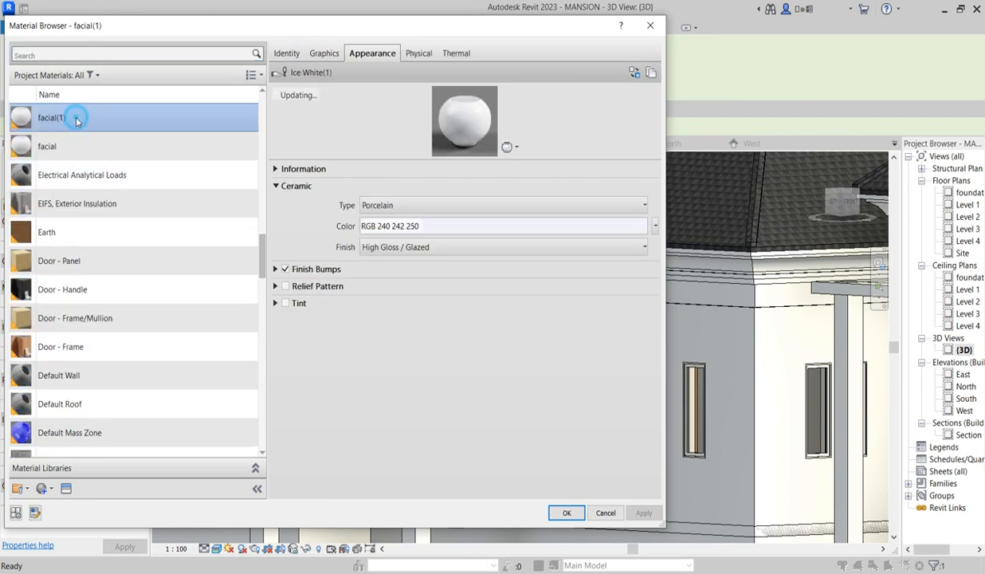
{"action": "left_click", "coordinate": [569, 513]}
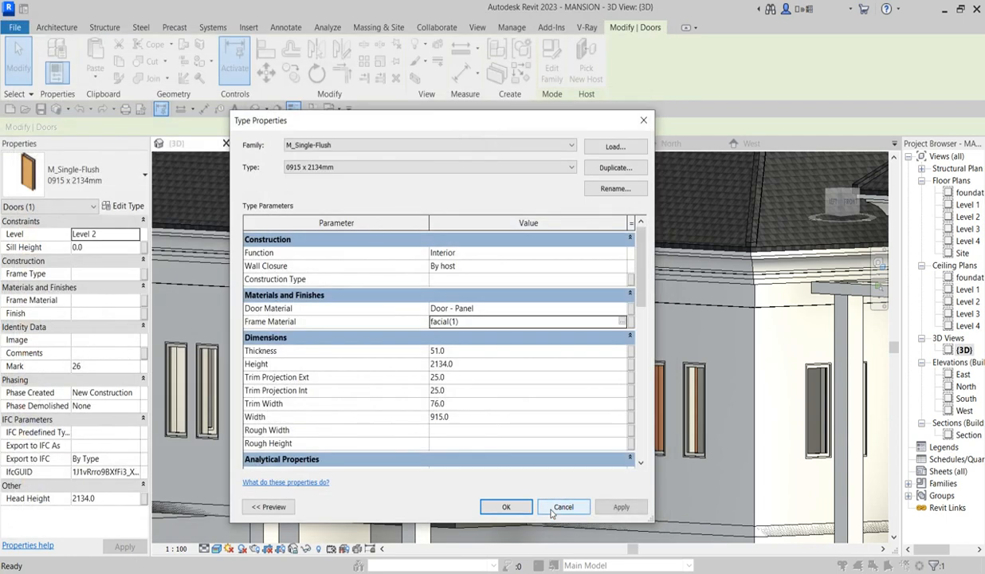
{"action": "left_click", "coordinate": [507, 510]}
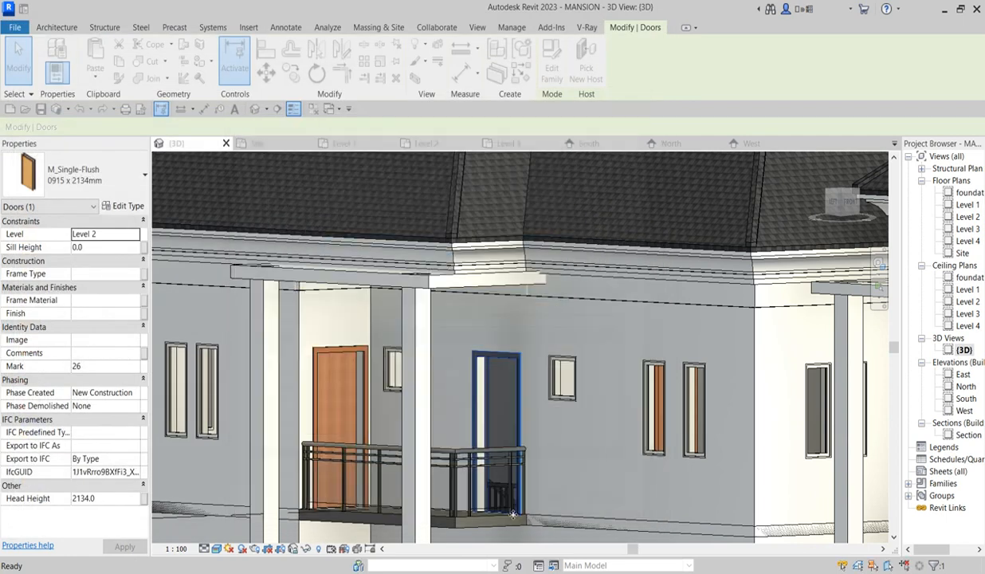
- Clear the selection and examine the mansion's facade, porches and roof in 3D with the new column, window and door materials
{"action": "left_click", "coordinate": [598, 495]}
{"action": "scroll", "coordinate": [599, 495], "scroll_direction": "down", "scroll_amount": 10}
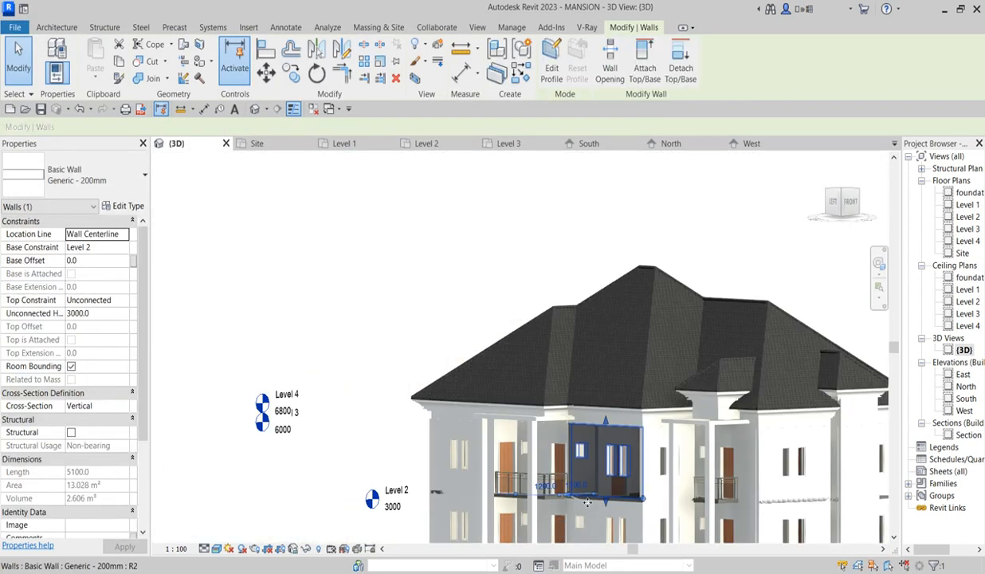
{"action": "scroll", "coordinate": [537, 489], "scroll_direction": "up", "scroll_amount": 10}
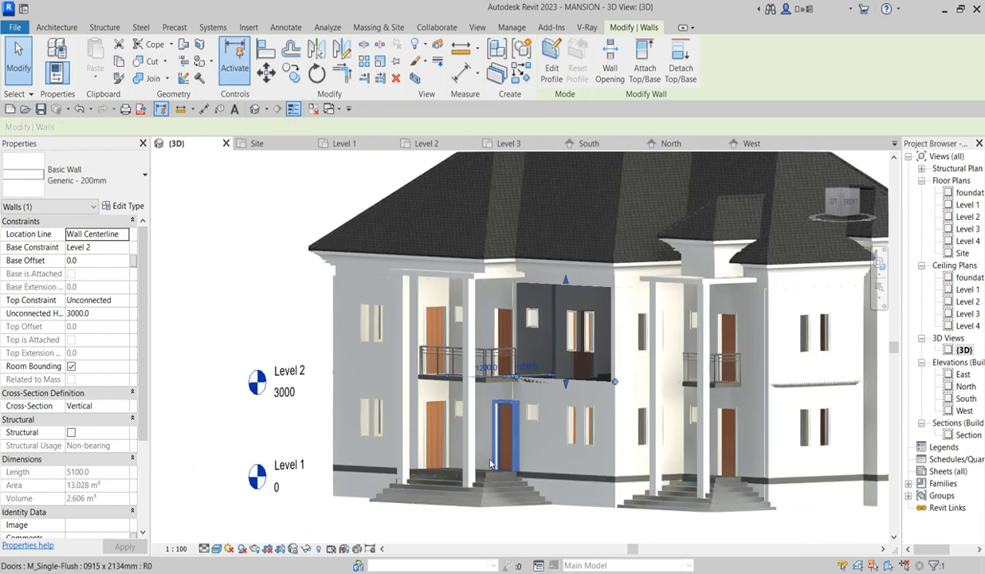
{"action": "scroll", "coordinate": [536, 371], "scroll_direction": "down", "scroll_amount": 8}
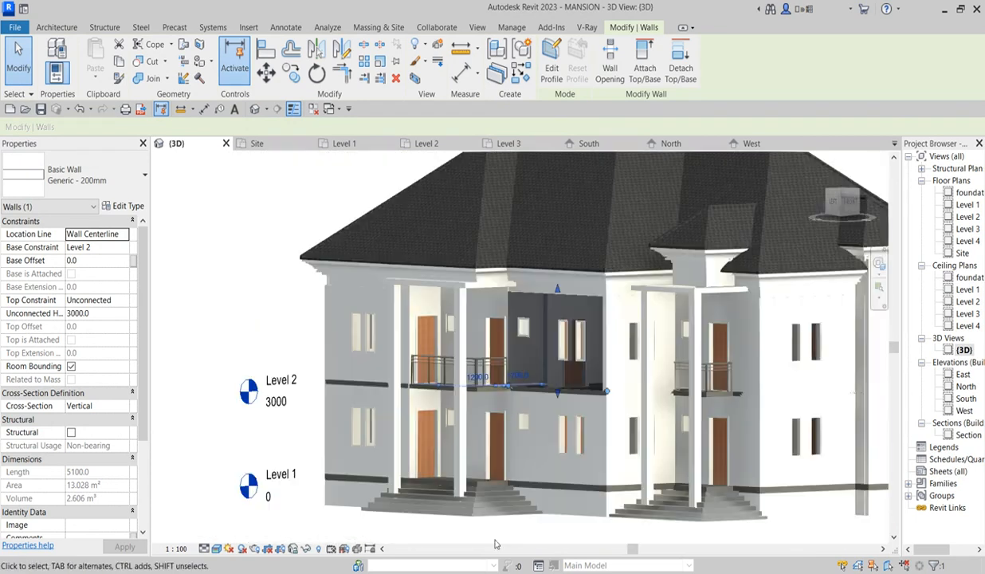
{"action": "scroll", "coordinate": [581, 505], "scroll_direction": "down", "scroll_amount": 6}
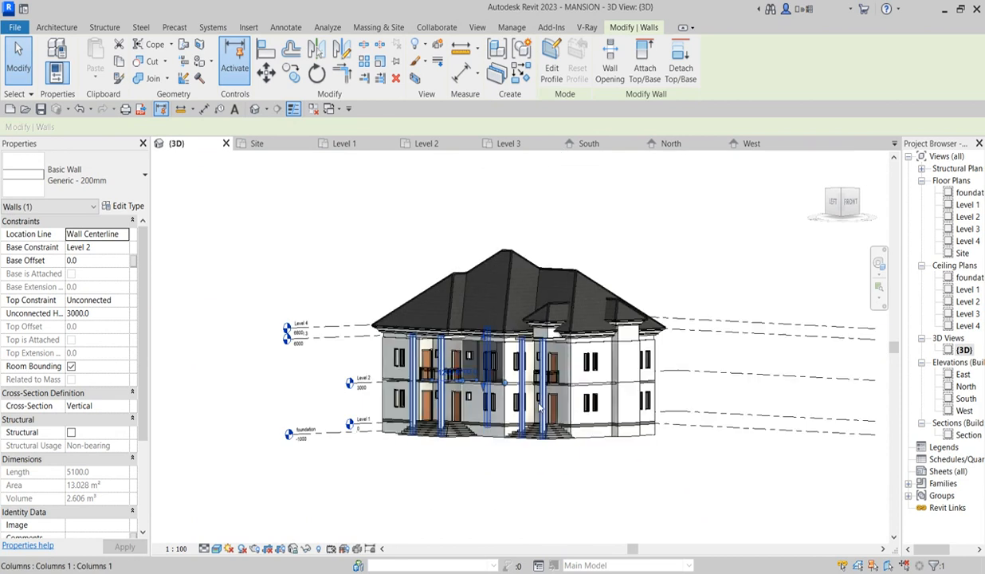
{"action": "left_click", "coordinate": [627, 224]}
{"action": "scroll", "coordinate": [526, 453], "scroll_direction": "up", "scroll_amount": 6}
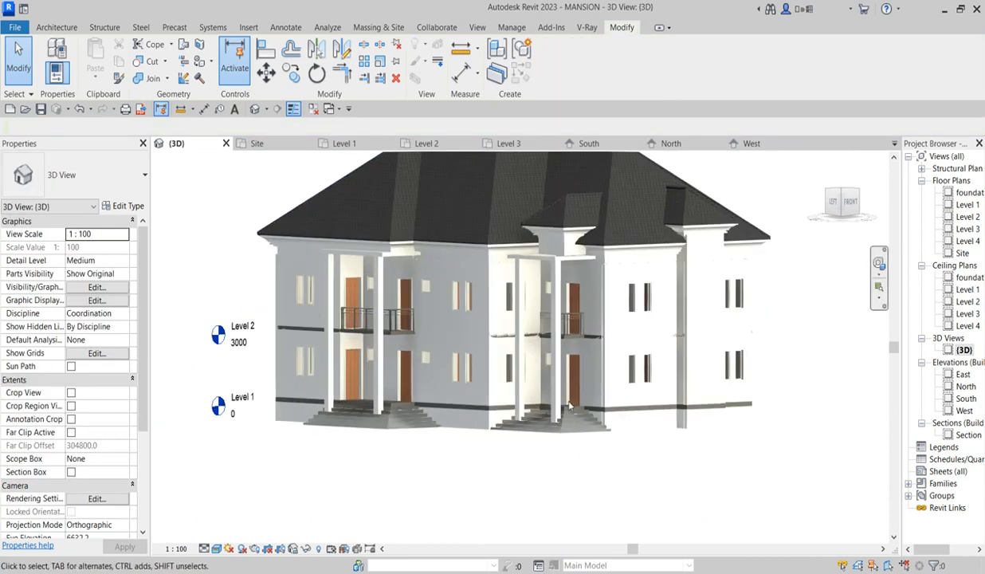
{"action": "scroll", "coordinate": [659, 431], "scroll_direction": "down", "scroll_amount": 6}
{"action": "scroll", "coordinate": [638, 319], "scroll_direction": "up", "scroll_amount": 8}
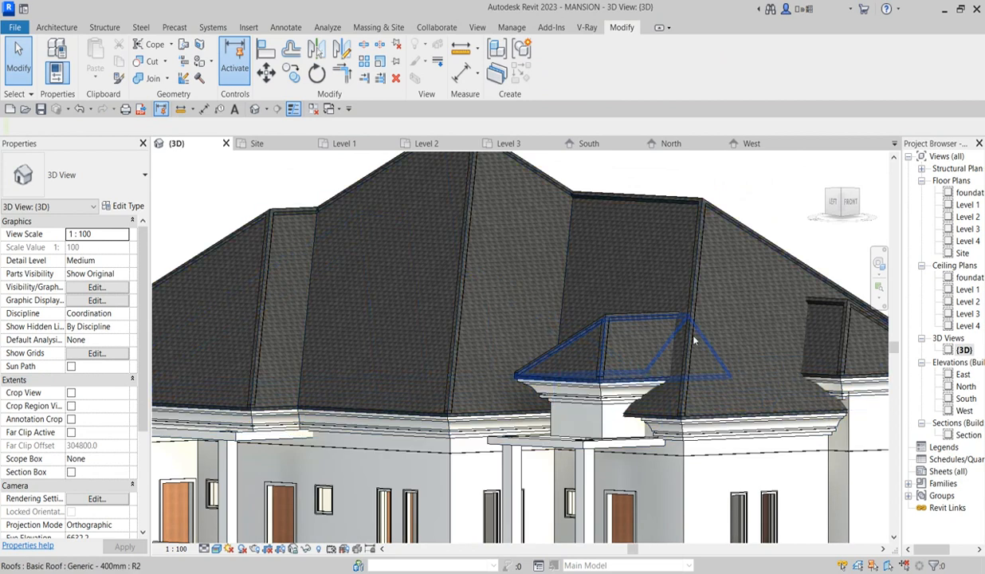
{"action": "scroll", "coordinate": [502, 327], "scroll_direction": "down", "scroll_amount": 5}
{"action": "scroll", "coordinate": [489, 358], "scroll_direction": "up", "scroll_amount": 7}
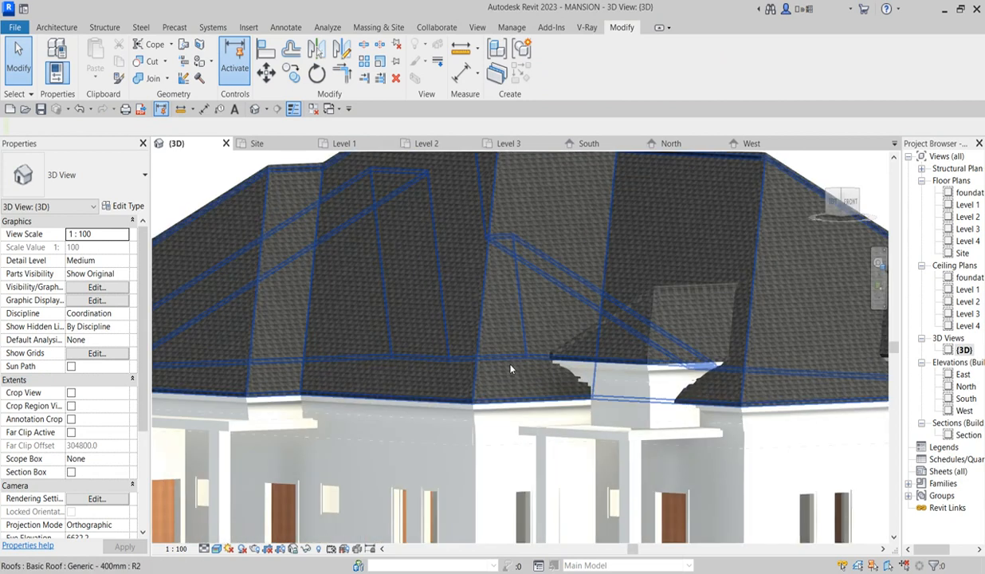
- Open the South elevation and examine the roof, eaves and upper walls
{"action": "double_click", "coordinate": [966, 397]}
{"action": "scroll", "coordinate": [526, 365], "scroll_direction": "up", "scroll_amount": 4}
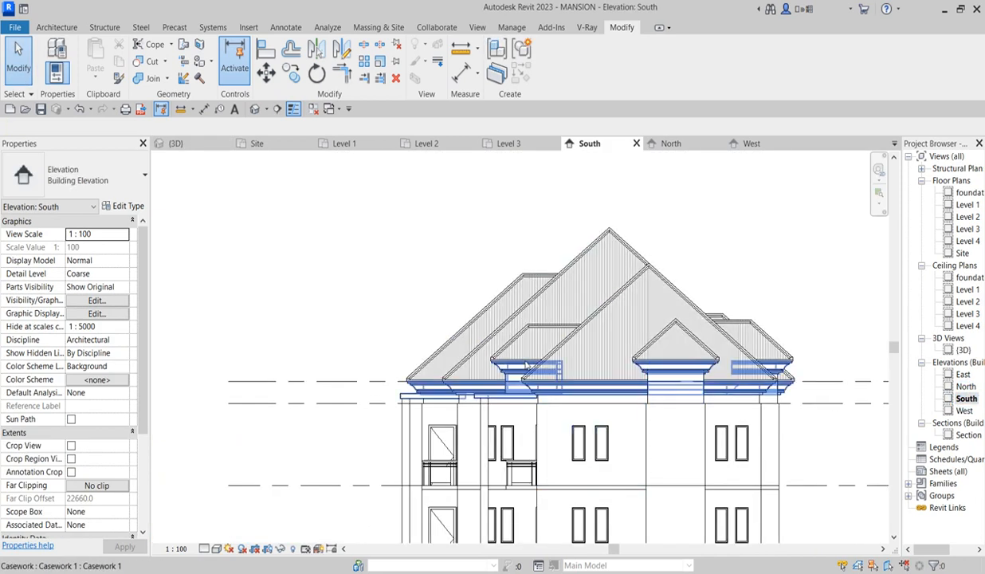
{"action": "scroll", "coordinate": [526, 365], "scroll_direction": "down", "scroll_amount": 3}
{"action": "scroll", "coordinate": [666, 376], "scroll_direction": "up", "scroll_amount": 5}
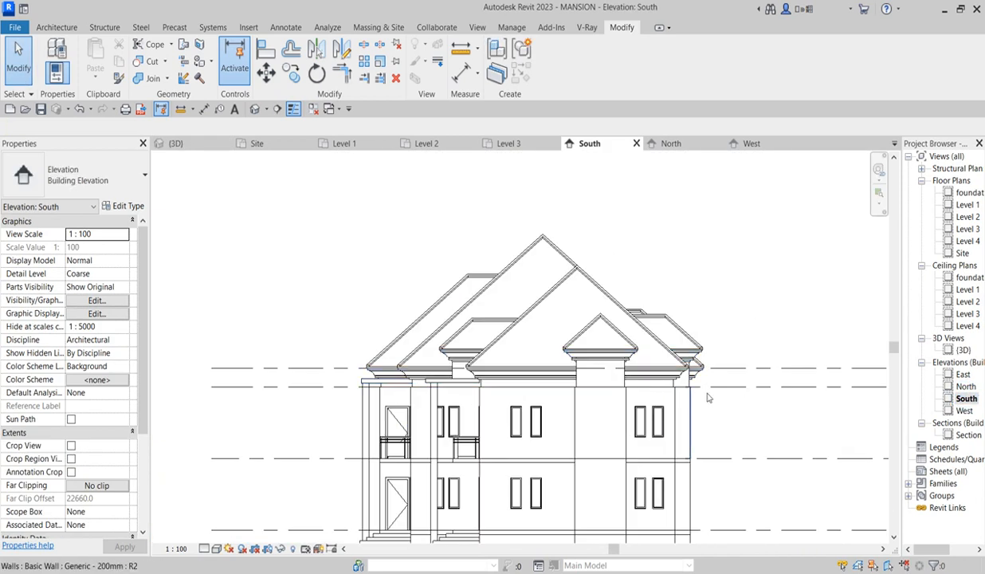
- Examine the roof slopes, dormer roof junctions, fascia mouldings and windows closely in the South elevation
{"action": "scroll", "coordinate": [686, 351], "scroll_direction": "down", "scroll_amount": 2}
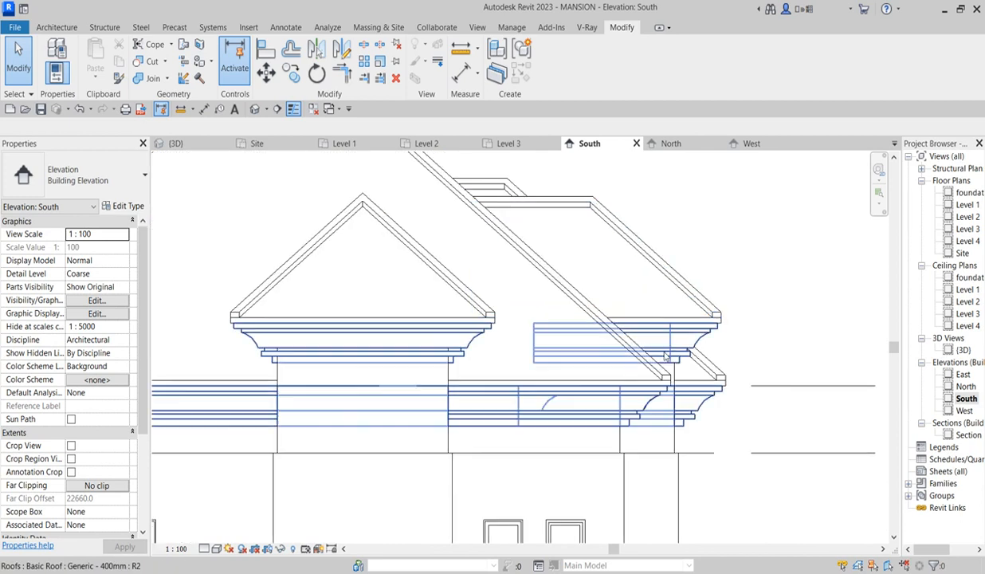
{"action": "scroll", "coordinate": [486, 346], "scroll_direction": "up", "scroll_amount": 5}
{"action": "scroll", "coordinate": [486, 346], "scroll_direction": "down", "scroll_amount": 4}
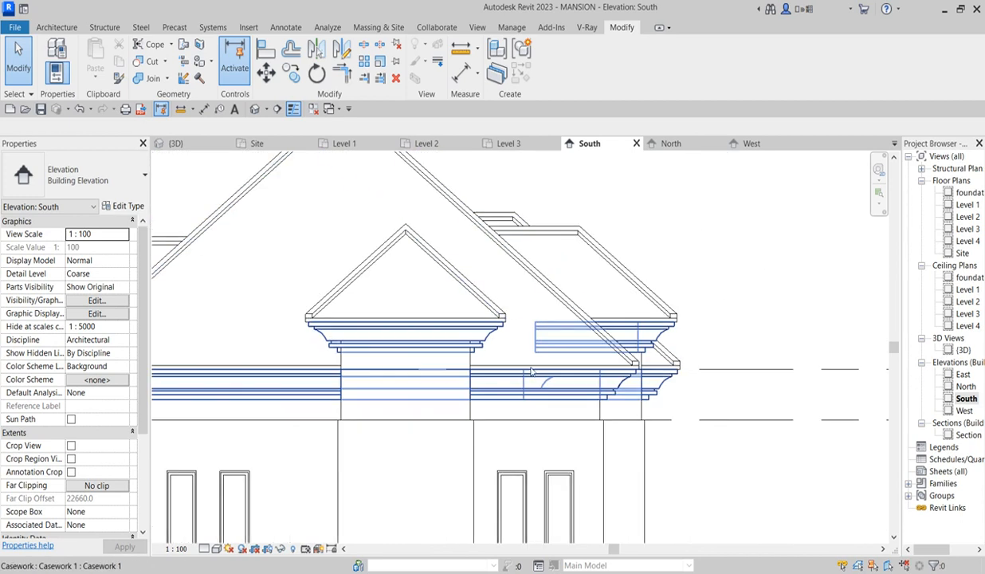
{"action": "scroll", "coordinate": [559, 339], "scroll_direction": "down", "scroll_amount": 3}
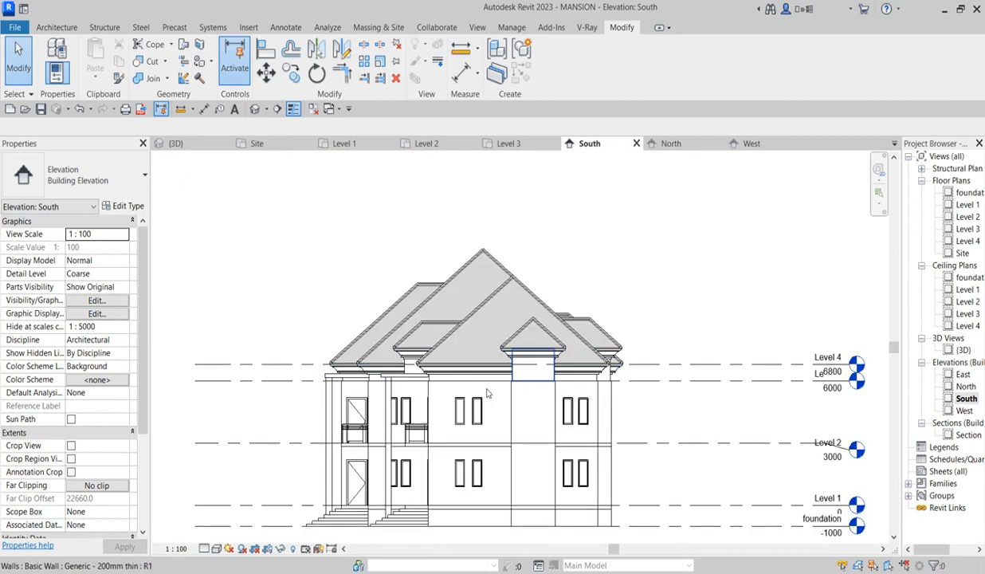
{"action": "scroll", "coordinate": [478, 268], "scroll_direction": "up", "scroll_amount": 5}
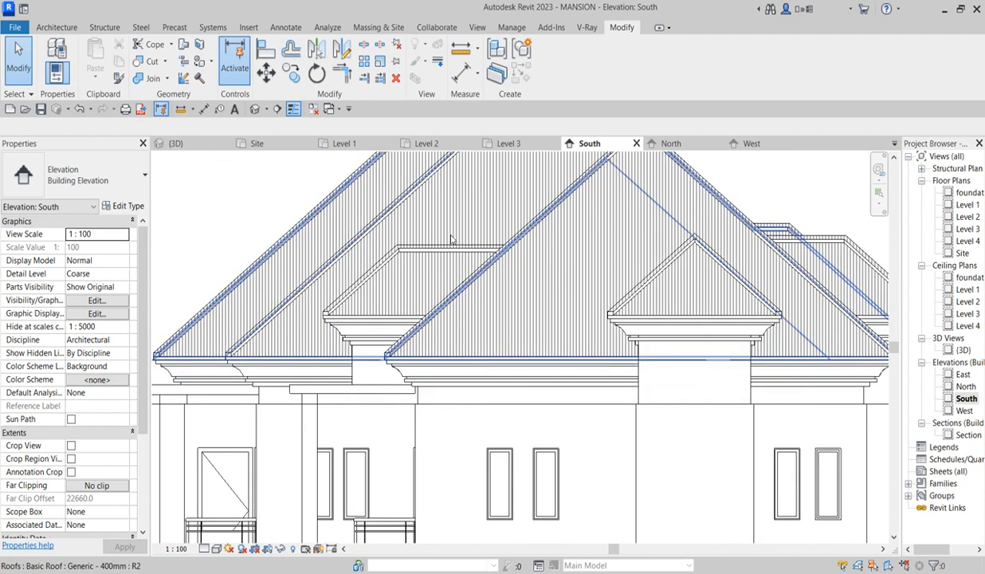
{"action": "scroll", "coordinate": [454, 239], "scroll_direction": "up", "scroll_amount": 4}
{"action": "scroll", "coordinate": [555, 356], "scroll_direction": "down", "scroll_amount": 2}
{"action": "scroll", "coordinate": [336, 408], "scroll_direction": "up", "scroll_amount": 2}
{"action": "scroll", "coordinate": [534, 308], "scroll_direction": "down", "scroll_amount": 4}
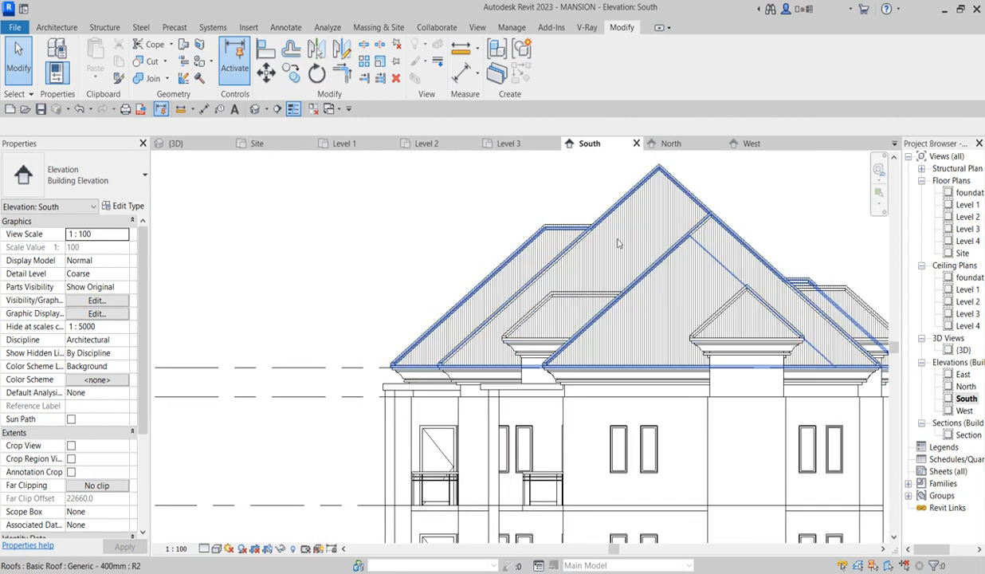
{"action": "scroll", "coordinate": [585, 227], "scroll_direction": "up", "scroll_amount": 3}
{"action": "scroll", "coordinate": [546, 218], "scroll_direction": "down", "scroll_amount": 4}
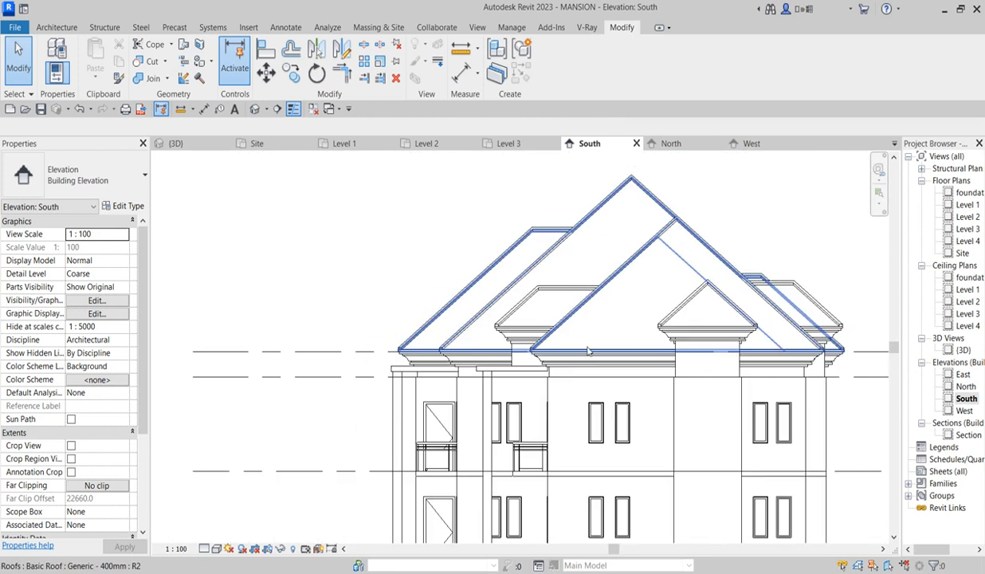
{"action": "scroll", "coordinate": [610, 379], "scroll_direction": "up", "scroll_amount": 3}
{"action": "scroll", "coordinate": [610, 379], "scroll_direction": "up", "scroll_amount": 3}
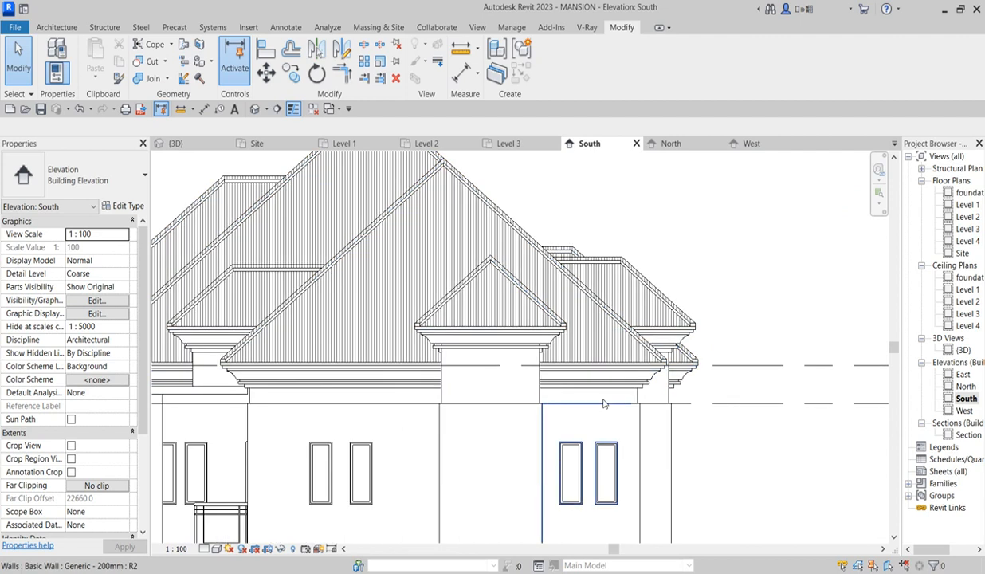
{"action": "scroll", "coordinate": [539, 403], "scroll_direction": "down", "scroll_amount": 4}
{"action": "scroll", "coordinate": [530, 394], "scroll_direction": "up", "scroll_amount": 3}
{"action": "scroll", "coordinate": [500, 354], "scroll_direction": "down", "scroll_amount": 4}
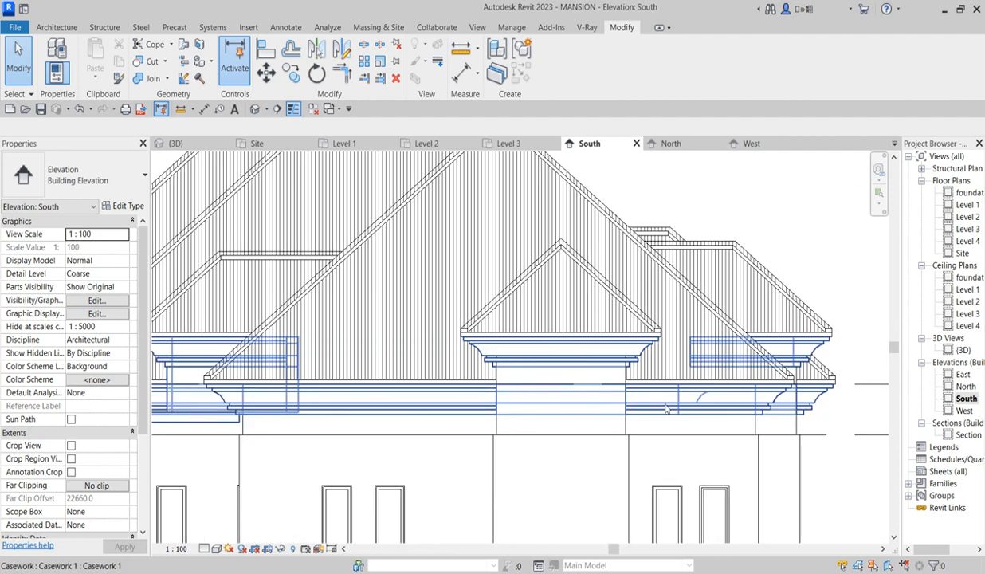
{"action": "scroll", "coordinate": [438, 465], "scroll_direction": "down", "scroll_amount": 2}
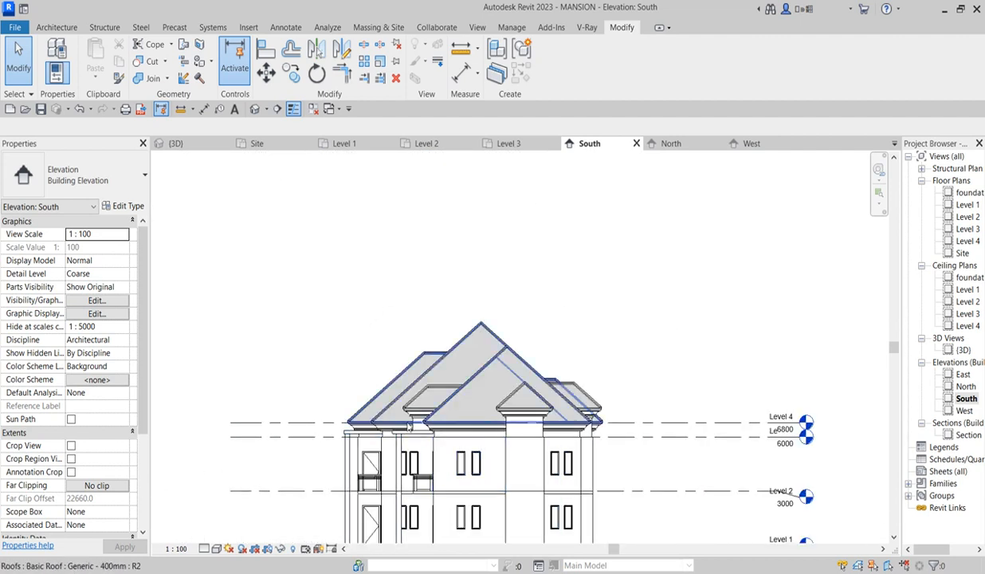
{"action": "scroll", "coordinate": [438, 465], "scroll_direction": "down", "scroll_amount": 3}
{"action": "scroll", "coordinate": [610, 409], "scroll_direction": "up", "scroll_amount": 2}
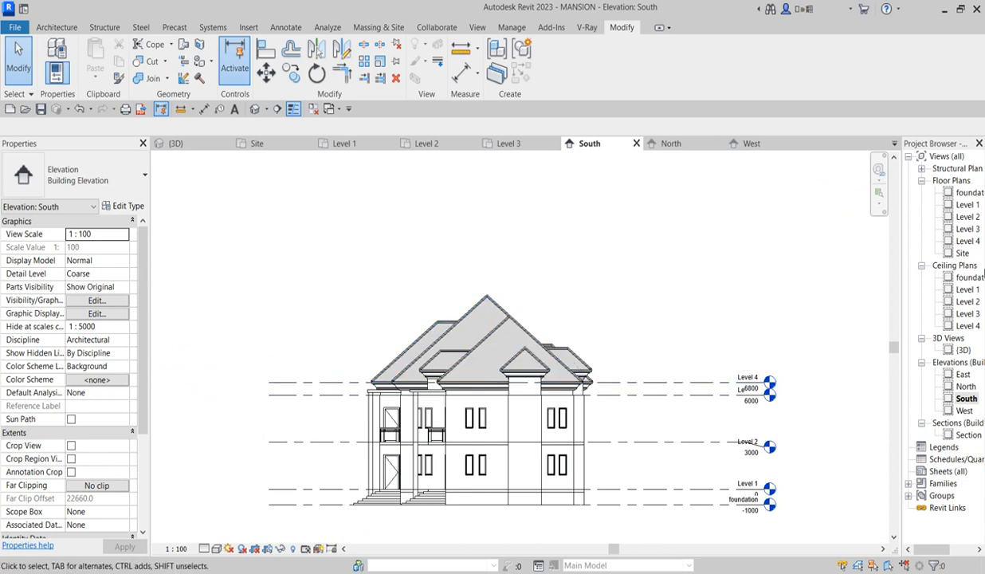
- Open the Site floor plan and join the small dormer roof on the east side to the main roof with Join Geometry
{"action": "double_click", "coordinate": [963, 254]}
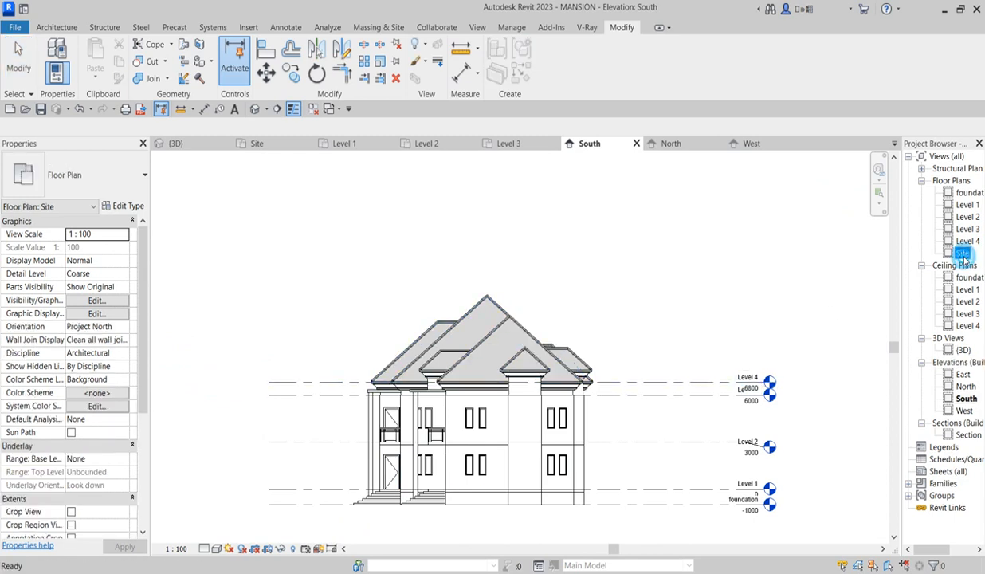
{"action": "scroll", "coordinate": [542, 359], "scroll_direction": "down", "scroll_amount": 3}
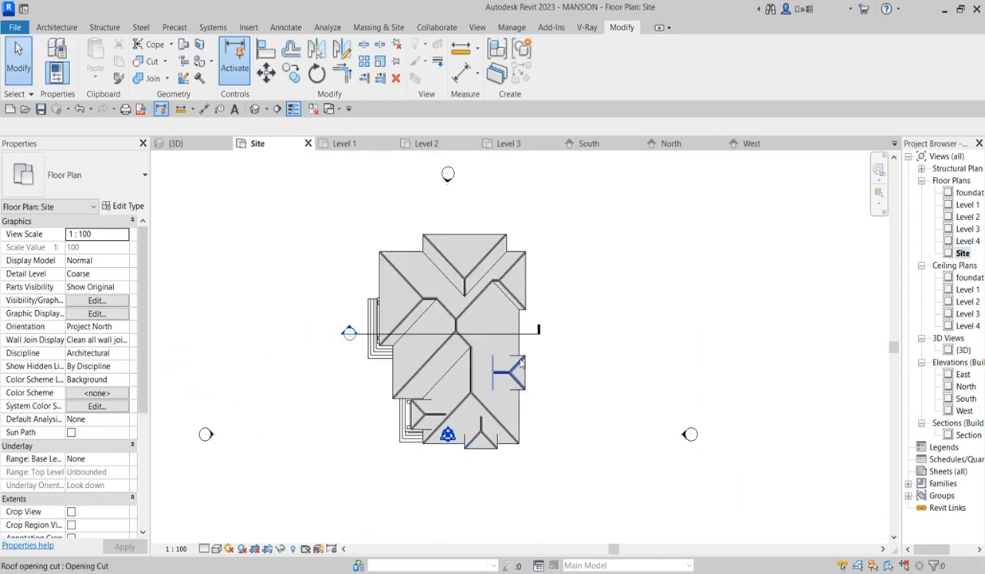
{"action": "scroll", "coordinate": [524, 381], "scroll_direction": "up", "scroll_amount": 4}
{"action": "scroll", "coordinate": [558, 403], "scroll_direction": "down", "scroll_amount": 2}
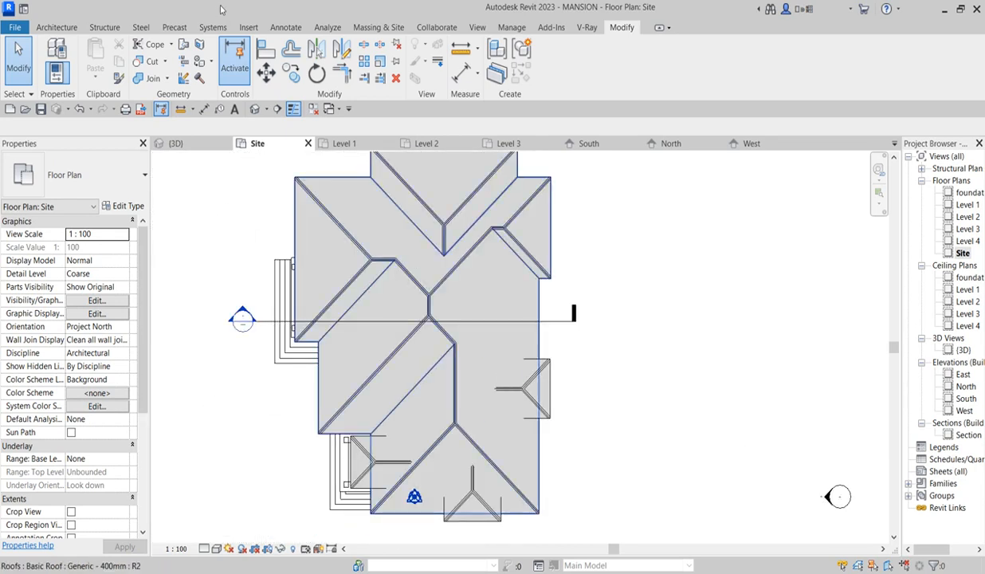
{"action": "left_click", "coordinate": [148, 78]}
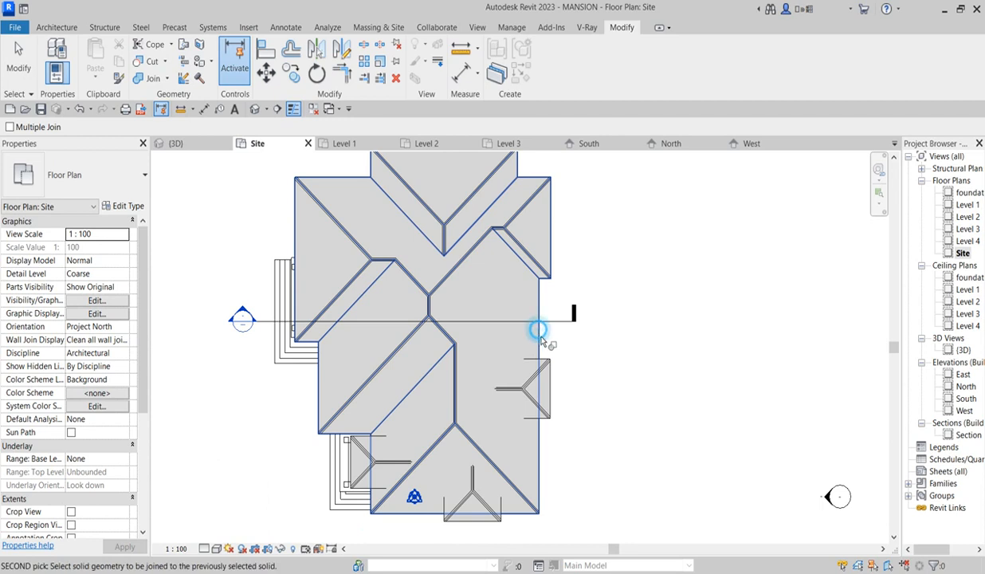
{"action": "left_click", "coordinate": [540, 336]}
{"action": "left_click", "coordinate": [548, 386]}
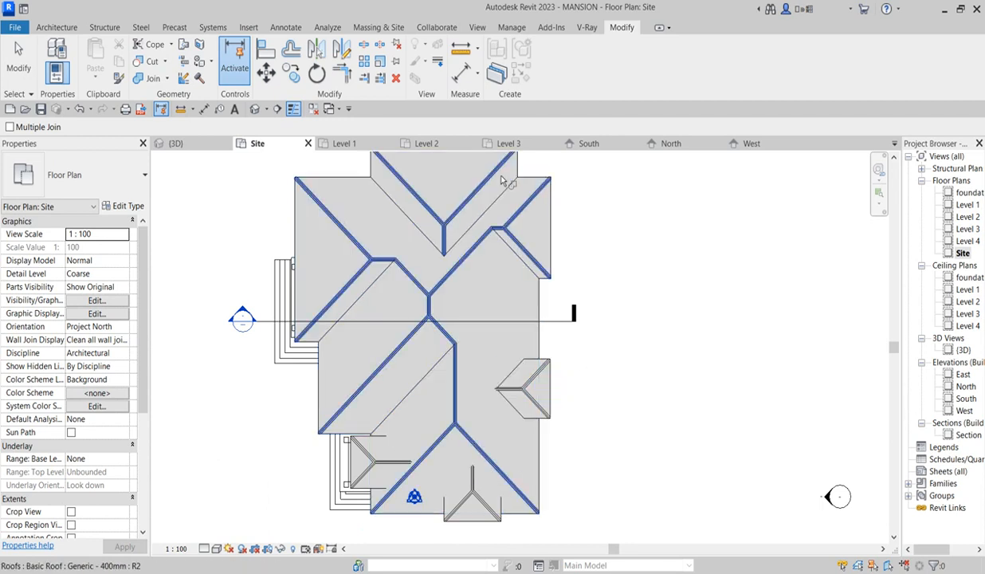
{"action": "scroll", "coordinate": [462, 489], "scroll_direction": "down", "scroll_amount": 2}
{"action": "scroll", "coordinate": [501, 356], "scroll_direction": "up", "scroll_amount": 6}
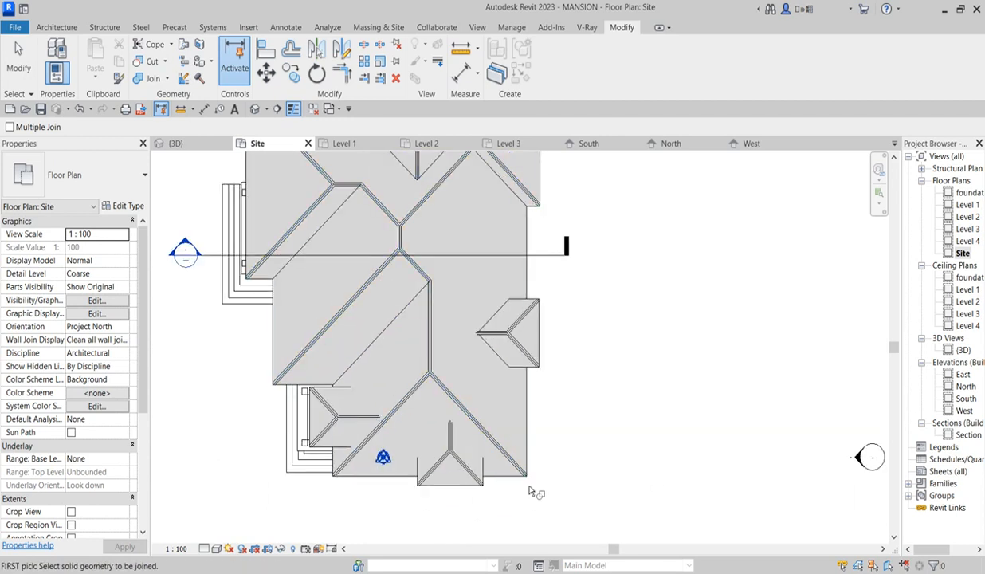
{"action": "scroll", "coordinate": [520, 274], "scroll_direction": "up", "scroll_amount": 3}
{"action": "left_click", "coordinate": [488, 272]}
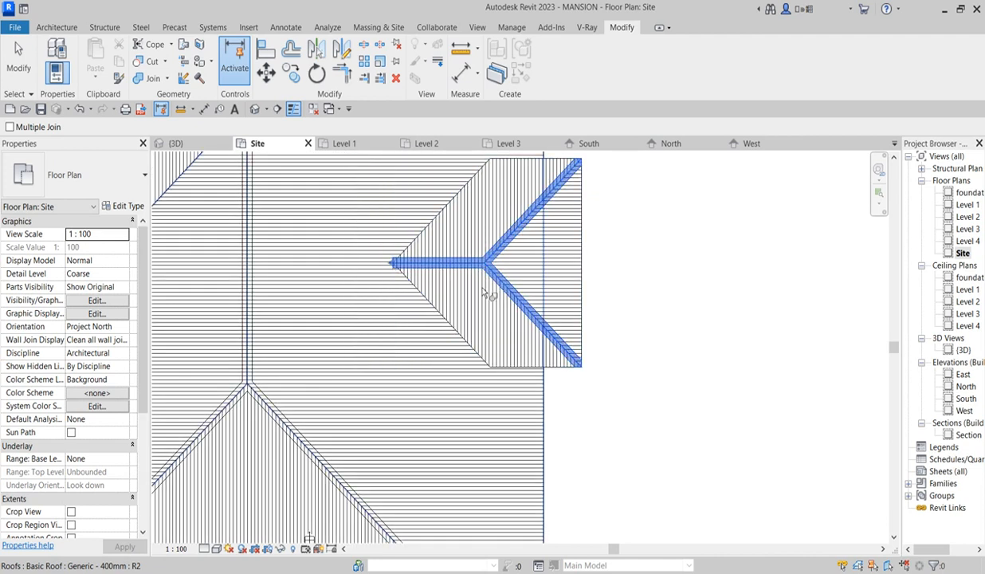
{"action": "left_click", "coordinate": [542, 437]}
{"action": "scroll", "coordinate": [605, 397], "scroll_direction": "down", "scroll_amount": 5}
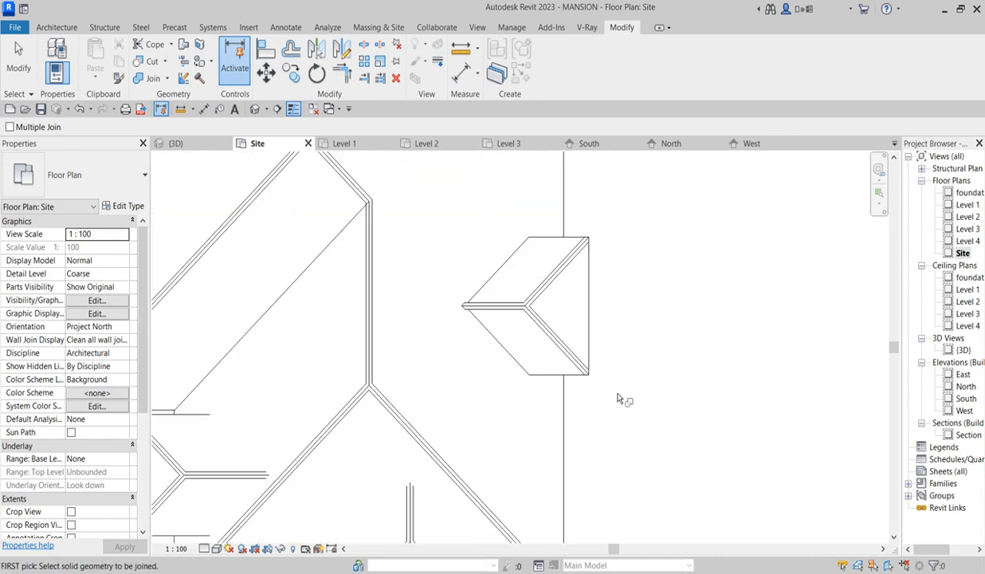
- Join the main roof to the small dormer roof on the south side
{"action": "scroll", "coordinate": [572, 449], "scroll_direction": "up", "scroll_amount": 3}
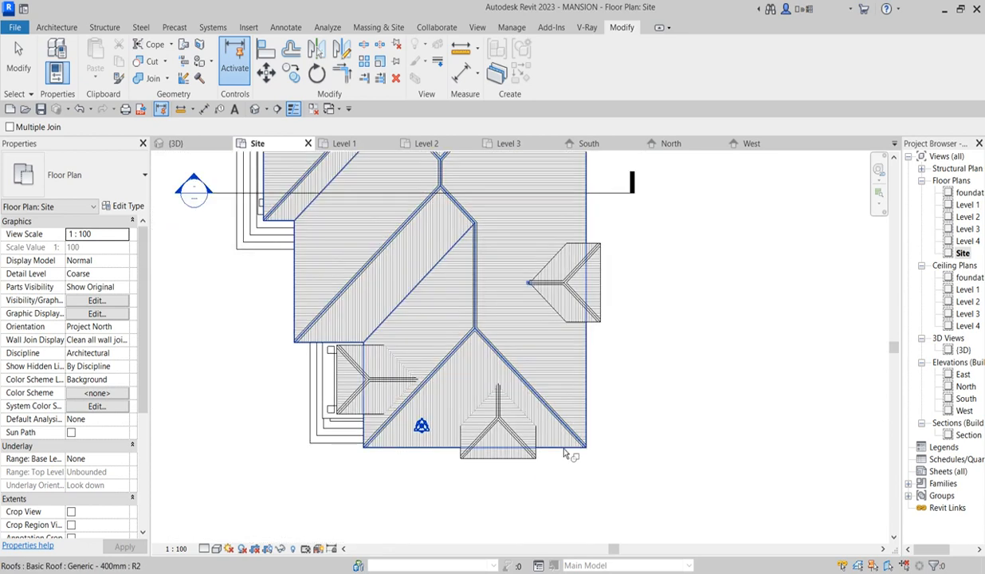
{"action": "left_click", "coordinate": [562, 447]}
{"action": "left_click", "coordinate": [518, 460]}
{"action": "scroll", "coordinate": [541, 490], "scroll_direction": "down", "scroll_amount": 3}
- Join the small roof over the southwest porch to the main roof and finish the Join command
{"action": "scroll", "coordinate": [416, 351], "scroll_direction": "up", "scroll_amount": 3}
{"action": "left_click", "coordinate": [413, 418]}
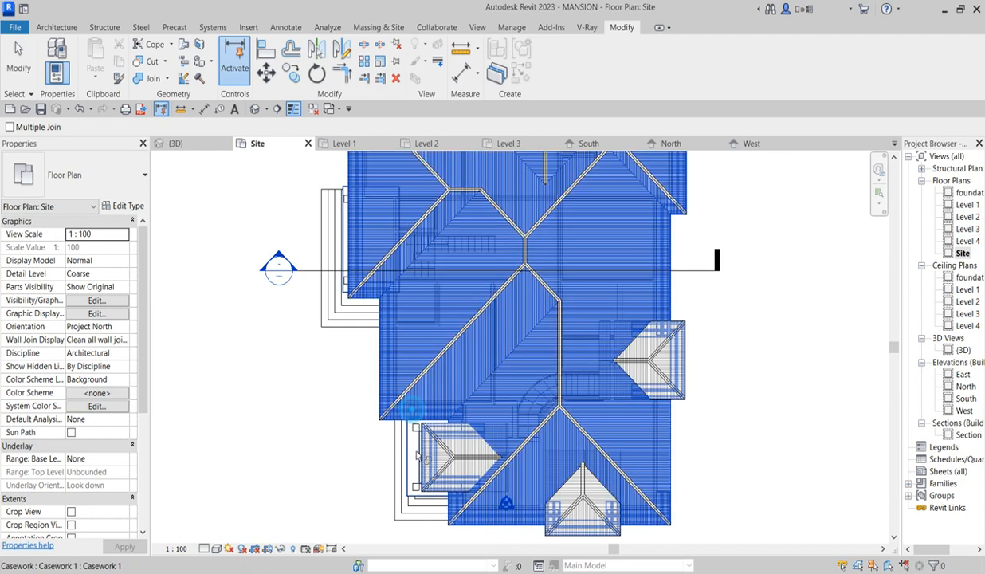
{"action": "left_click", "coordinate": [410, 437]}
{"action": "scroll", "coordinate": [412, 443], "scroll_direction": "down", "scroll_amount": 2}
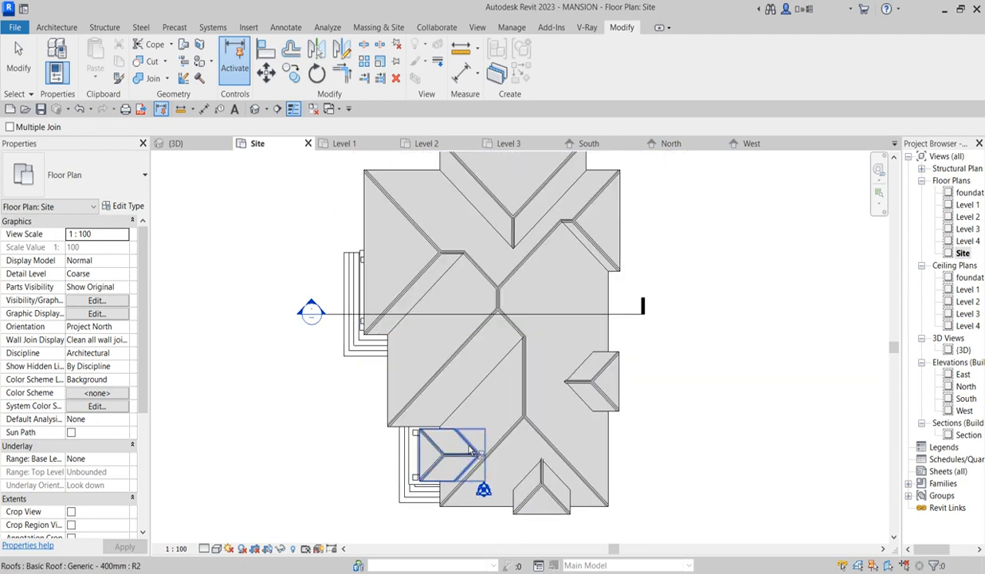
{"action": "scroll", "coordinate": [471, 453], "scroll_direction": "up", "scroll_amount": 5}
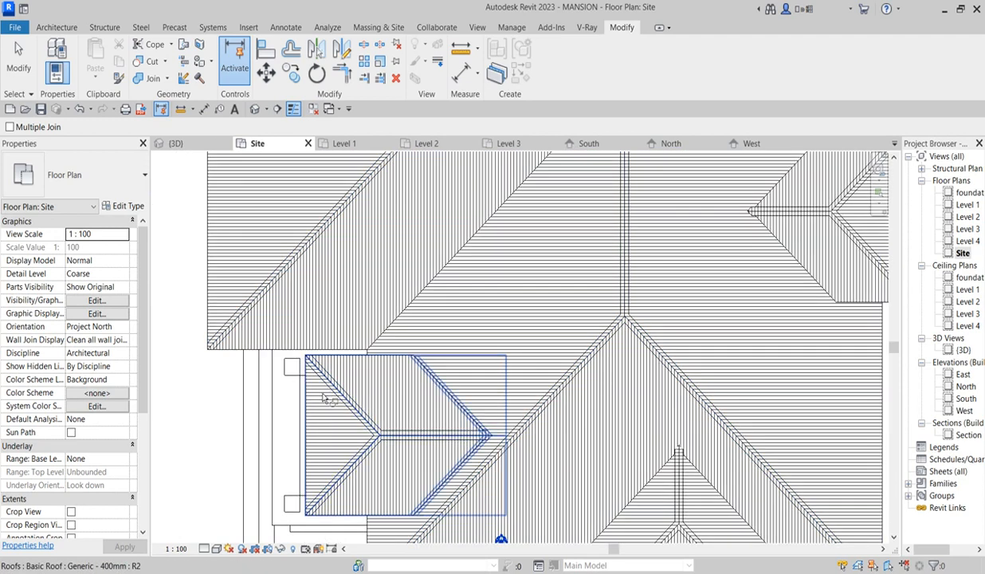
{"action": "left_click", "coordinate": [319, 398]}
{"action": "left_click", "coordinate": [295, 348]}
{"action": "scroll", "coordinate": [307, 369], "scroll_direction": "down", "scroll_amount": 3}
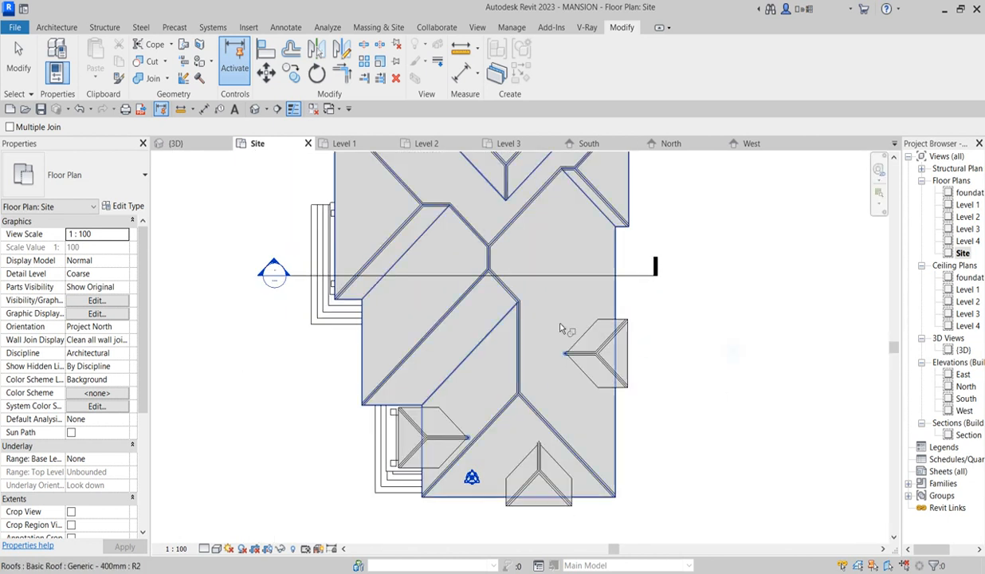
{"action": "scroll", "coordinate": [733, 351], "scroll_direction": "down", "scroll_amount": 3}
{"action": "right_click", "coordinate": [690, 318]}
{"action": "left_click", "coordinate": [690, 317]}
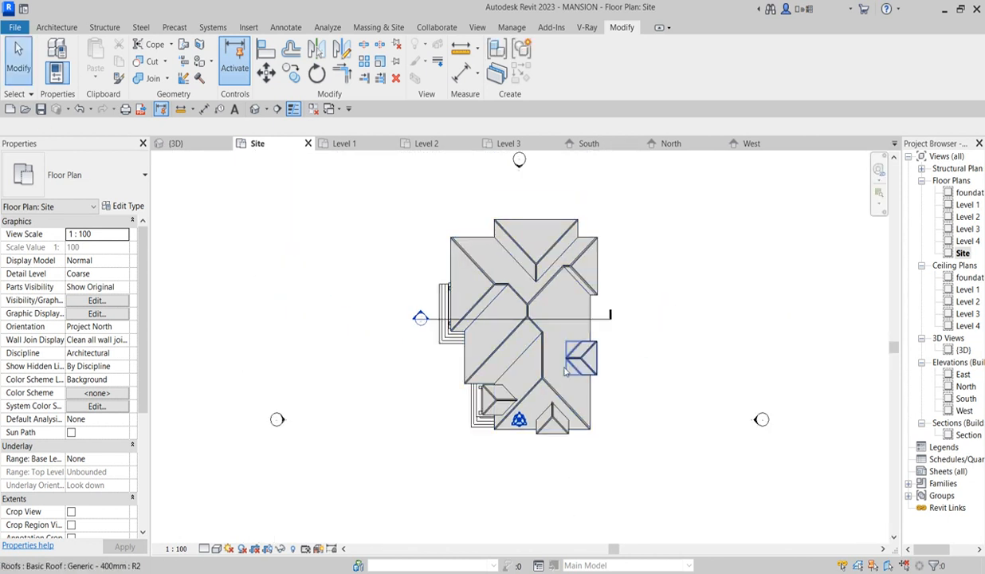
- Examine the joined dormer roofs, ridges and valleys across the whole Site plan
{"action": "scroll", "coordinate": [561, 365], "scroll_direction": "up", "scroll_amount": 3}
{"action": "scroll", "coordinate": [545, 420], "scroll_direction": "down", "scroll_amount": 2}
{"action": "scroll", "coordinate": [618, 246], "scroll_direction": "up", "scroll_amount": 2}
{"action": "scroll", "coordinate": [695, 284], "scroll_direction": "down", "scroll_amount": 2}
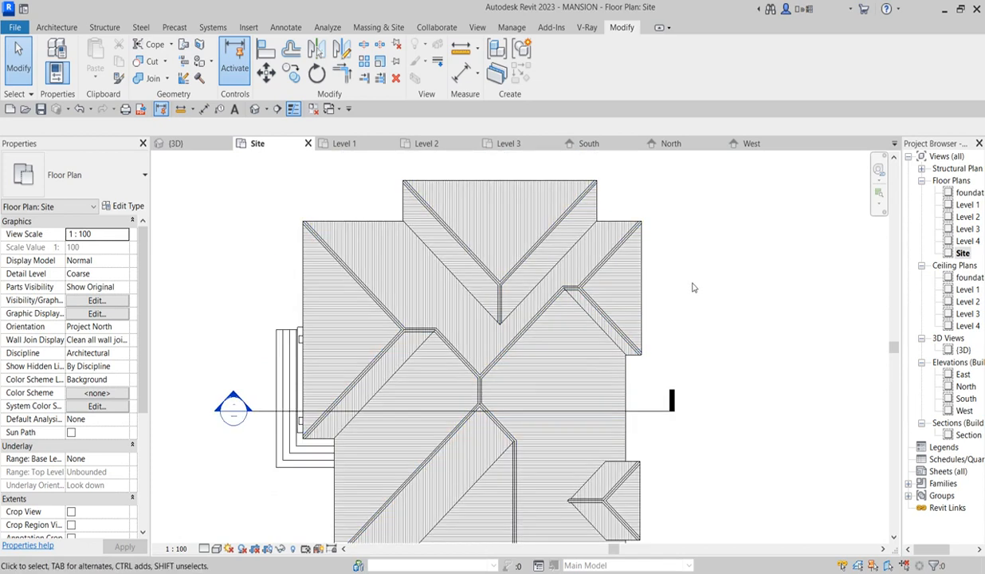
{"action": "scroll", "coordinate": [674, 484], "scroll_direction": "up", "scroll_amount": 1}
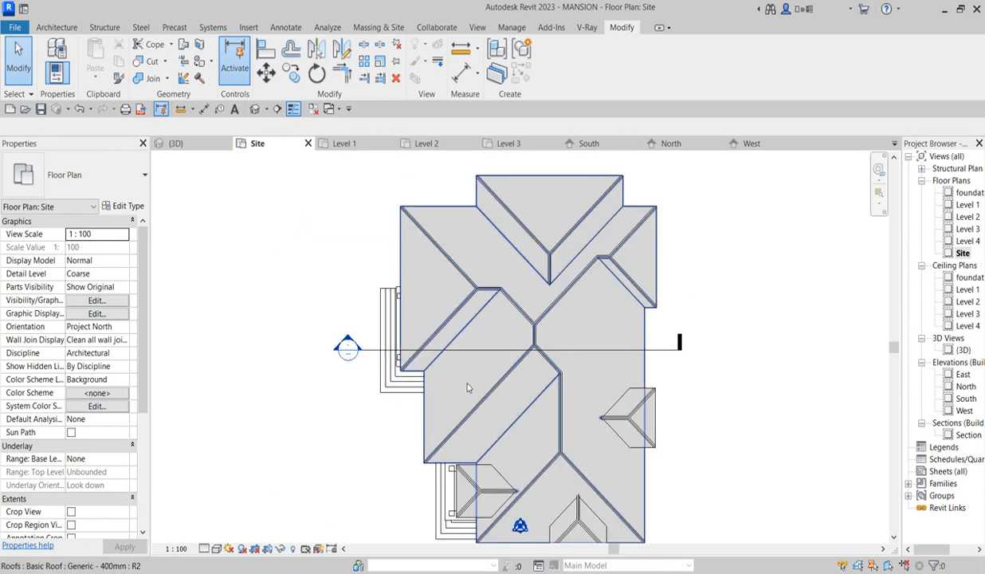
{"action": "scroll", "coordinate": [447, 350], "scroll_direction": "down", "scroll_amount": 3}
{"action": "scroll", "coordinate": [451, 327], "scroll_direction": "up", "scroll_amount": 2}
{"action": "scroll", "coordinate": [388, 185], "scroll_direction": "up", "scroll_amount": 2}
{"action": "scroll", "coordinate": [370, 203], "scroll_direction": "down", "scroll_amount": 2}
{"action": "scroll", "coordinate": [336, 208], "scroll_direction": "up", "scroll_amount": 1}
{"action": "scroll", "coordinate": [391, 272], "scroll_direction": "down", "scroll_amount": 2}
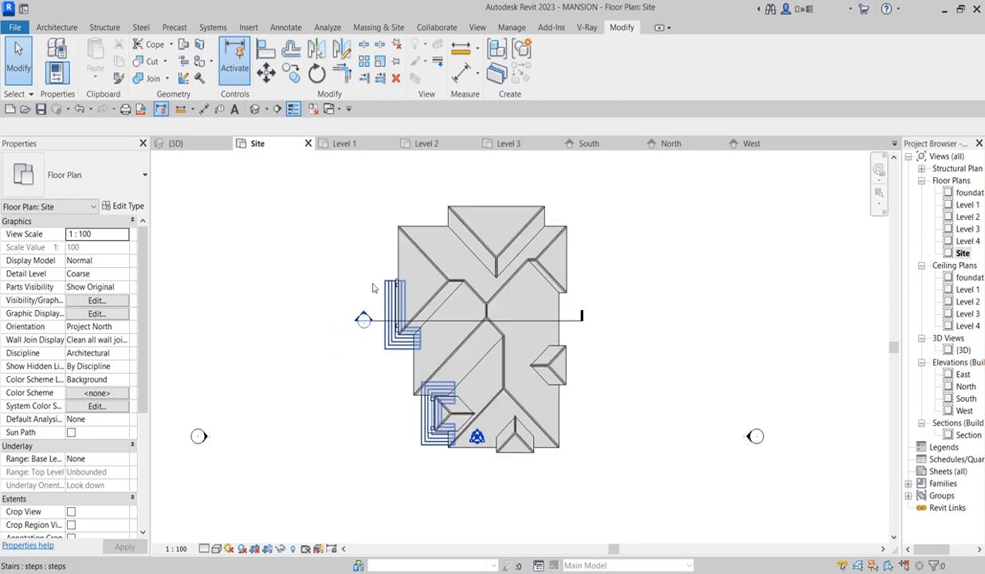
{"action": "scroll", "coordinate": [345, 274], "scroll_direction": "up", "scroll_amount": 2}
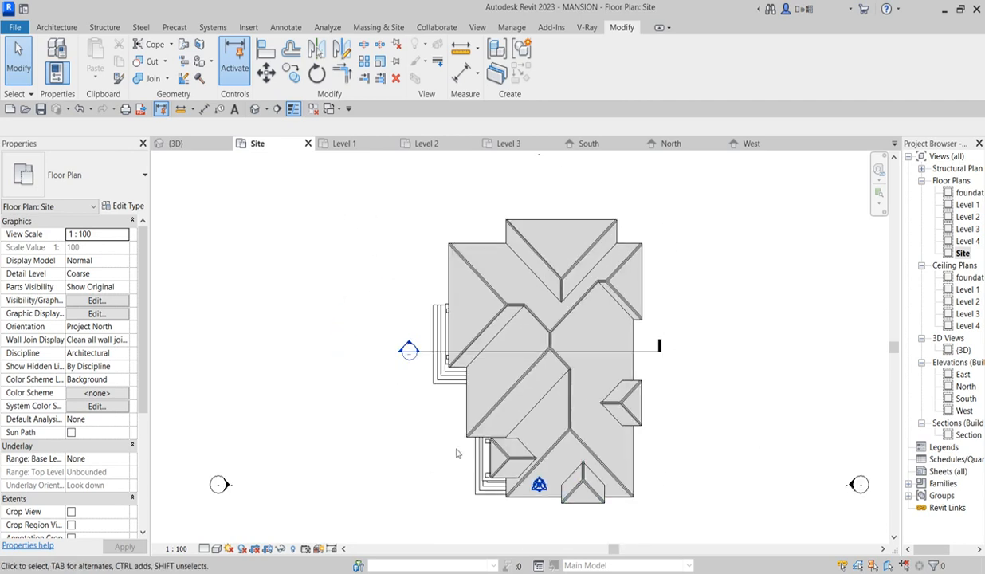
{"action": "scroll", "coordinate": [682, 428], "scroll_direction": "up", "scroll_amount": 1}
{"action": "scroll", "coordinate": [681, 428], "scroll_direction": "up", "scroll_amount": 2}
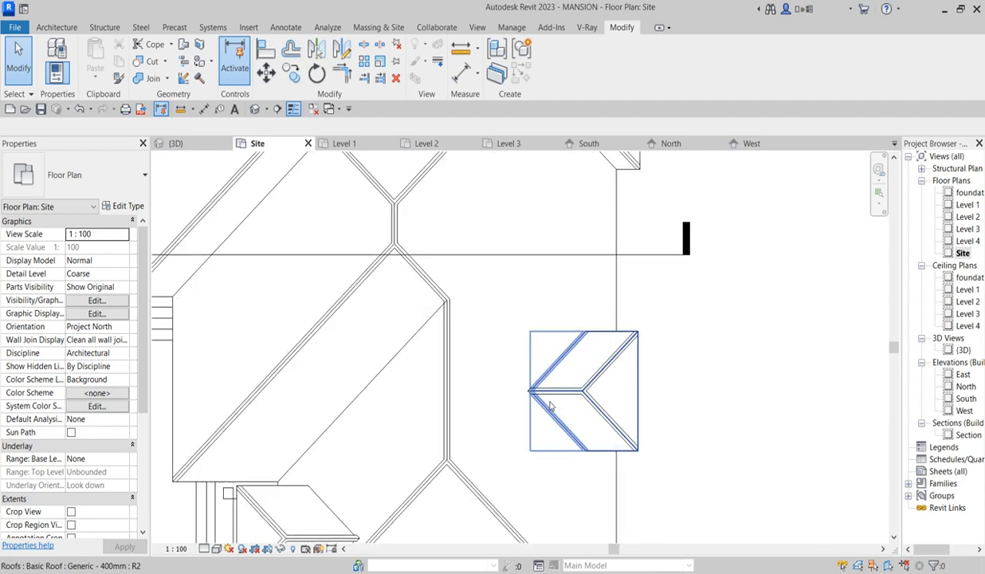
{"action": "scroll", "coordinate": [684, 359], "scroll_direction": "down", "scroll_amount": 4}
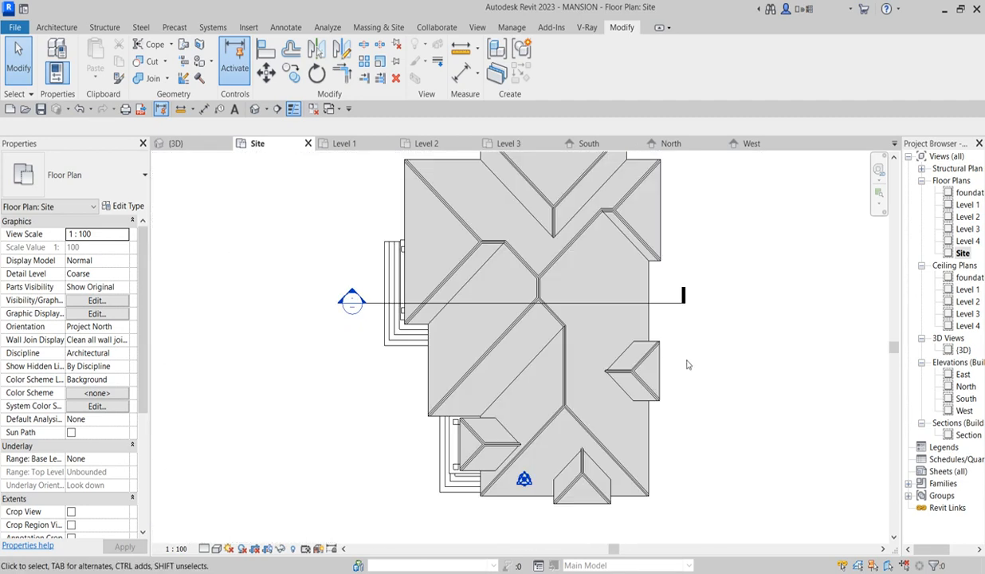